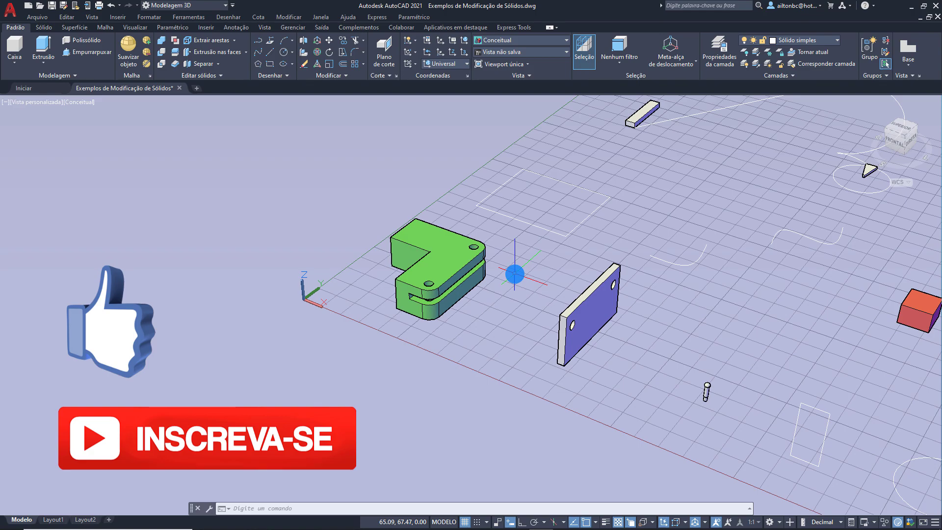
- Look over the example solids and profiles across the drawing, ending at the green L-shaped bracket
key("p")
key("Return")
left_click_drag(555, 275, 323, 270)
middle_click_drag(323, 270, 316, 250)
scroll(316, 251, "down", 2)
middle_click_drag(565, 300, 565, 300)
left_click_drag(565, 300, 364, 274)
key("Escape")
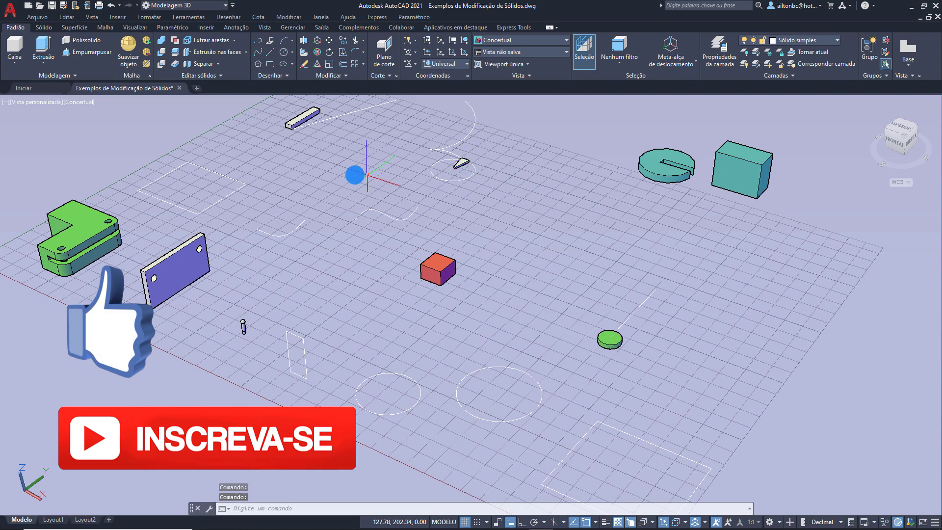
key("p")
key("Return")
left_click_drag(353, 256, 667, 320)
key("Escape")
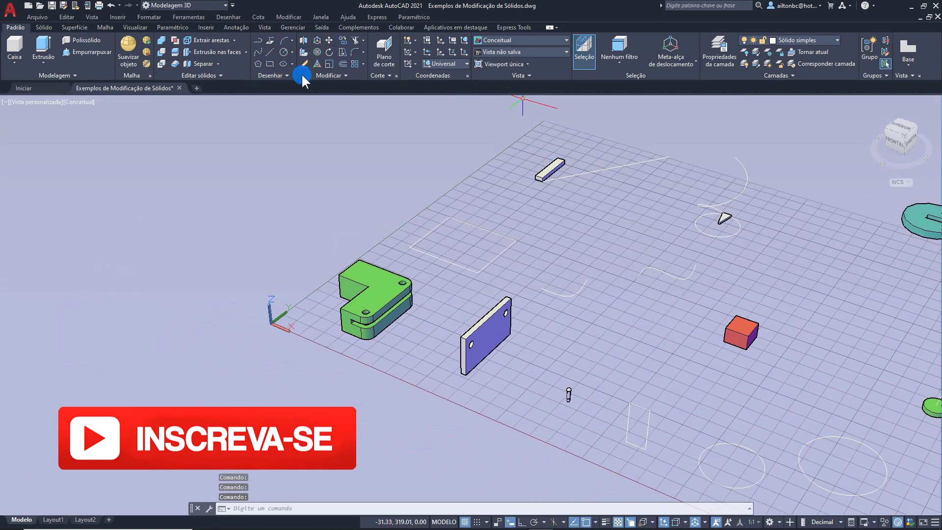
key("p")
key("Return")
left_click_drag(458, 284, 507, 236)
key("Escape")
scroll(501, 242, "up", 2)
middle_click_drag(483, 266, 528, 334)
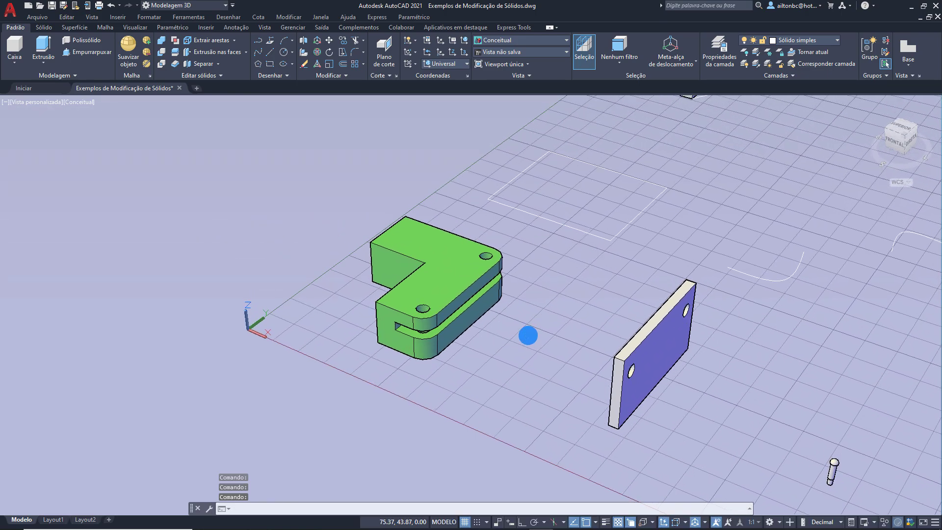
- 3D-mirror the green L-shaped bracket across a vertical three-point plane parallel to Y, clear of its slotted long side, with Ortho on and the original kept
left_click(330, 74)
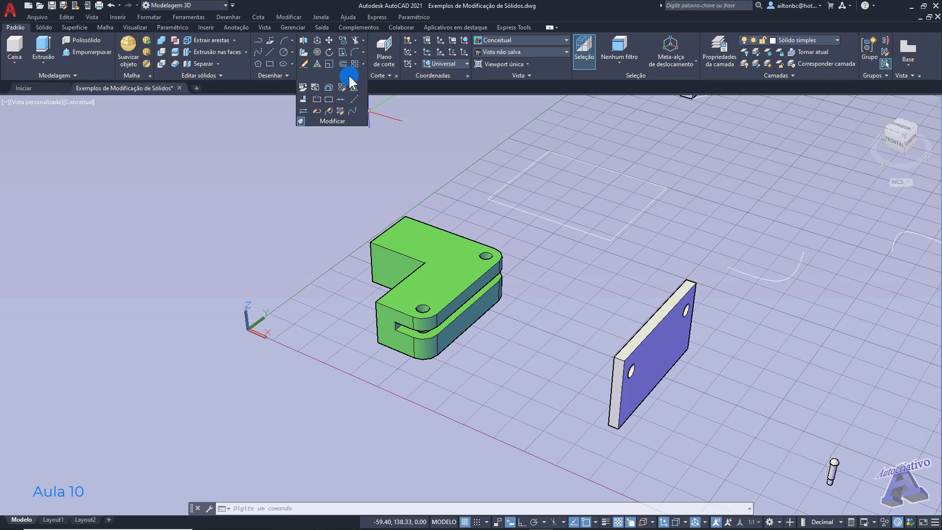
left_click(303, 40)
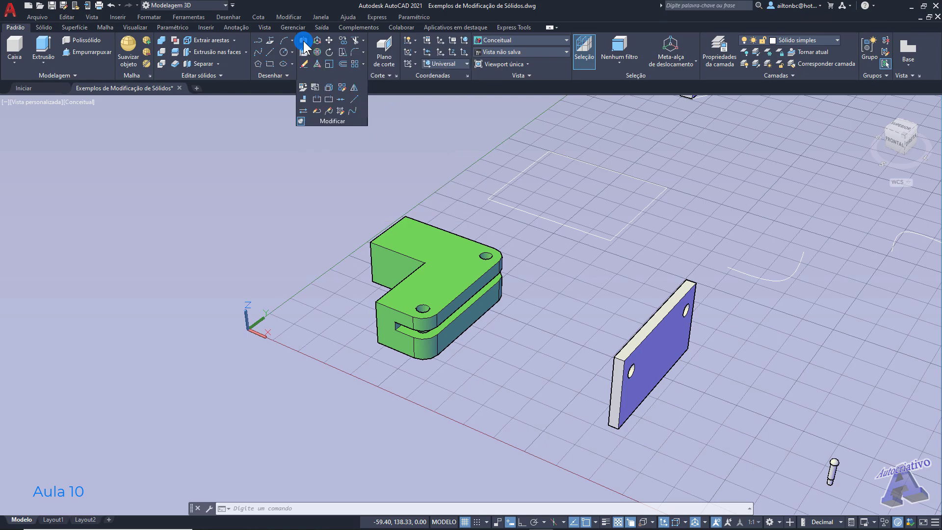
scroll(455, 252, "up", 2)
middle_click_drag(452, 249, 509, 216)
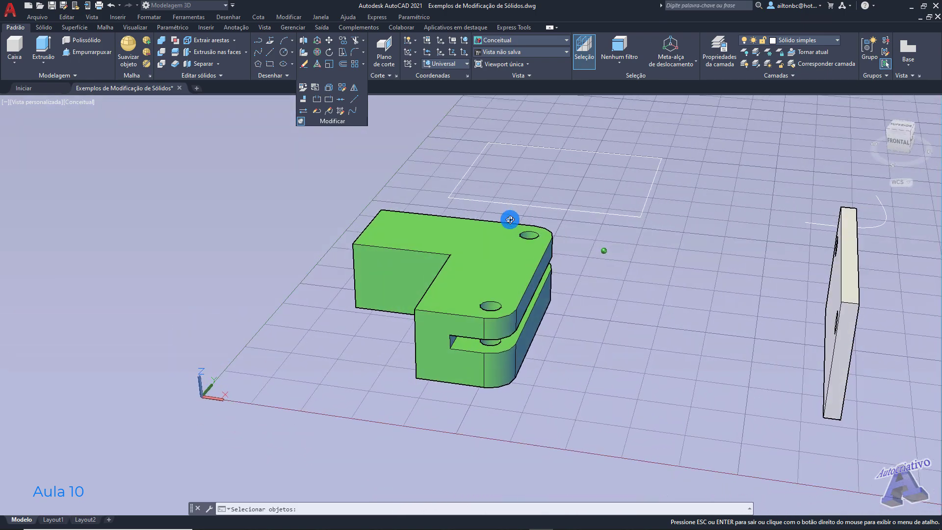
middle_click_drag(521, 279, 462, 220, "shift")
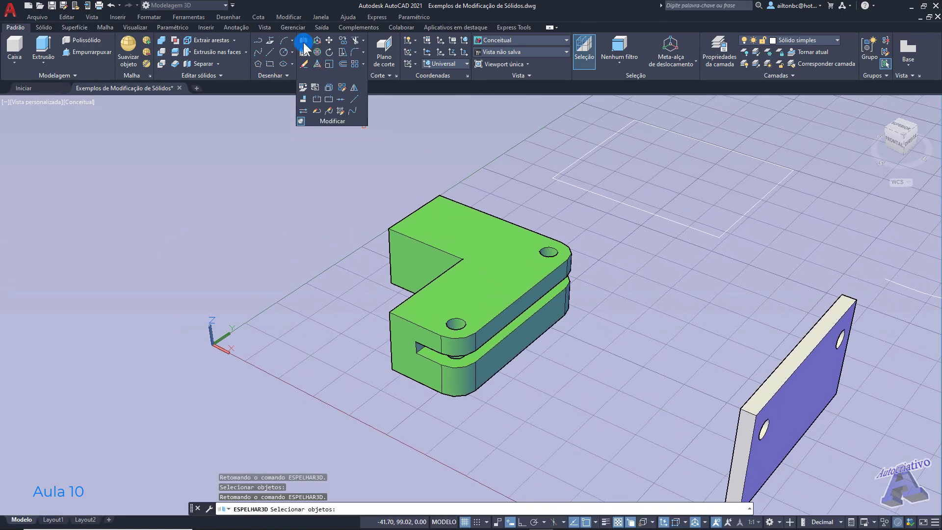
left_click(504, 273)
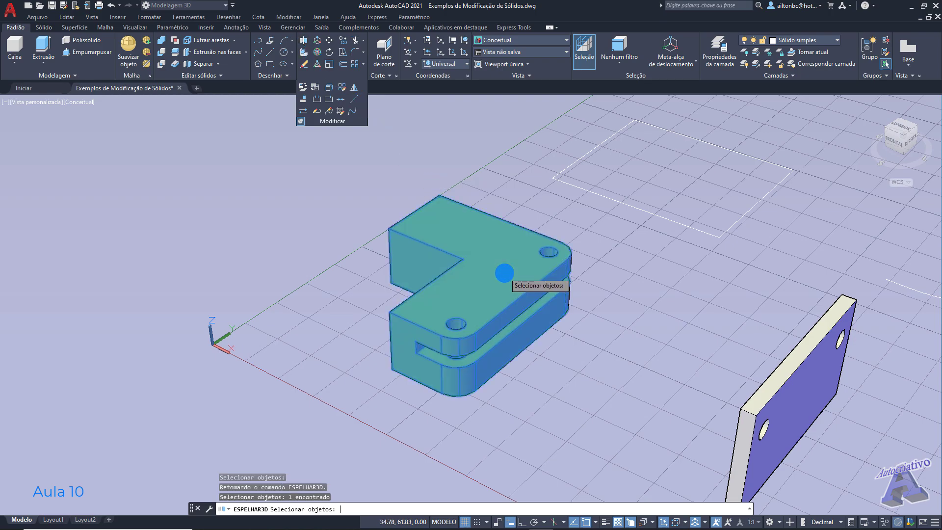
key("Return")
middle_click_drag(494, 340, 490, 267)
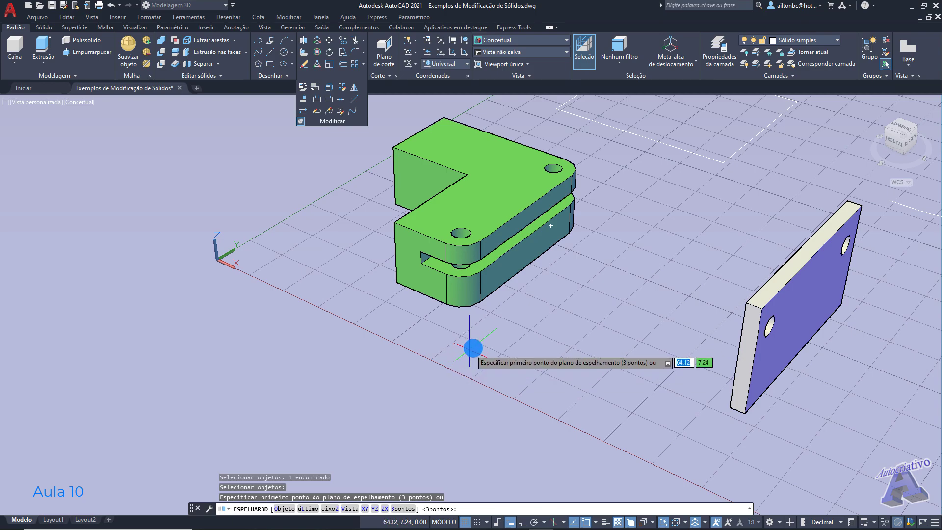
middle_click_drag(584, 284, 529, 306)
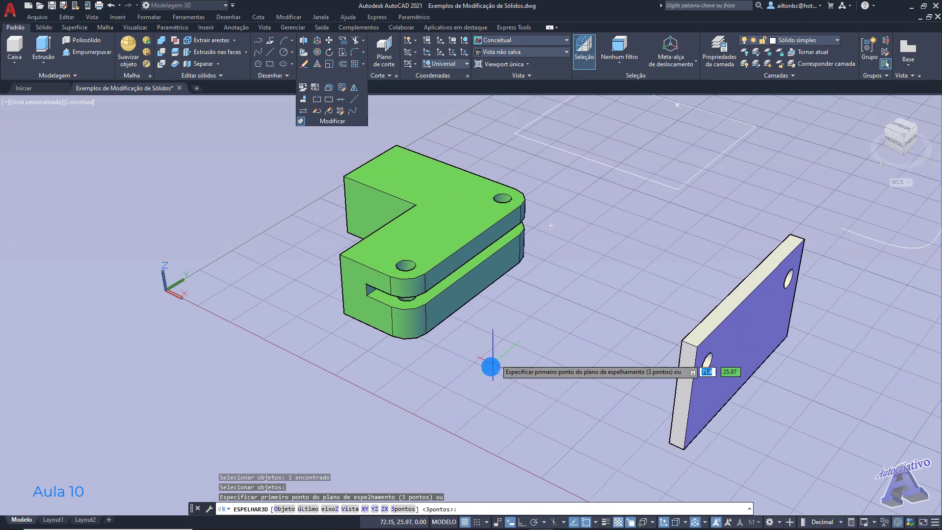
left_click(404, 509)
middle_click_drag(414, 379, 388, 367)
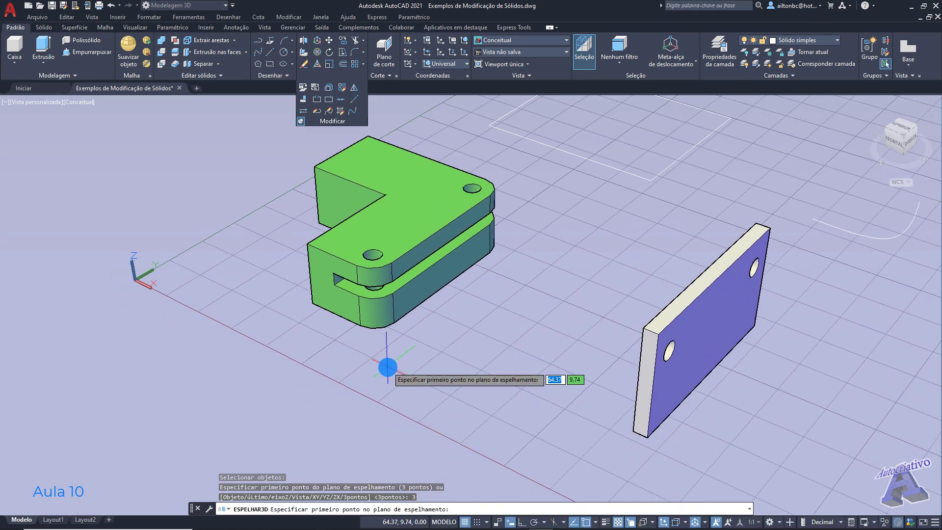
left_click(373, 381)
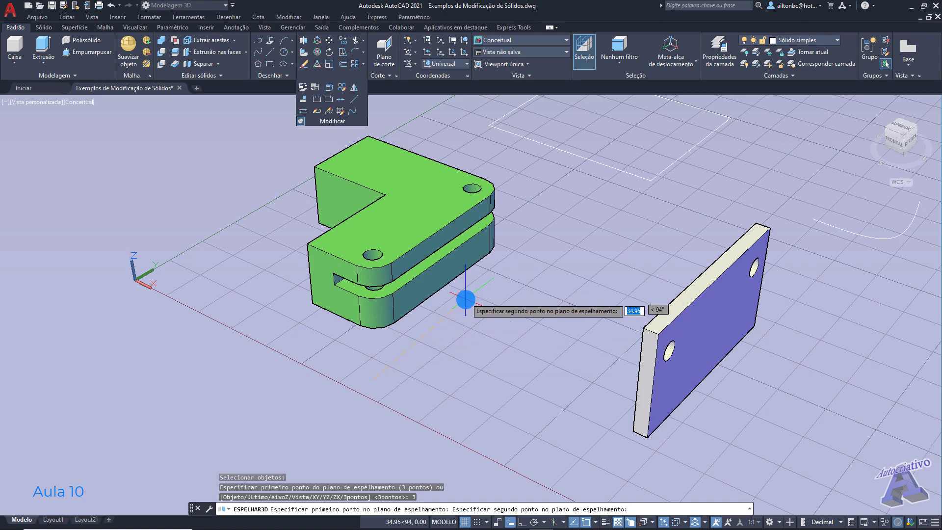
key("F8")
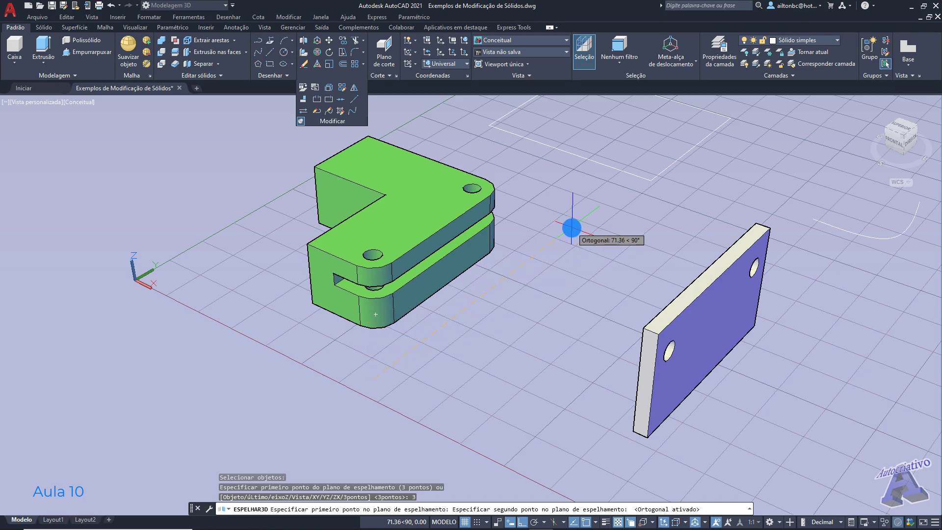
left_click(572, 227)
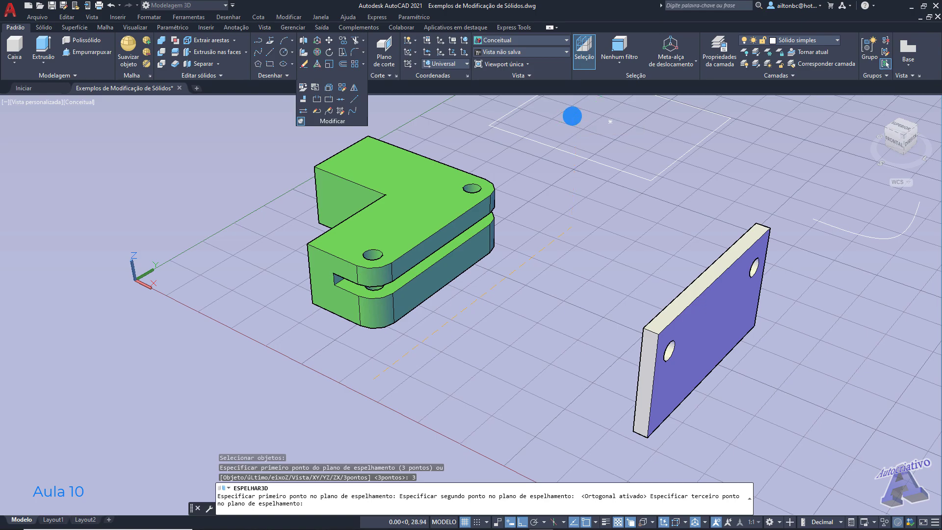
left_click(572, 117)
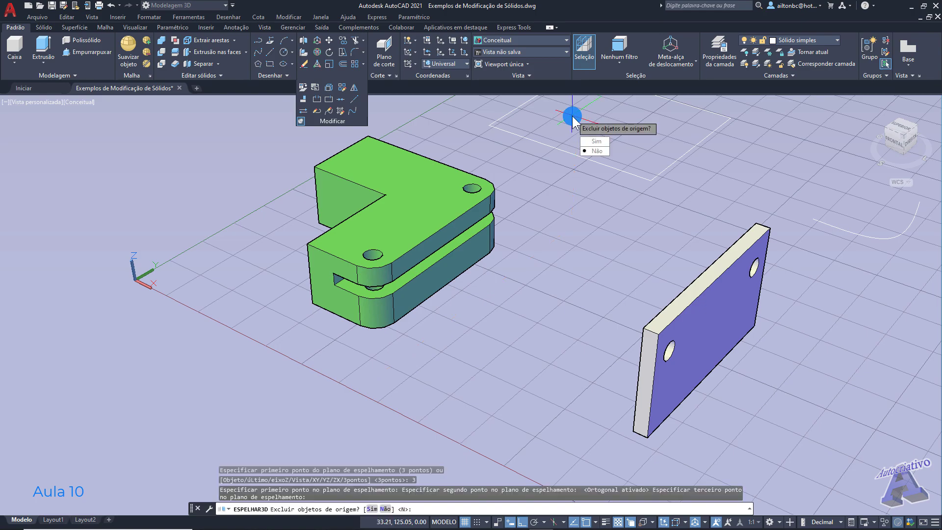
left_click(595, 151)
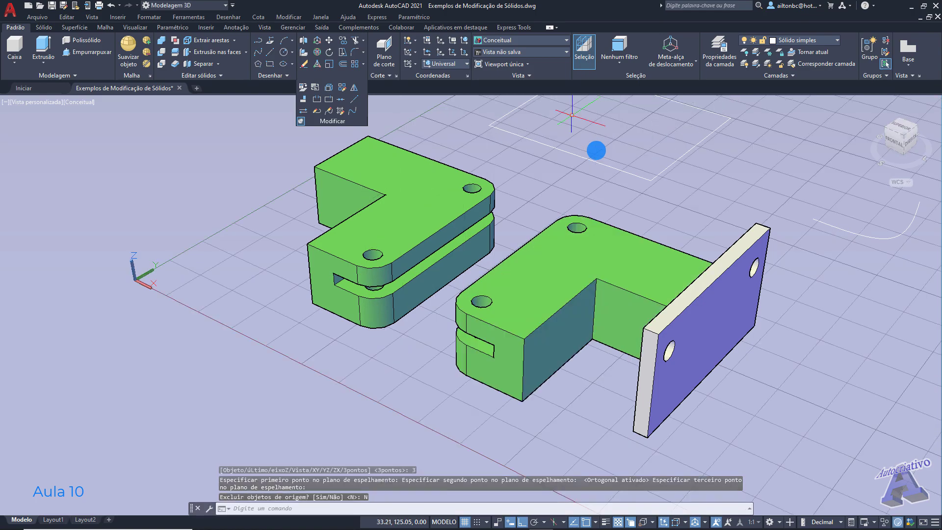
- Delete the mirrored bracket copy standing beside the purple plate
mouse_move(501, 241)
middle_mouse_down()
mouse_move(556, 284)
mouse_move(572, 246)
mouse_move(545, 221)
mouse_move(507, 242)
middle_mouse_up()
left_click(553, 270)
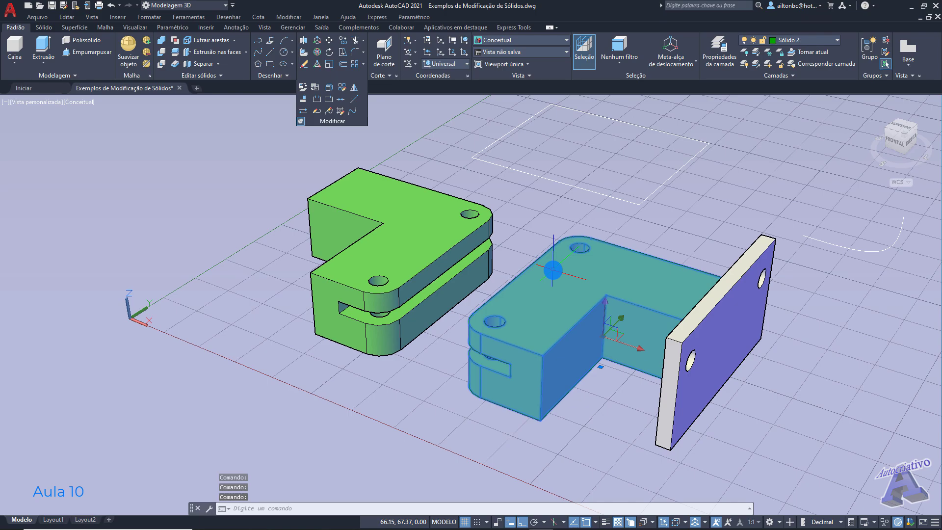
key("Delete")
middle_click_drag(554, 270, 658, 280, "shift")
- 3D-mirror the green bracket across the plane of its slotted long side, picking three points on that face and keeping the original
left_click(303, 39)
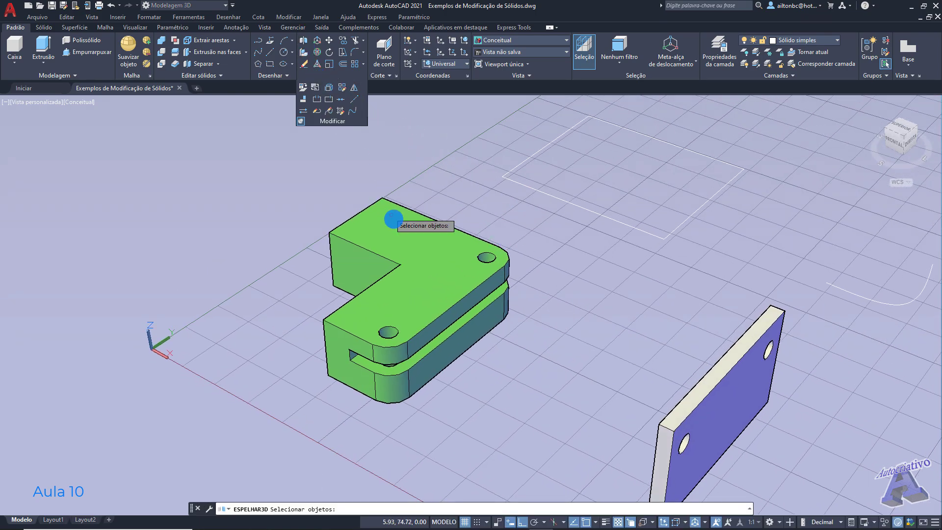
left_click(413, 250)
key("Return")
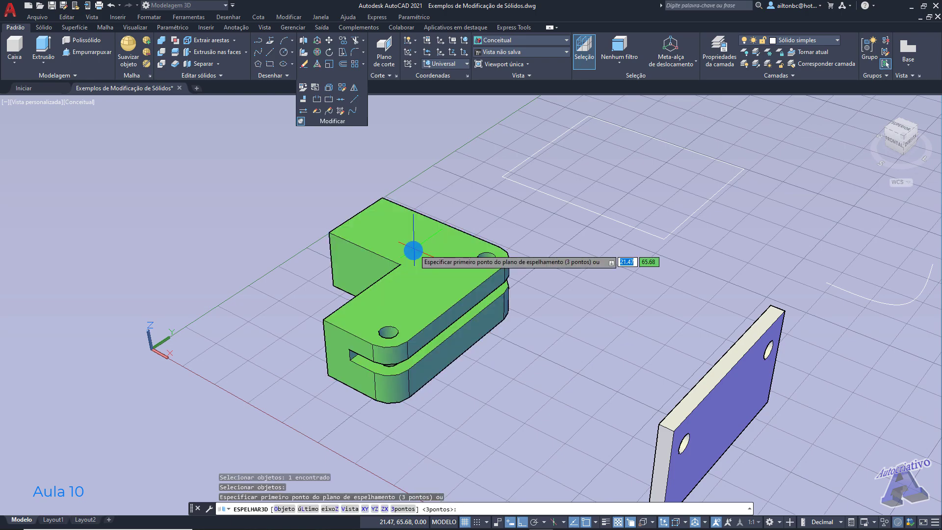
left_click(402, 509)
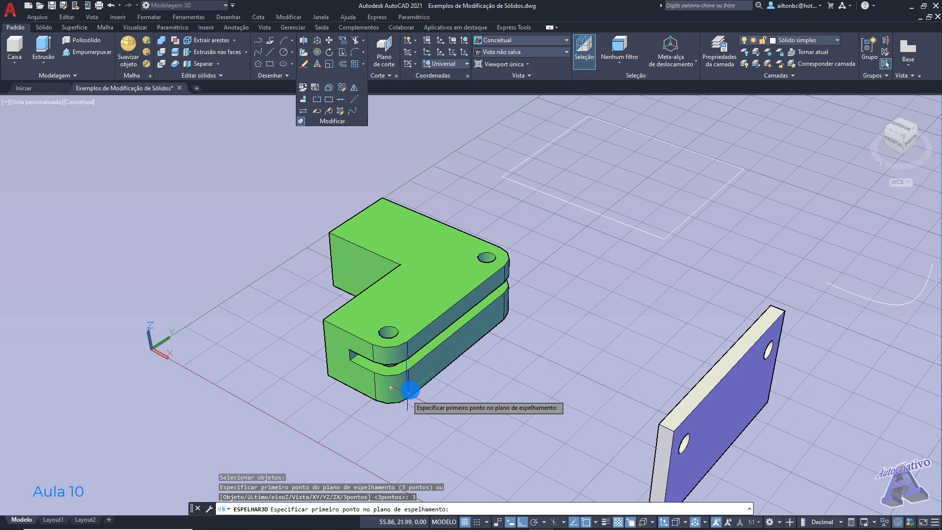
scroll(408, 394, "up", 3)
left_click(392, 372)
left_click(526, 265)
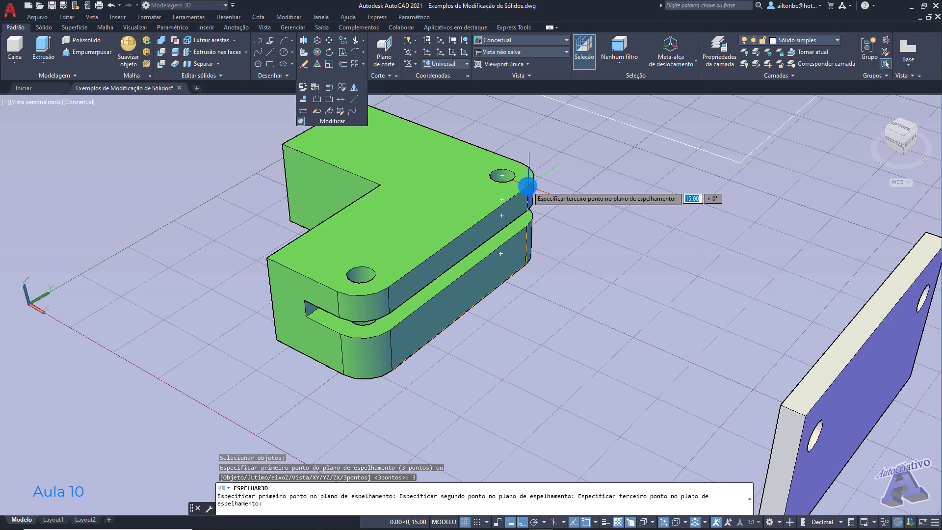
left_click(529, 187)
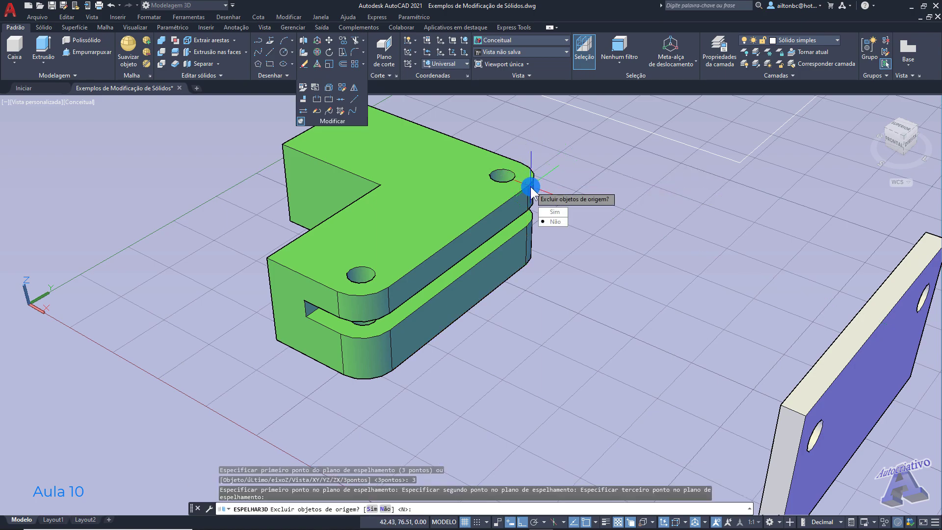
left_click(554, 222)
- Delete the mirrored copy that touches the bracket's slotted side
middle_click_drag(446, 253, 460, 287, "shift")
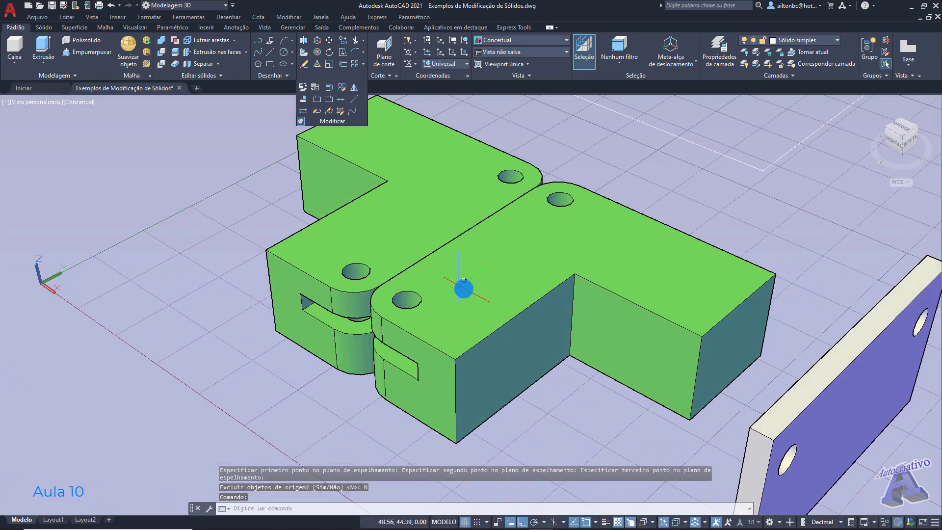
left_click(524, 318)
key("Delete")
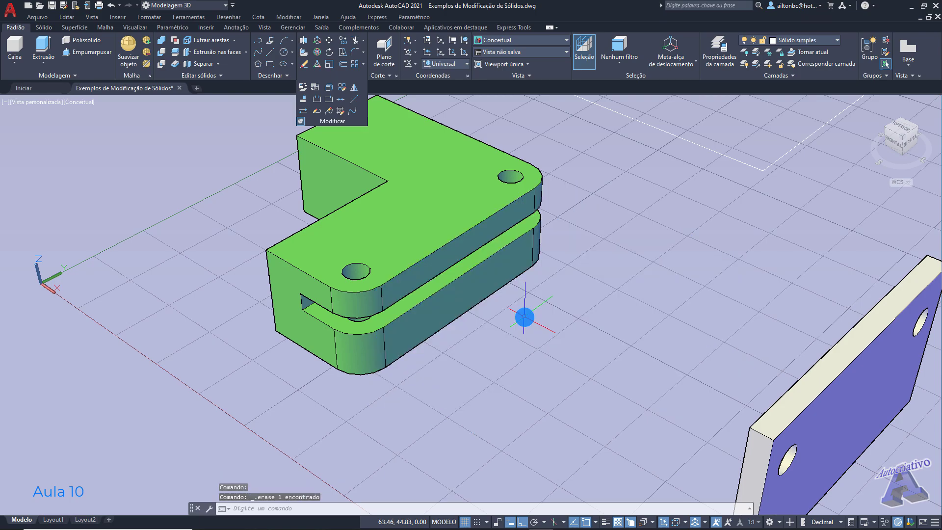
- 3D-mirror the green bracket across a slanted vertical three-point plane, switching Ortho off for the second point and on for the third, keeping the original
left_click(304, 40)
left_click(405, 346)
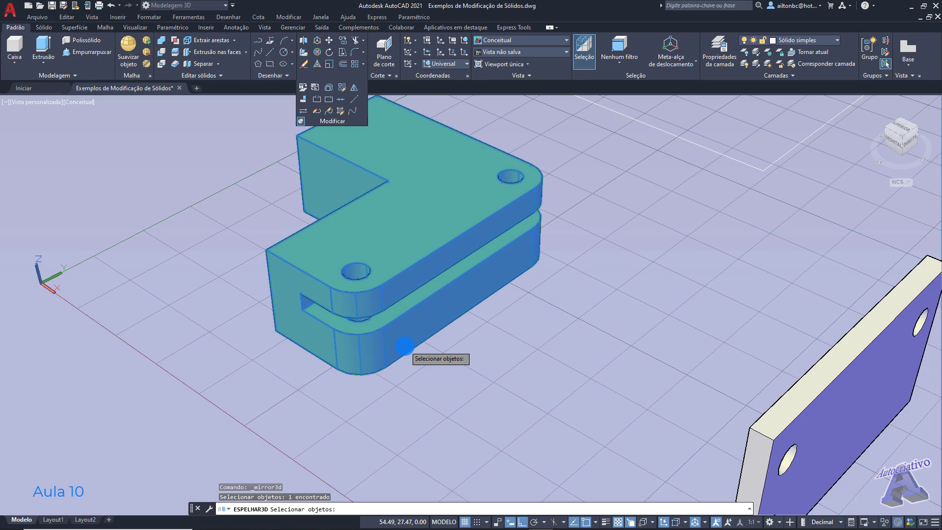
key("Return")
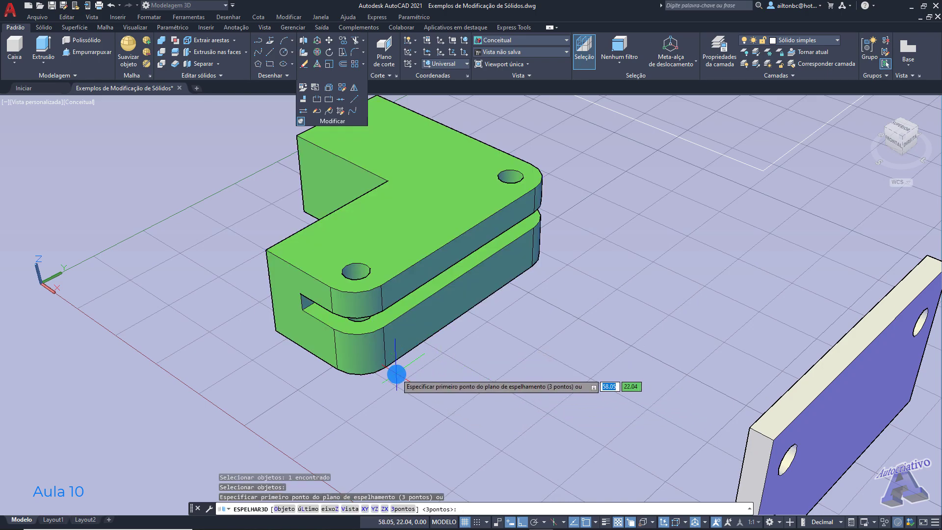
left_click(575, 233)
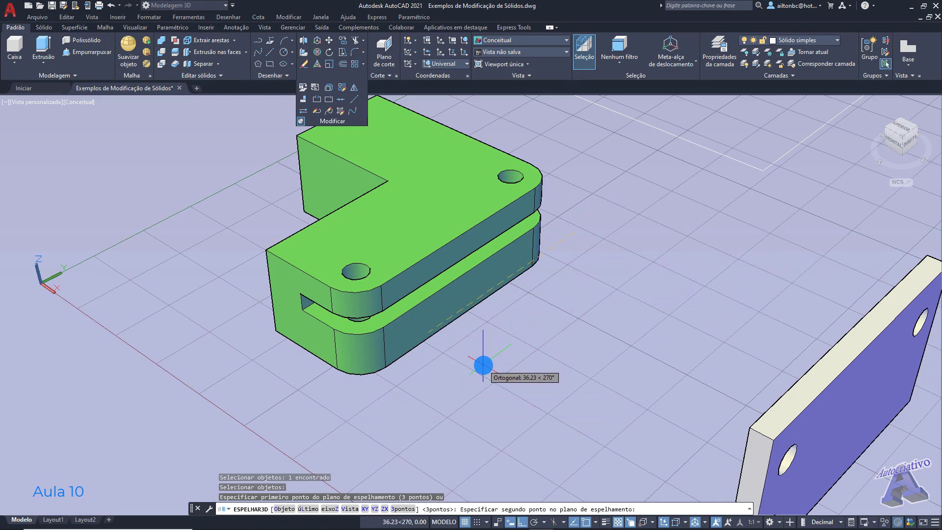
key("F8")
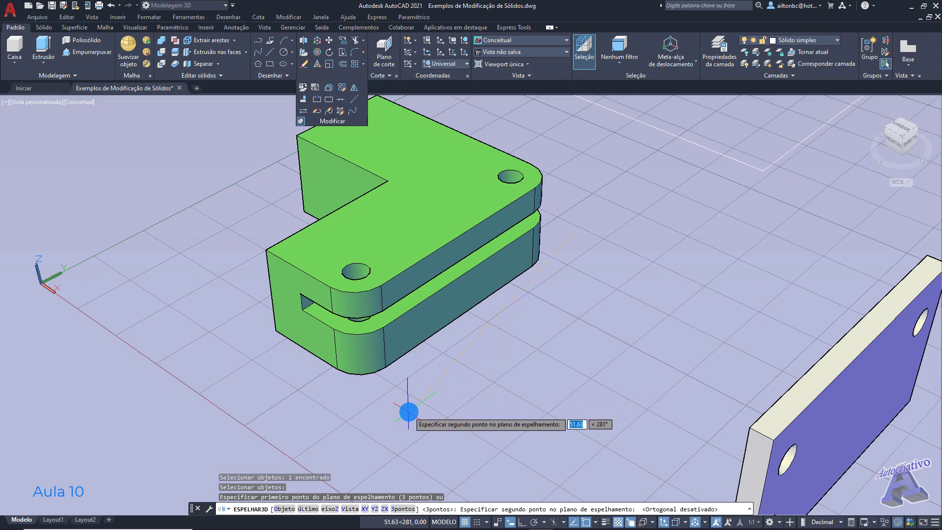
left_click(353, 436)
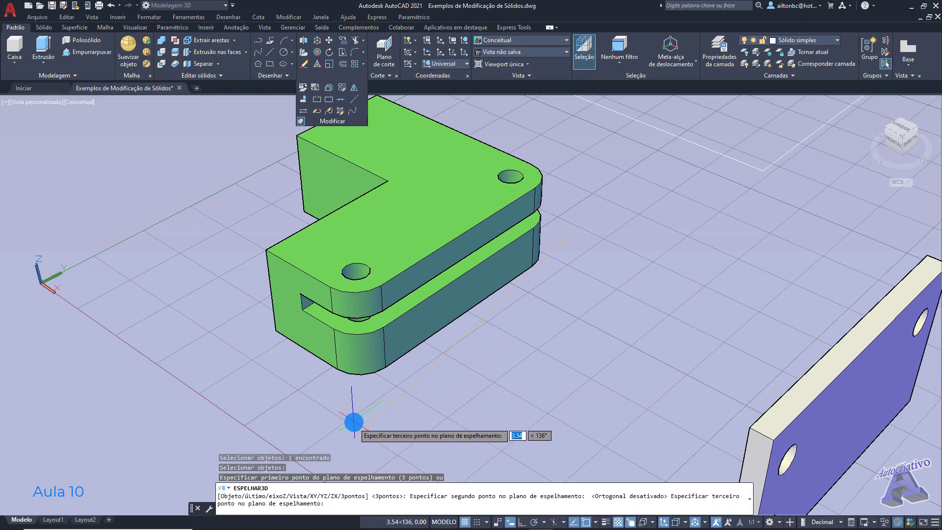
key("F8")
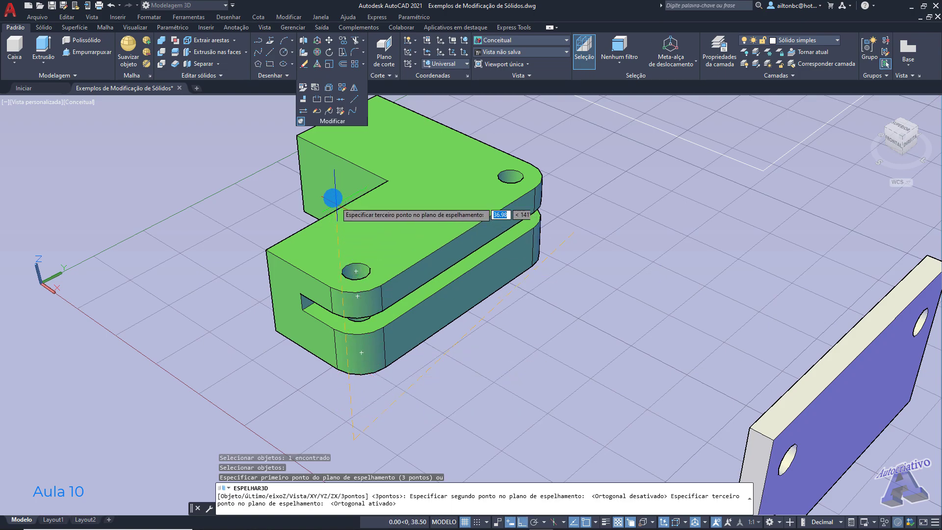
left_click(288, 124)
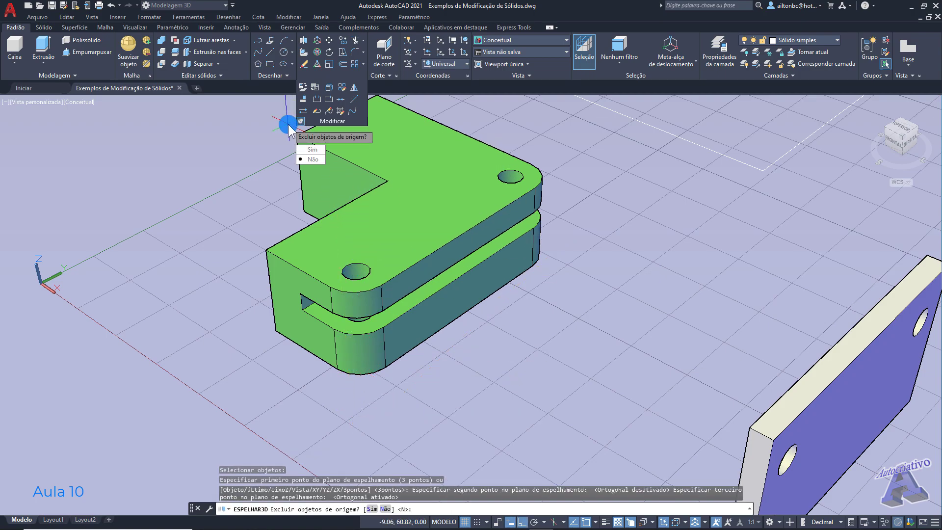
key("Return")
- Delete the mirrored bracket copy that sits at an angle to the original
middle_click_drag(280, 215, 436, 309, "shift")
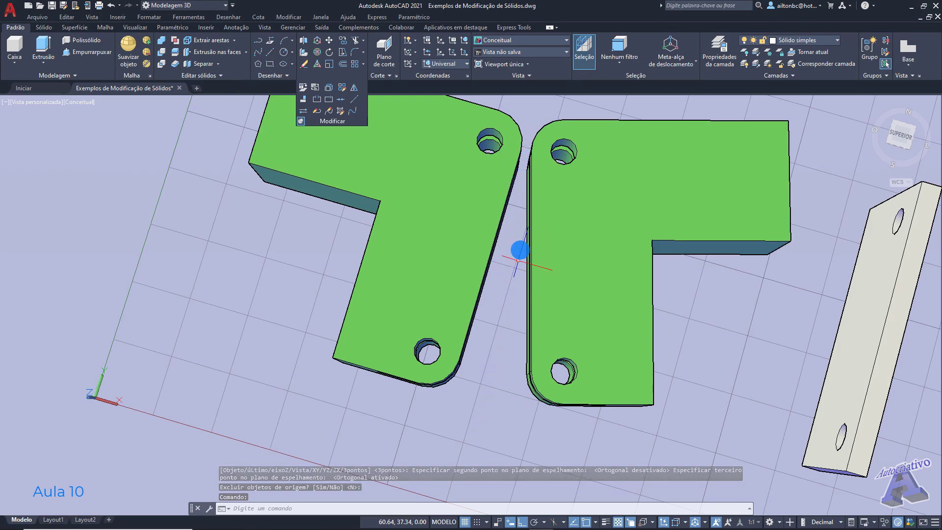
left_click(628, 315)
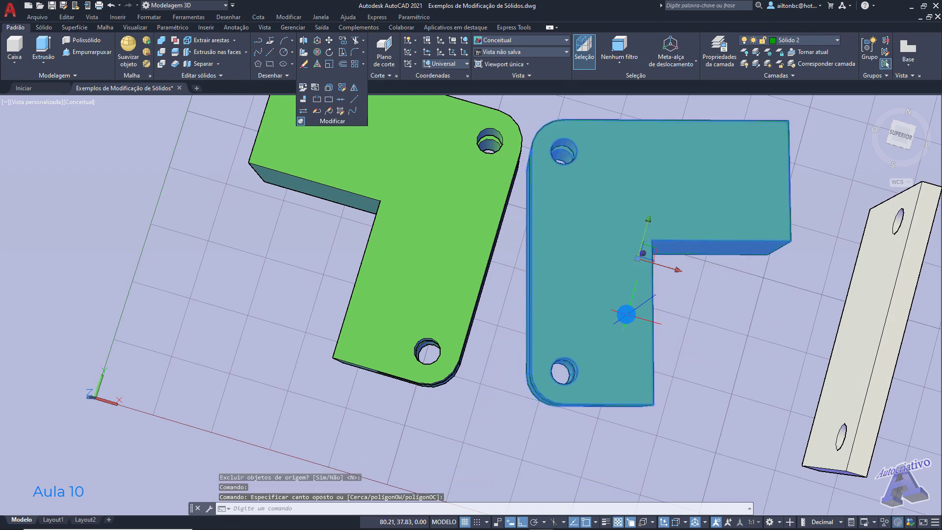
key("Delete")
- 3D-mirror the green bracket across the plane of its top face, picking three points on that face and keeping the original
mouse_move(595, 314)
middle_mouse_down("shift")
mouse_move(538, 276)
mouse_move(498, 301)
mouse_move(449, 202)
mouse_move(509, 276)
middle_mouse_up("shift")
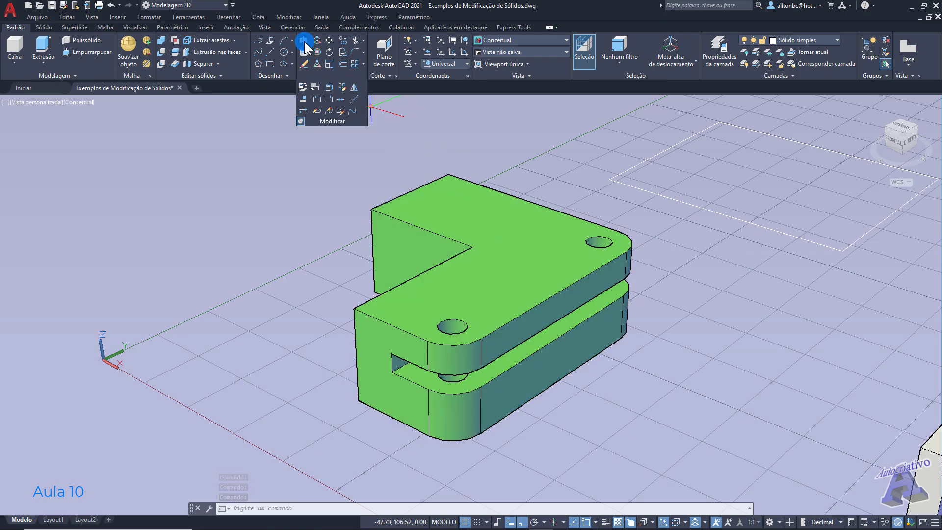
left_click(304, 41)
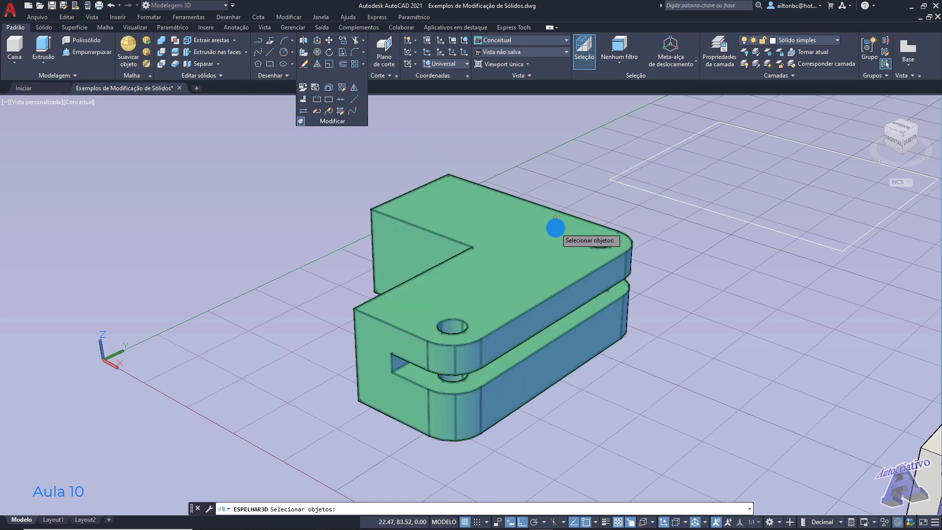
middle_click_drag(543, 196, 515, 235)
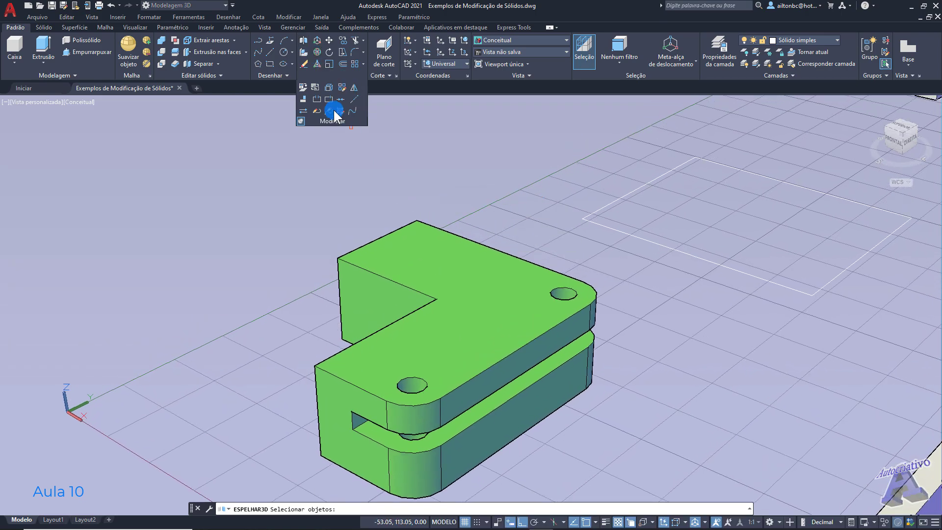
left_click(471, 271)
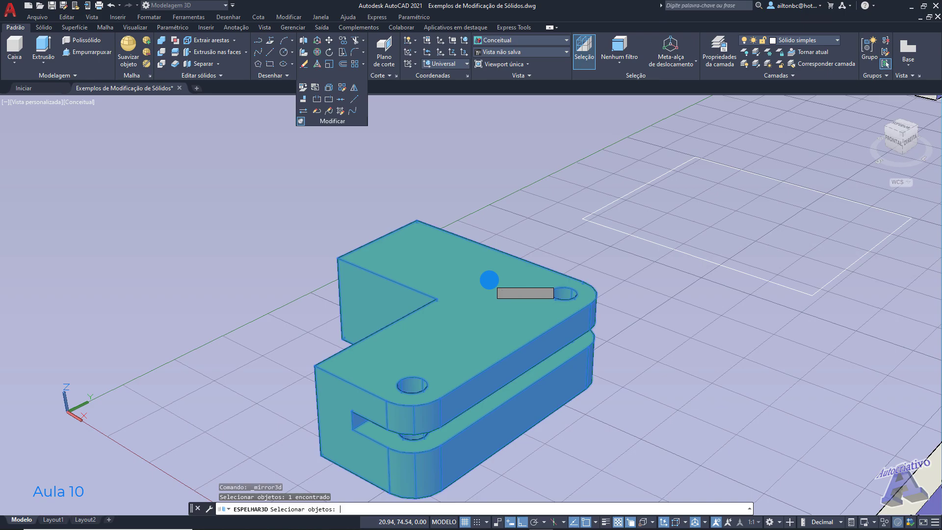
key("Return")
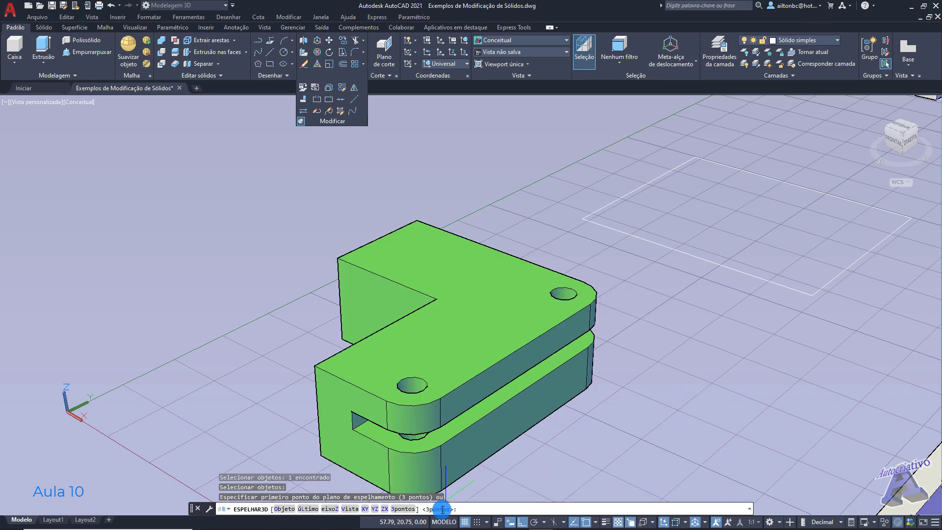
middle_click_drag(475, 346, 452, 319)
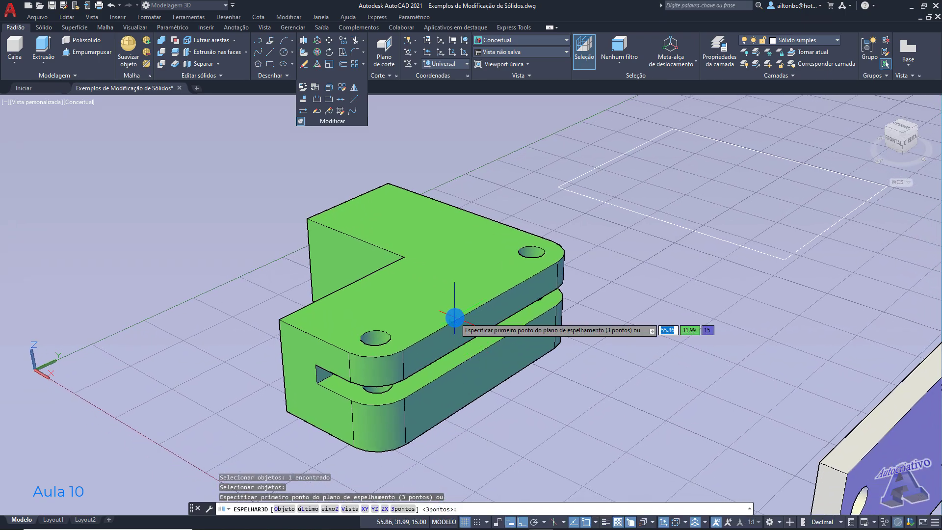
left_click(404, 350)
left_click(556, 263)
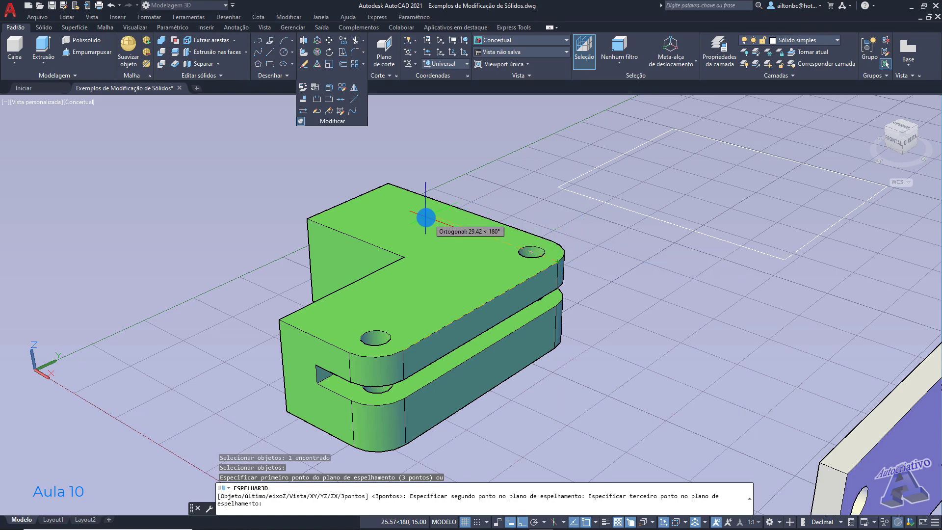
left_click(366, 194)
key("Return")
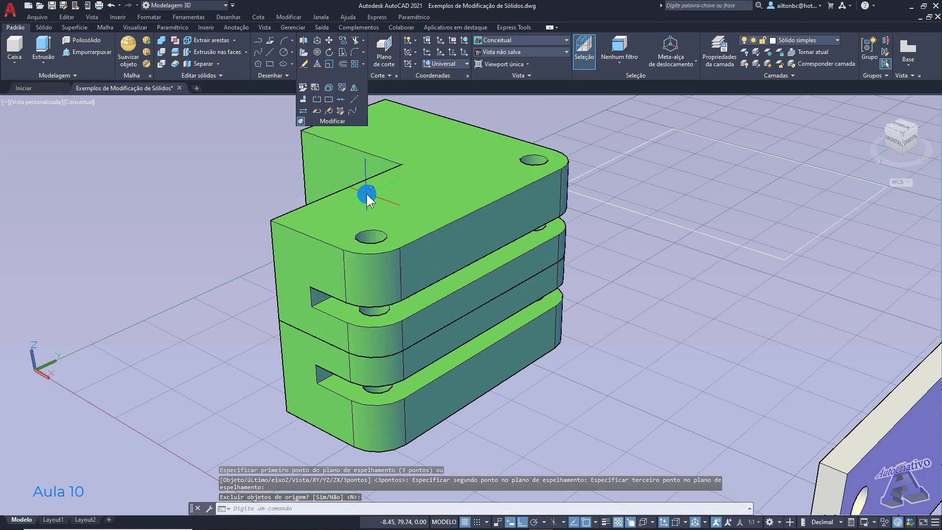
- Delete the mirrored copy stacked on top of the original bracket
middle_click_drag(431, 280, 516, 311, "shift")
scroll(529, 328, "down", 2)
left_click(491, 264)
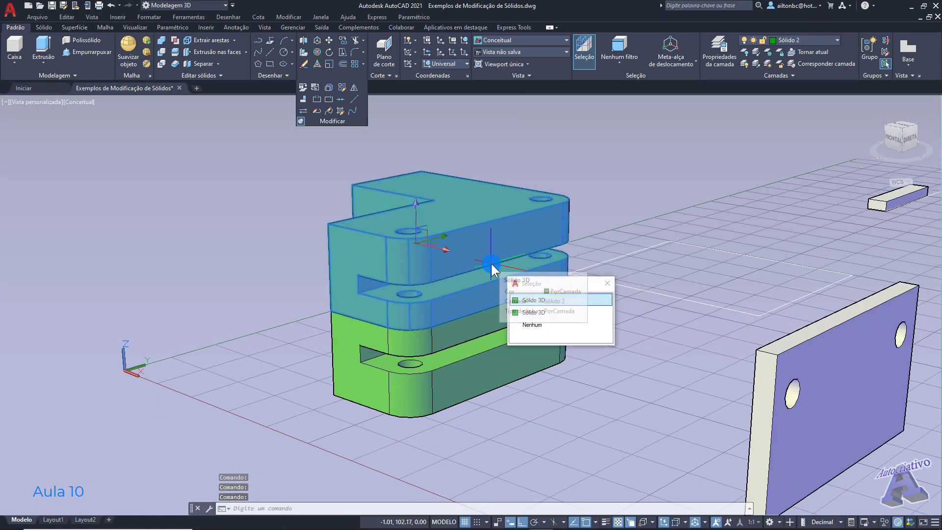
key("Delete")
- Mirror the bracket with the 2D Mirror command across a two-point line beside its slotted side, turning Ortho off and keeping the original
scroll(513, 326, "up", 3)
middle_click_drag(513, 327, 501, 260, "shift")
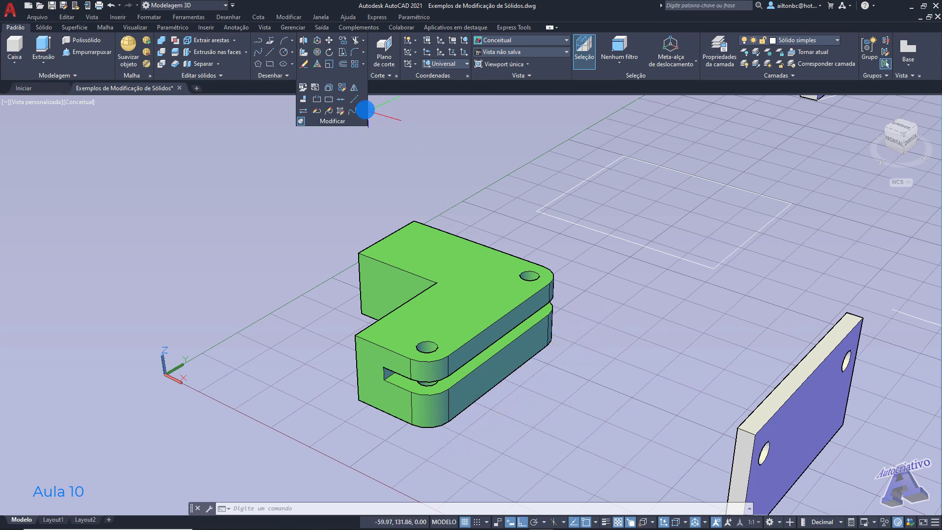
left_click(352, 90)
left_click(510, 293)
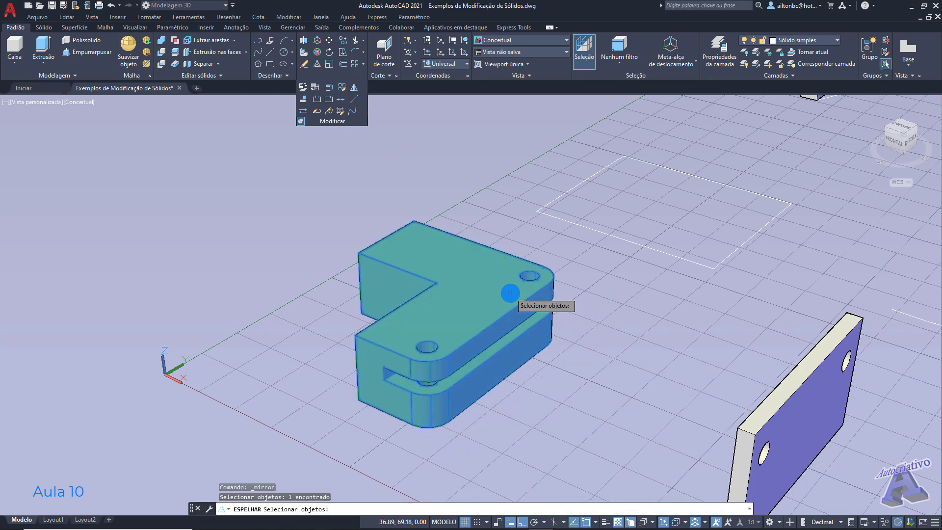
key("Return")
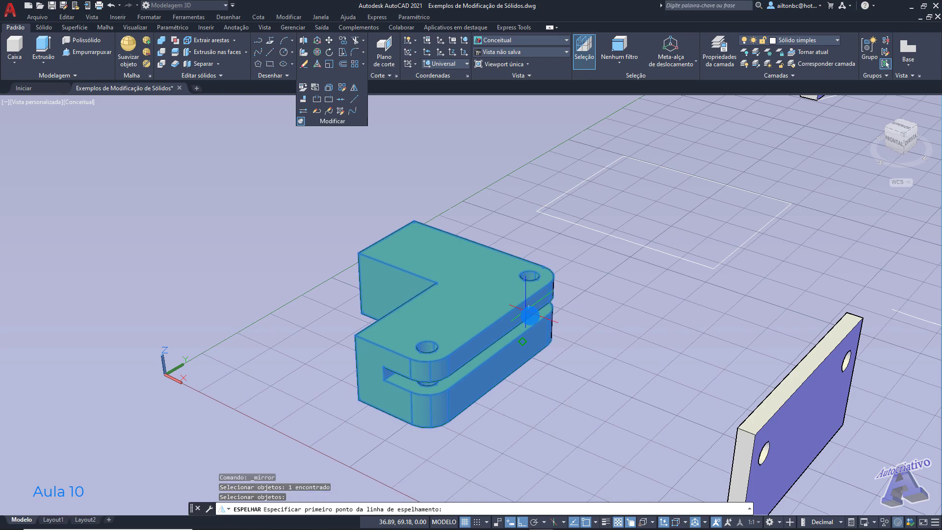
middle_click_drag(574, 378, 544, 262)
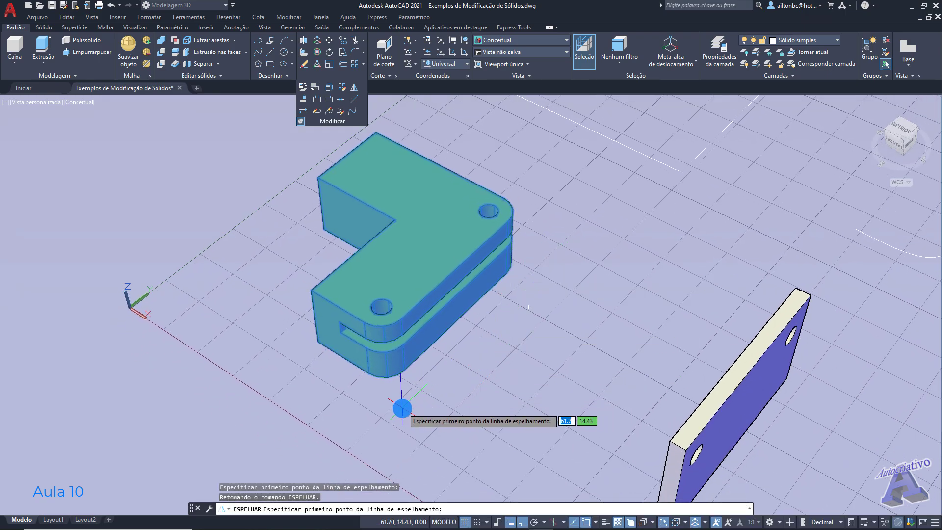
left_click(409, 403)
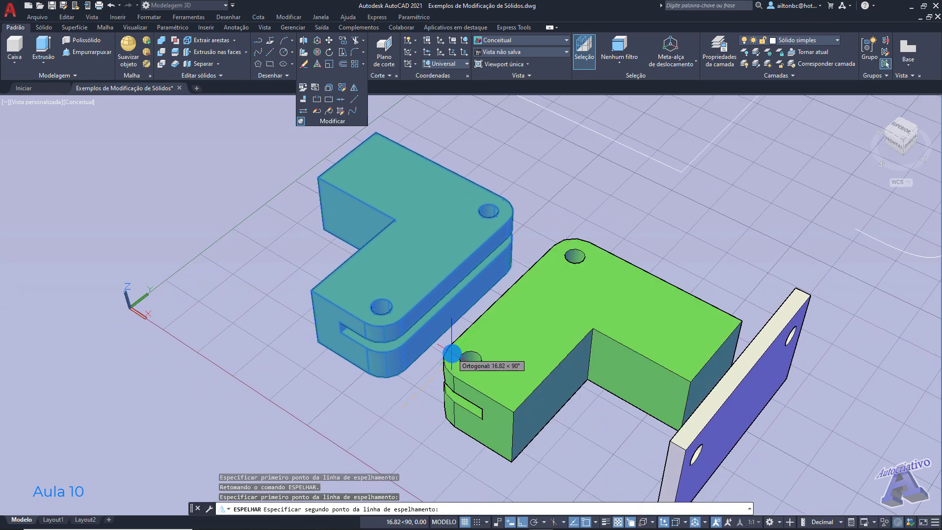
key("F8")
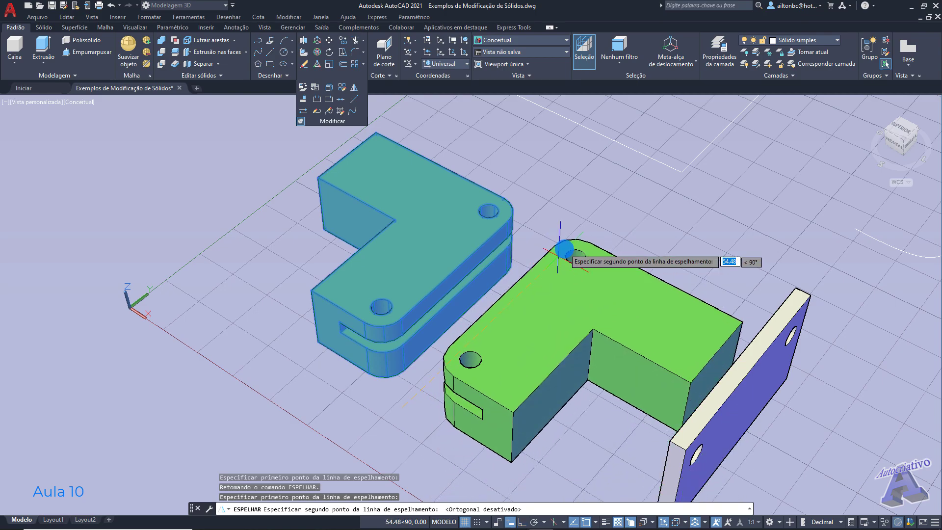
middle_click_drag(607, 265, 531, 275, "shift")
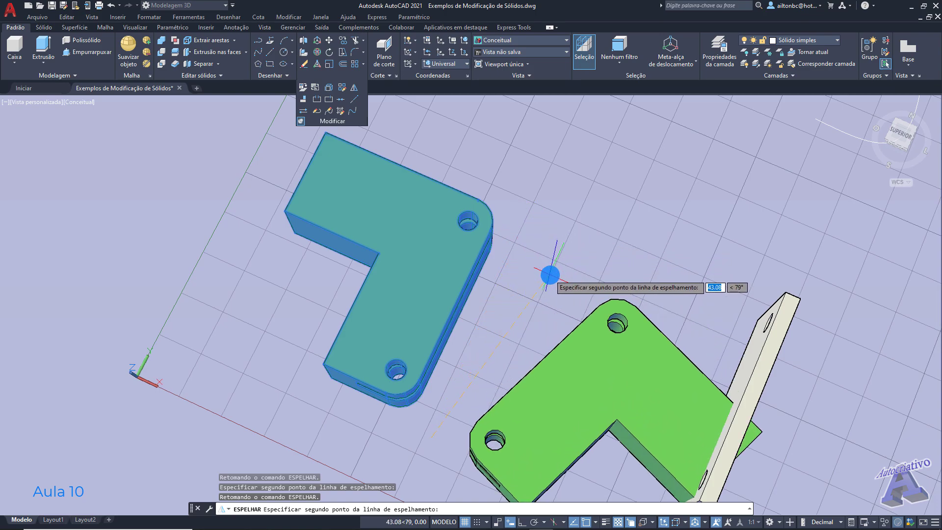
left_click(527, 249)
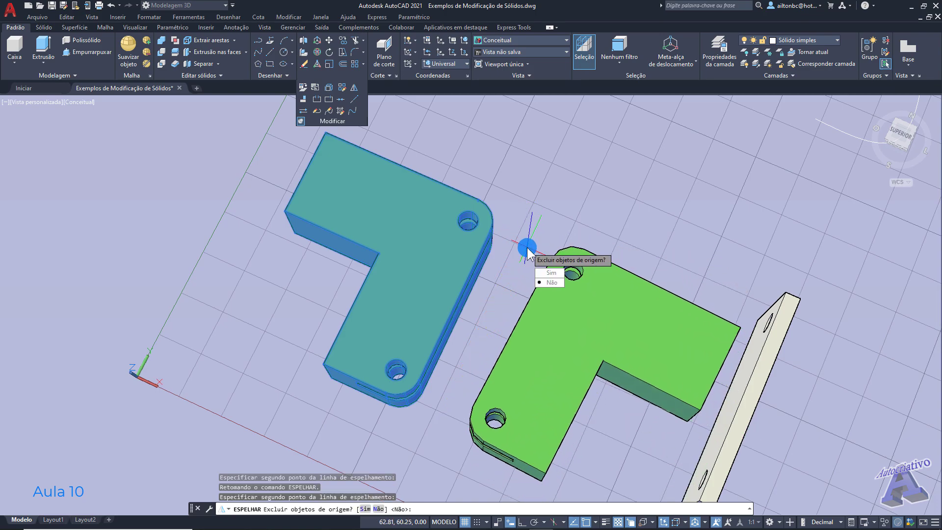
left_click(550, 283)
- Delete the mirrored bracket copy standing between the original and the two-hole plate
middle_click_drag(550, 360, 503, 278, "shift")
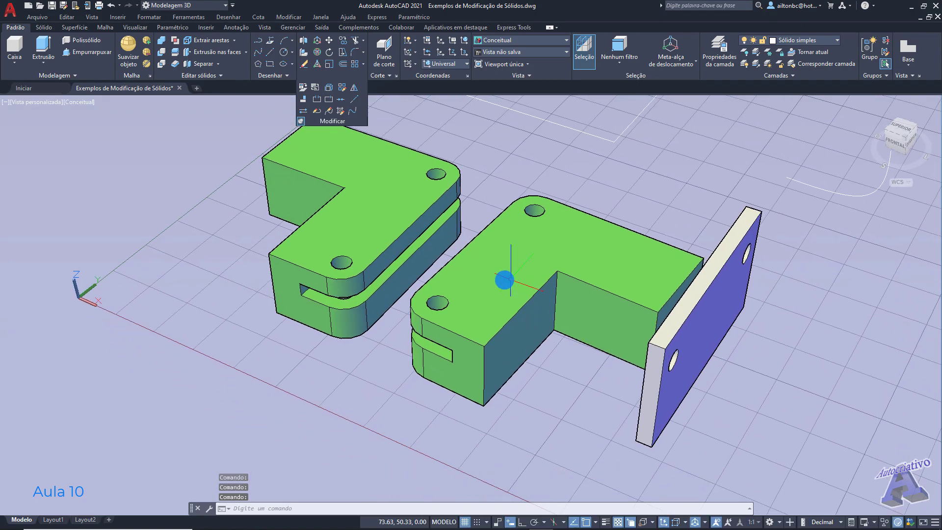
left_click(522, 313)
key("Delete")
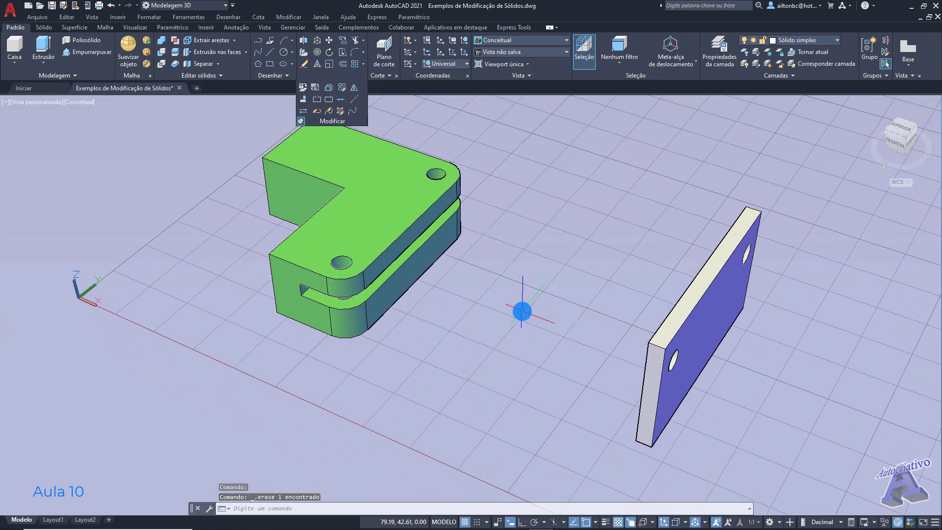
- Define a three-point UCS on the bracket's slotted side face, with its origin at the lower front corner and X along the bottom edge
mouse_move(514, 309)
middle_mouse_down("shift")
mouse_move(524, 385)
mouse_move(509, 340)
middle_mouse_up("shift")
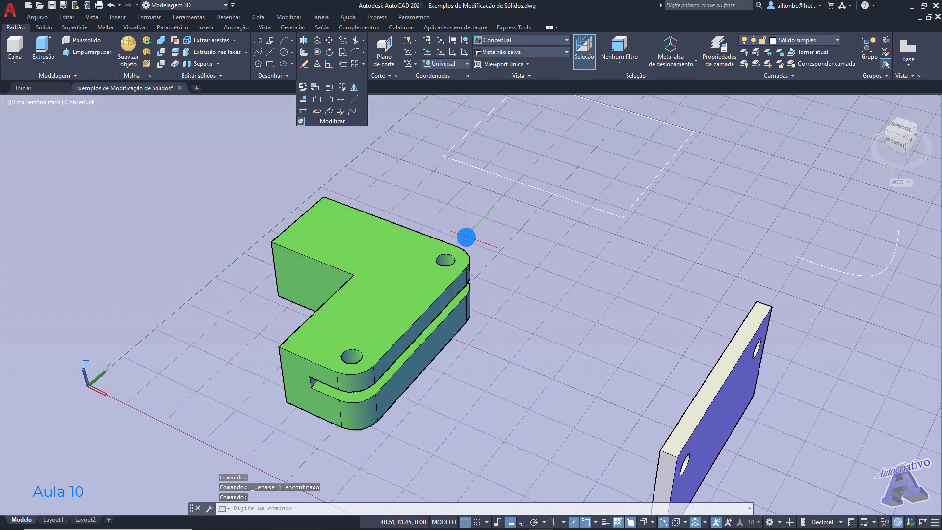
left_click(463, 51)
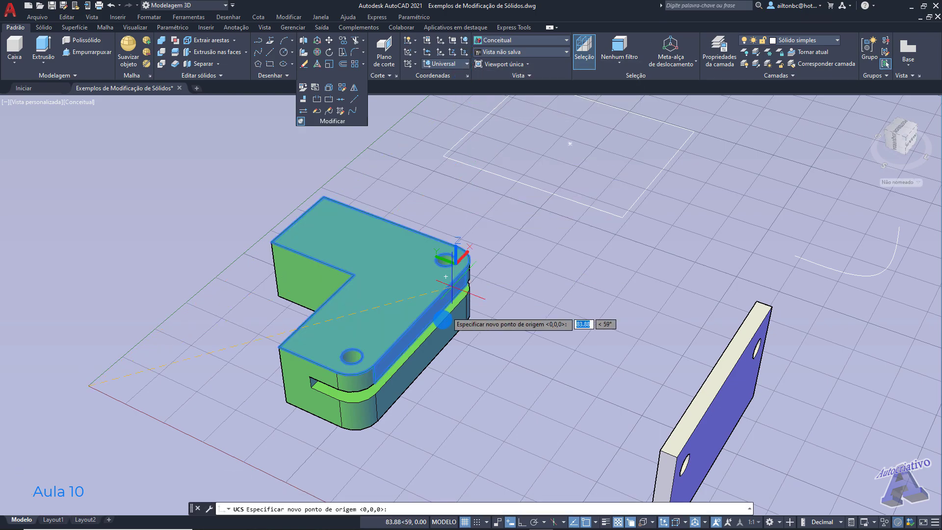
left_click(377, 419)
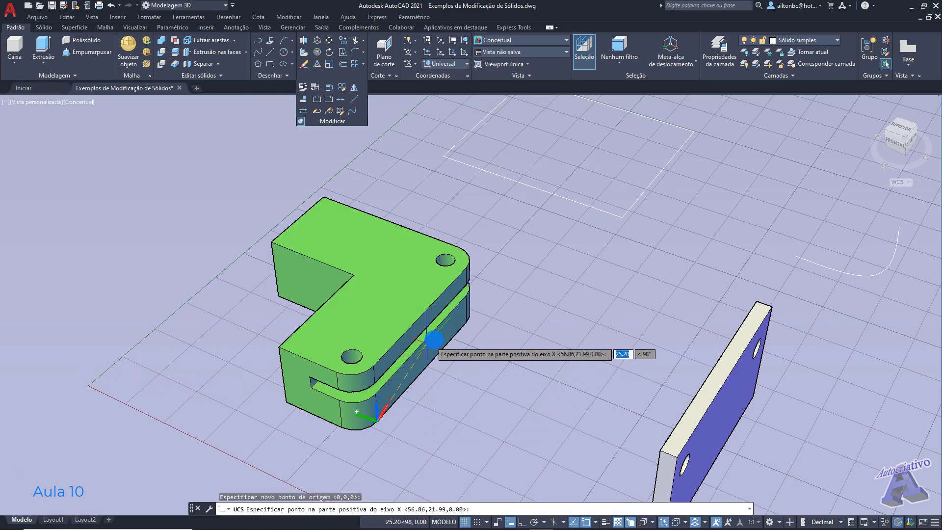
left_click(466, 319)
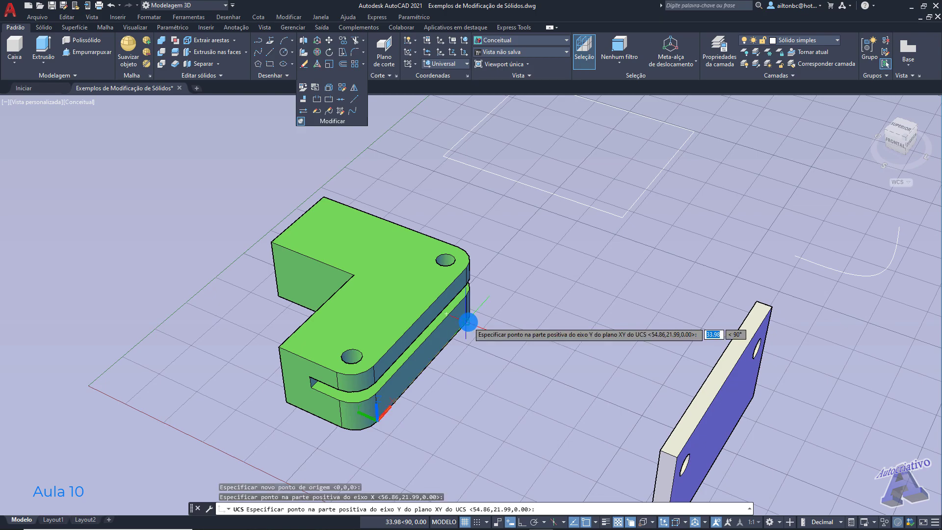
left_click(374, 370)
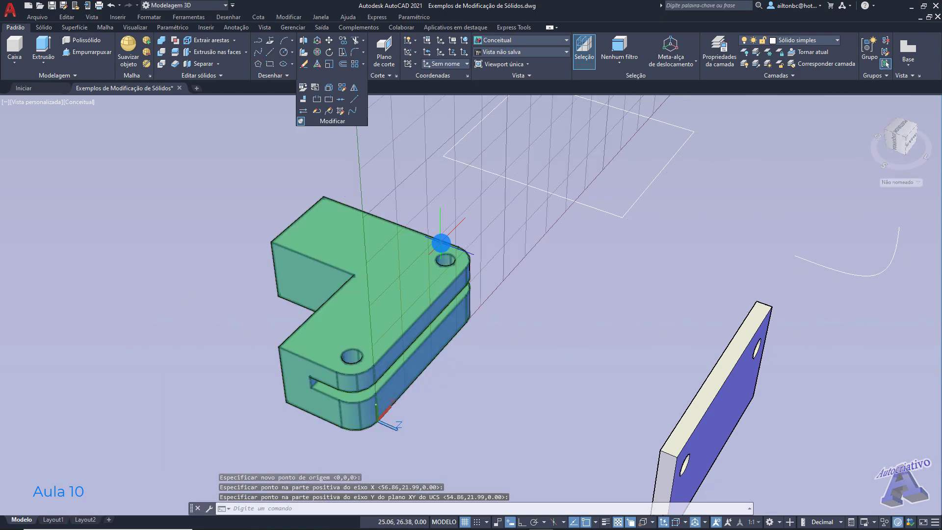
- Mirror the bracket with the 2D Mirror command across a roughly horizontal line above it in the side-face UCS, keeping the original
left_click(353, 87)
left_click(340, 208)
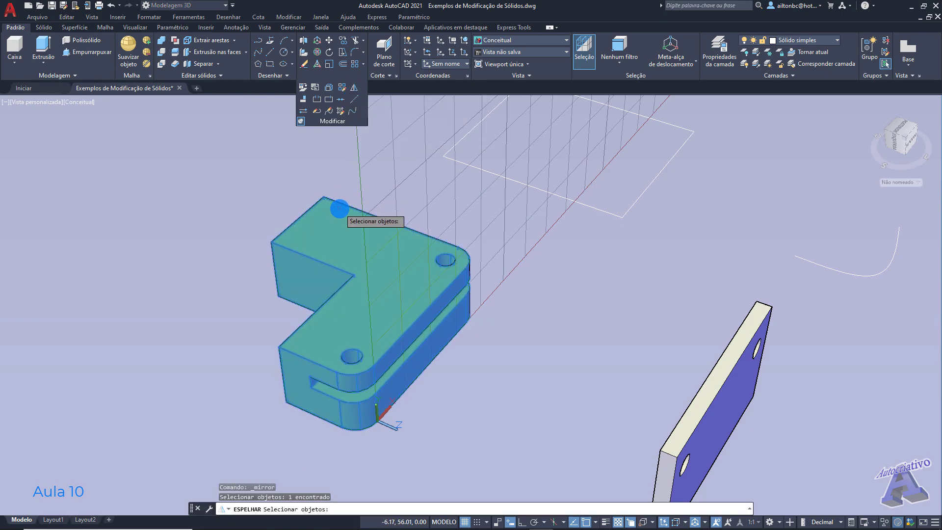
key("Return")
middle_click_drag(337, 204, 448, 263, "shift")
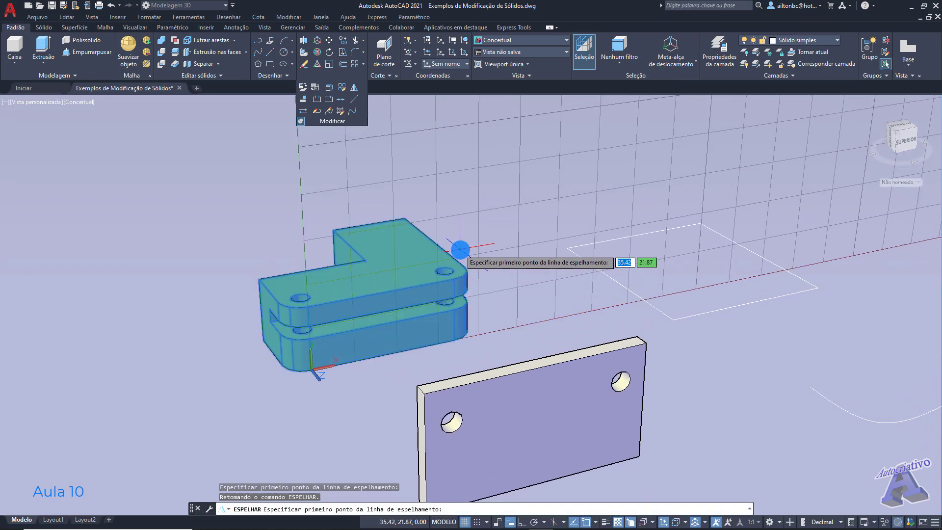
left_click(461, 250)
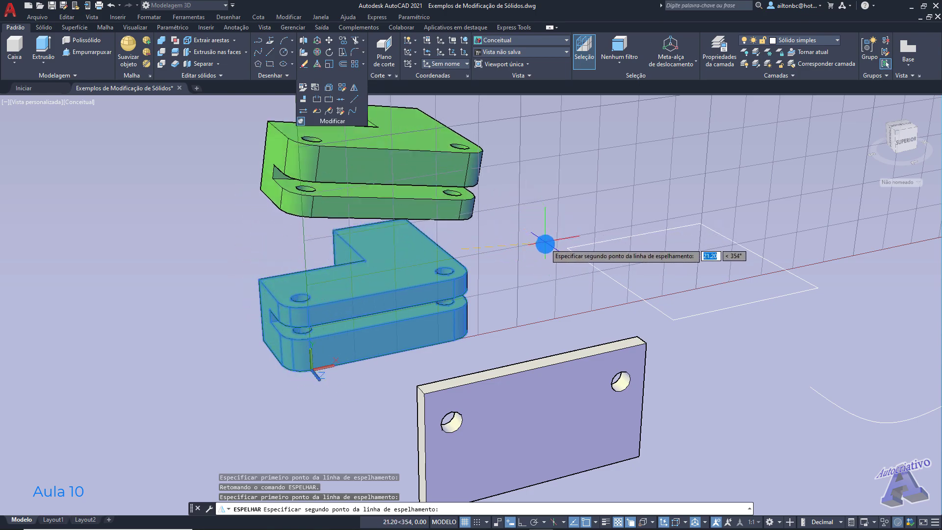
left_click(545, 244)
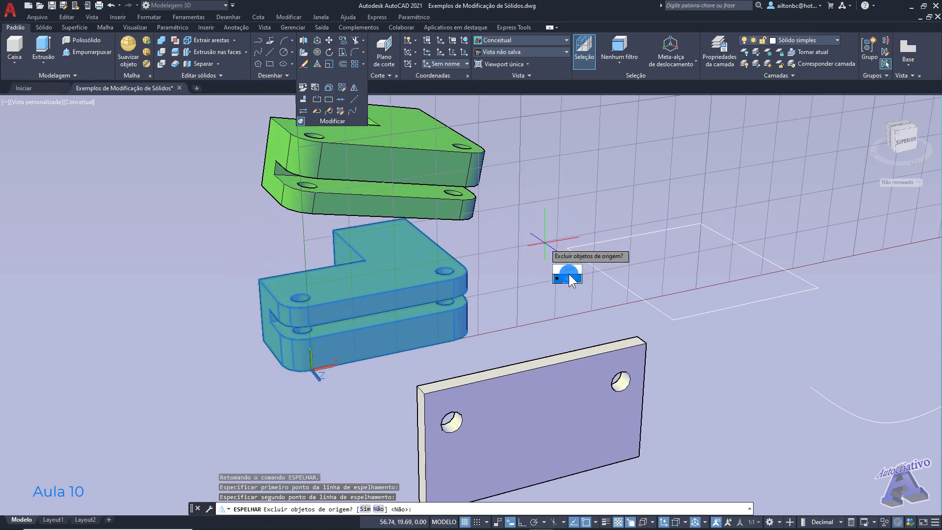
type("n")
key("Return")
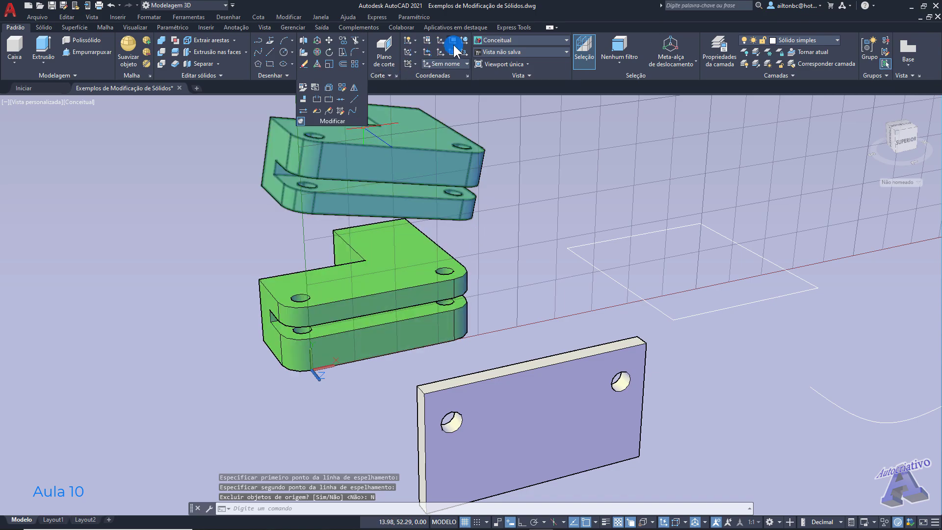
- Restore the World UCS and delete the mirrored bracket copy above the original
left_click(463, 40)
middle_click_drag(432, 260, 405, 223, "shift")
left_click(406, 227)
key("Delete")
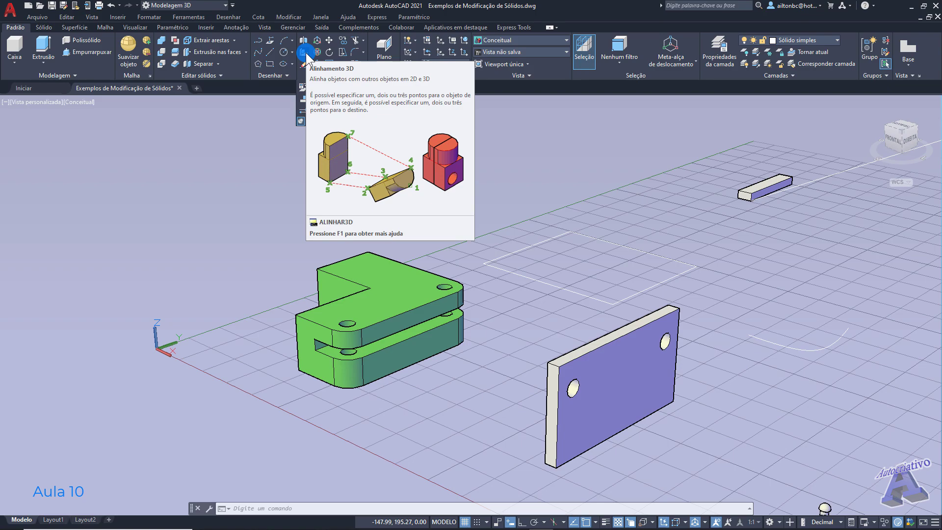
left_click(452, 182)
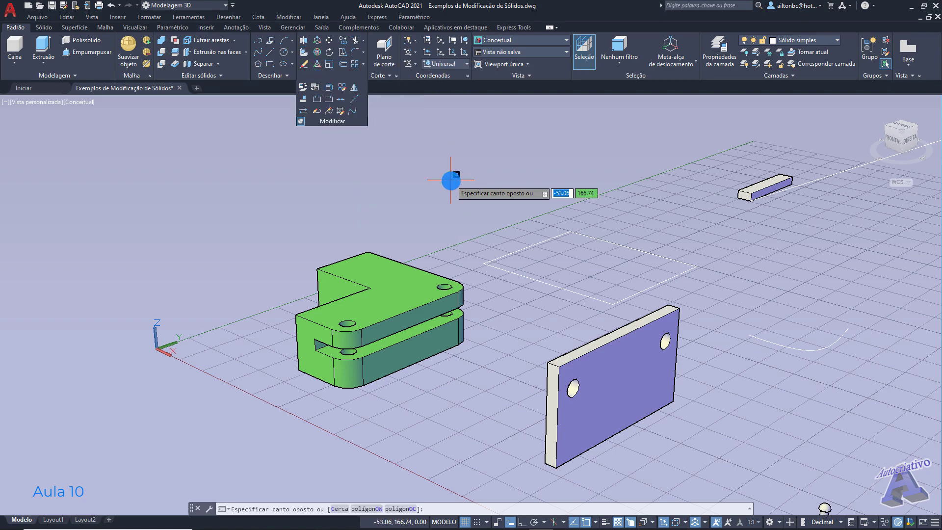
left_click(436, 179)
middle_click_drag(537, 269, 490, 225)
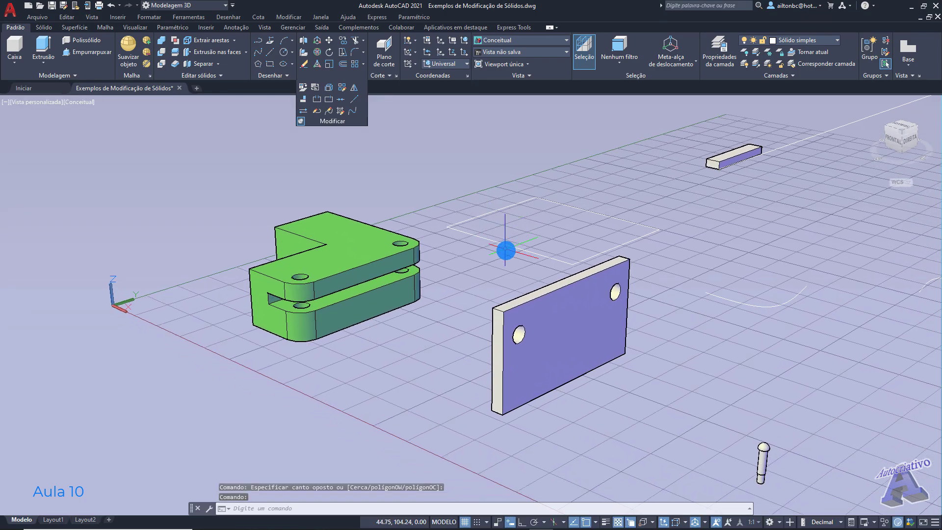
mouse_move(538, 276)
middle_mouse_down("shift")
mouse_move(543, 341)
mouse_move(553, 267)
mouse_move(545, 290)
mouse_move(480, 269)
mouse_move(551, 307)
mouse_move(496, 297)
mouse_move(535, 281)
middle_mouse_up("shift")
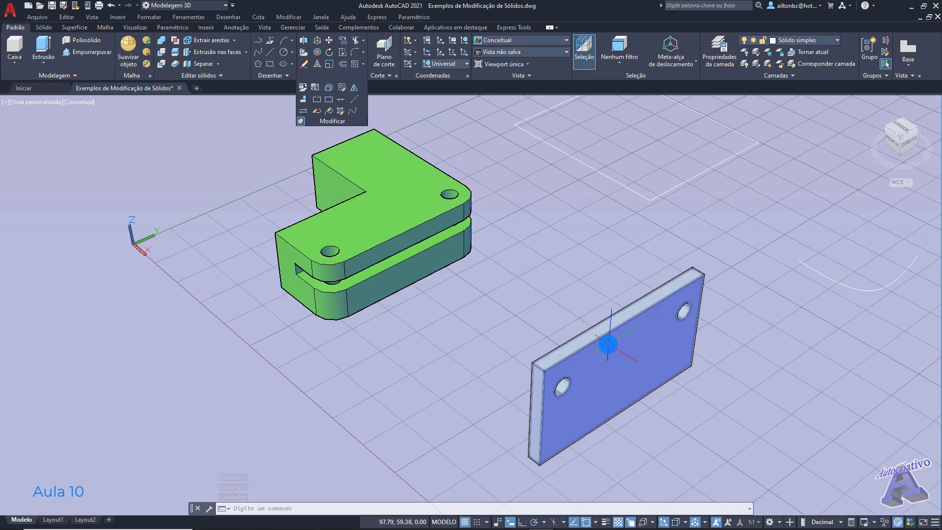
middle_click_drag(610, 322, 581, 301)
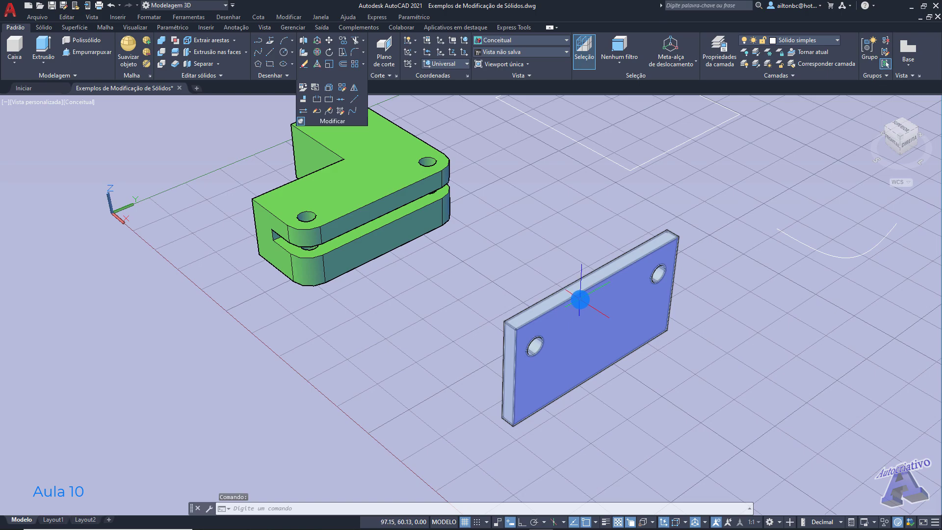
middle_click_drag(389, 213, 505, 285, "shift")
scroll(506, 286, "up", 2)
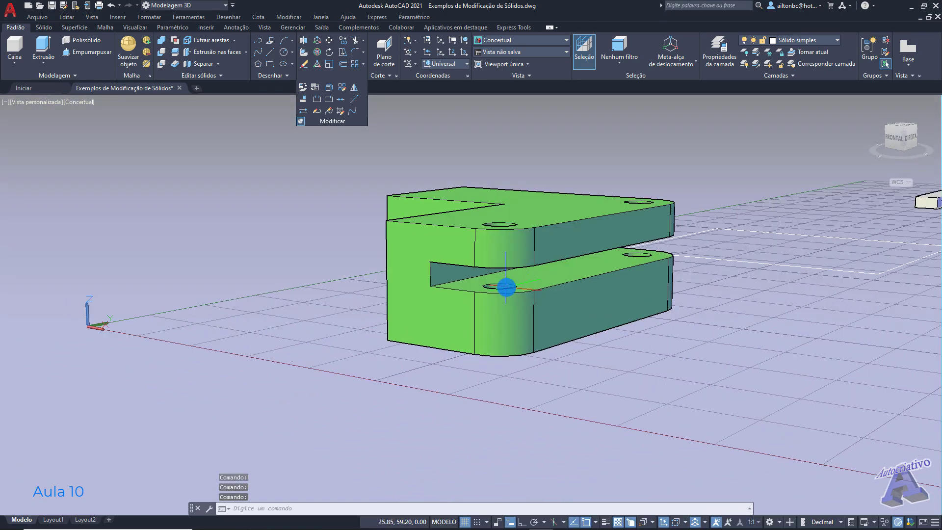
- Examine the bracket's slot and the two-hole plate from several angles to judge how the plate should fit
middle_click_drag(561, 269, 475, 273, "shift")
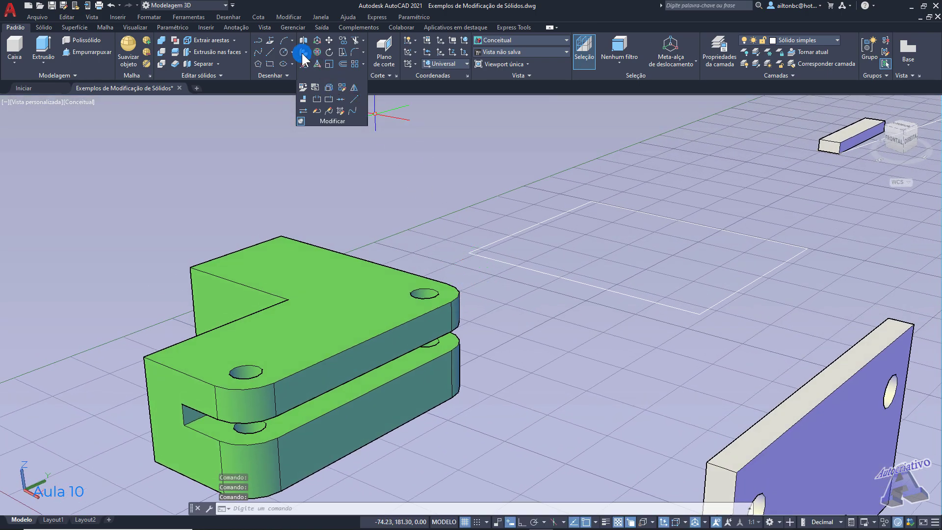
mouse_move(422, 192)
middle_mouse_down("shift")
mouse_move(511, 325)
mouse_move(498, 256)
mouse_move(525, 271)
mouse_move(520, 293)
mouse_move(469, 316)
mouse_move(494, 299)
middle_mouse_up("shift")
middle_click_drag(444, 272, 560, 281, "shift")
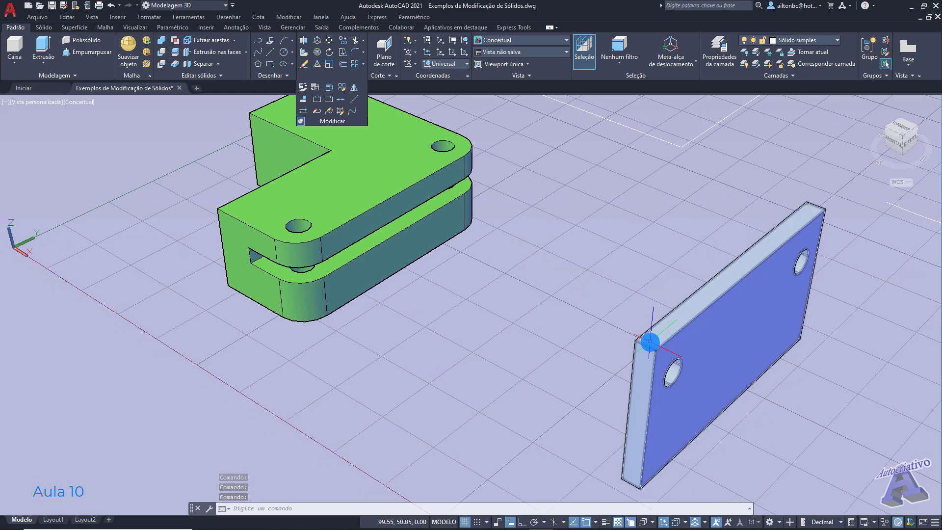
mouse_move(265, 253)
middle_mouse_down("shift")
mouse_move(276, 192)
mouse_move(246, 330)
mouse_move(367, 273)
middle_mouse_up("shift")
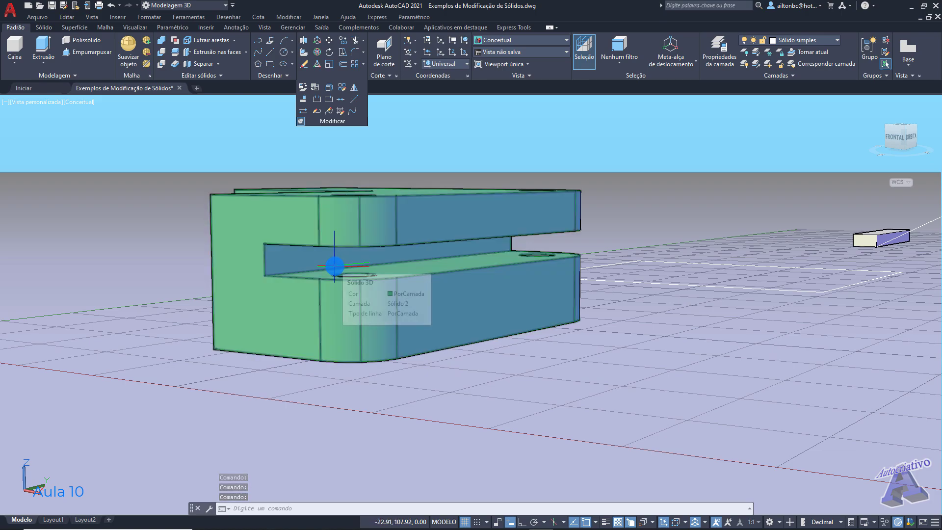
middle_click_drag(400, 267, 509, 285, "shift")
scroll(539, 286, "down", 3)
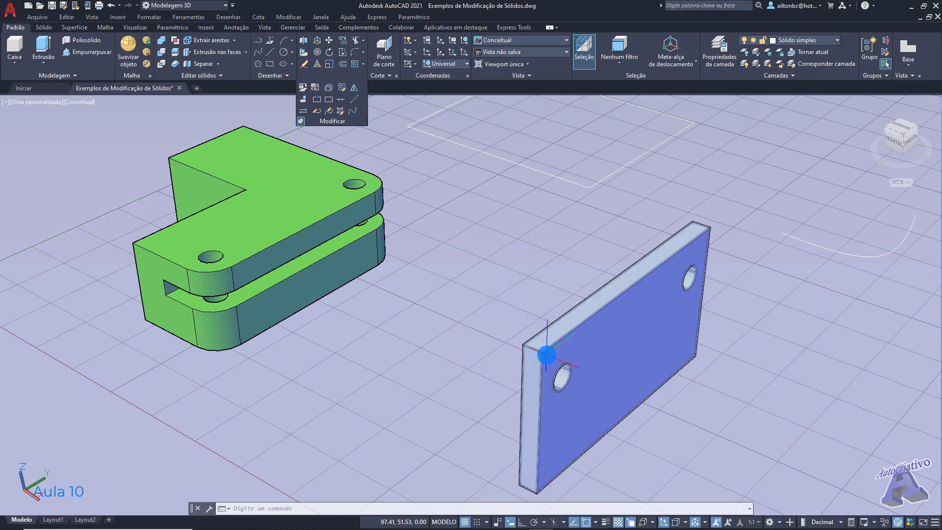
middle_click_drag(432, 255, 329, 219, "shift")
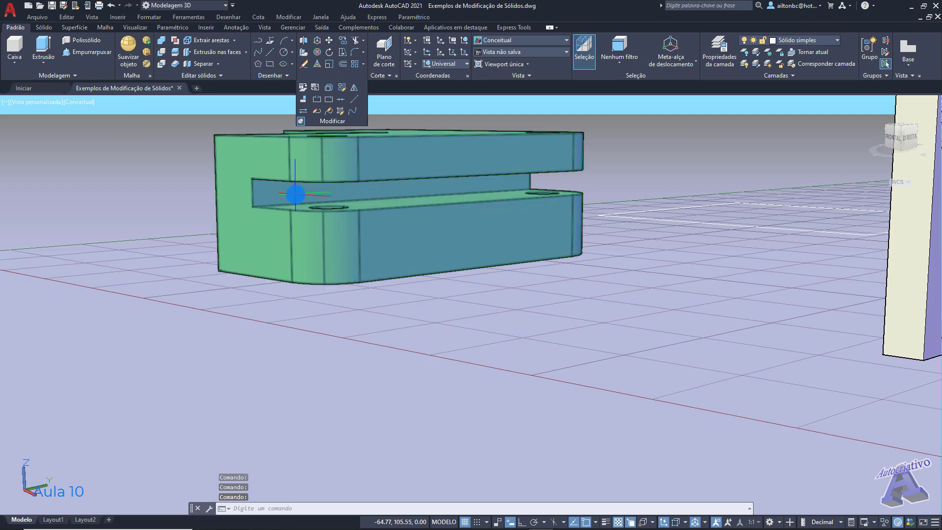
middle_click_drag(272, 196, 489, 290, "shift")
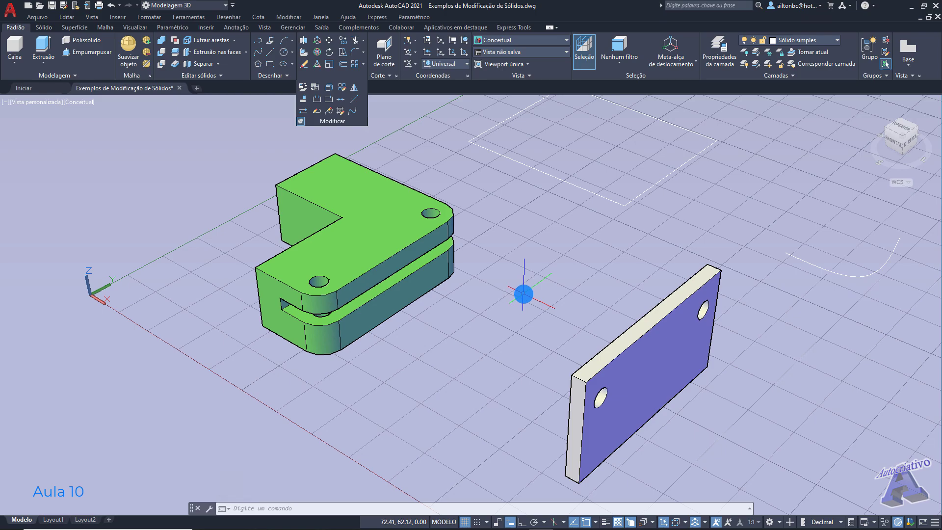
- Start 3D Align on the two-hole plate, taking both ends of the blue face's top edge and the far corner across the thickness as source points
left_click(303, 52)
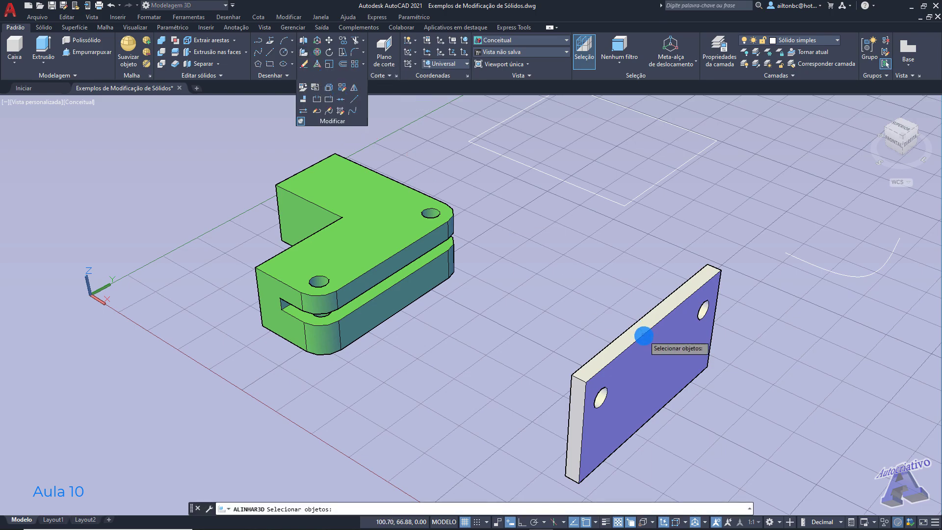
left_click(640, 332)
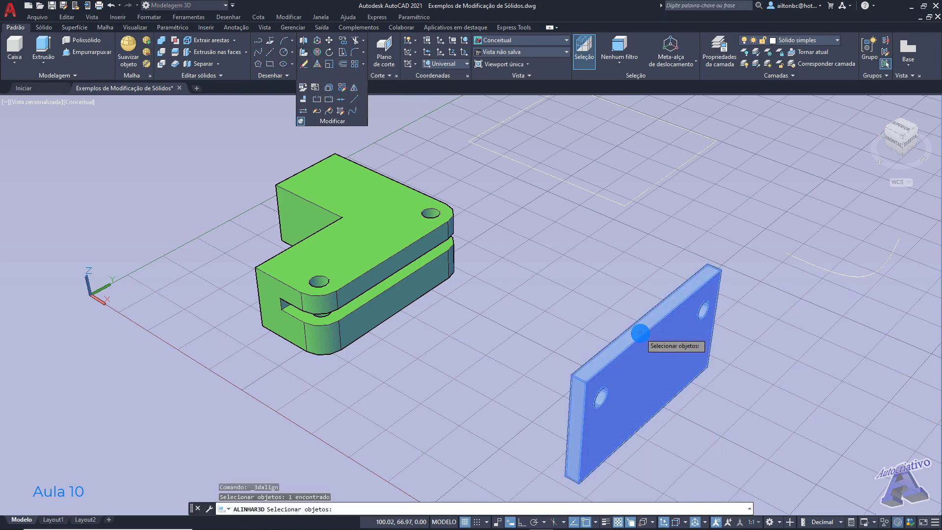
key("Return")
scroll(649, 343, "up", 3)
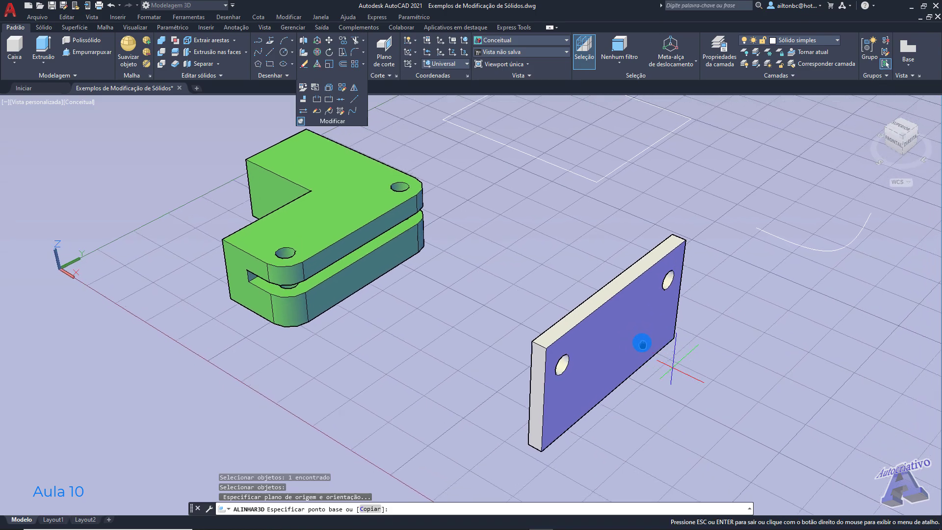
scroll(510, 322, "up", 1)
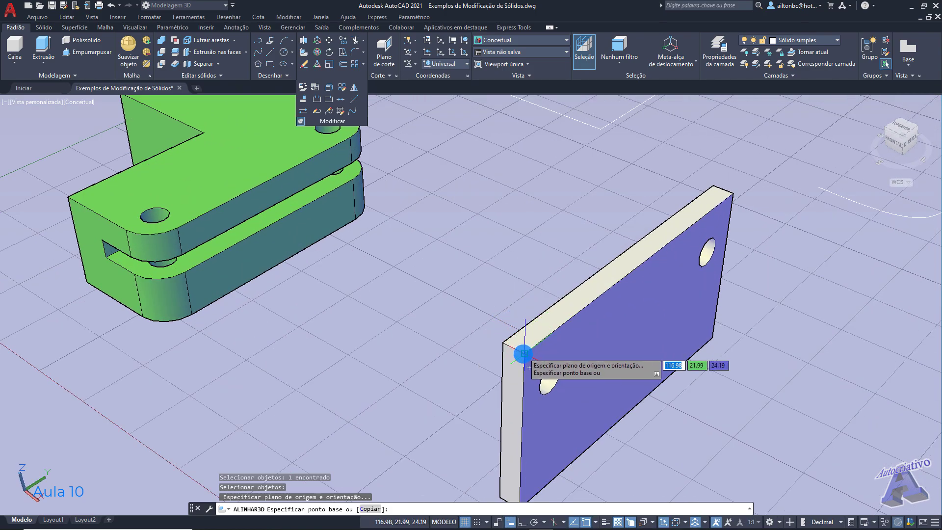
left_click(524, 353)
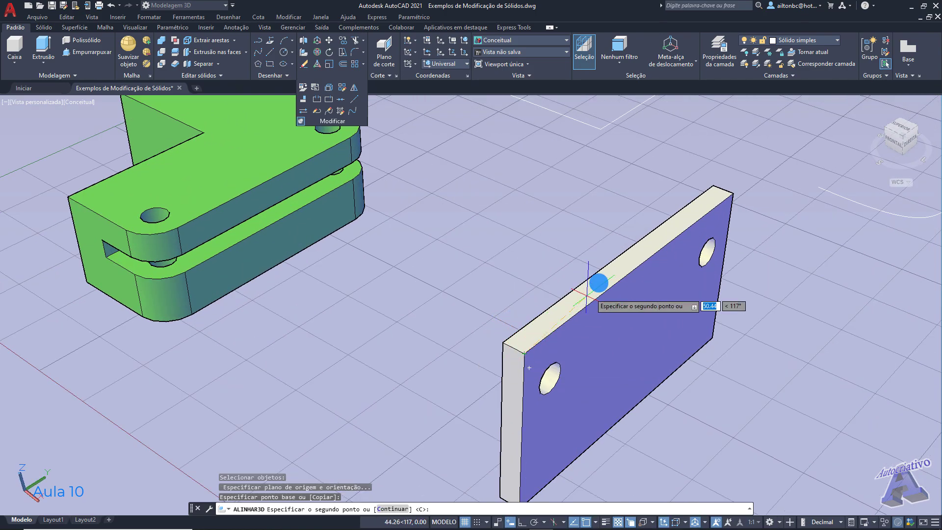
left_click(733, 195)
left_click(713, 186)
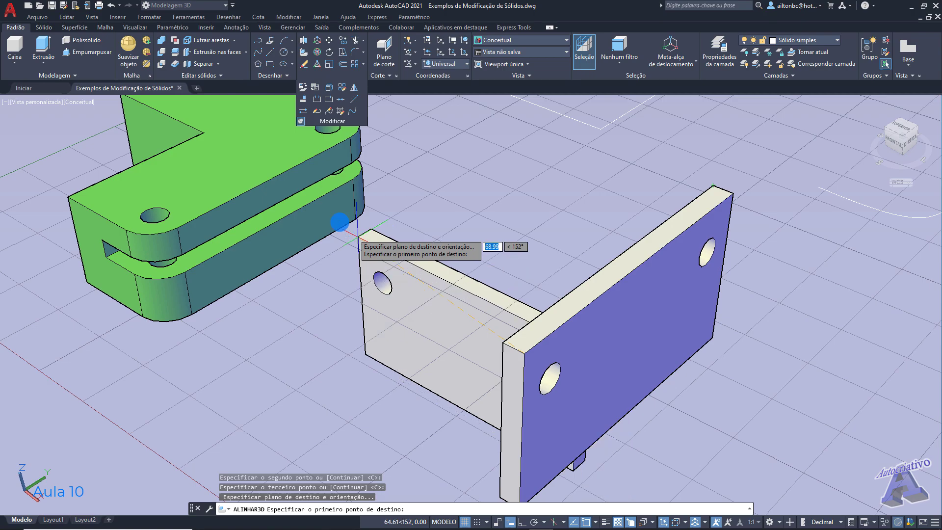
- Set the first destination point on the slot's lower inner corner at the bracket's near end
middle_click_drag(258, 208, 357, 314, "shift")
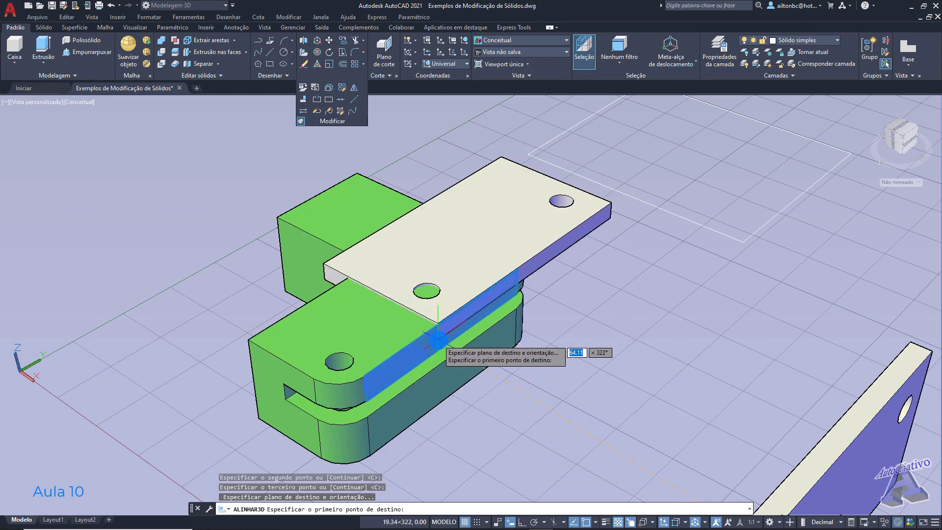
middle_click_drag(432, 338, 441, 272, "shift")
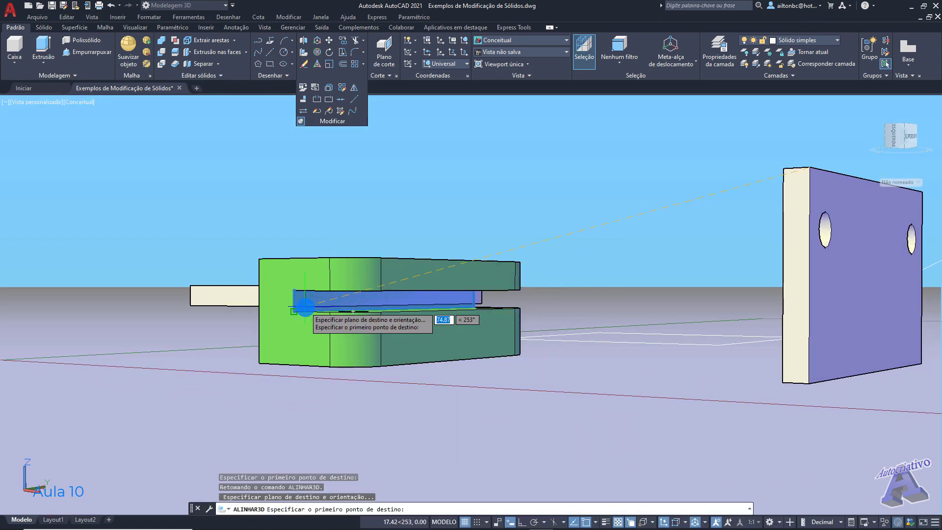
scroll(294, 308, "up", 6)
middle_click_drag(294, 308, 443, 307)
scroll(486, 319, "down", 5)
middle_click_drag(508, 321, 496, 336, "shift")
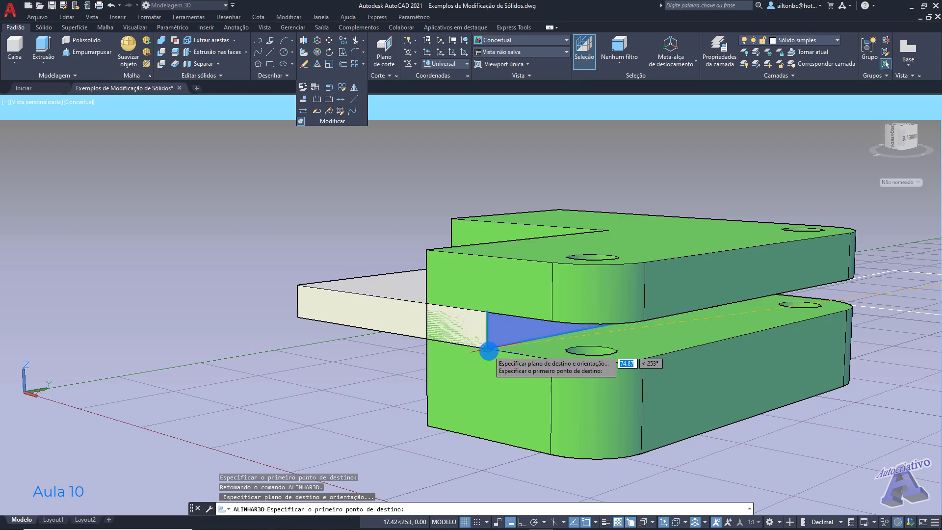
left_click(487, 350)
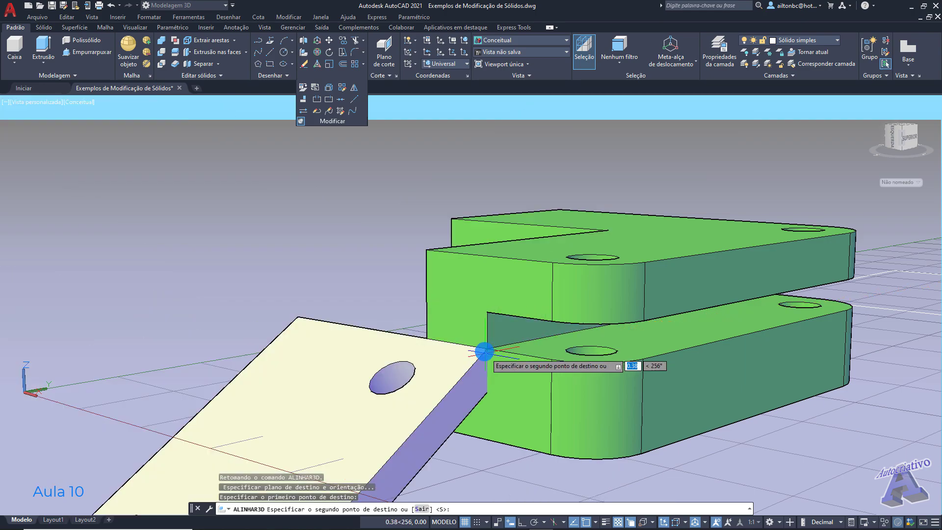
- Set the second destination point on the slot's lower inner corner at the far end and the third on the upper inner corner above it
mouse_move(492, 348)
middle_mouse_down("shift")
mouse_move(532, 344)
mouse_move(501, 334)
middle_mouse_up("shift")
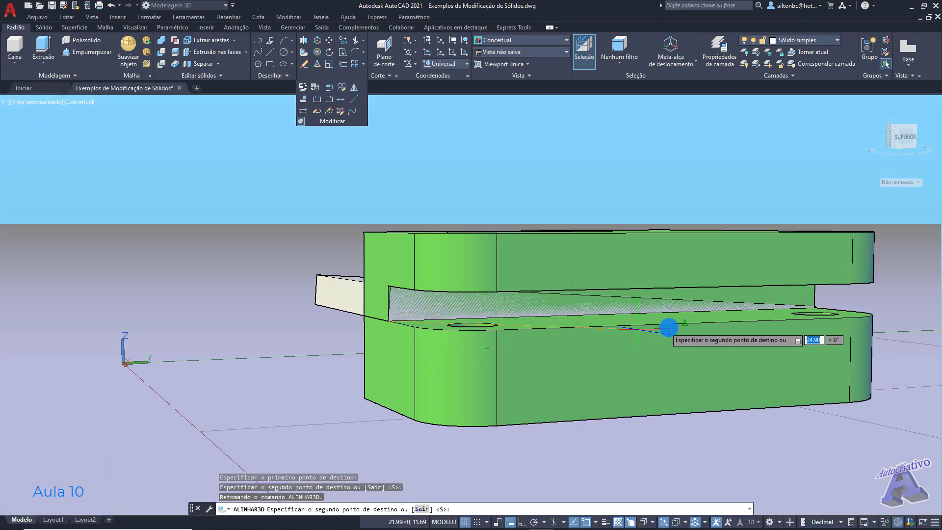
left_click(813, 308)
middle_click_drag(813, 308, 701, 296, "shift")
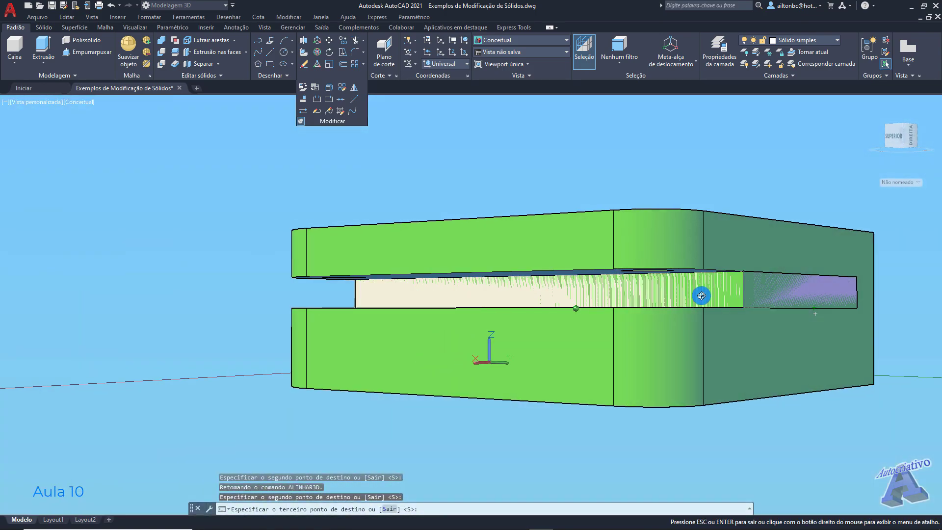
scroll(750, 284, "up", 3)
scroll(842, 274, "up", 3)
middle_click_drag(841, 274, 708, 272)
scroll(709, 272, "down", 3)
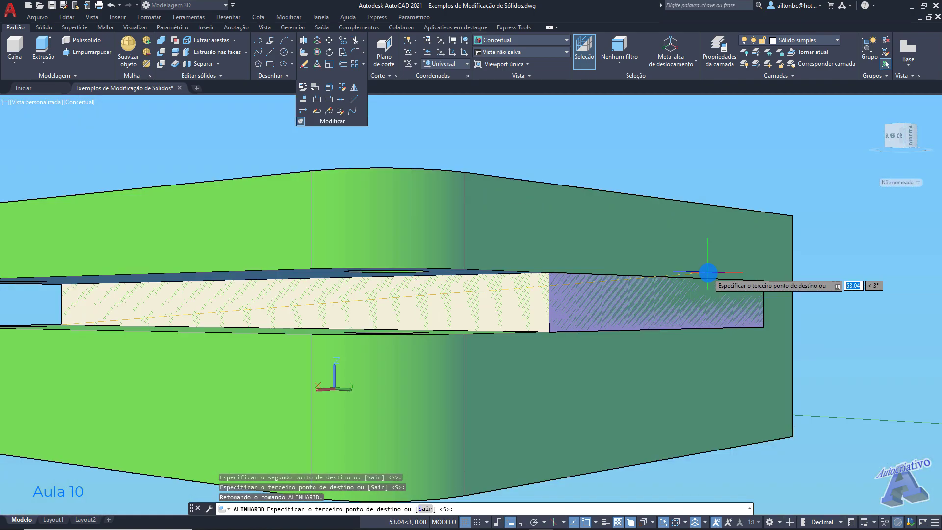
left_click(552, 274)
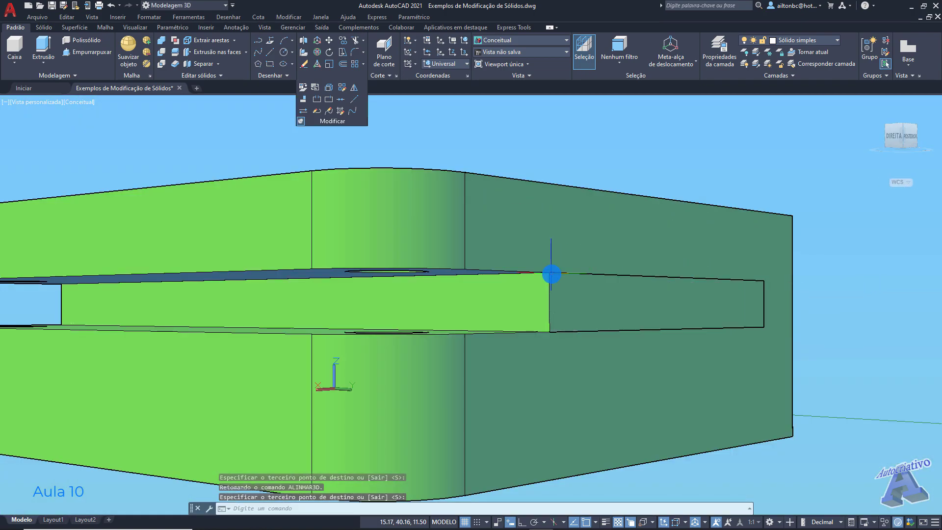
scroll(539, 290, "down", 5)
middle_click_drag(511, 293, 587, 288, "shift")
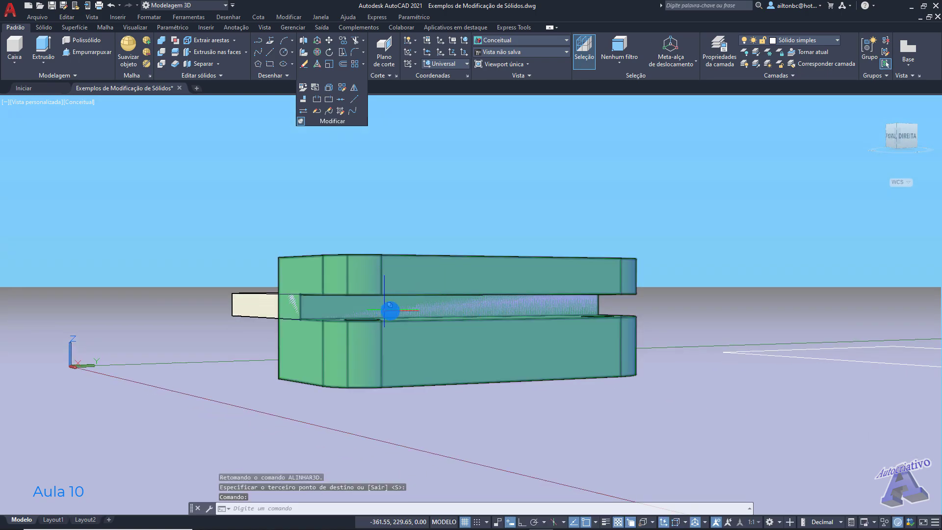
middle_click_drag(492, 303, 482, 354, "shift")
- Undo the plate's 3D alignment and the view changes to put the plate back beside the bracket
key("ctrl+z")
key("ctrl+z")
key("ctrl+z")
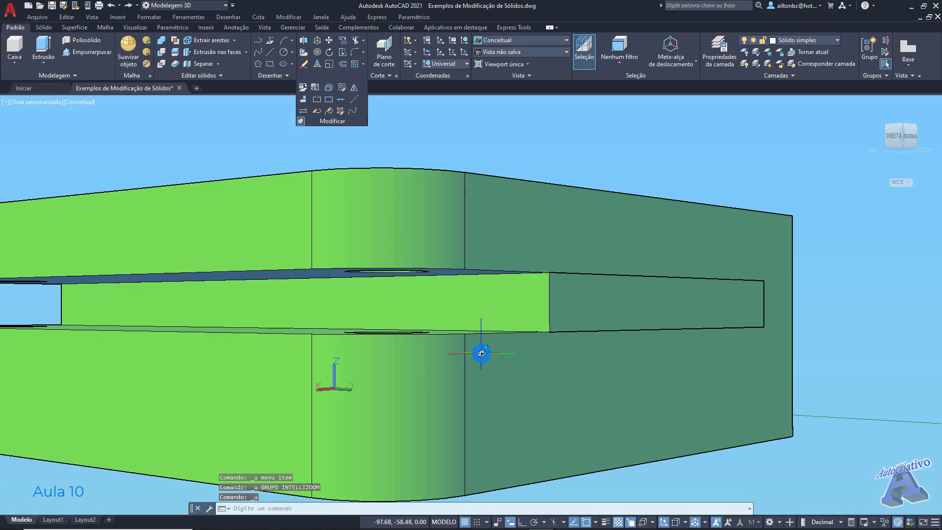
key("ctrl+z")
mouse_move(513, 296)
middle_mouse_down()
mouse_move(507, 290)
mouse_move(518, 304)
middle_mouse_up()
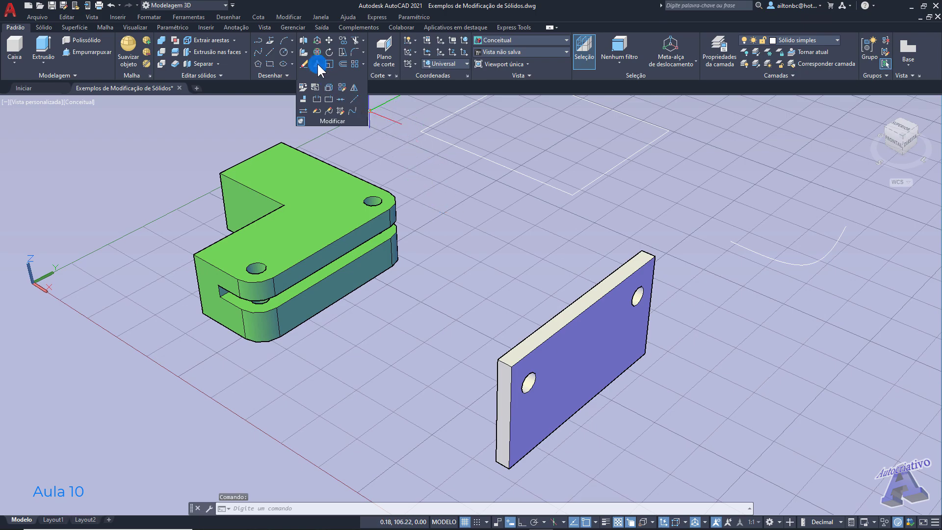
- Restart 3D Align on the two-hole plate with source points at both ends of the blue face's top edge and the far corner across the thickness
left_click(304, 52)
left_click(578, 309)
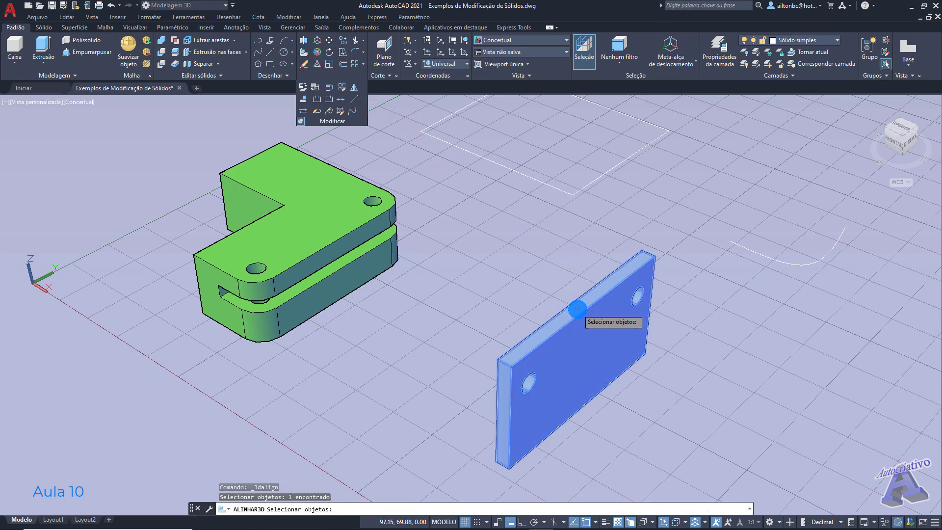
key("Return")
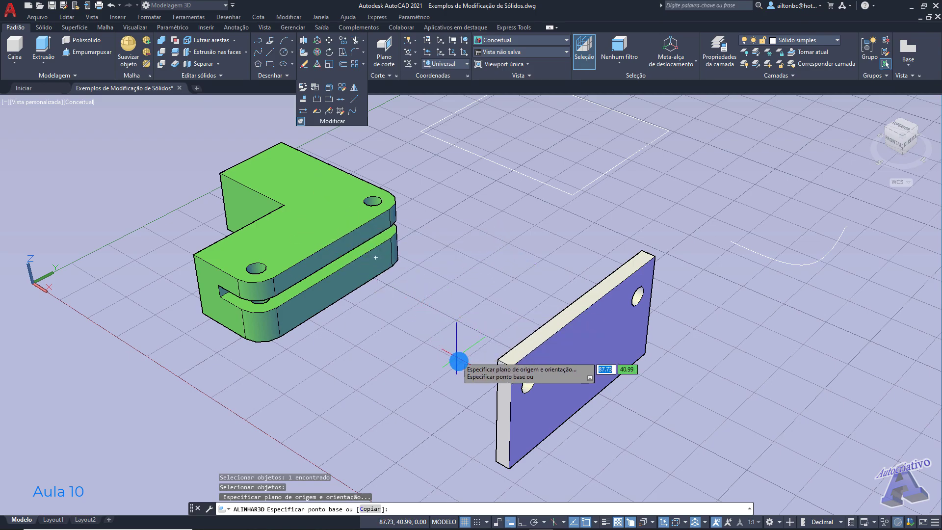
left_click(511, 367)
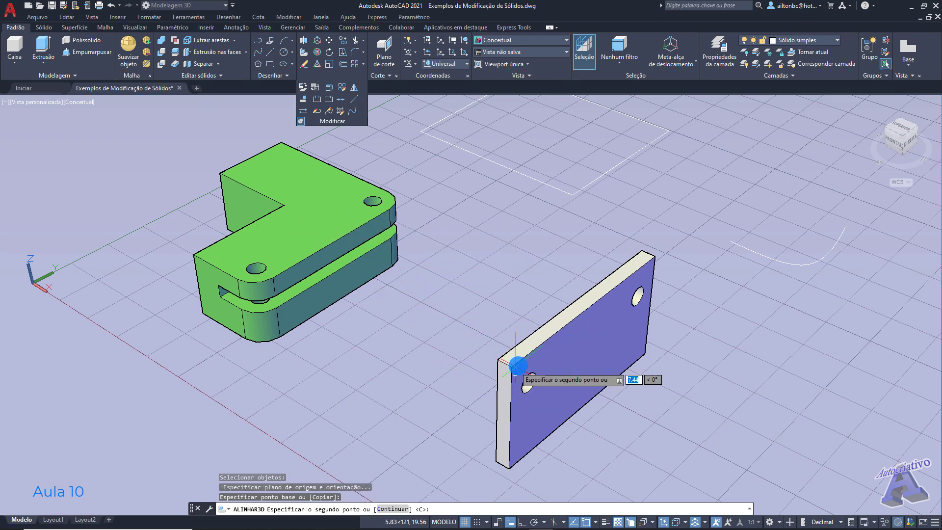
left_click(653, 258)
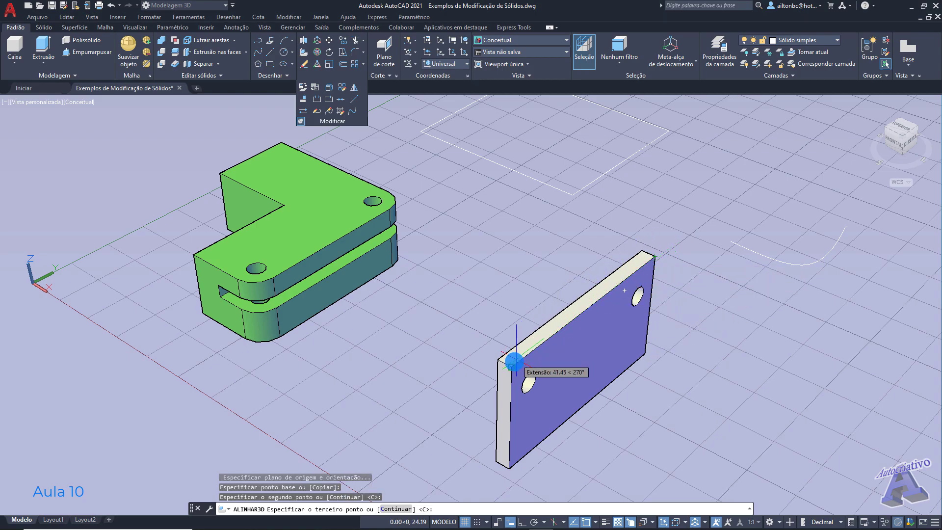
left_click(641, 251)
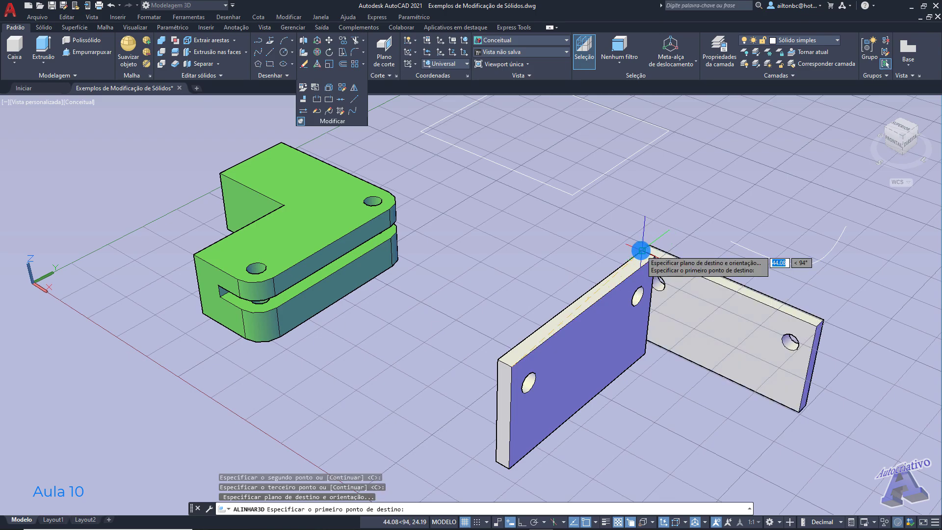
- Match the plate's base point to the slot's upper inner corner at the bracket's near end
middle_click_drag(328, 275, 376, 272, "shift")
scroll(408, 301, "up", 3)
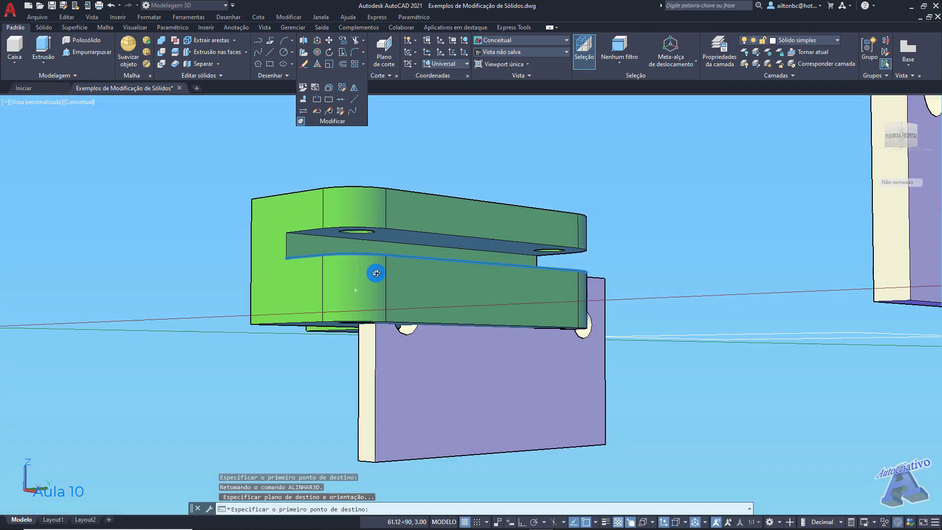
scroll(300, 236, "up", 2)
middle_click_drag(300, 235, 369, 259, "shift")
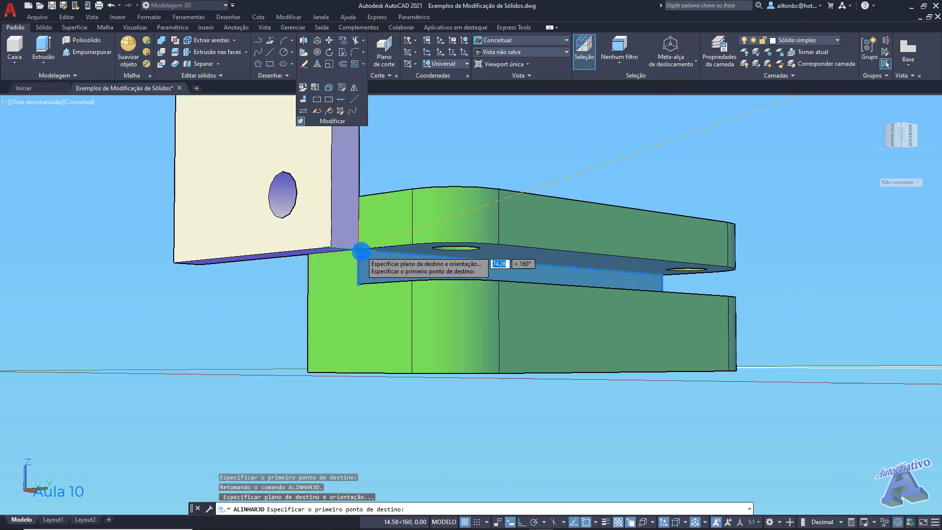
left_click(360, 250)
- Match the plate's second point to the slot's upper inner corner at the far end and finish the alignment with the plate projecting from the slot
middle_click_drag(604, 288, 481, 291, "shift")
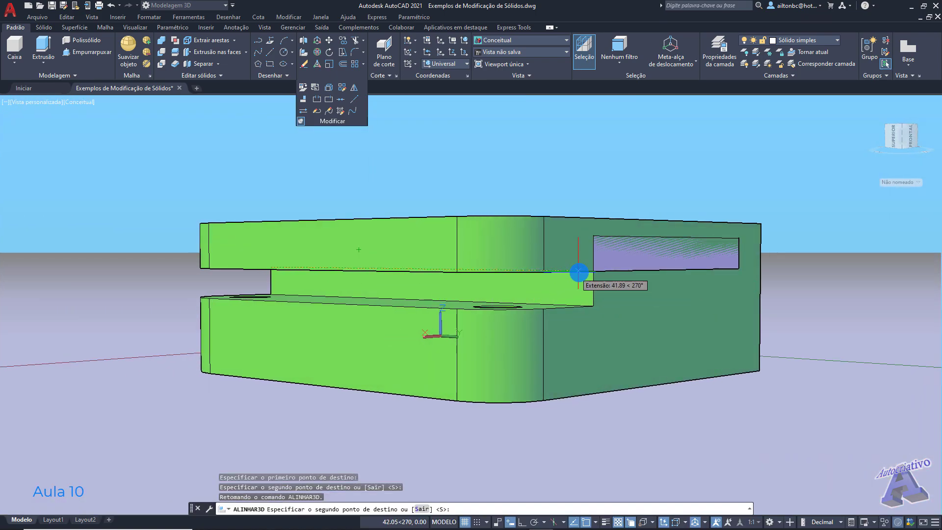
left_click(593, 272)
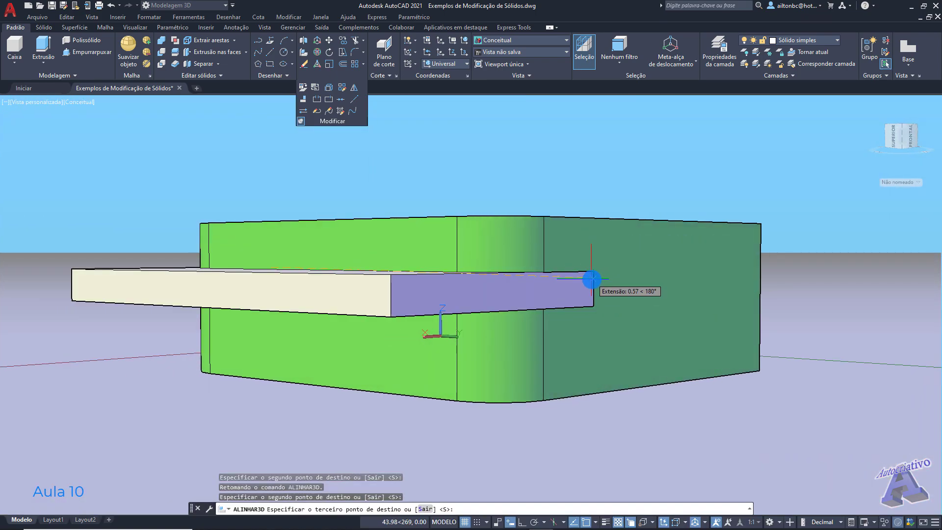
key("Return")
middle_click_drag(363, 315, 508, 351, "shift")
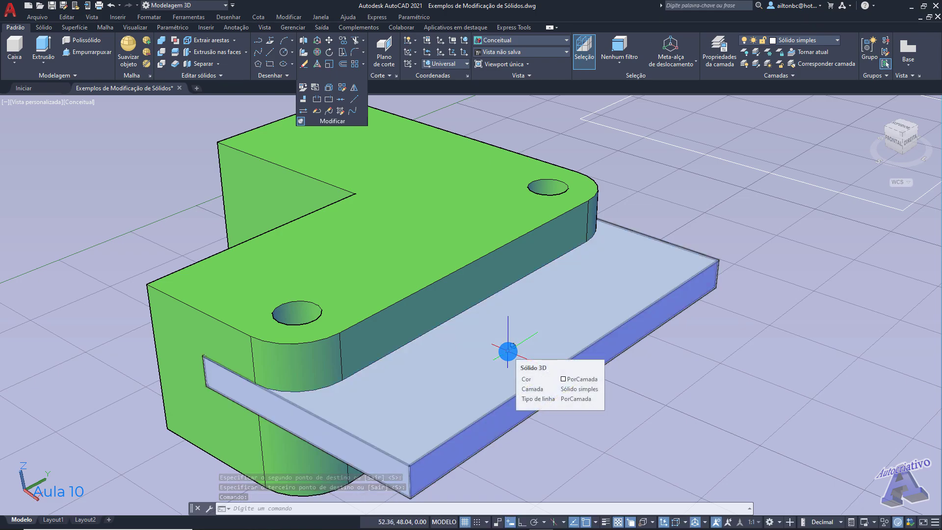
scroll(508, 351, "down", 5)
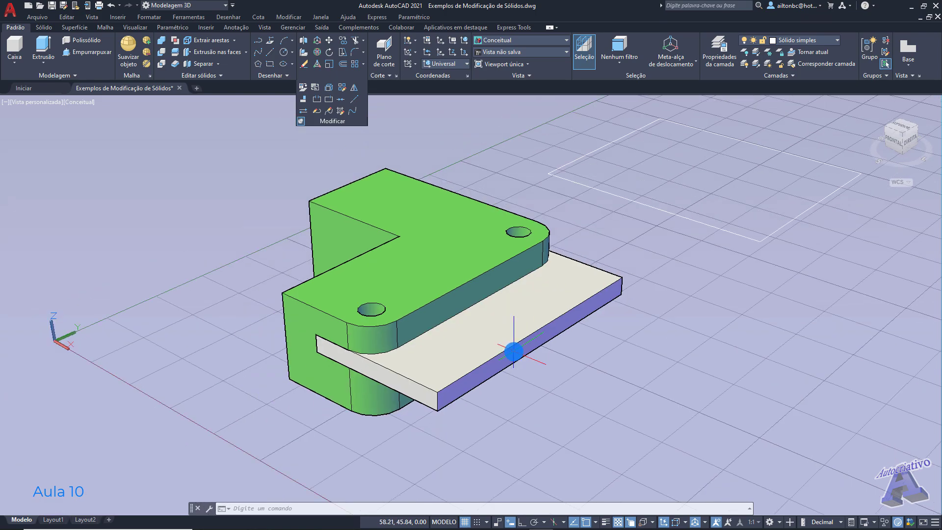
middle_click_drag(529, 309, 500, 338, "shift")
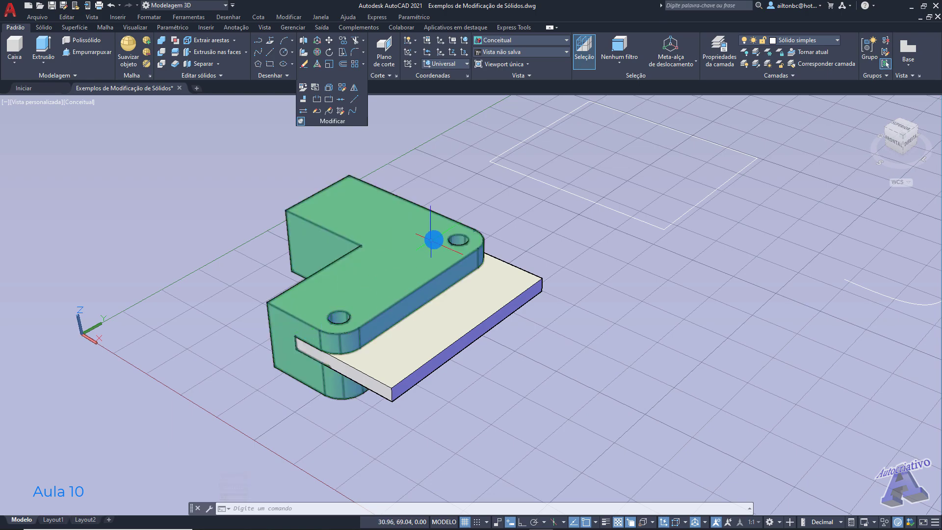
- Erase the plate from the bracket's slot, and undo the erasure to bring it back
middle_click_drag(570, 392, 538, 371, "shift")
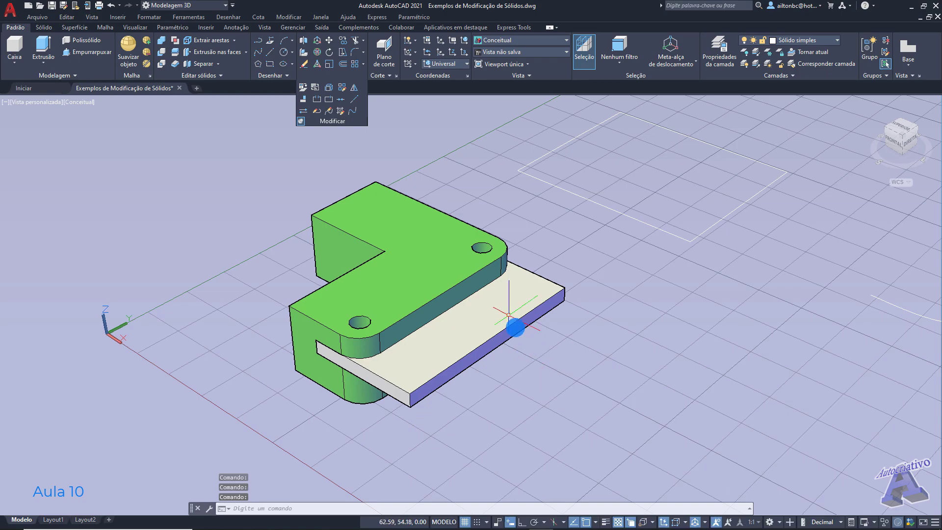
left_click(304, 68)
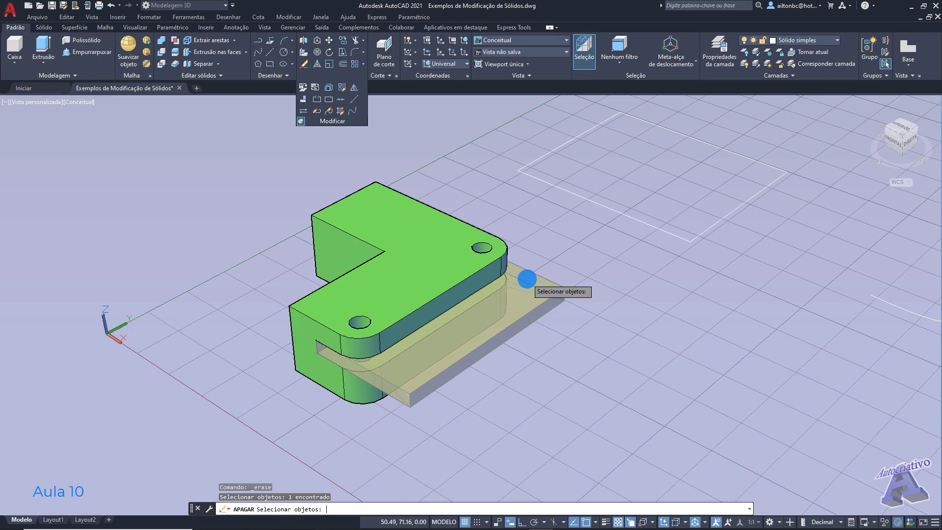
key("Return")
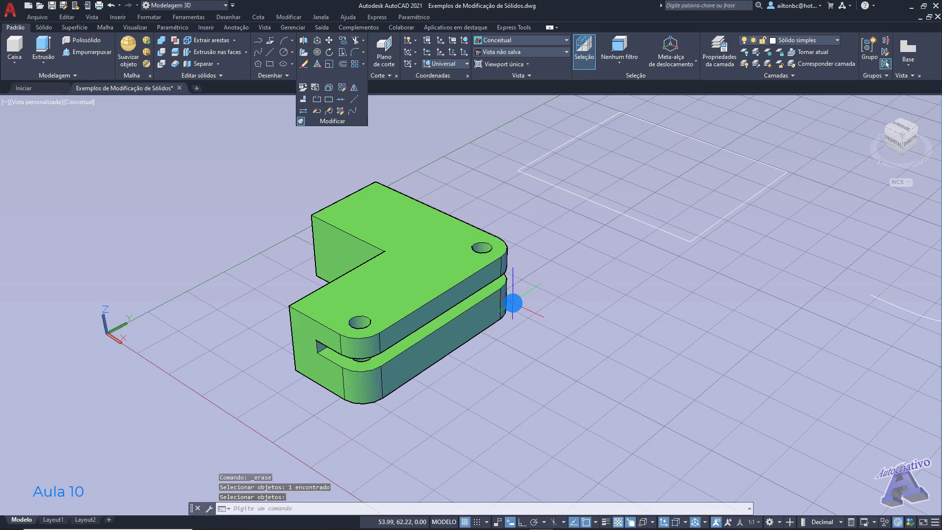
key("ctrl+z")
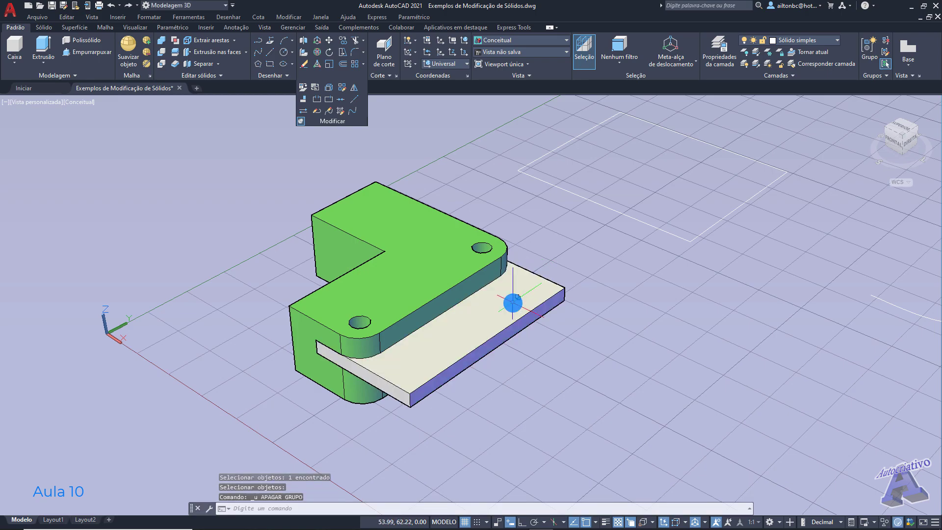
middle_click_drag(526, 267, 541, 282)
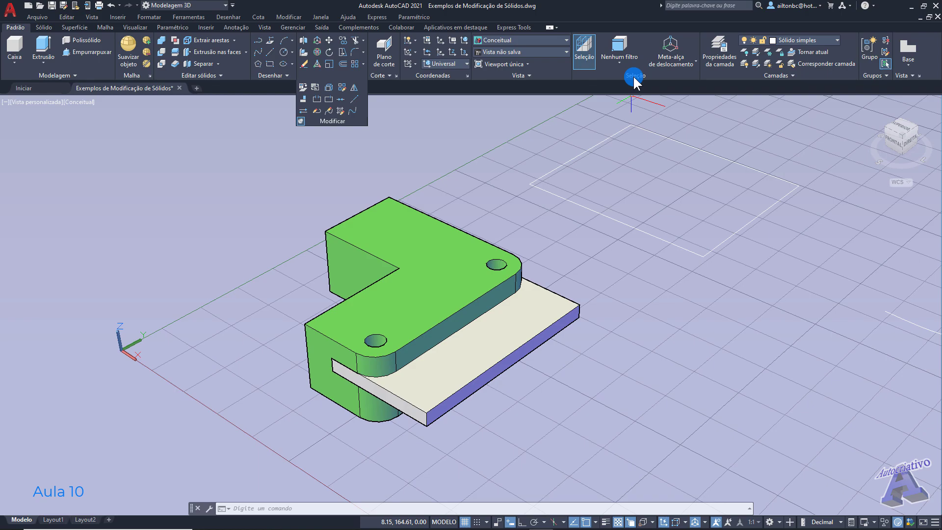
- Select only the plate with the move gizmo active, and try moving it along the X axis and the Z axis
left_click(690, 65)
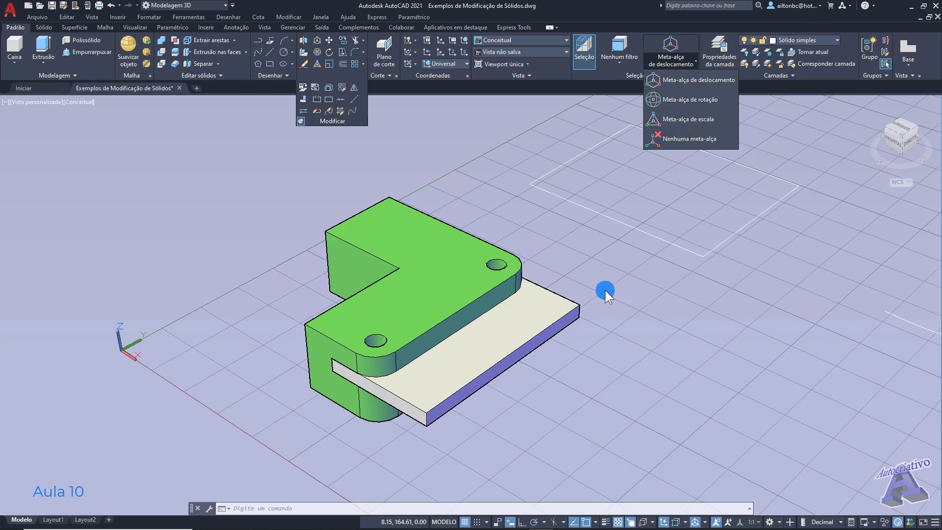
left_click(696, 80)
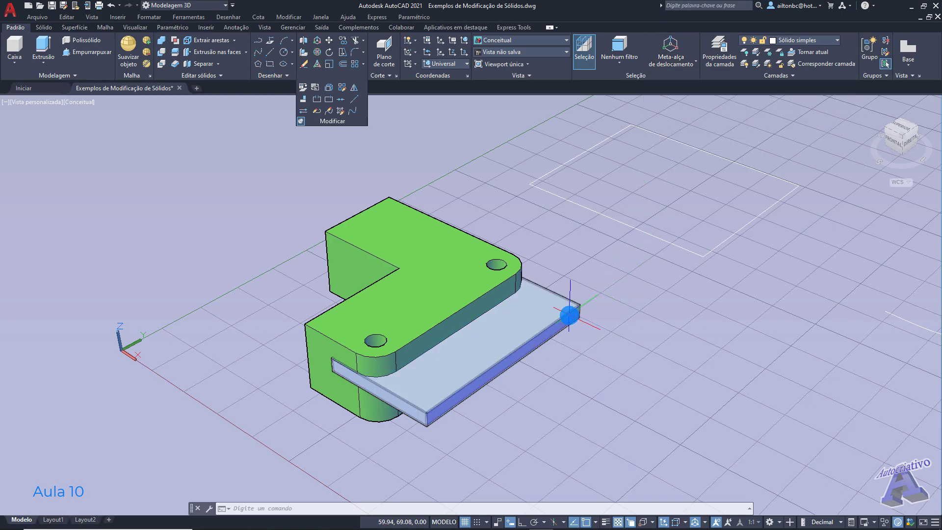
left_click(569, 315)
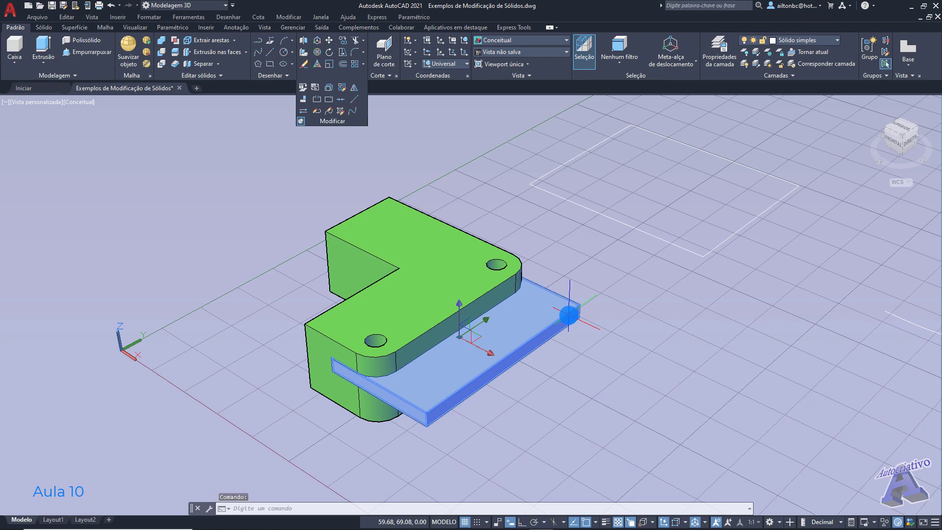
left_click(516, 279)
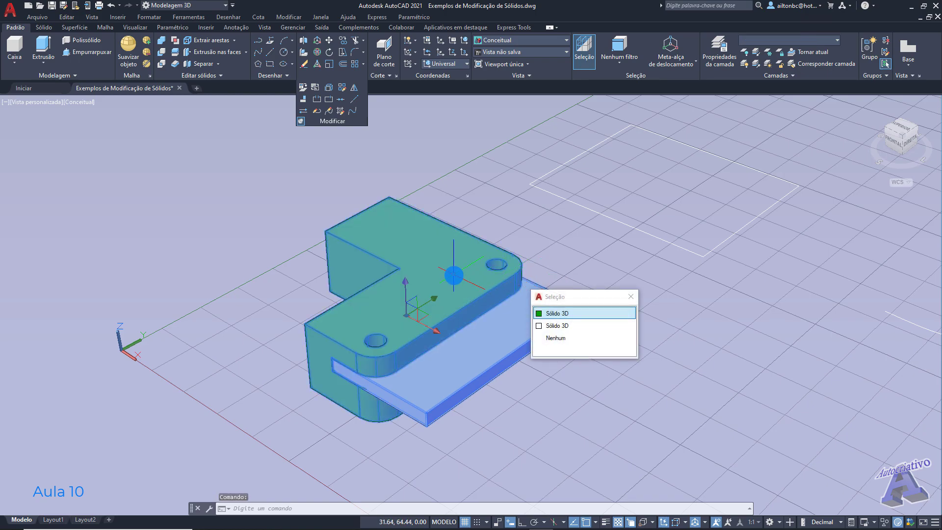
left_click(630, 297)
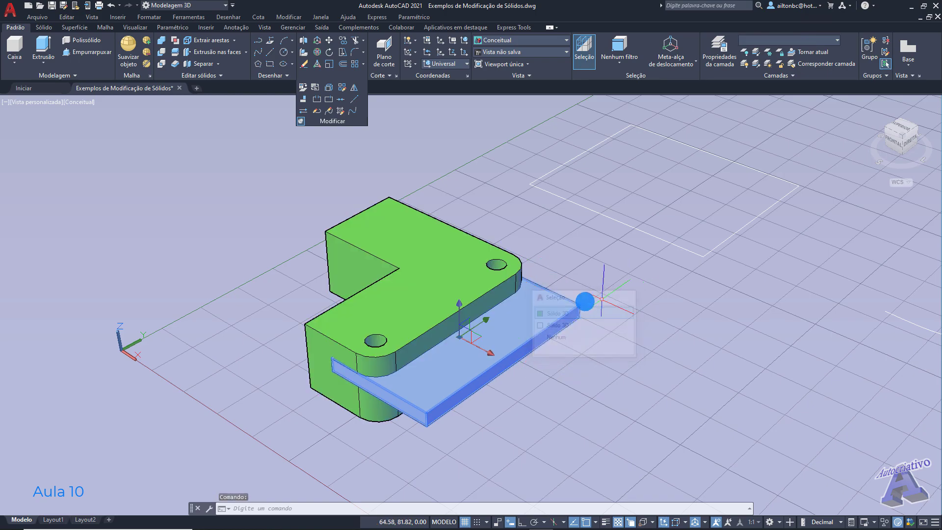
left_click(487, 357)
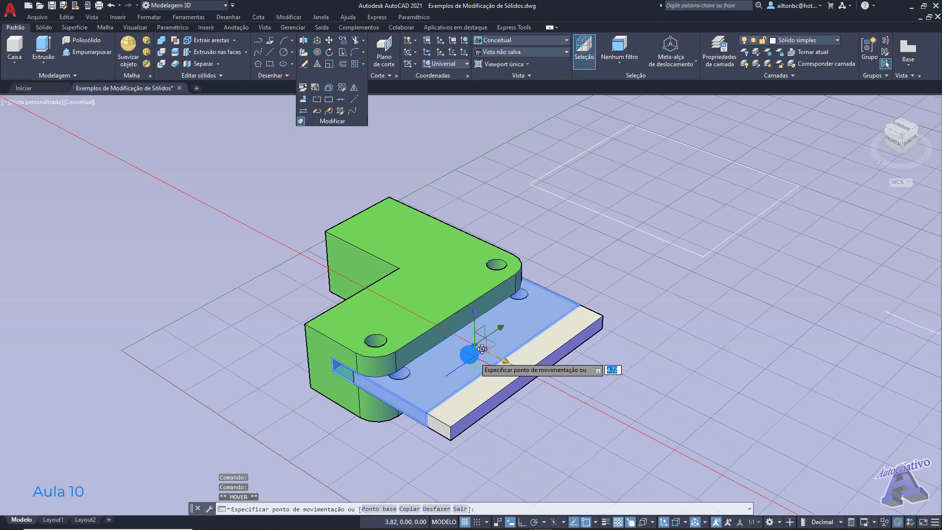
key("Escape")
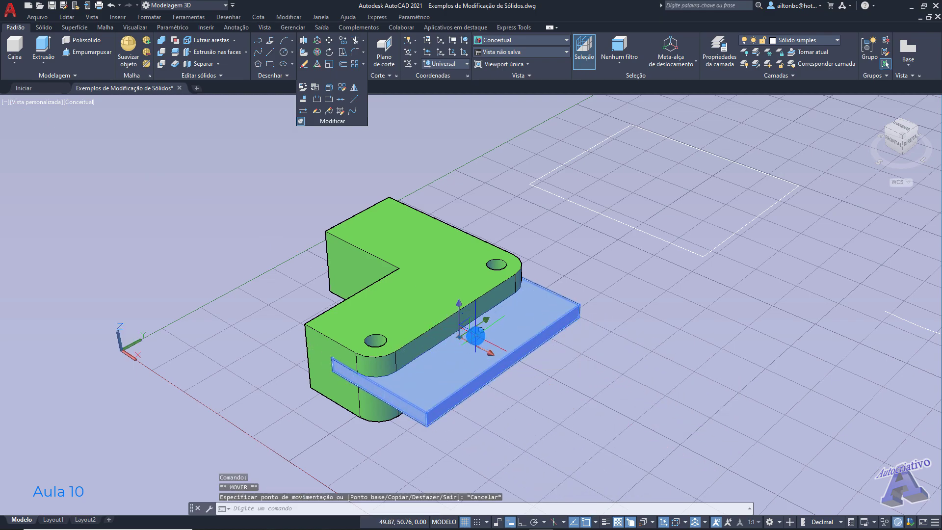
left_click(479, 325)
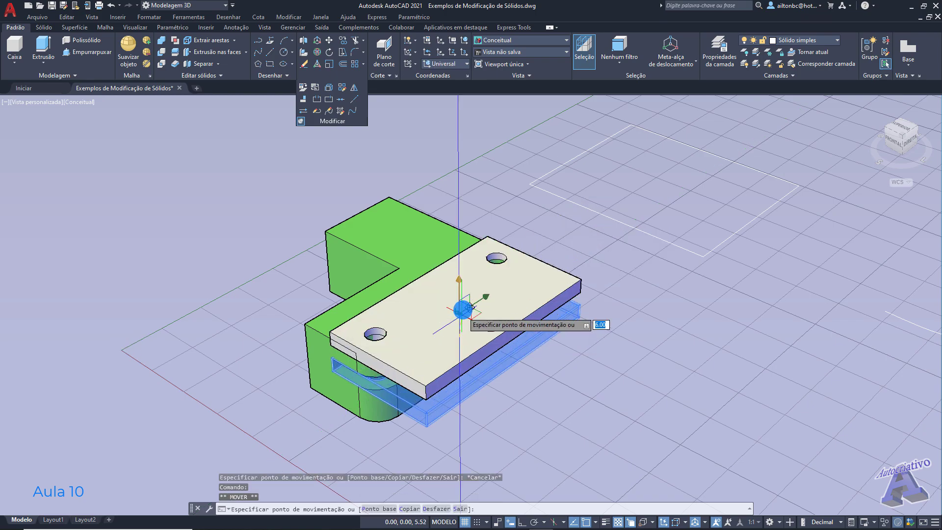
key("Escape")
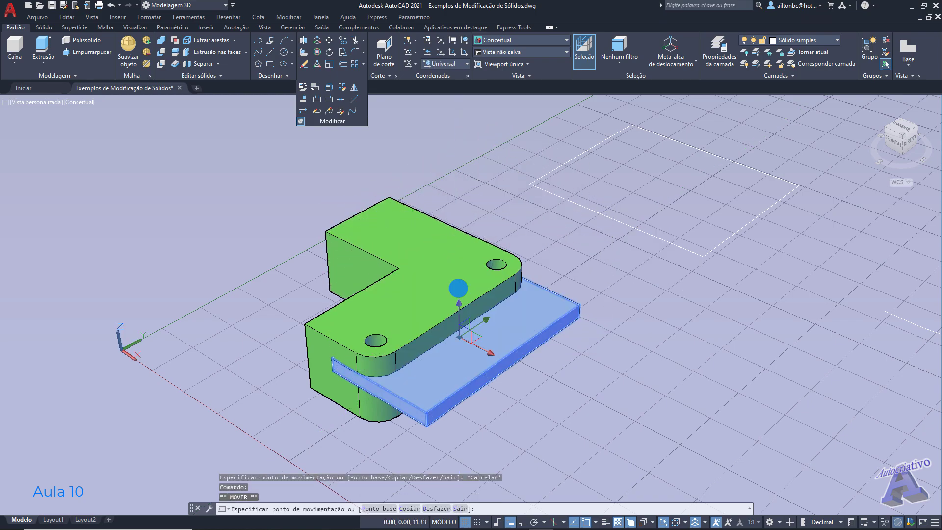
- Switch to the rotation gizmo and try rotating the selected plate about the Y axis and the Z axis
left_click(692, 65)
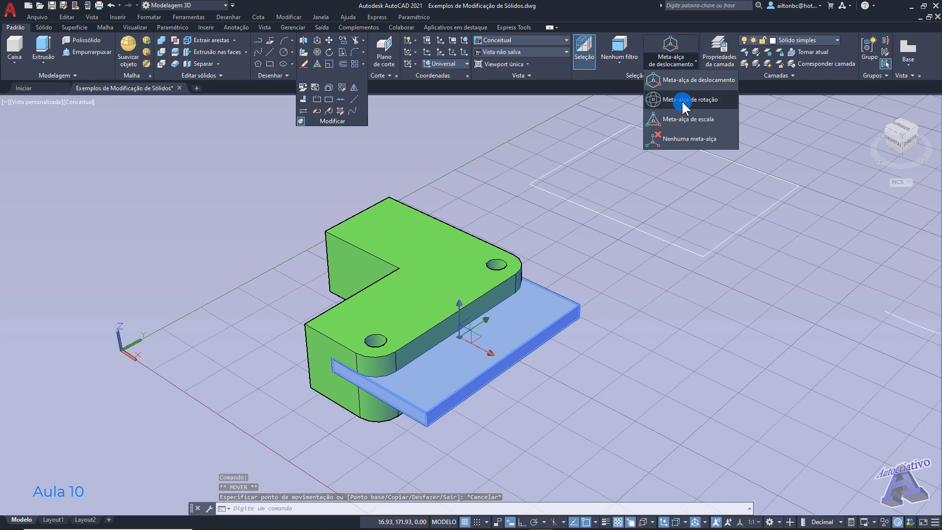
left_click(685, 100)
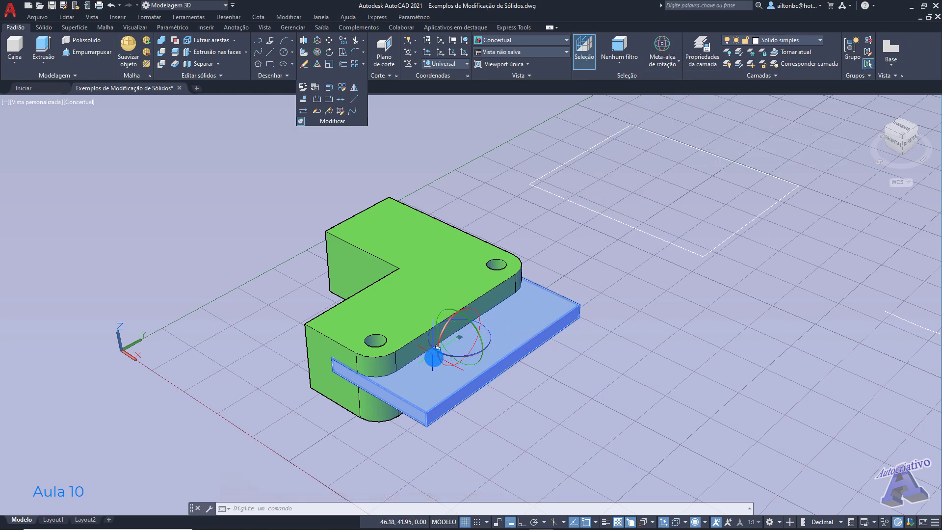
left_click(479, 338)
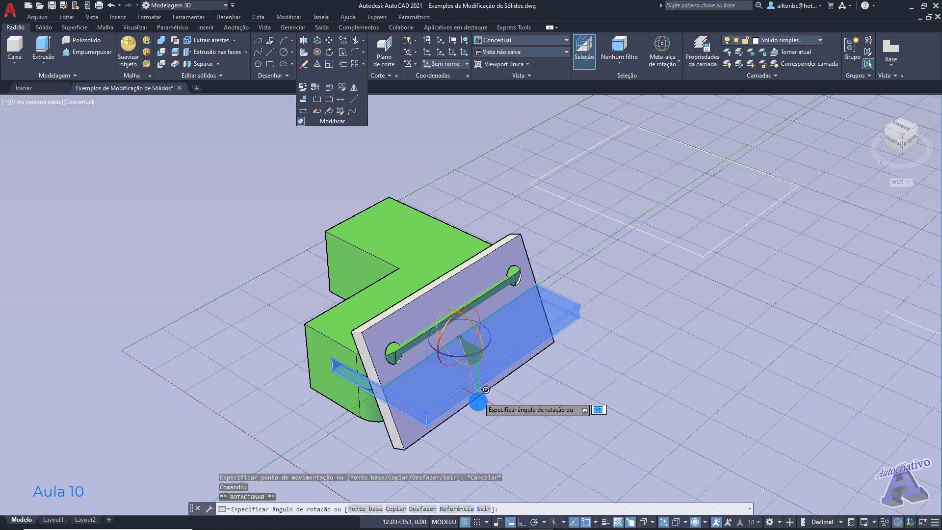
key("Escape")
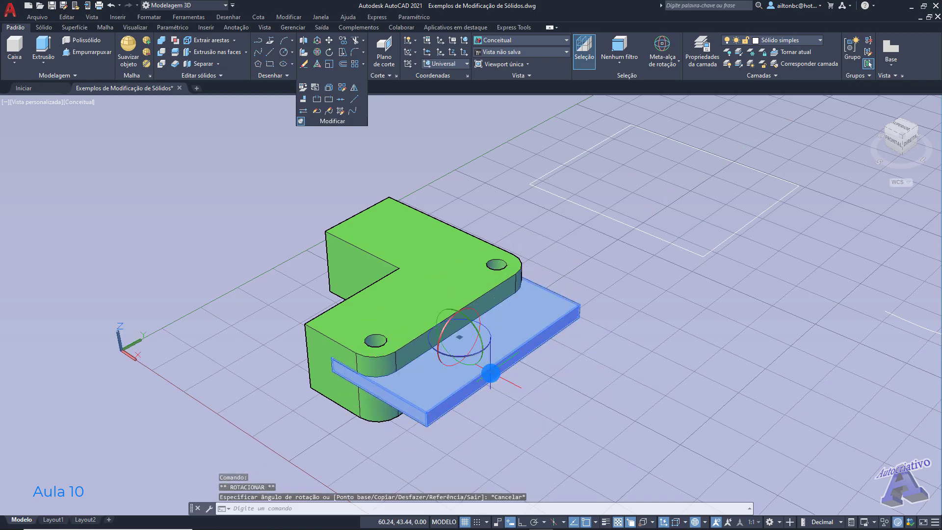
left_click(475, 354)
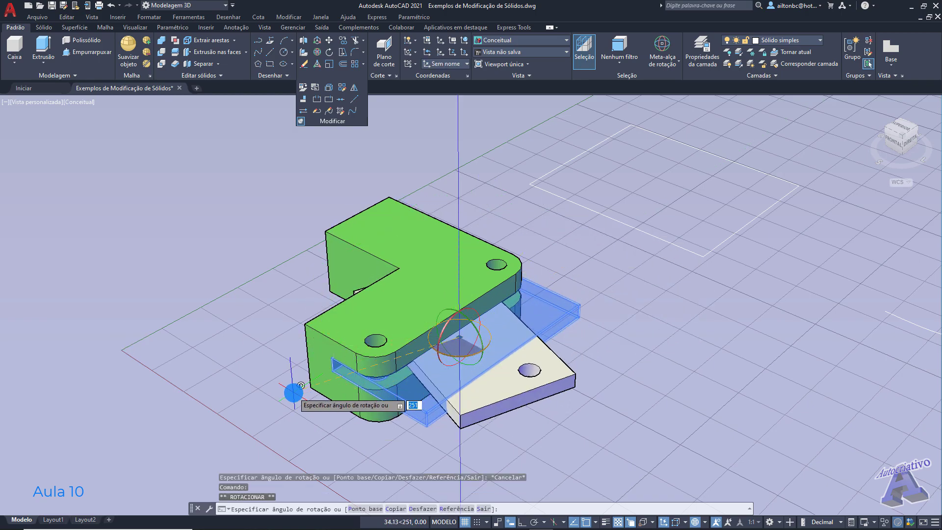
key("Escape")
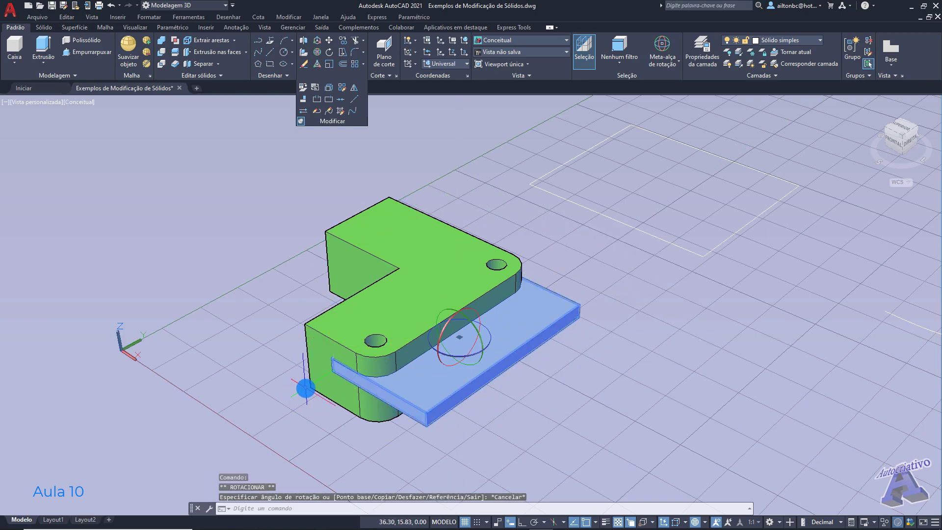
- Set the gizmo back to move and clear the plate's selection
left_click(678, 63)
left_click(677, 80)
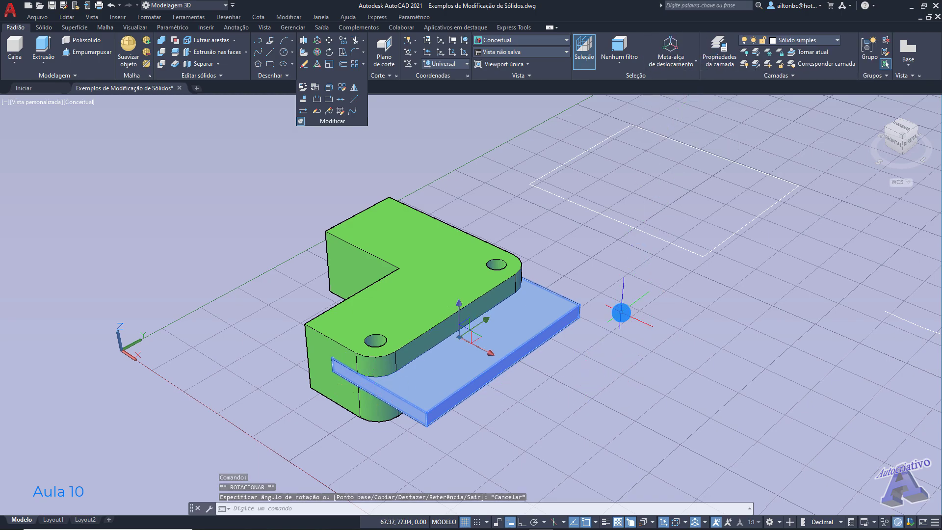
key("Escape")
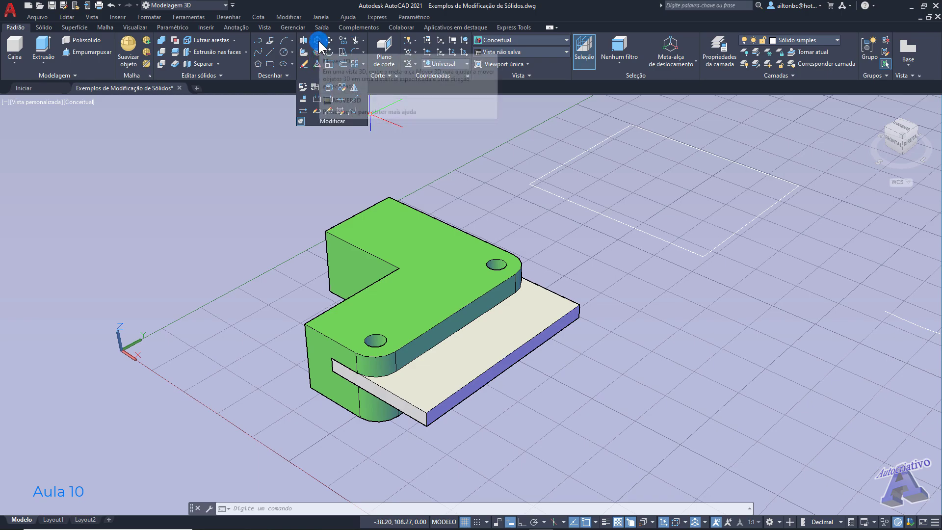
- Try a 3D Move of the plate with its upper corner at the slot's near end as base point
left_click(319, 40)
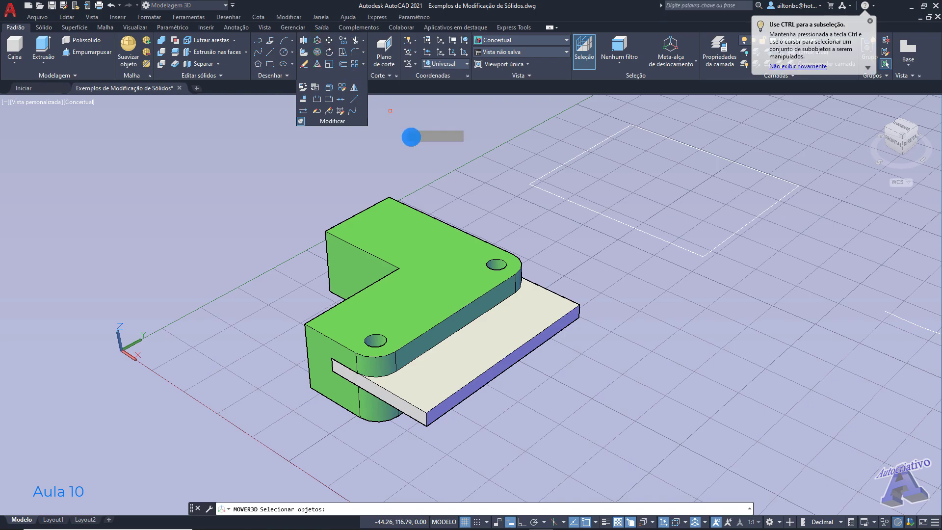
left_click(545, 291)
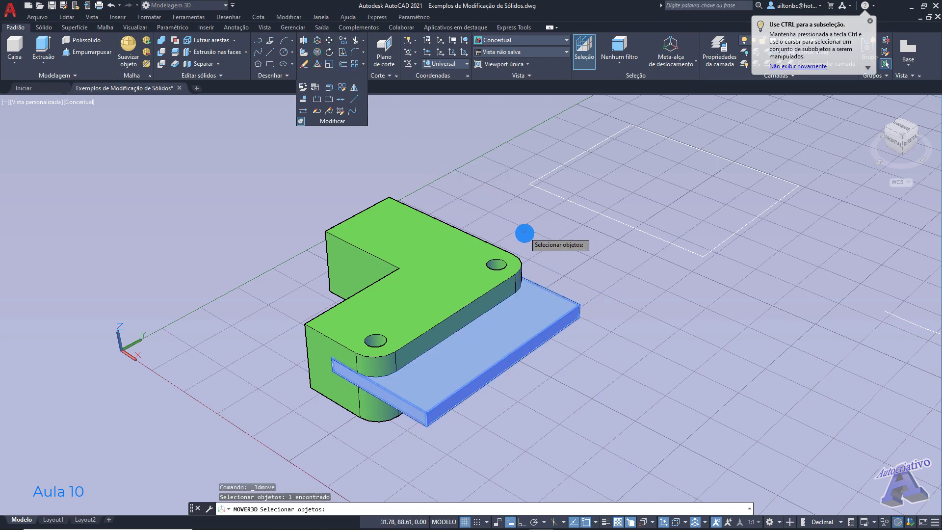
key("Return")
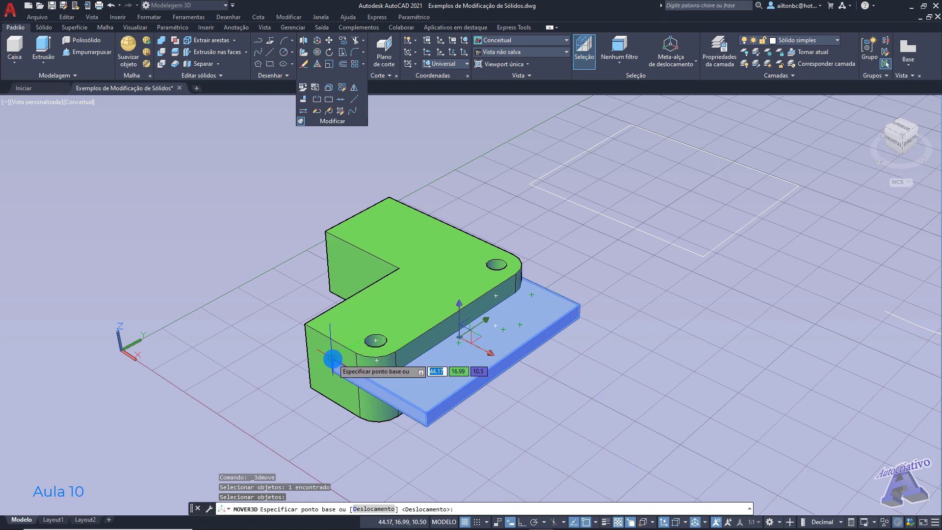
left_click(332, 358)
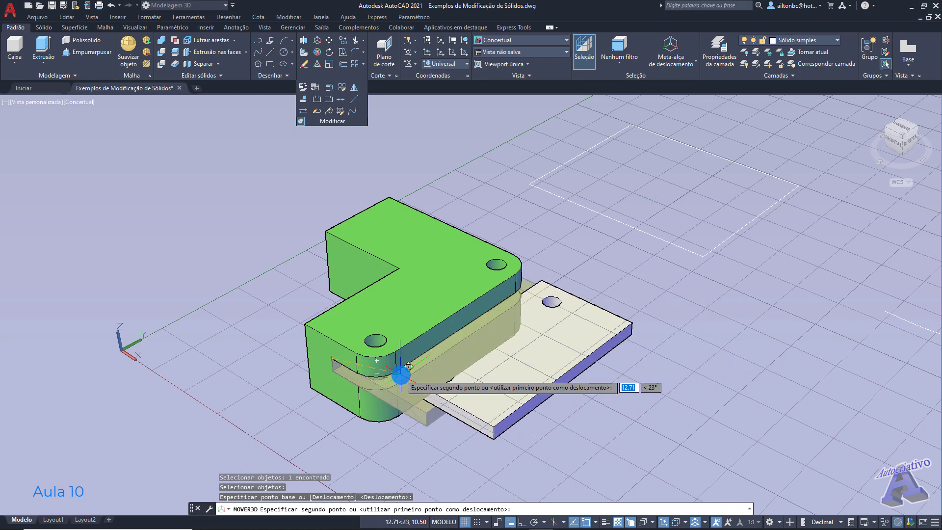
key("Escape")
key("Escape")
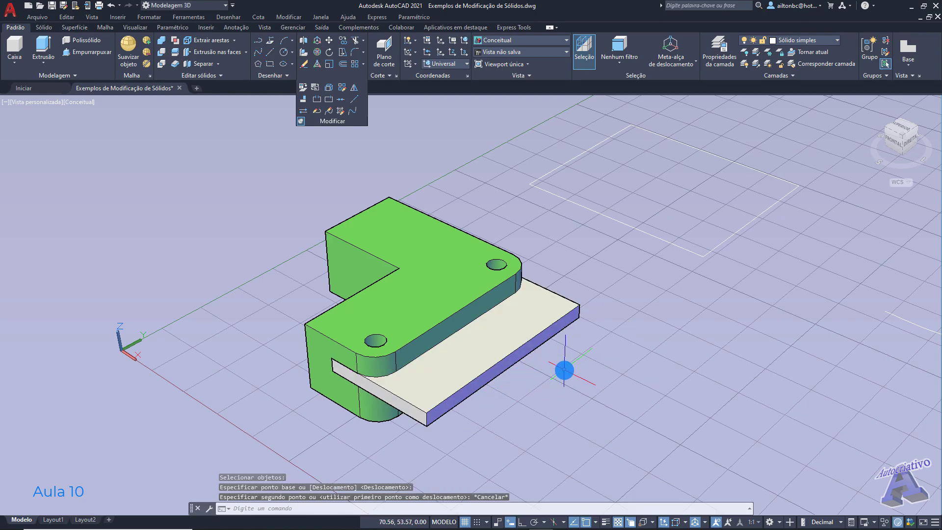
- Try moving the plate out of the slot along the X axis with the gizmo at its near upper corner
left_click(523, 348)
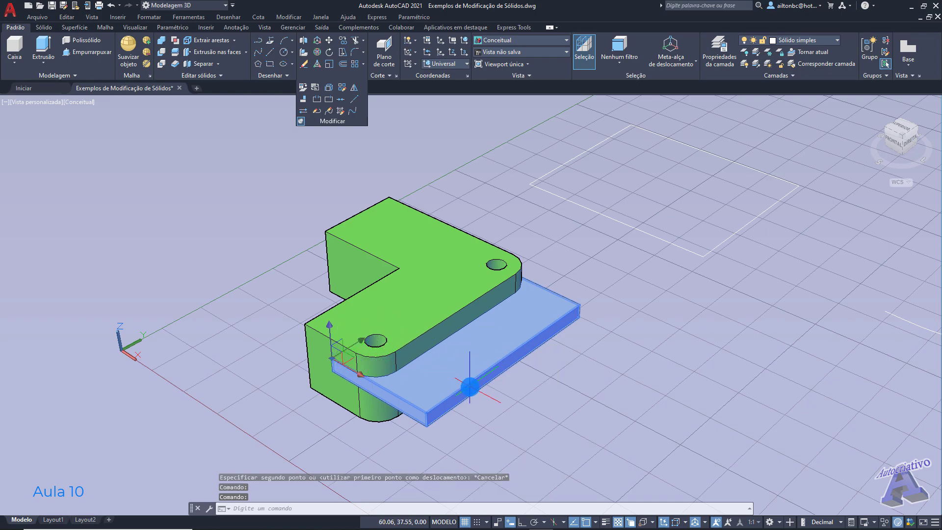
key("Escape")
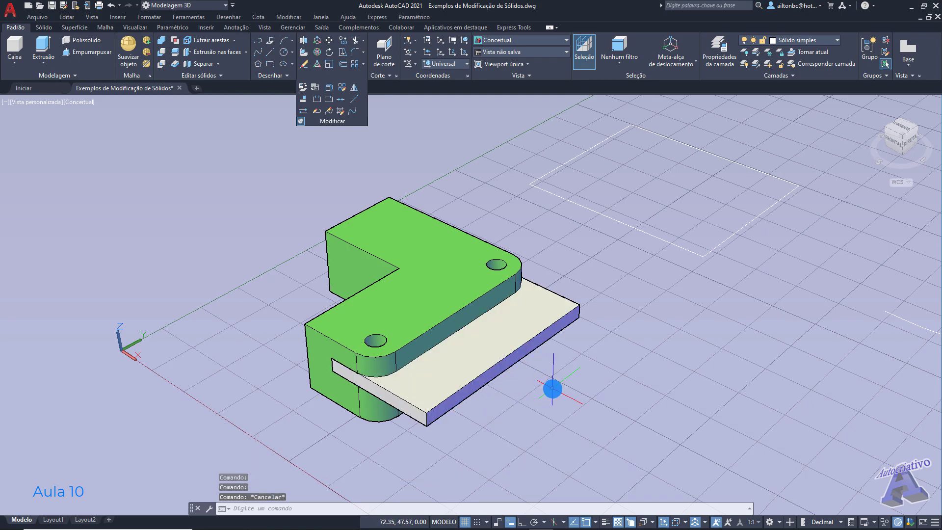
left_click(454, 371)
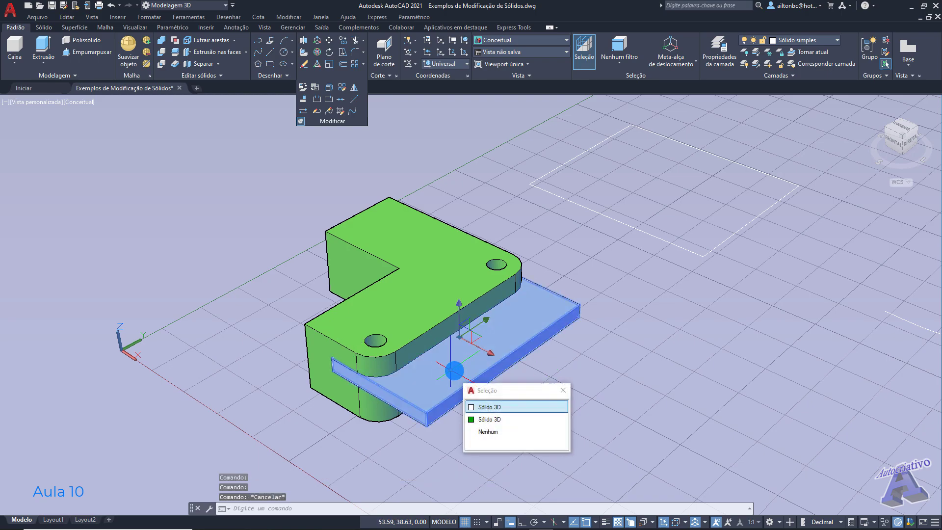
left_click(565, 390)
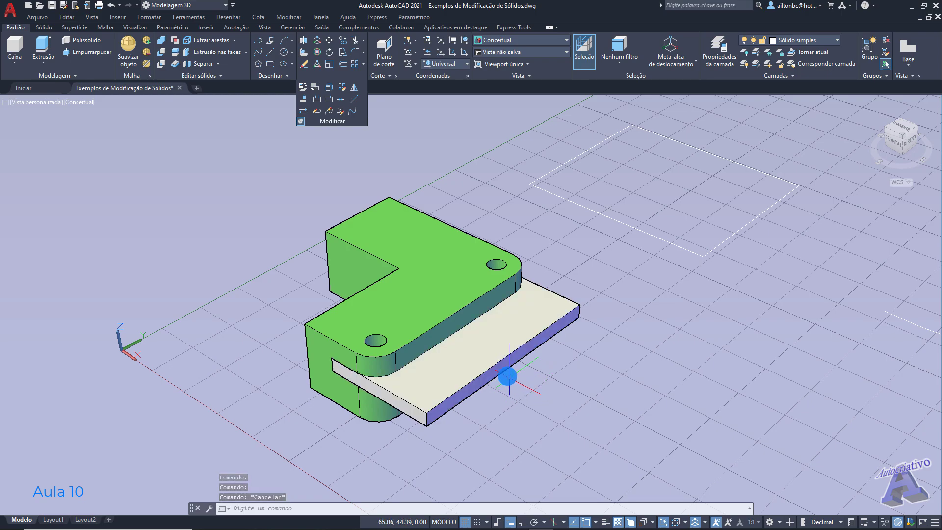
left_click(494, 369)
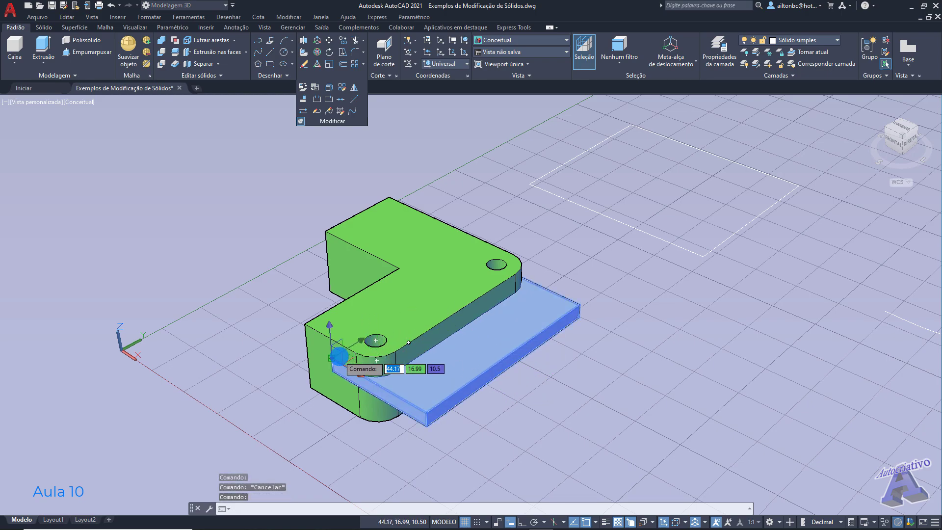
left_click(355, 373)
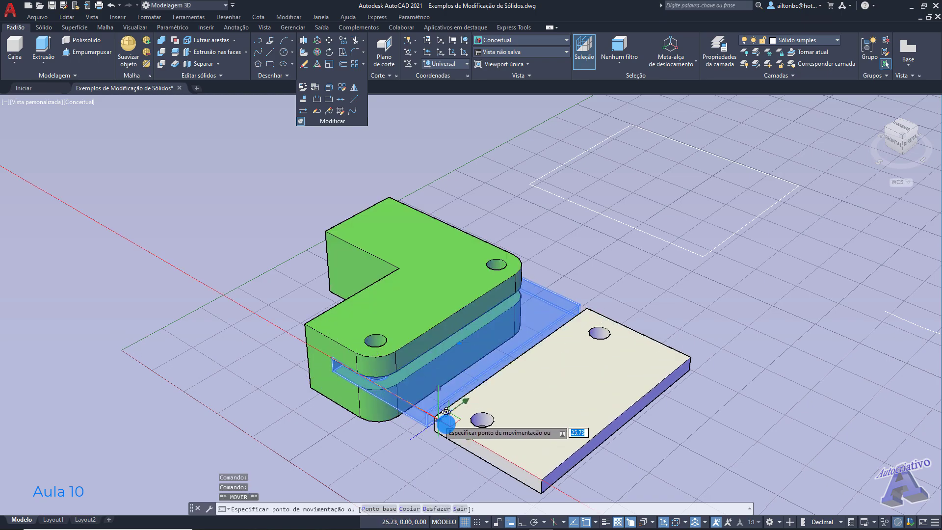
key("Escape")
key("Escape")
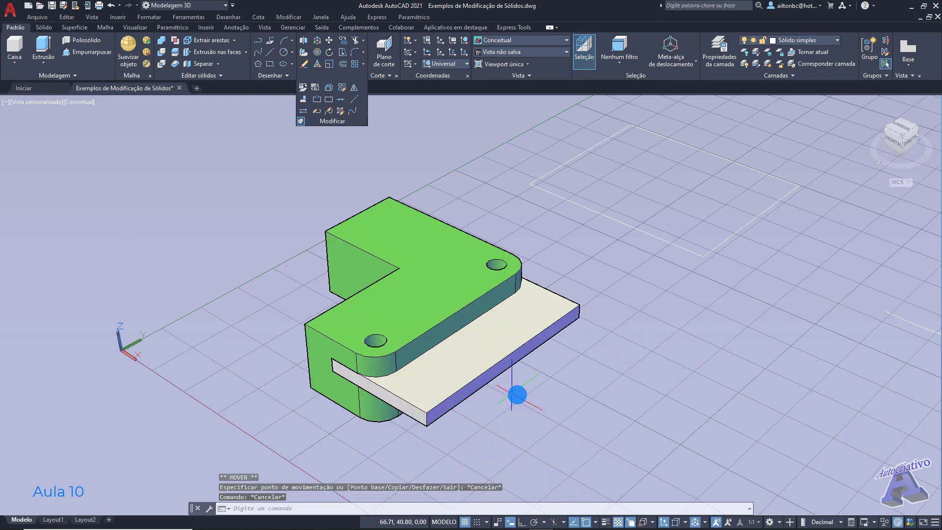
left_click(317, 41)
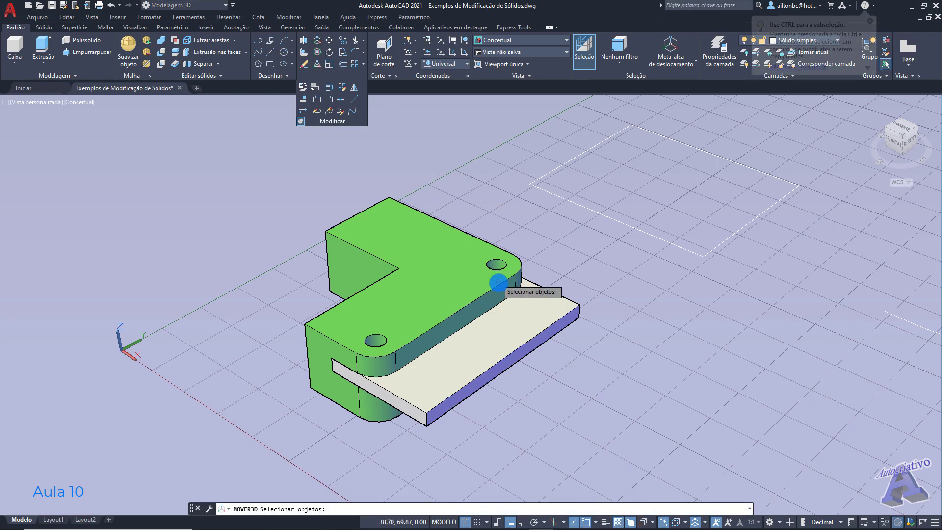
left_click(521, 321)
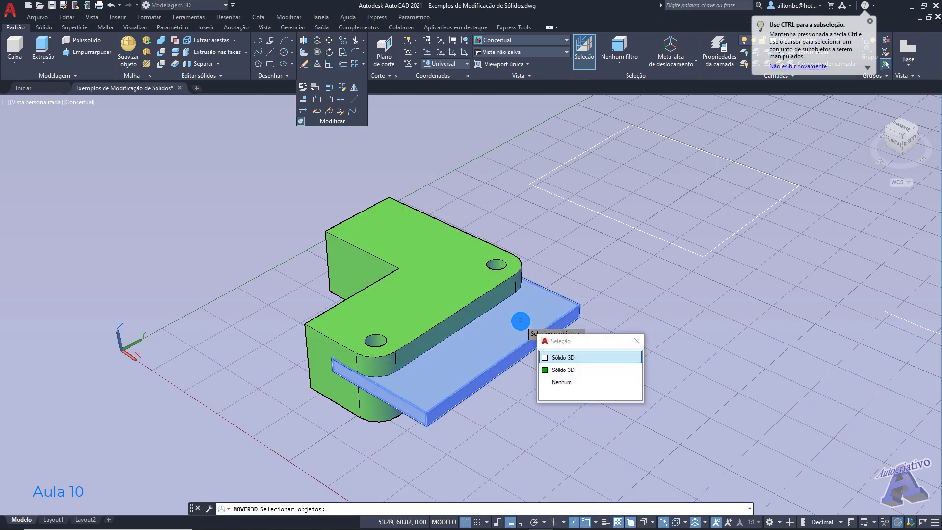
key("Escape")
key("Return")
- Try a 3D Move of the plate out of the slot with its far outer upper corner as base point
middle_click_drag(561, 363, 595, 340, "shift")
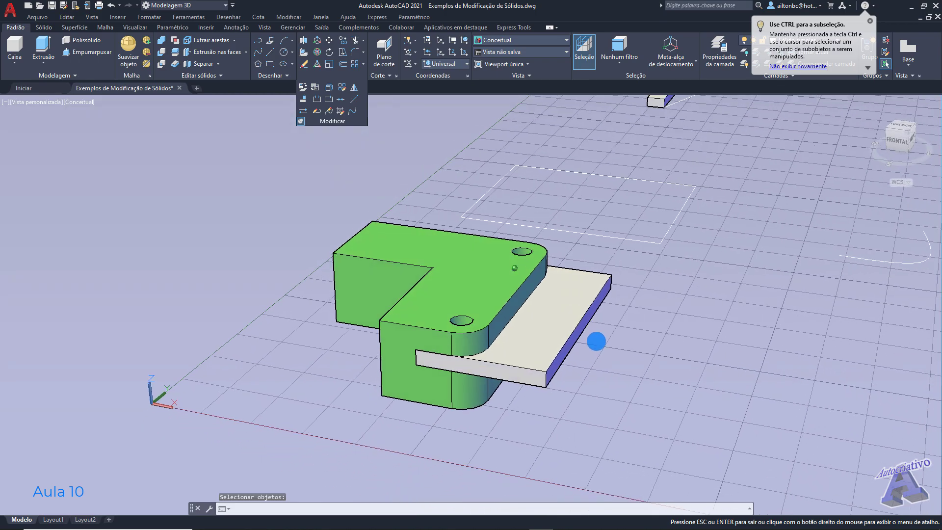
left_click(318, 41)
left_click(573, 301)
key("Return")
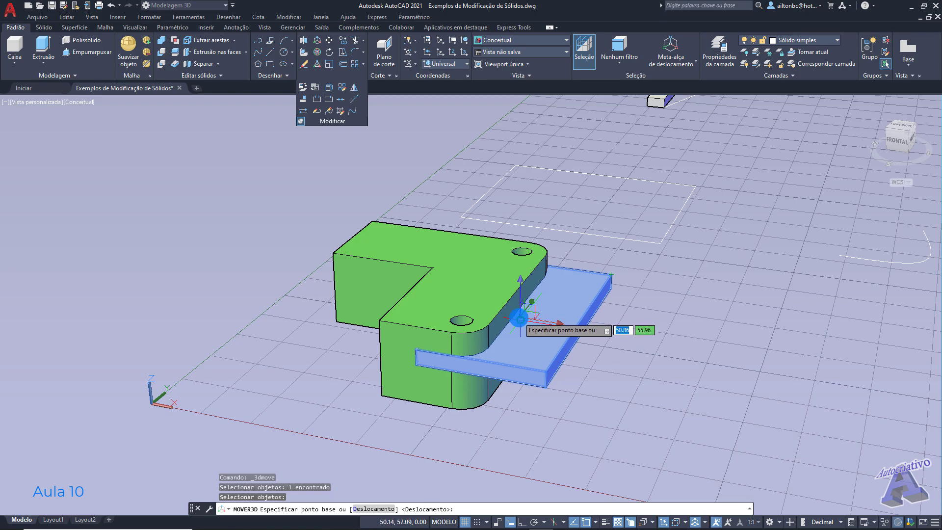
left_click(610, 273)
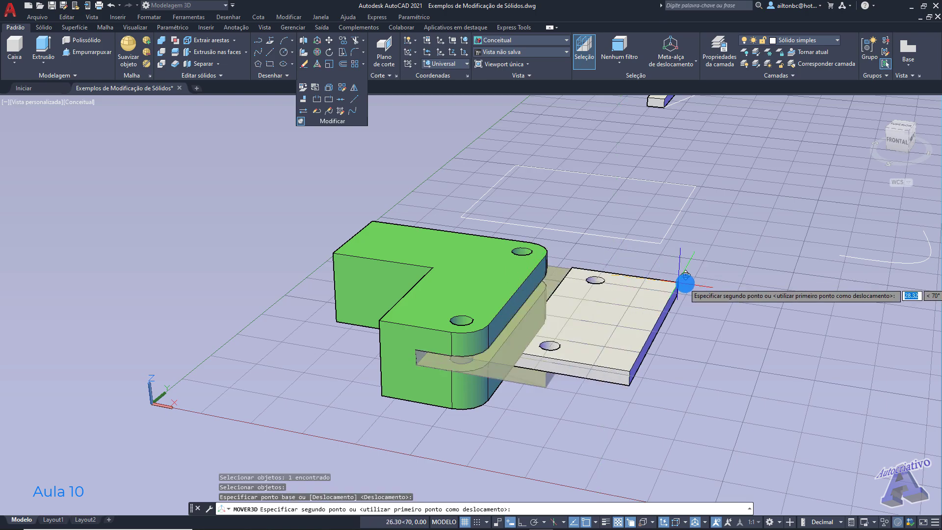
key("Escape")
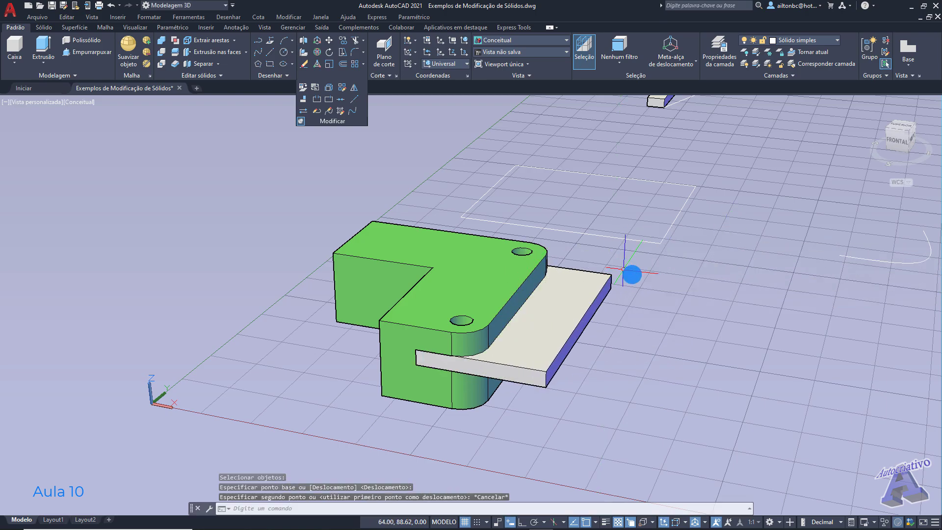
- Select the plate and examine the axis and plane handles of its move gizmo from different angles
scroll(609, 325, "up", 2)
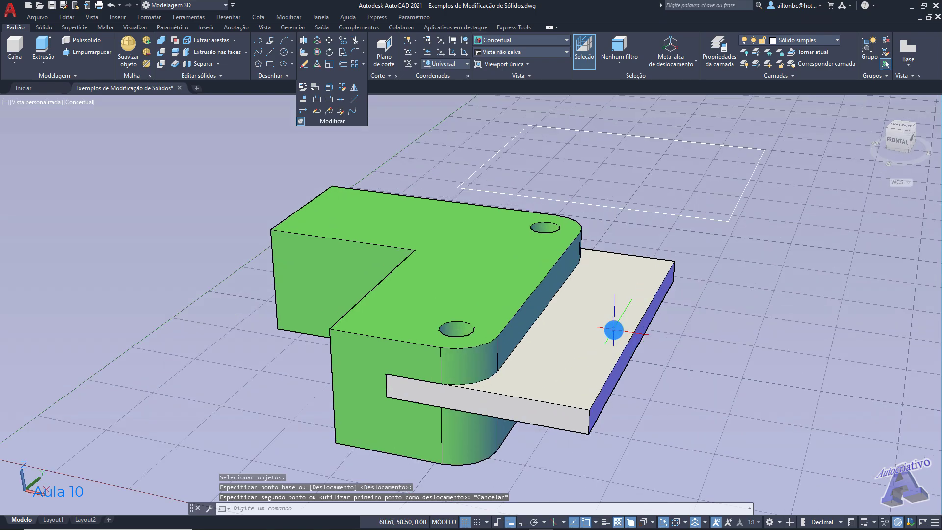
middle_click_drag(631, 352, 561, 333)
left_click(554, 321)
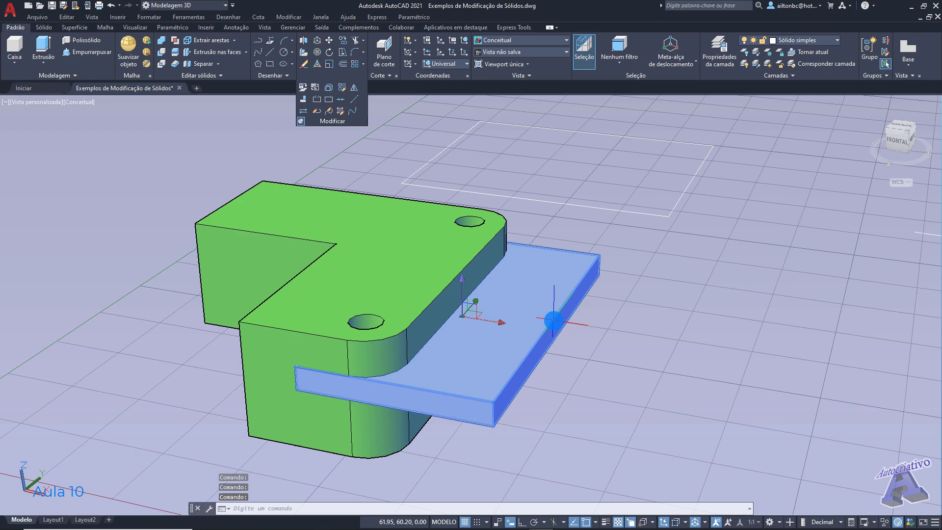
left_click(554, 321)
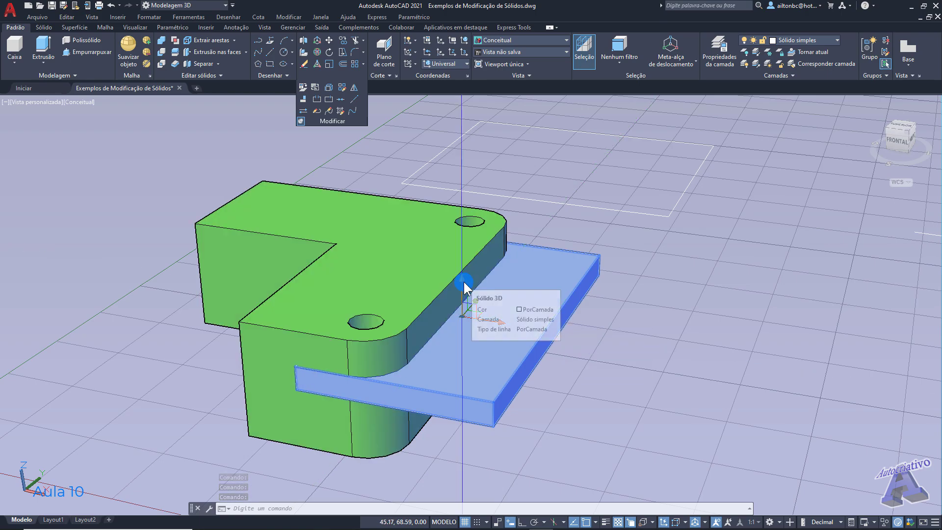
middle_click_drag(527, 294, 530, 295, "shift")
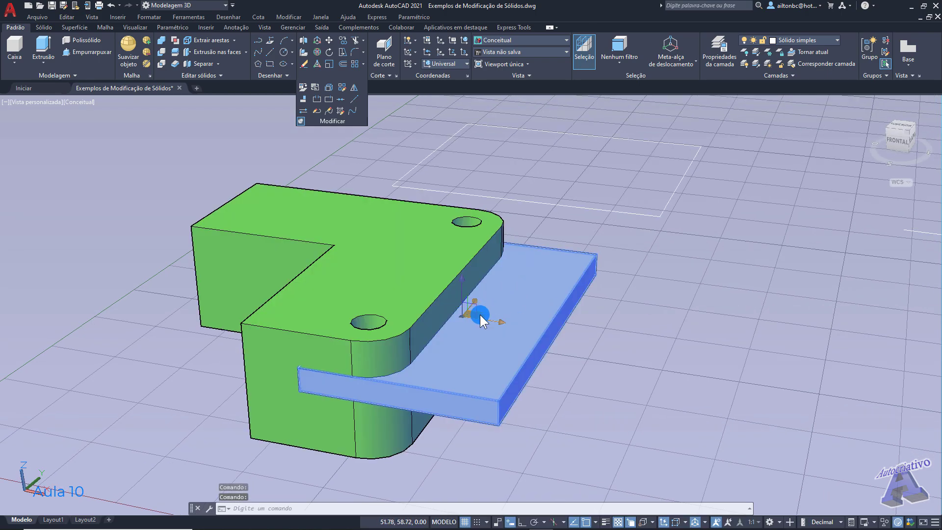
middle_click_drag(503, 314, 438, 347, "shift")
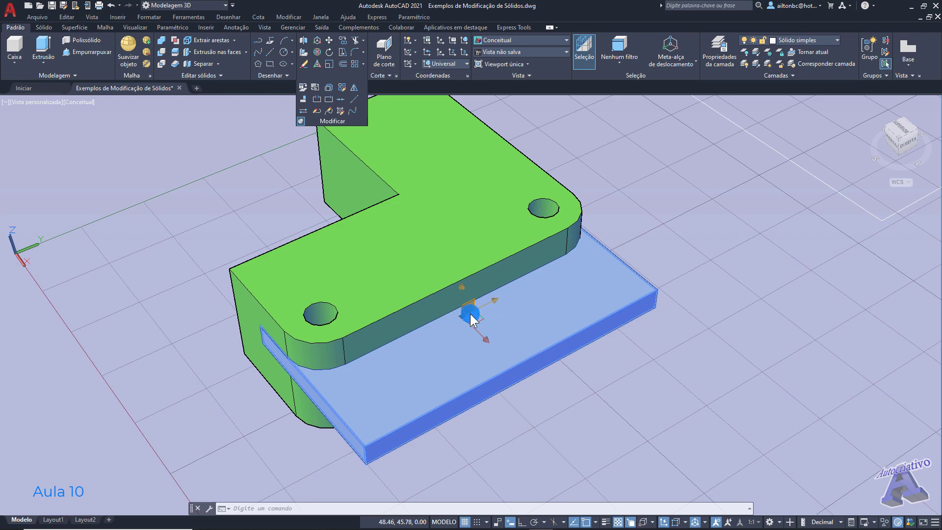
left_click_drag(470, 322, 469, 320, "shift")
middle_click_drag(470, 320, 489, 313, "shift")
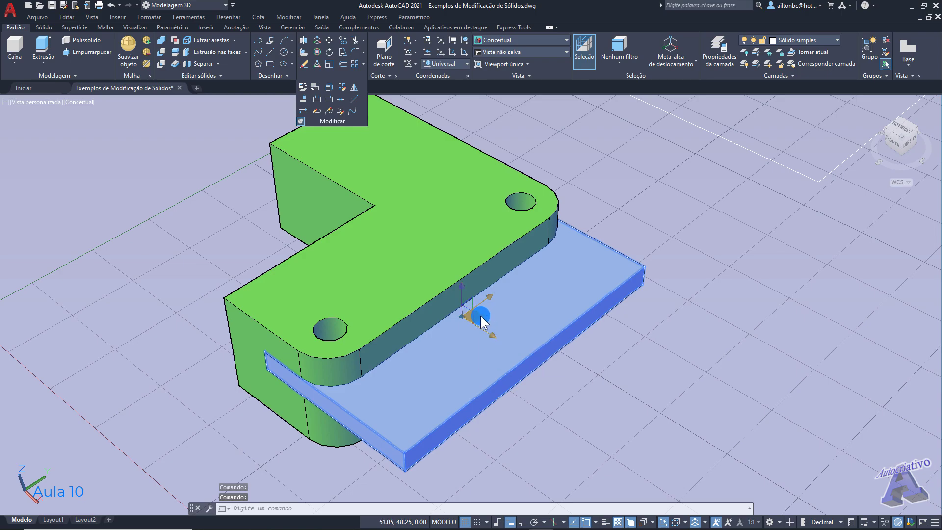
- Try moving the plate within the gizmo's XY plane, switch to rotation mode and cancel
left_click(480, 316)
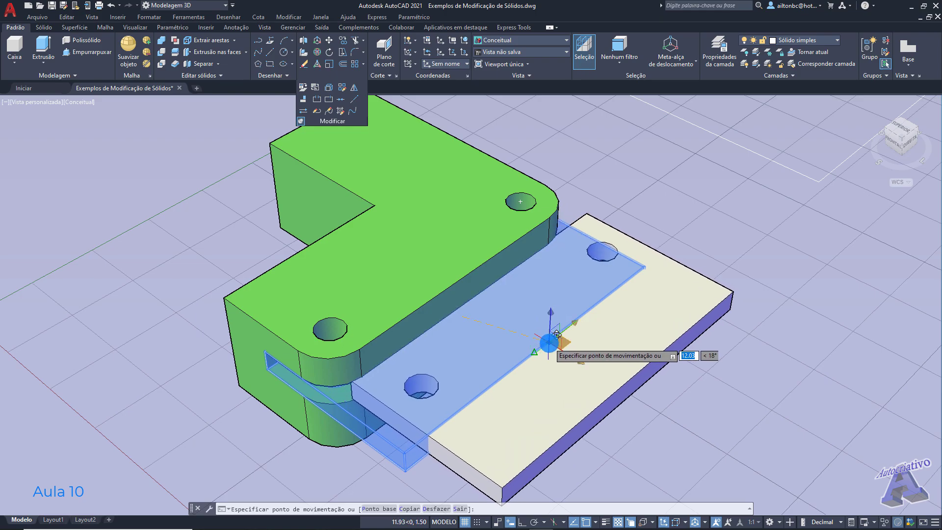
scroll(550, 337, "down", 2)
scroll(540, 333, "down", 1)
middle_click_drag(540, 332, 536, 299, "shift")
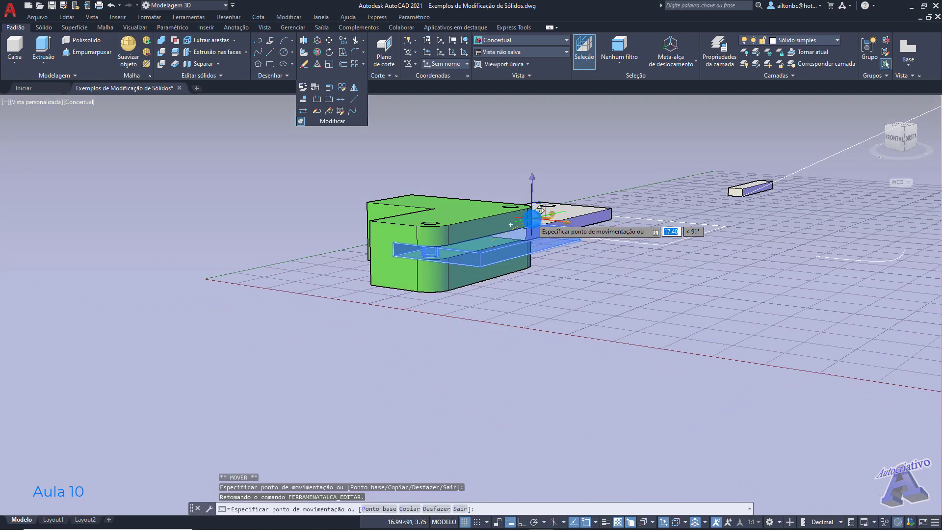
middle_click_drag(532, 219, 537, 291)
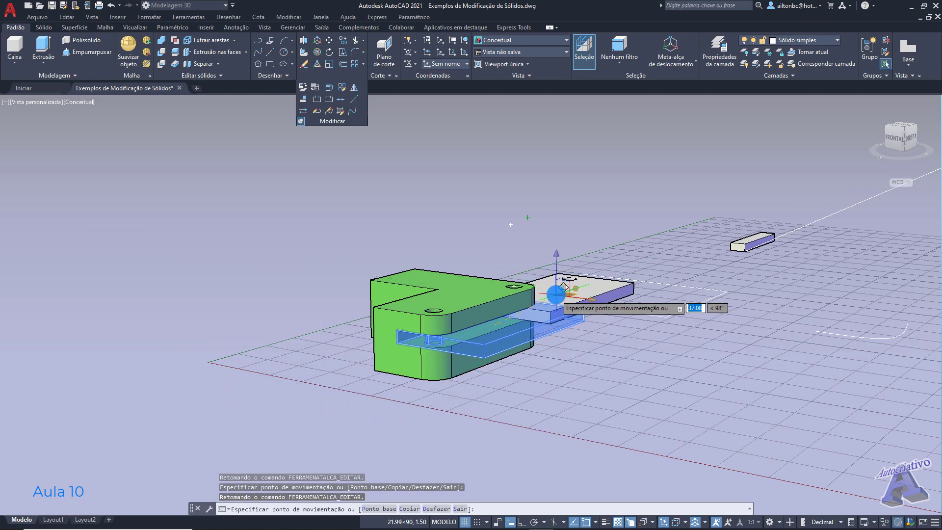
middle_click_drag(465, 225, 600, 211, "shift")
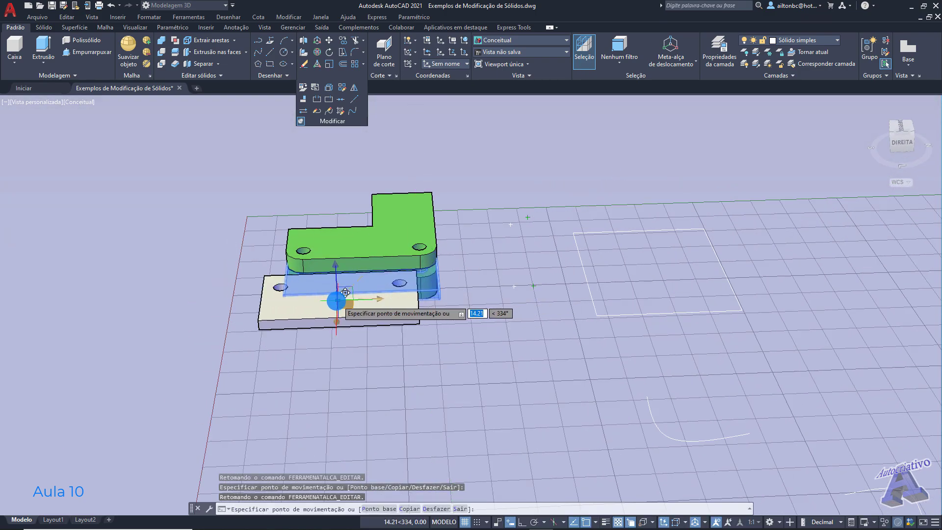
middle_click_drag(371, 297, 435, 296, "shift")
key("space")
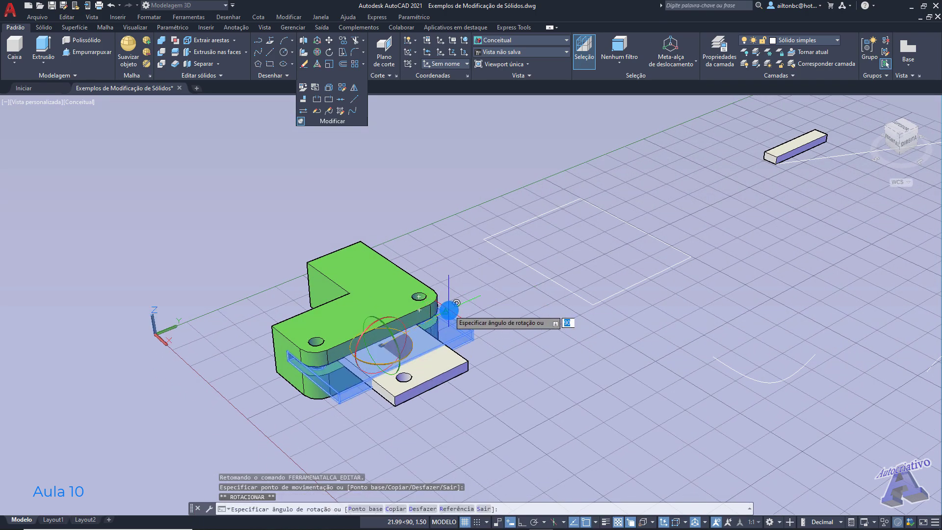
key("Escape")
key("Escape")
- Reselect the plate, try moving it within the gizmo's XZ plane and in rotation mode, and cancel
middle_click_drag(457, 354, 517, 345, "shift")
middle_click_drag(517, 350, 510, 315)
scroll(492, 329, "up", 3)
left_click(517, 301)
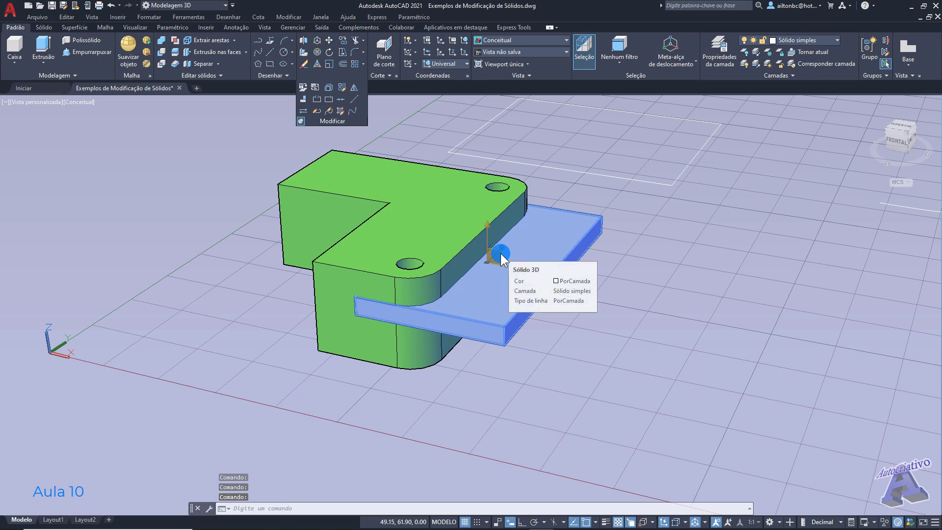
left_click(500, 253)
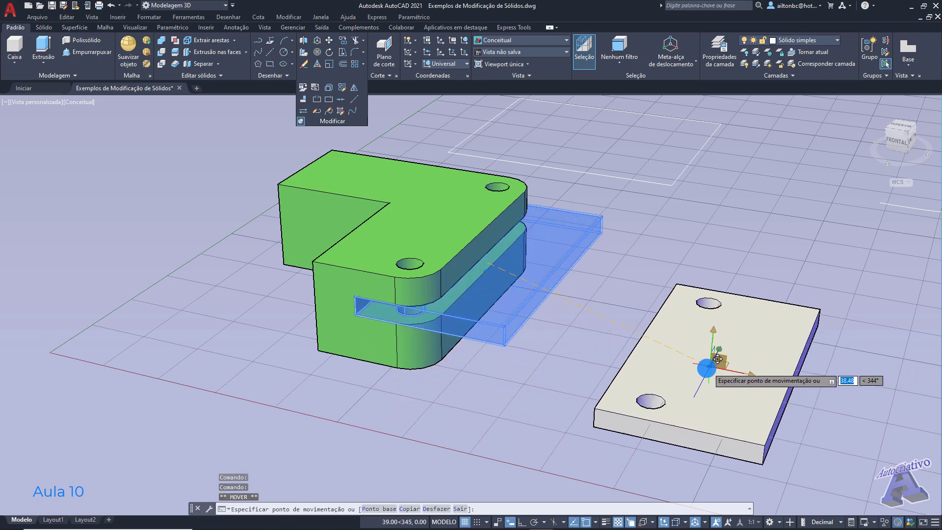
scroll(591, 265, "down", 4)
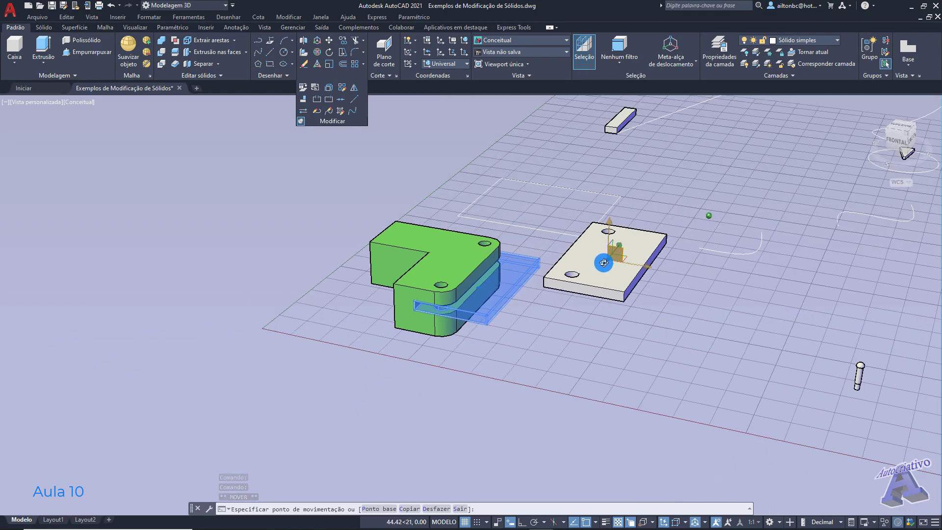
middle_click_drag(605, 261, 488, 288, "shift")
scroll(591, 251, "down", 4)
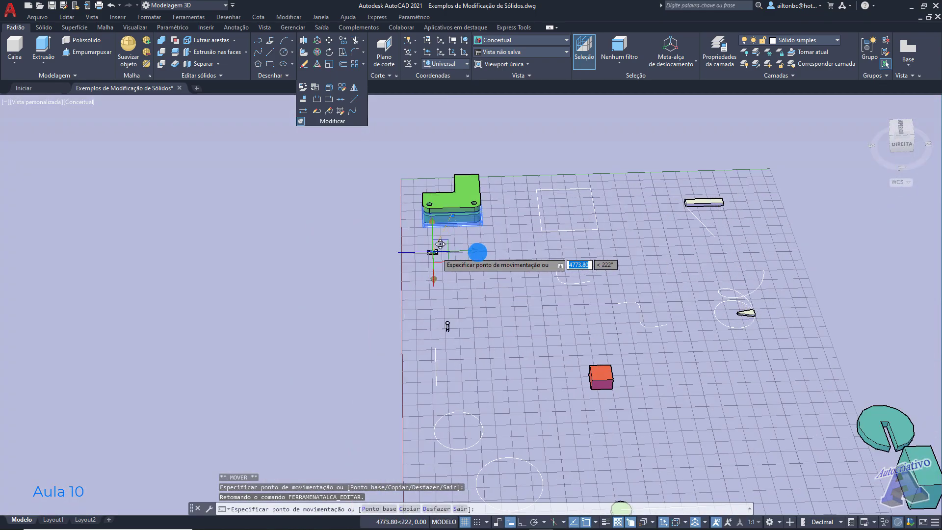
middle_click_drag(484, 243, 473, 290, "shift")
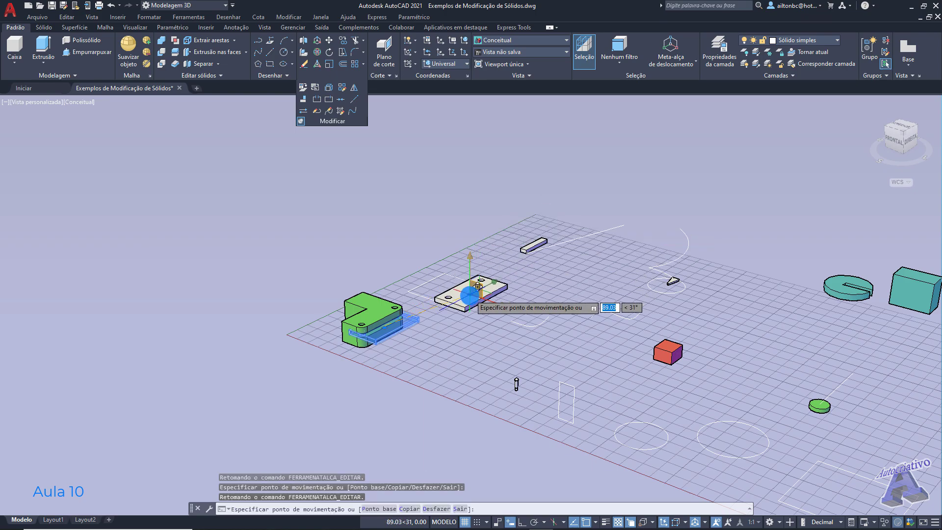
scroll(466, 309, "up", 5)
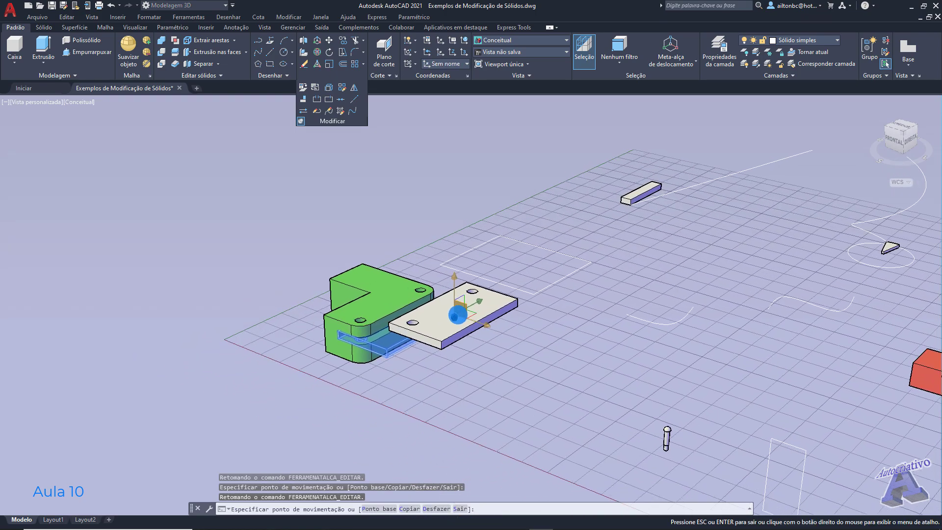
scroll(490, 313, "up", 2)
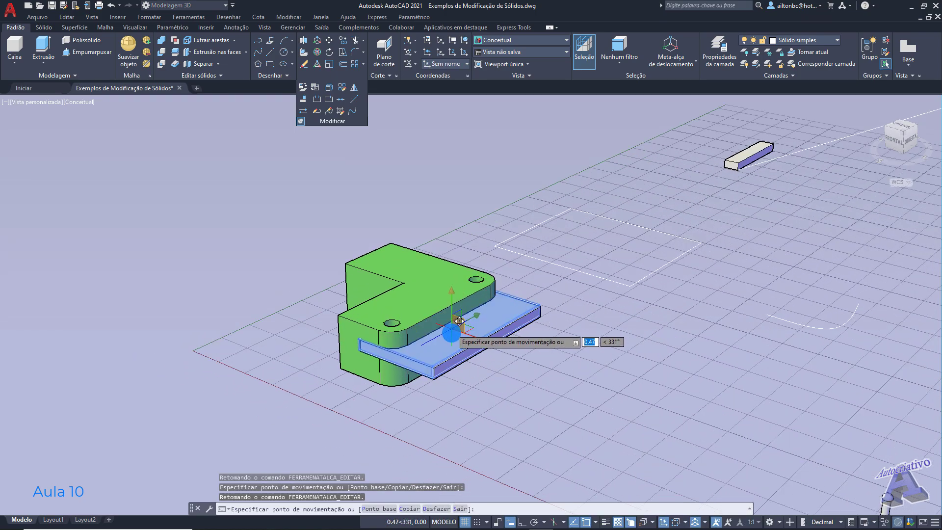
key("space")
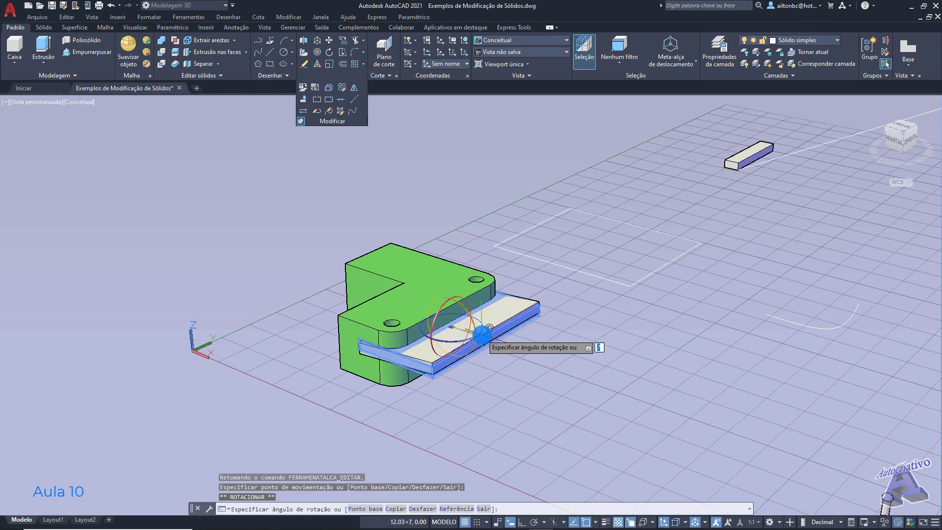
key("Escape")
- Select the plate in the slot and switch its gizmo from move to rotation
middle_click_drag(510, 354, 446, 288, "shift")
left_click(451, 303)
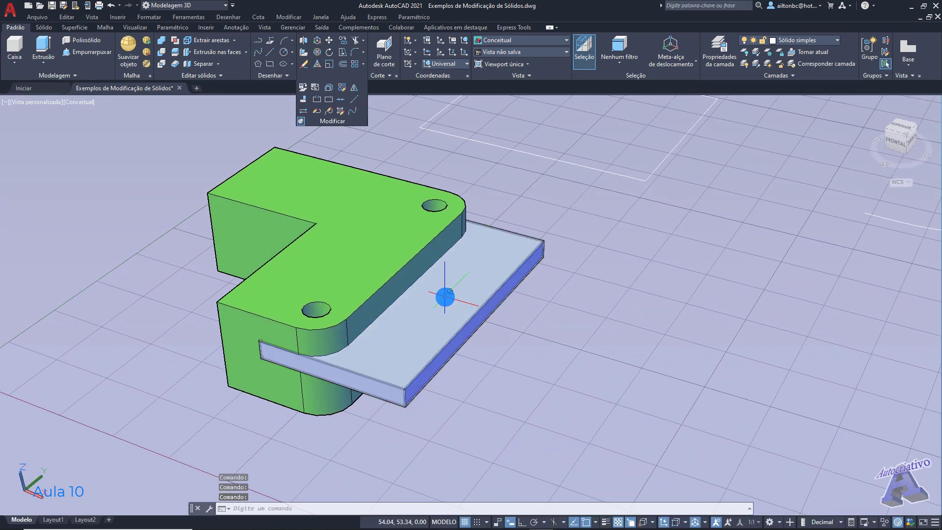
left_click(318, 51)
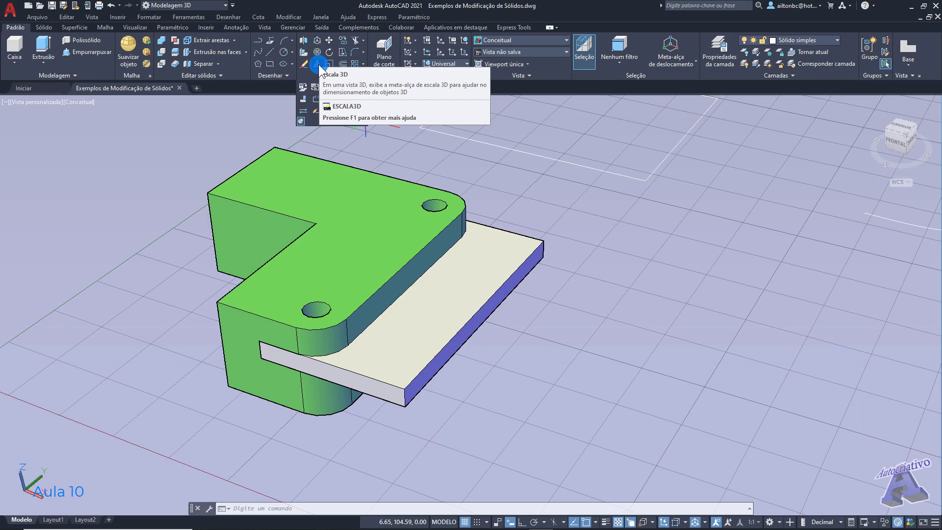
left_click(511, 275)
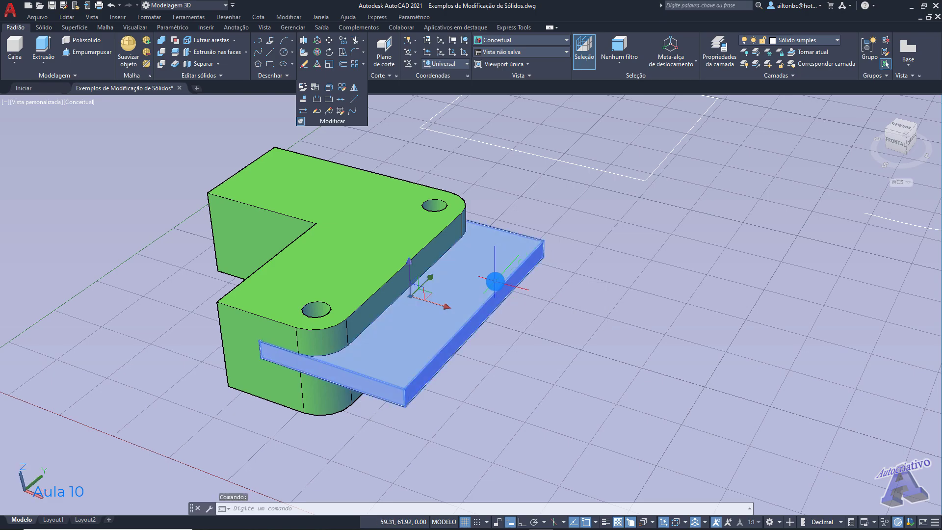
right_click(418, 293)
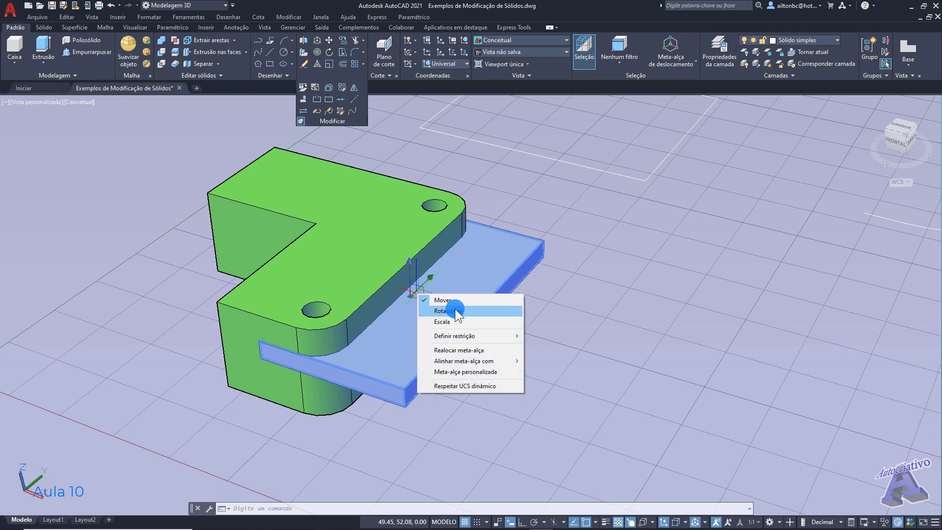
left_click(457, 311)
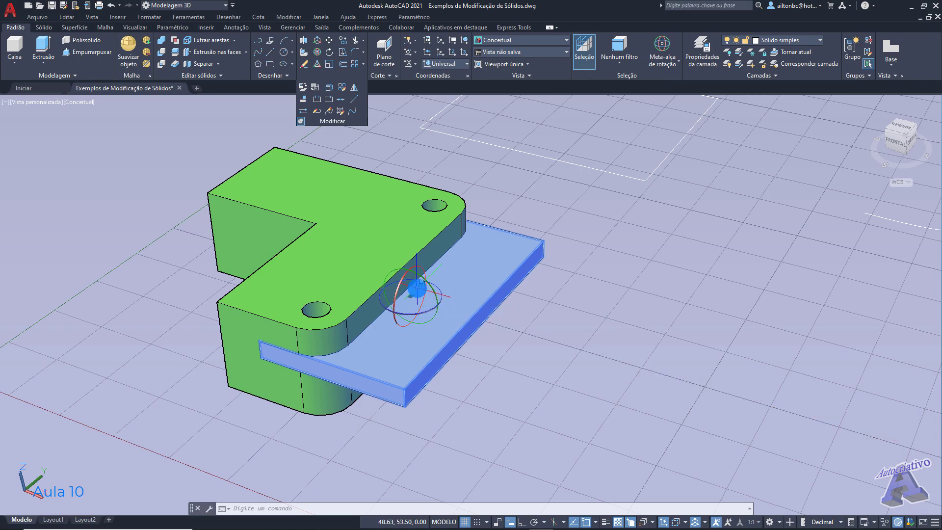
- Set the plate's gizmo to scale, try scaling the plate with it, and clear the selection
right_click(418, 289)
left_click(444, 315)
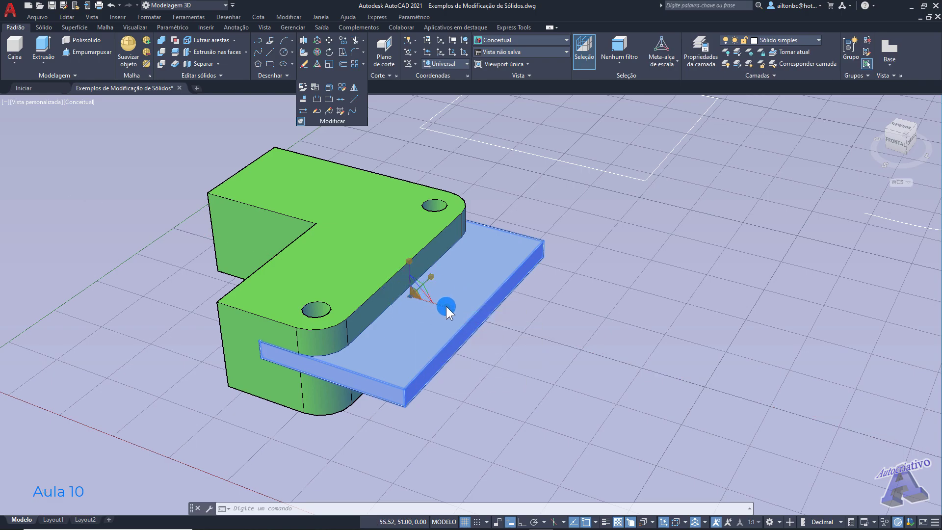
left_click(447, 306)
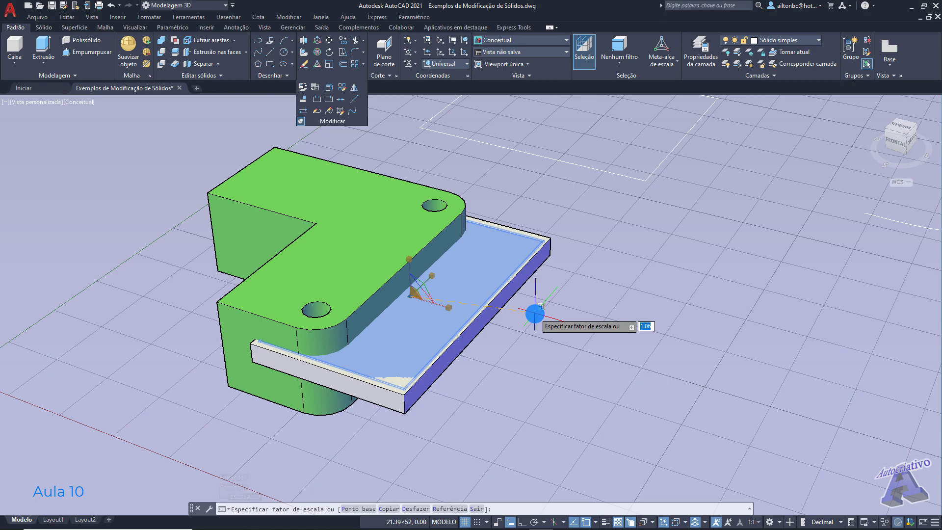
key("Escape")
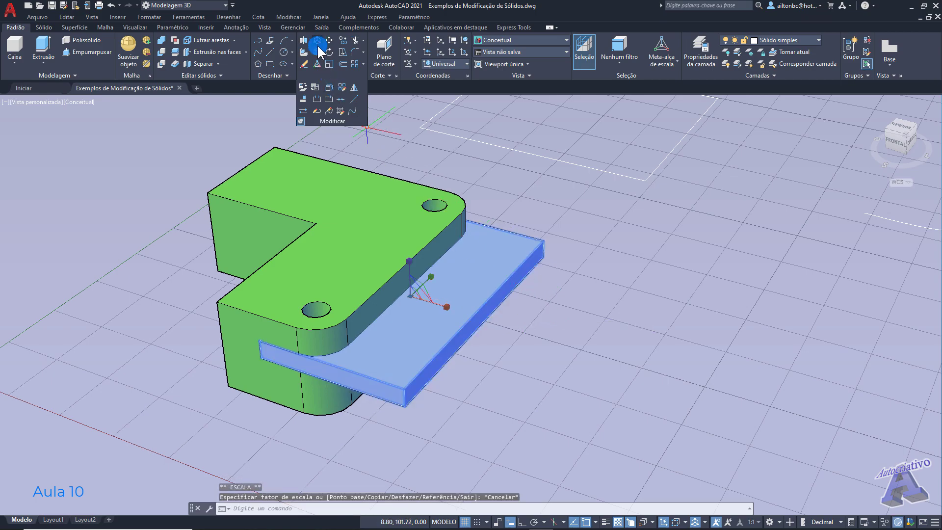
key("Escape")
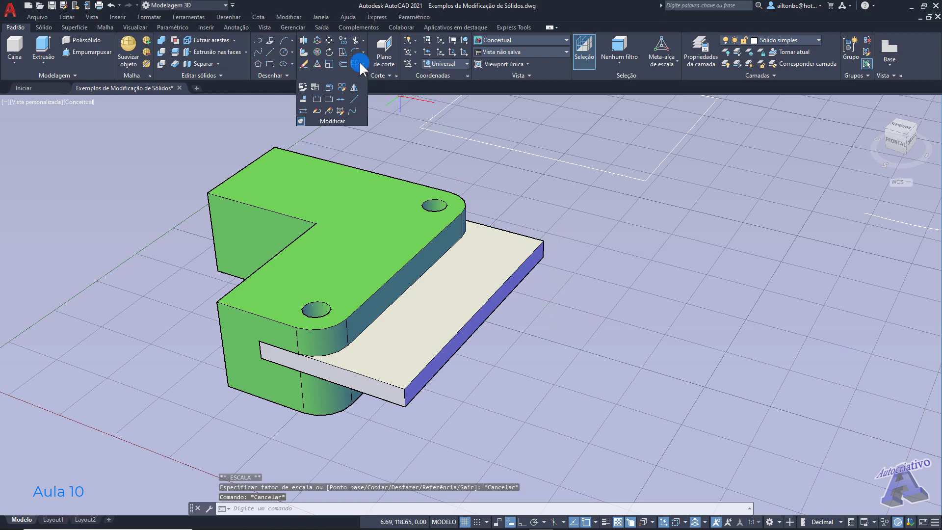
- Try moving the plate upward out of the slot from its lower front corner with the Move command, and undo it
left_click(329, 40)
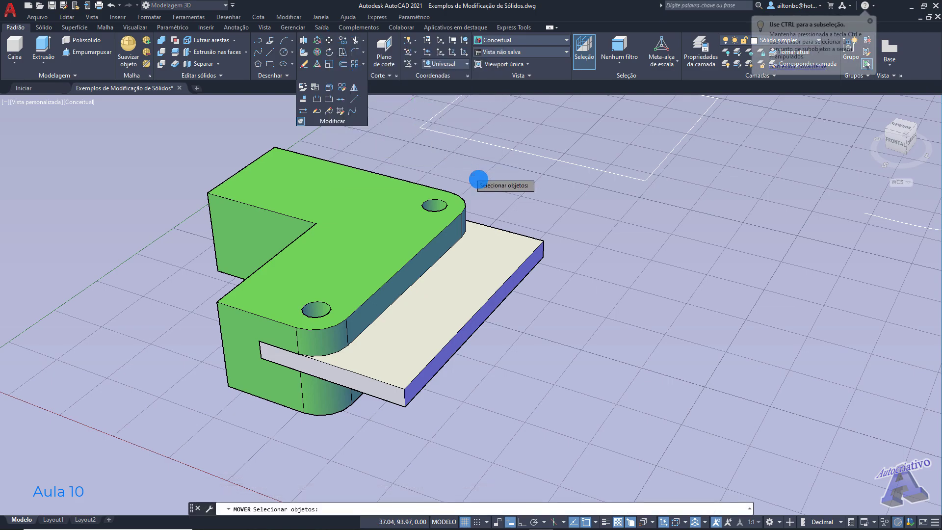
left_click(520, 247)
key("Return")
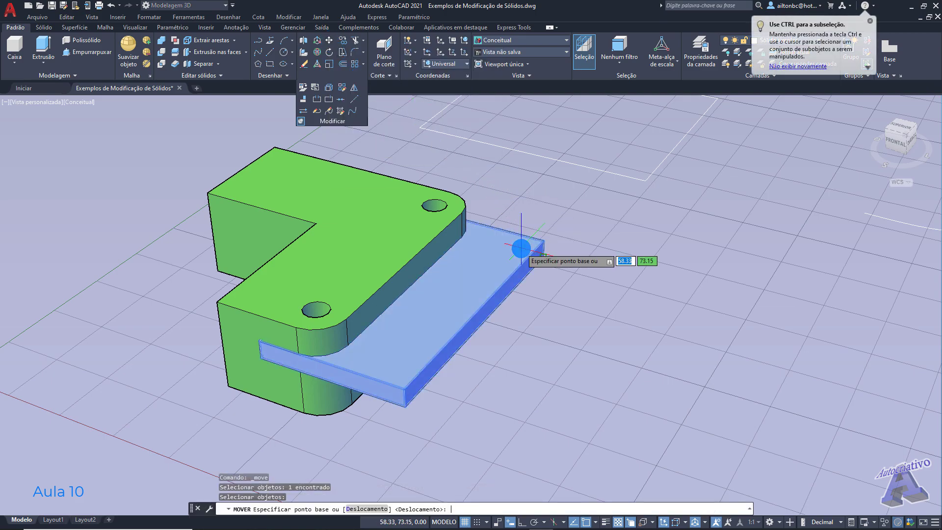
left_click(262, 356)
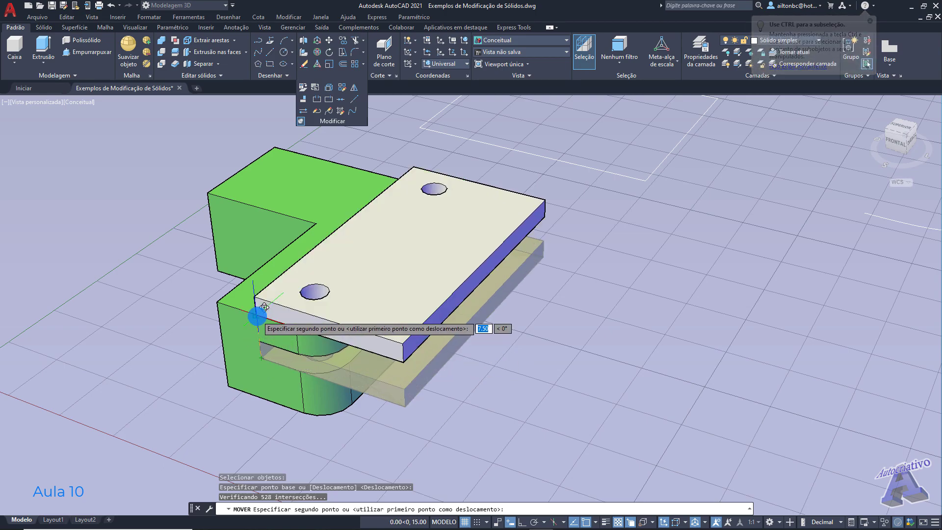
left_click(256, 315)
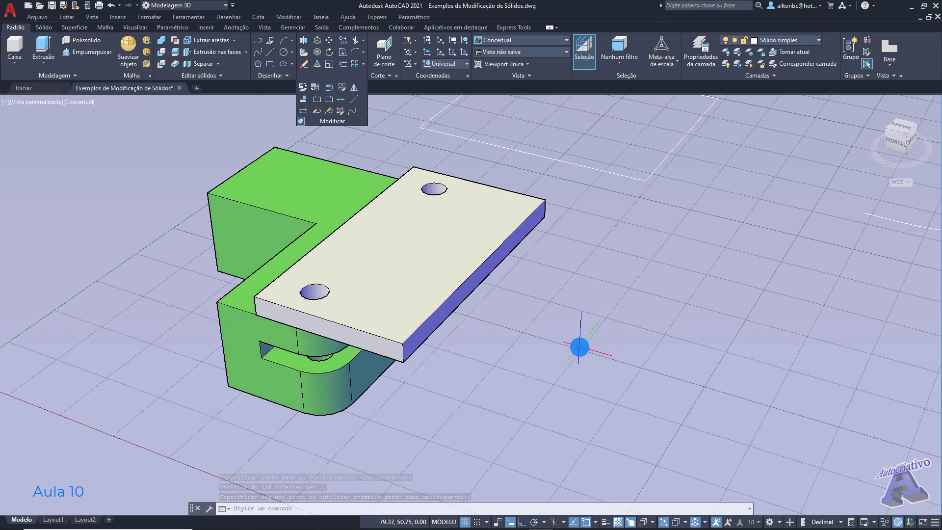
key("ctrl+z")
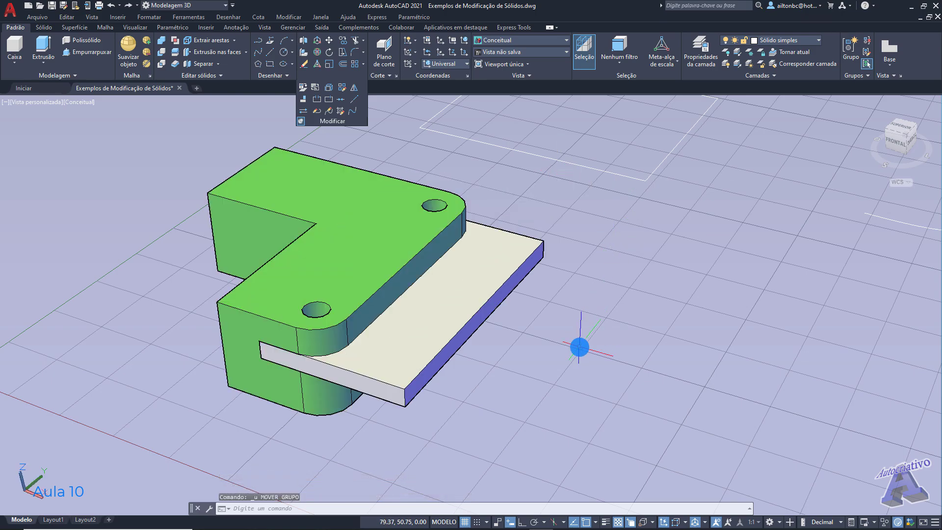
- Draw a circle with a radius of about 1.8 on the plate's upper face, near its exposed front corner
middle_click_drag(522, 324, 492, 340, "shift")
scroll(479, 273, "up", 5)
middle_click_drag(493, 331, 490, 282)
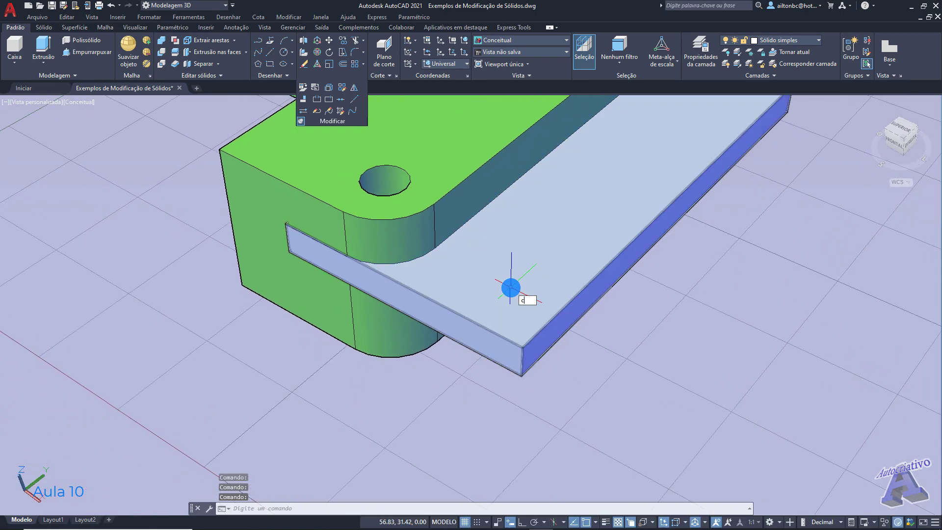
key("Return")
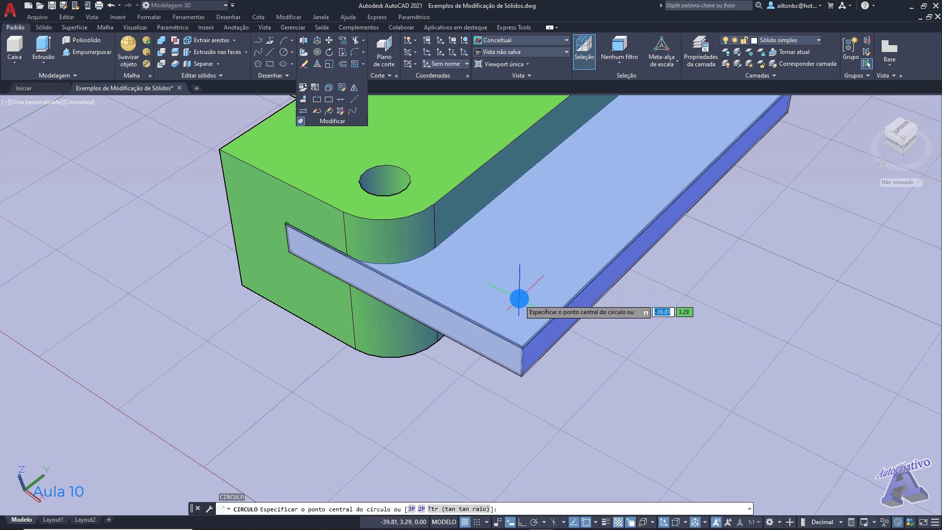
left_click(515, 292)
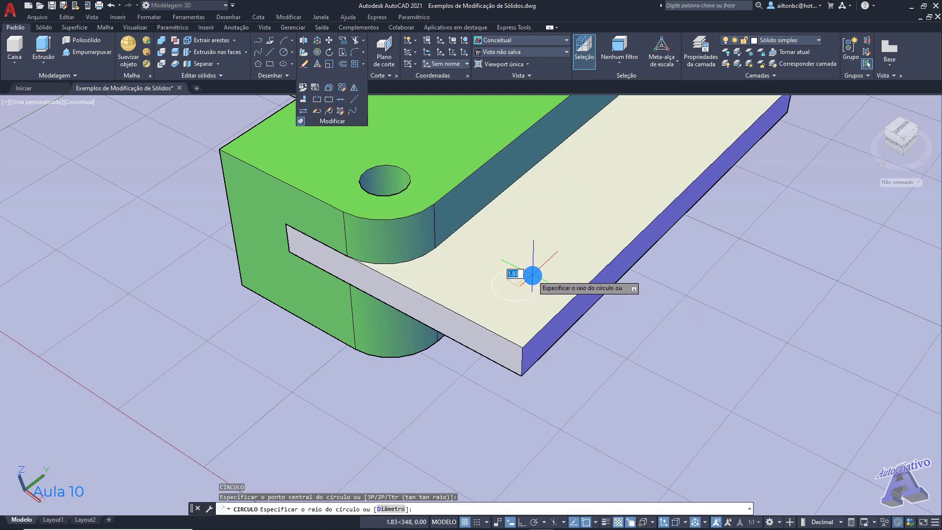
left_click(533, 275)
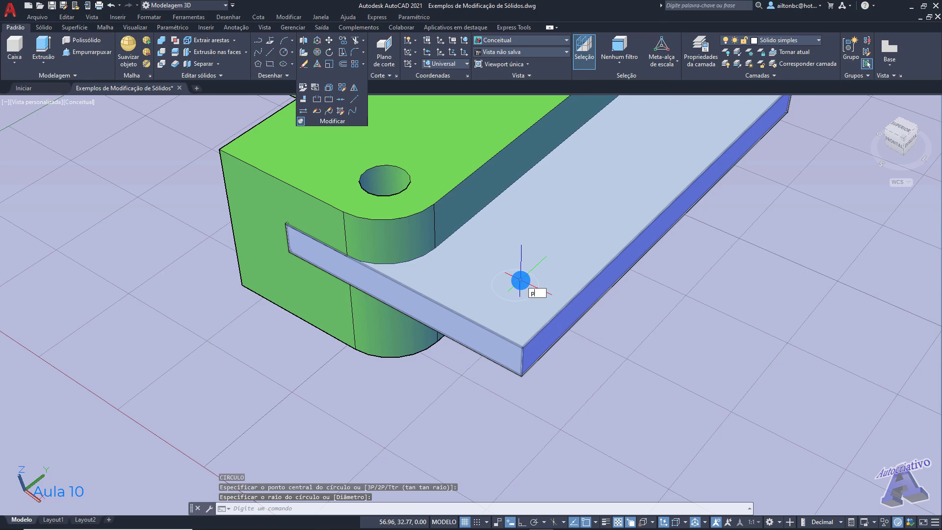
- Use Presspull on the circle to cut a hole down through the plate
key("Return")
left_click(506, 282)
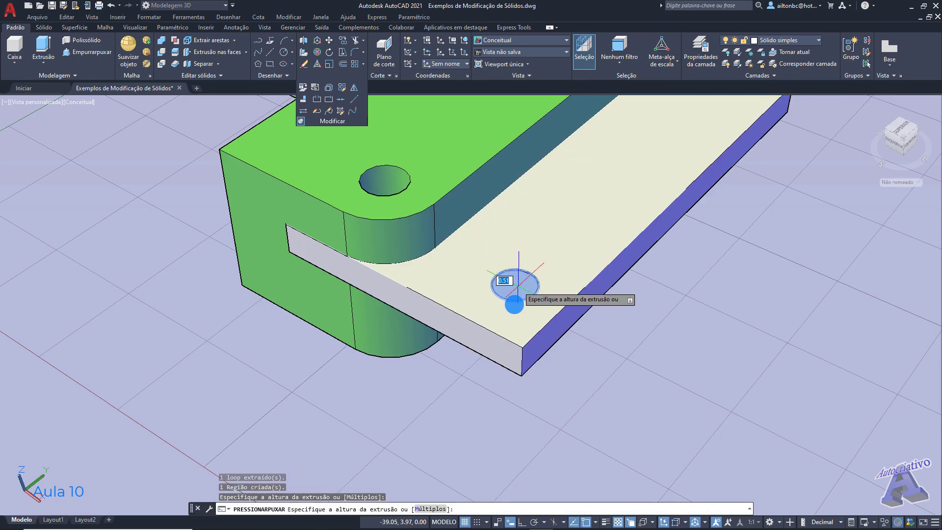
left_click(518, 430)
key("Return")
middle_click_drag(559, 281, 539, 370, "shift")
middle_click_drag(553, 323, 446, 320, "shift")
- Inspect the plate and its new corner hole from above
left_click(404, 288)
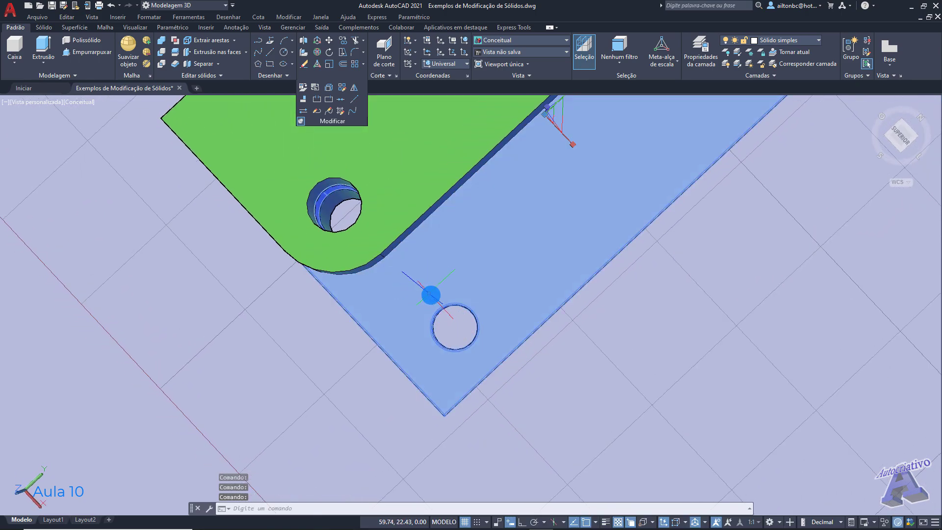
key("Return")
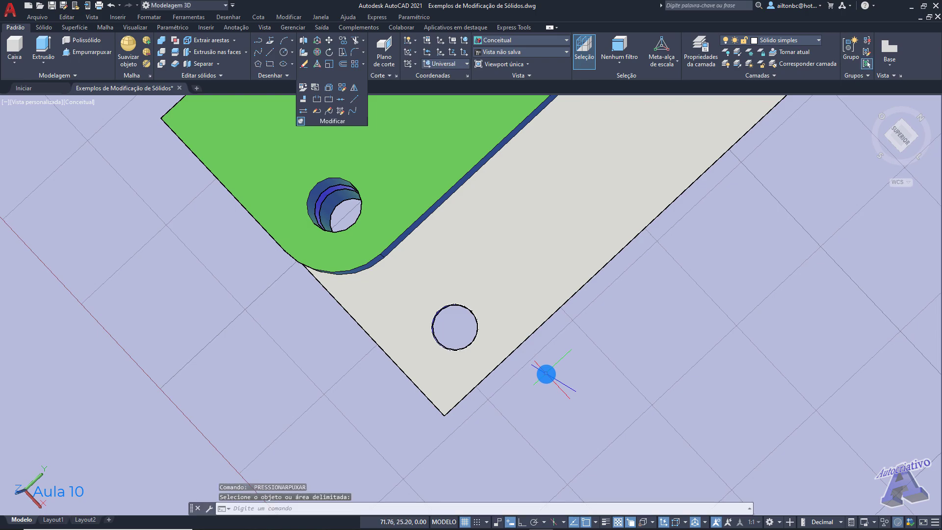
middle_click_drag(500, 374, 538, 362, "shift")
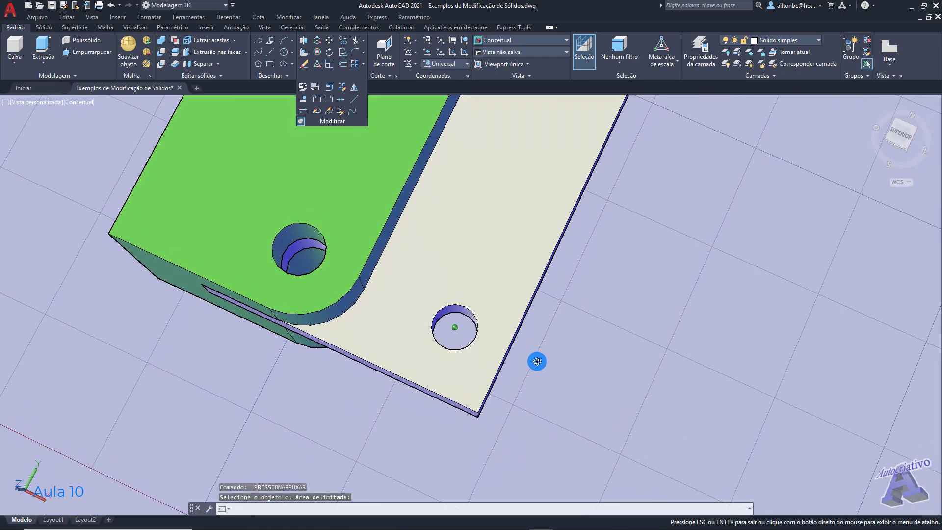
left_click(486, 366)
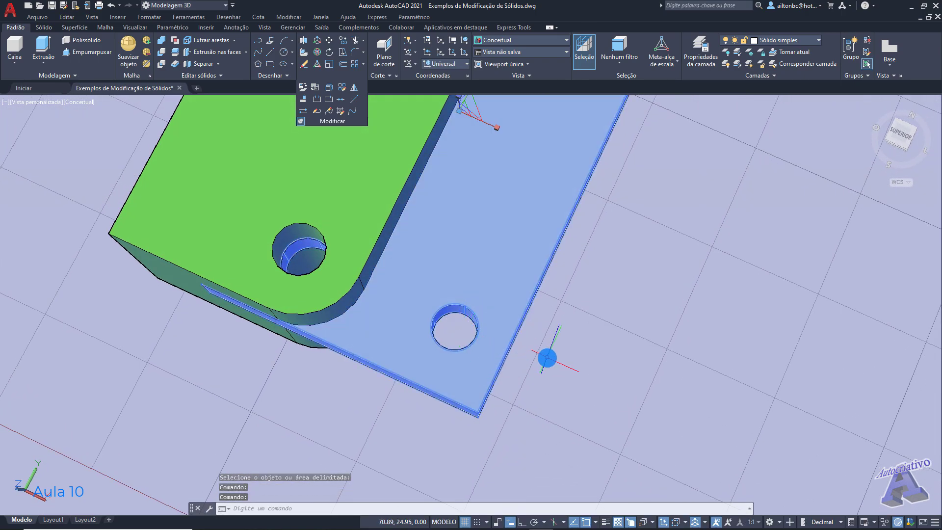
key("Return")
middle_click_drag(545, 357, 574, 378, "shift")
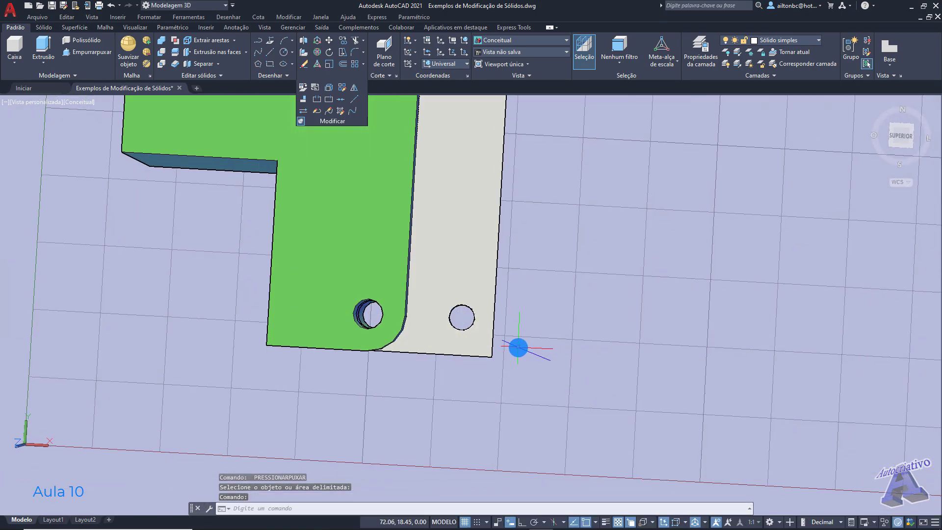
left_click(518, 347)
left_click(517, 322)
scroll(522, 323, "down", 2)
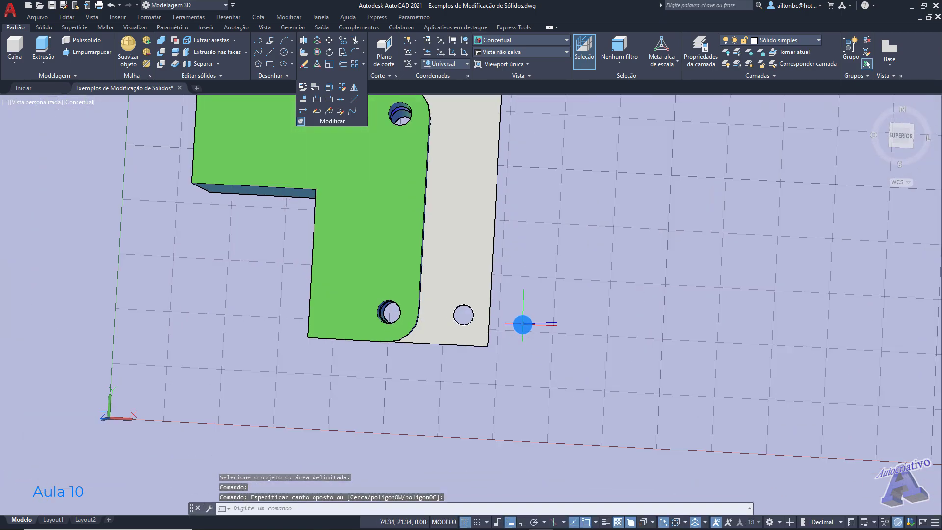
- Switch the plate's gizmo to move and shift the plate about 26 units along X, out of the bracket's slot
left_click(488, 285)
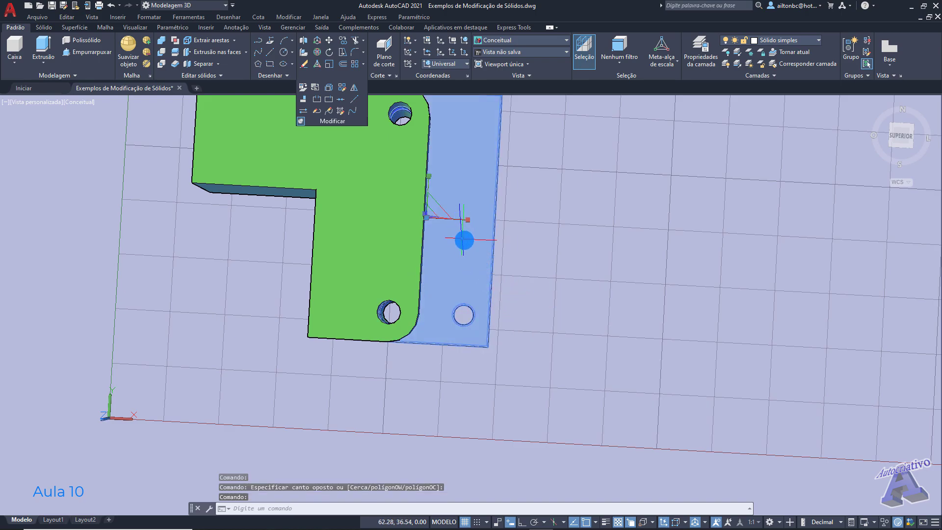
right_click(436, 208)
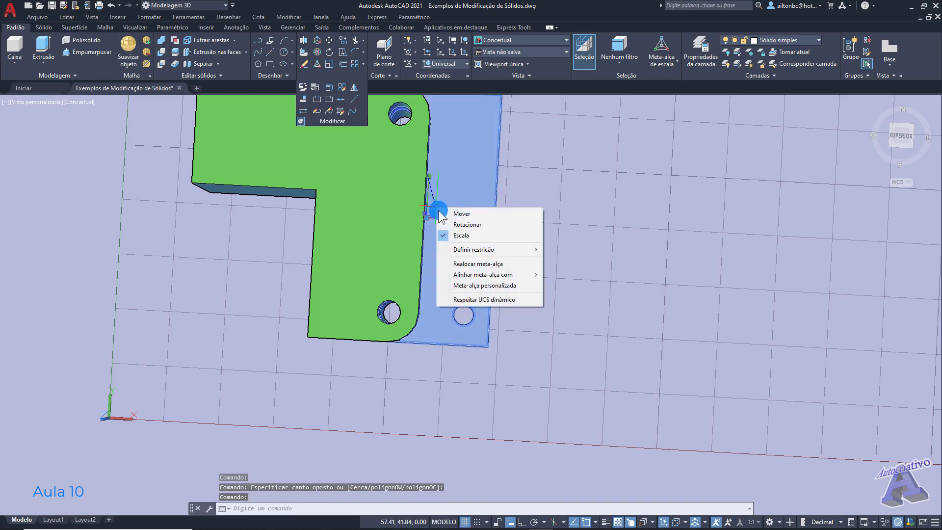
left_click(464, 214)
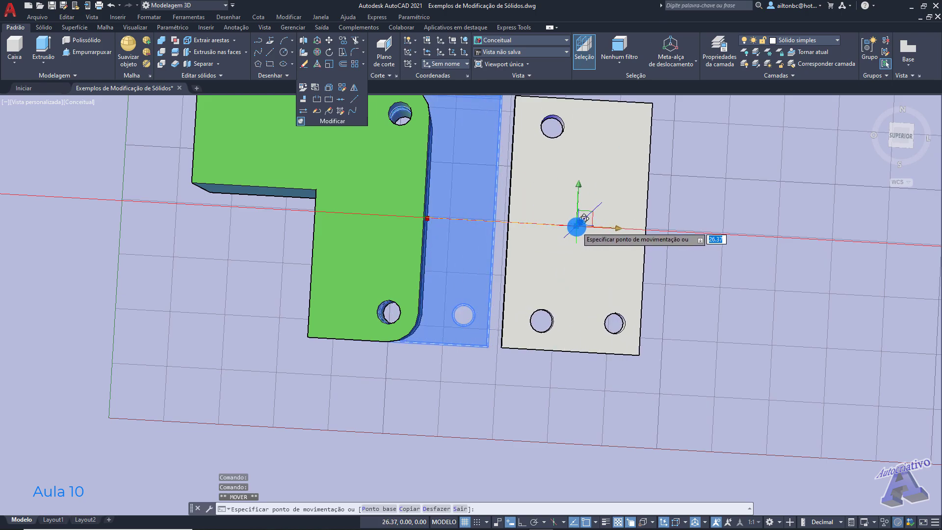
left_click(579, 220)
key("Escape")
- Try to select only a front hole of the plate with selection windows and a direct pick, and cancel
middle_click_drag(463, 315, 407, 301)
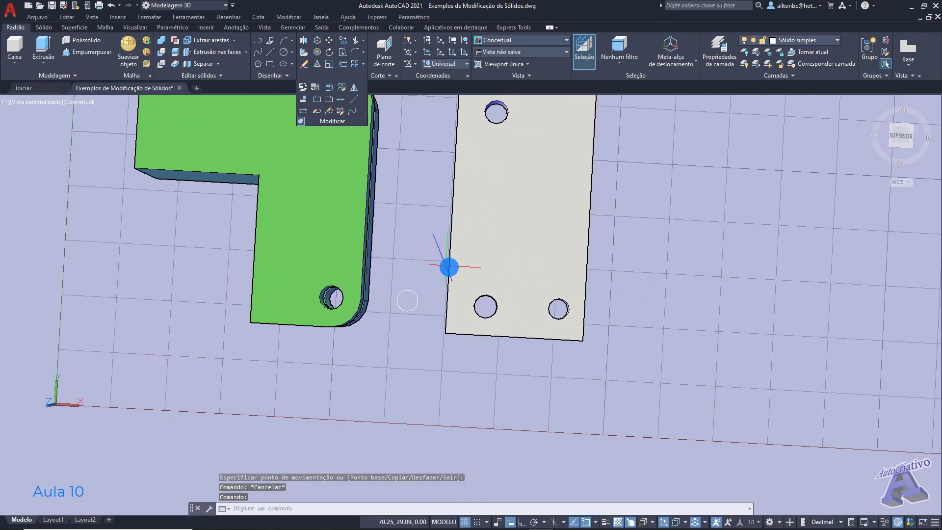
left_click(428, 260)
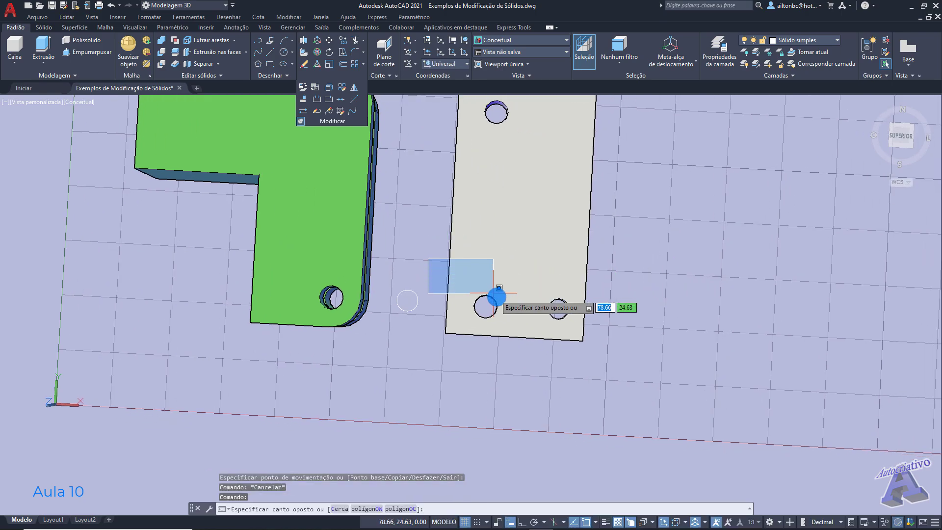
left_click(516, 328)
middle_click_drag(516, 329, 492, 261, "shift")
scroll(480, 318, "up", 3)
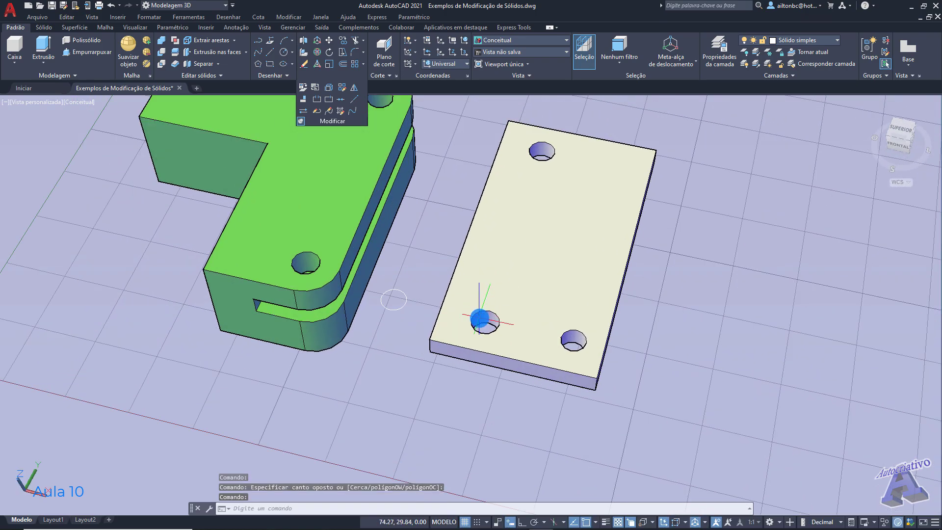
scroll(480, 318, "up", 3)
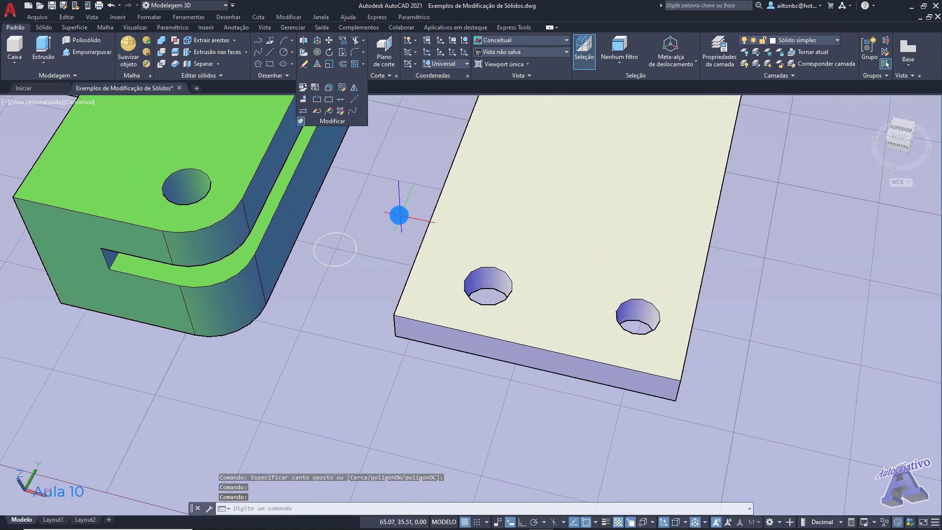
left_click(387, 206)
left_click(548, 314)
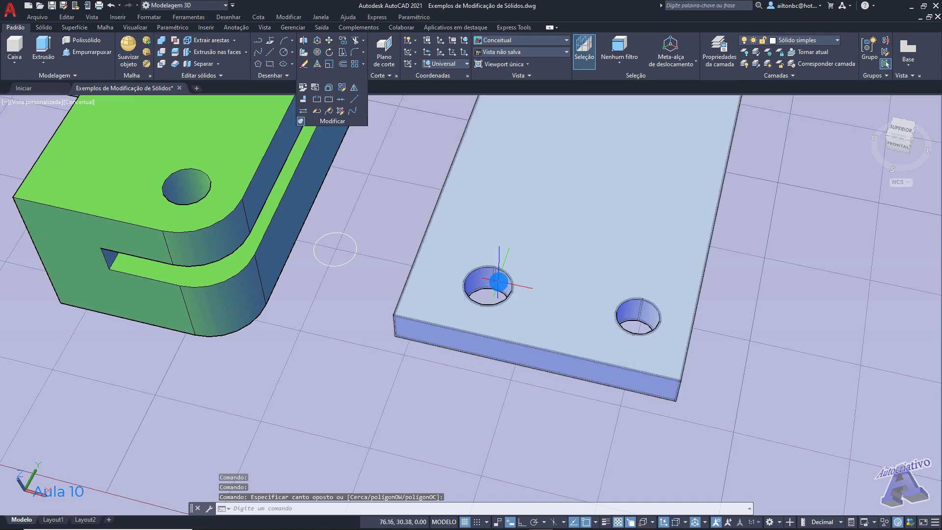
left_click(499, 281)
key("Escape")
- Set the subobject selection filter to Face and select the cylindrical face of the plate's front hole nearest the bracket
left_click(620, 62)
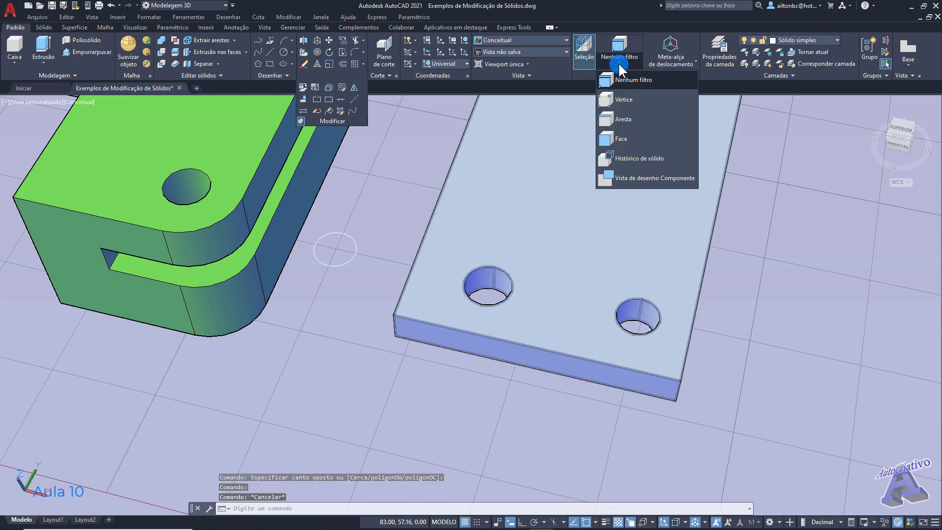
left_click(623, 140)
left_click(499, 277)
left_click(499, 278)
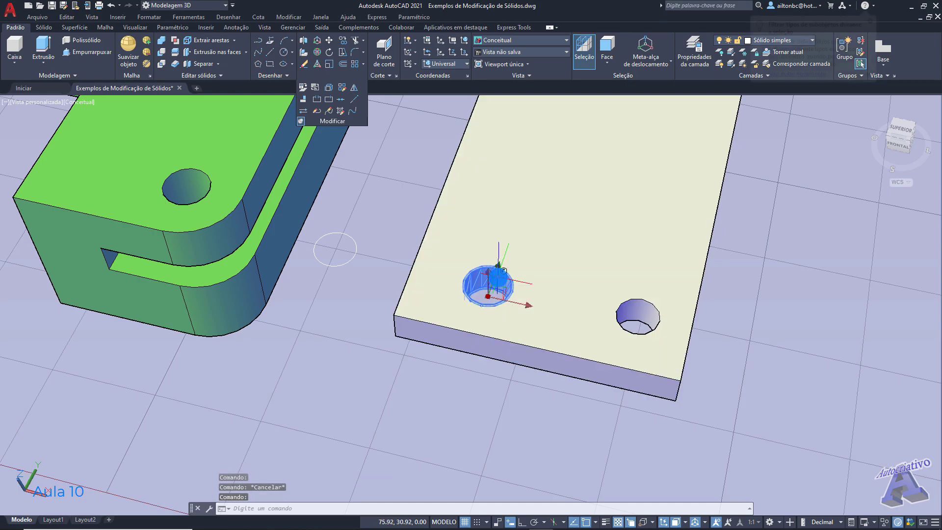
- Move the selected hole along X and along Y toward the middle of the plate with the move gizmo
middle_click_drag(336, 249, 316, 196, "shift")
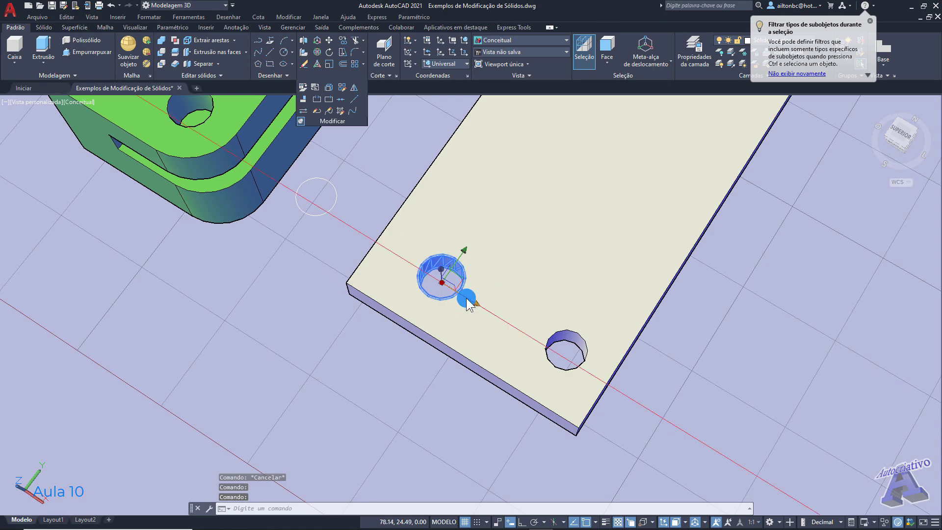
left_click(466, 298)
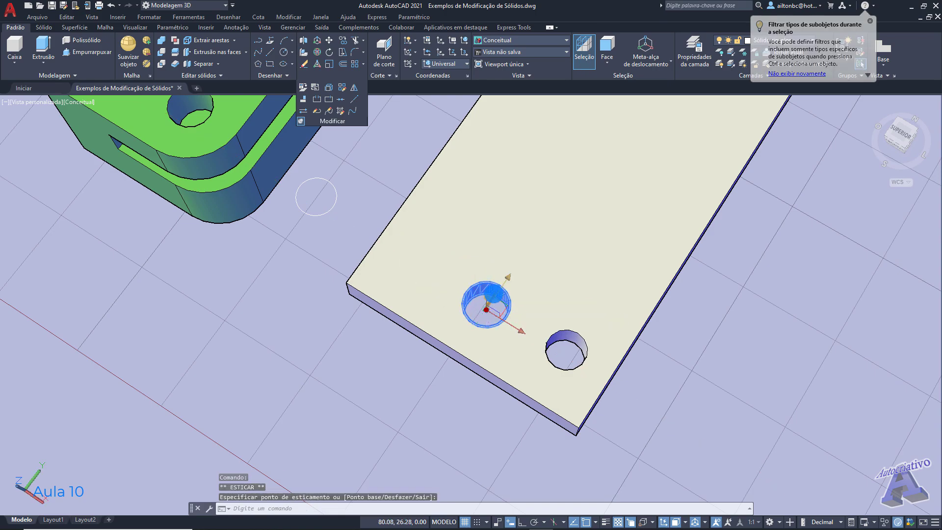
left_click(501, 290)
left_click(546, 236)
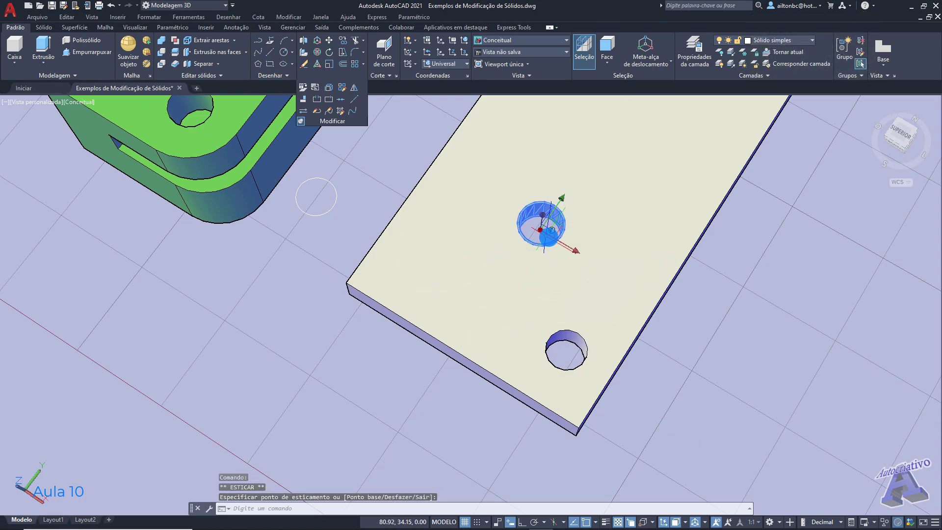
- Move the hole back along X toward the plate's bracket-side edge with the gizmo and clear the selection
left_click(565, 247)
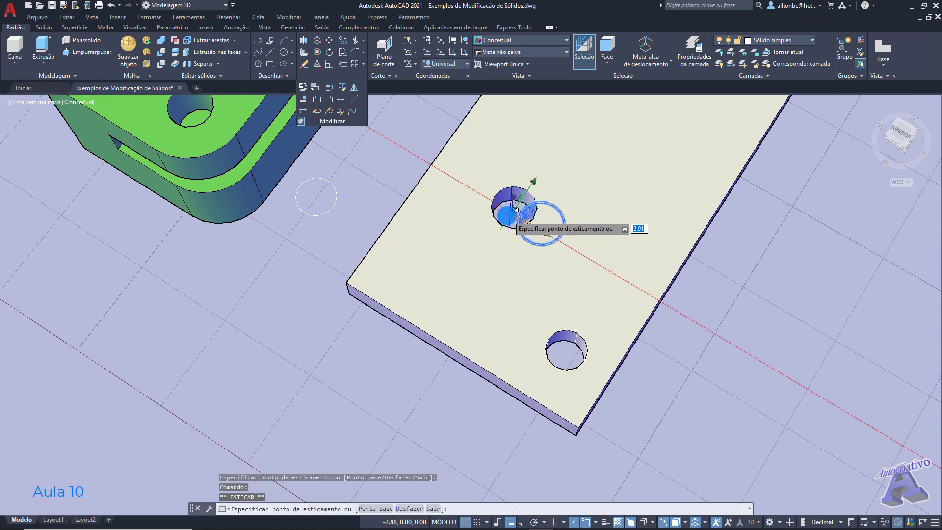
left_click(488, 211)
key("Escape")
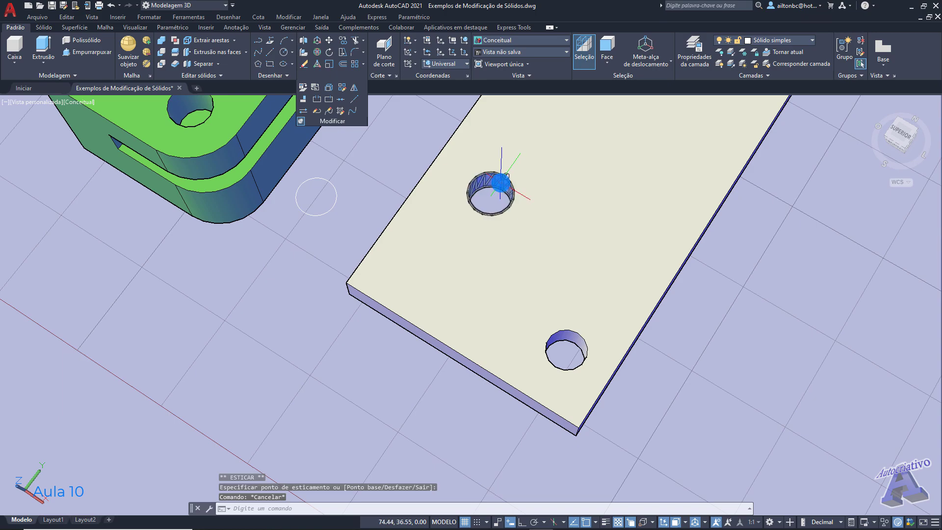
- Select the hole's face and relocate it near the plate's front corner with the Move command, using its centre as base point
left_click(506, 176)
left_click(329, 41)
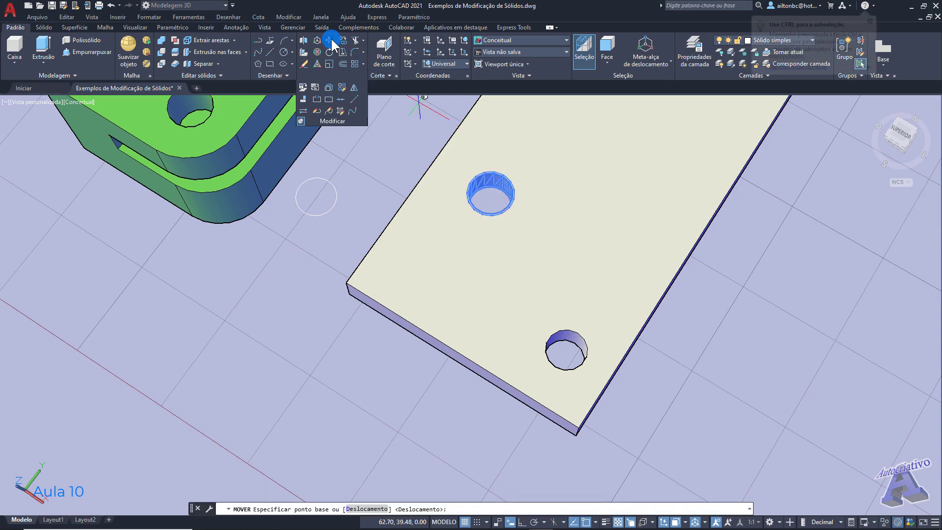
left_click(485, 196)
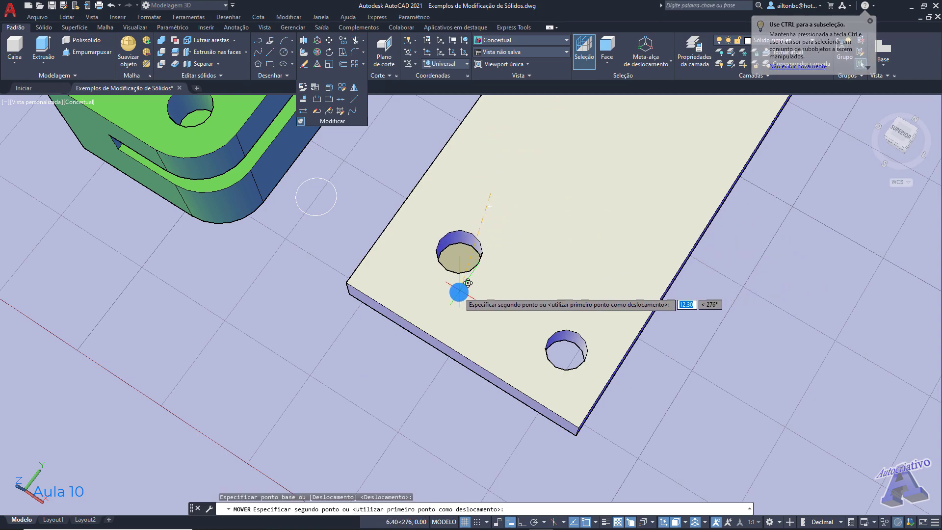
left_click(453, 289)
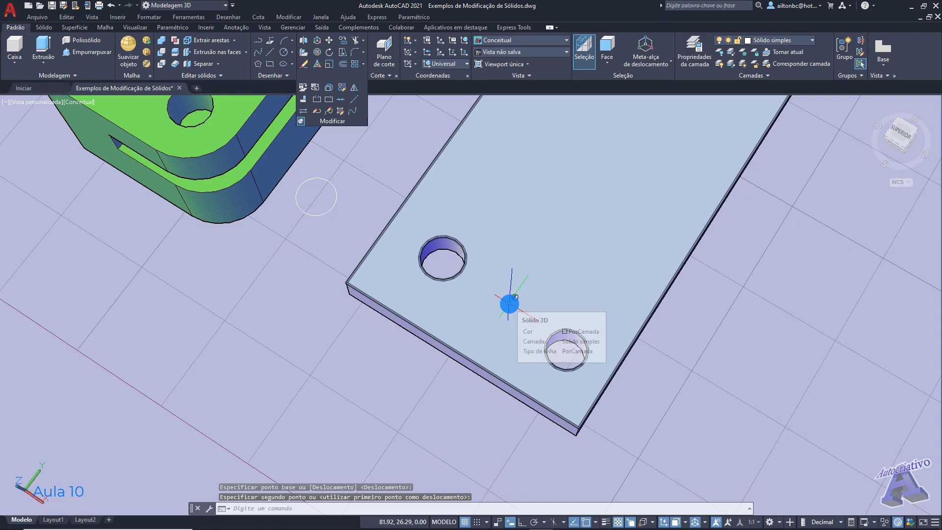
- Undo the hole's relocation with Move and its last gizmo displacement along X
key("ctrl+z")
key("ctrl+z")
key("ctrl+z")
key("ctrl+z")
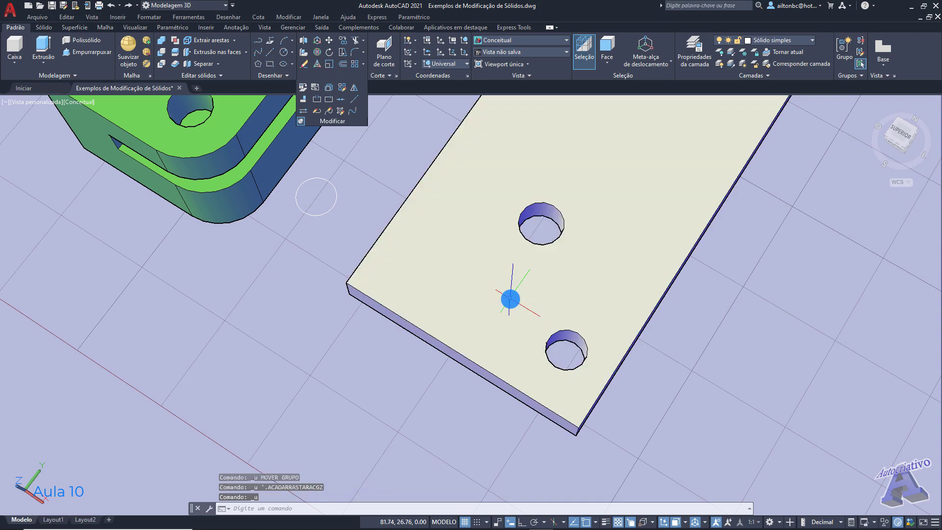
- Undo the remaining hole and plate edits until the plate is back in its original position inside the bracket's slot
key("ctrl+z")
key("ctrl+z")
key("ctrl+z")
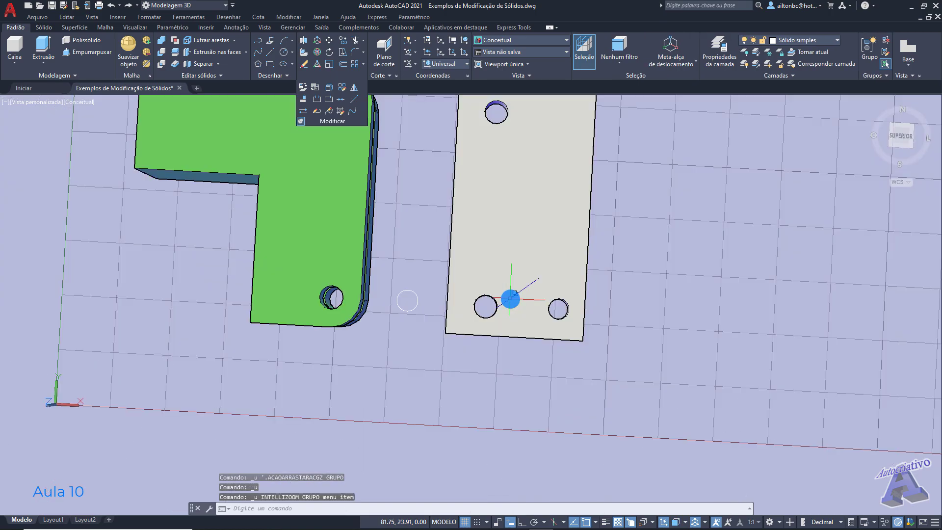
middle_click_drag(525, 315, 494, 253, "shift")
scroll(494, 253, "up", 1)
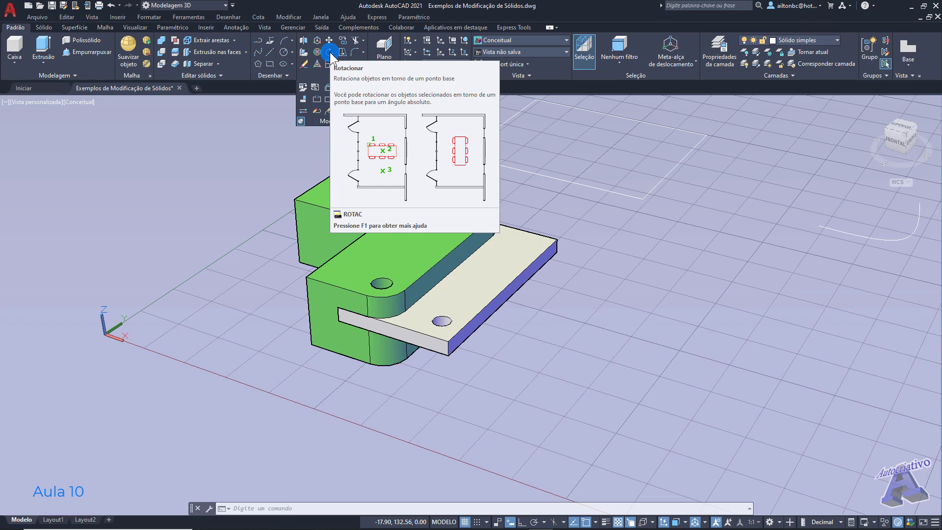
- Try rotating the plate about its outer back corner with the Rotate command in the World coordinate system
left_click(504, 256)
scroll(574, 308, "down", 2)
middle_click_drag(588, 308, 541, 301)
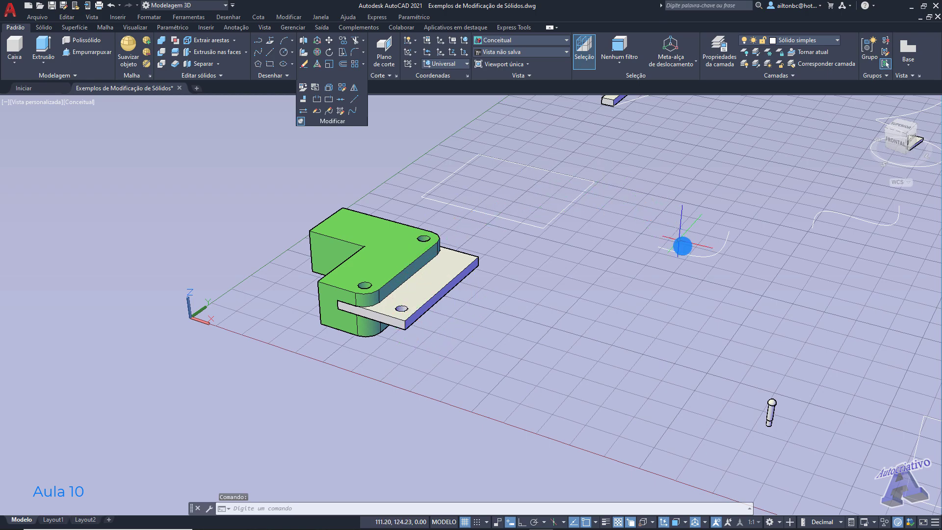
left_click(329, 52)
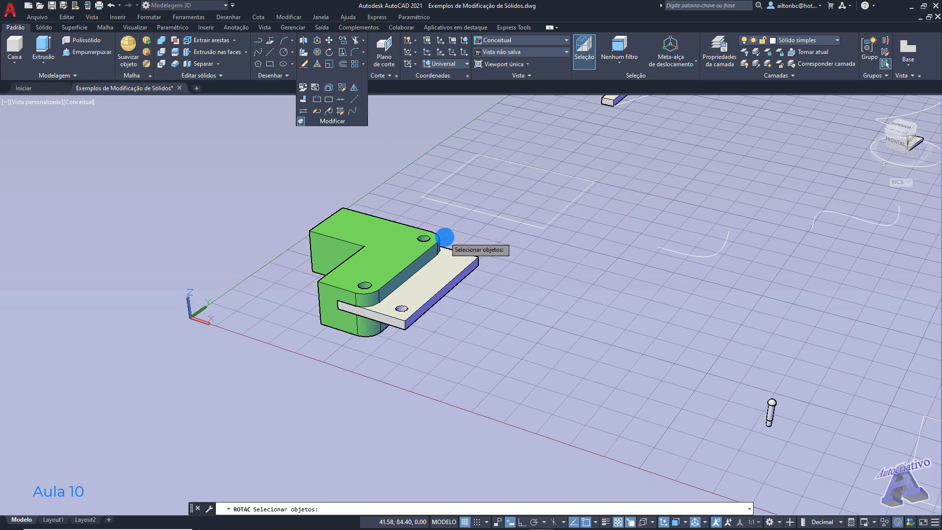
left_click(456, 270)
key("Return")
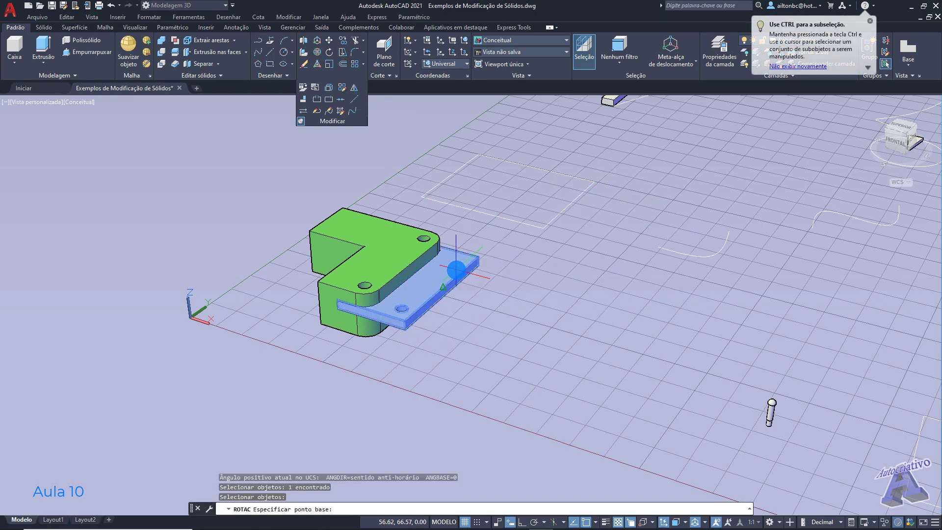
scroll(471, 260, "up", 3)
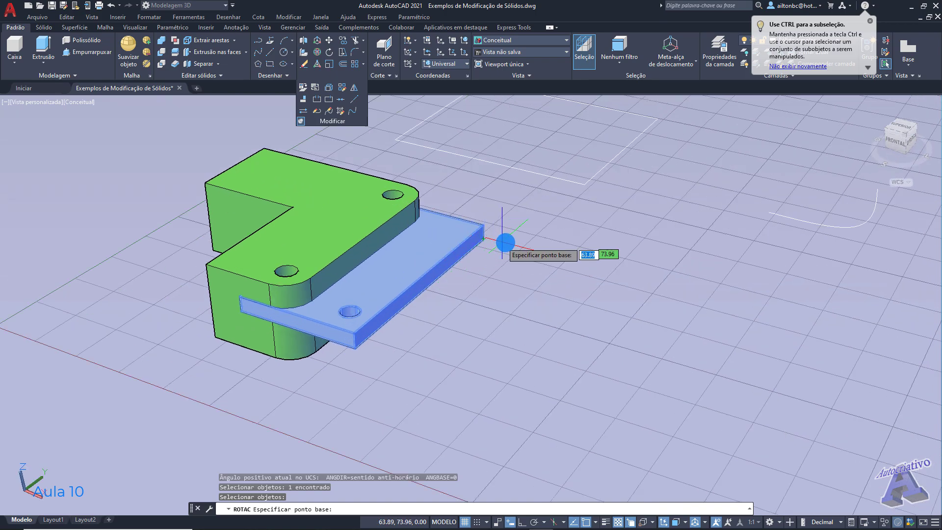
left_click(482, 242)
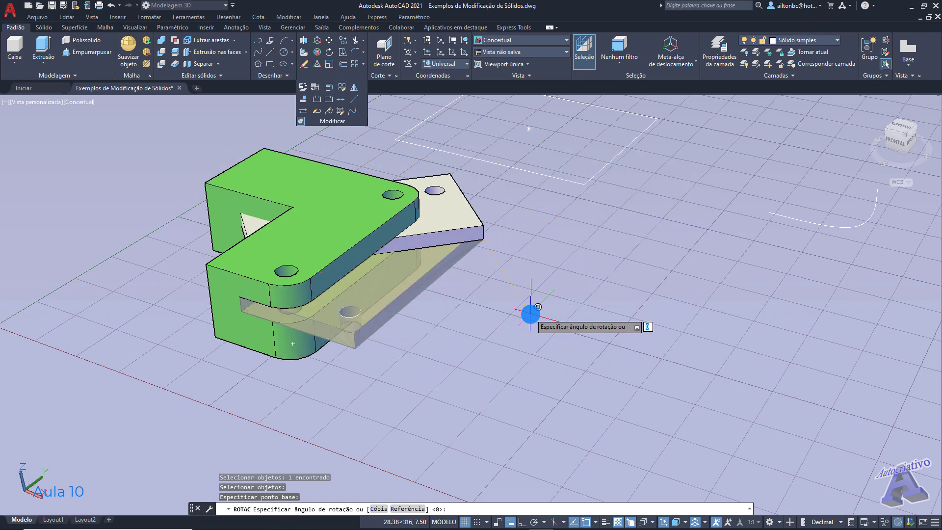
key("Escape")
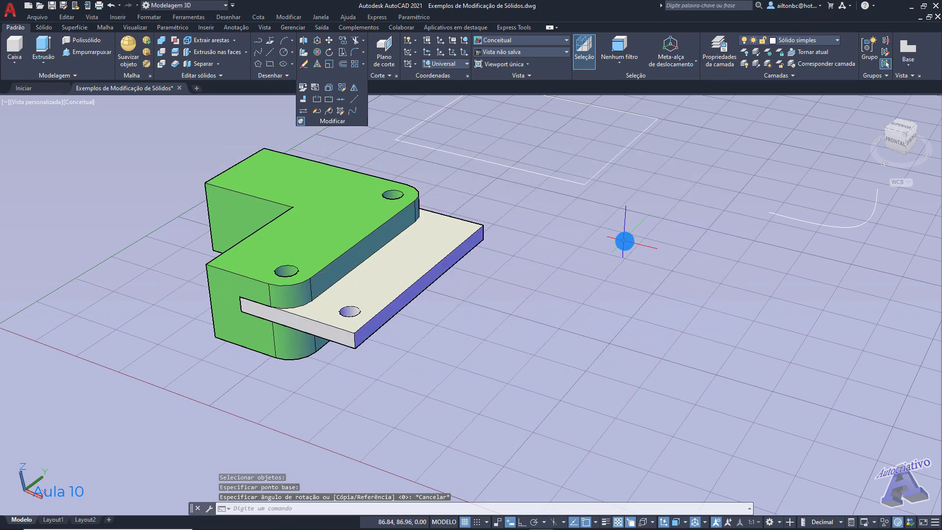
- Try rotating the bracket and the plate together about the plate's outer back corner with the Rotate command
middle_click_drag(514, 252, 541, 287)
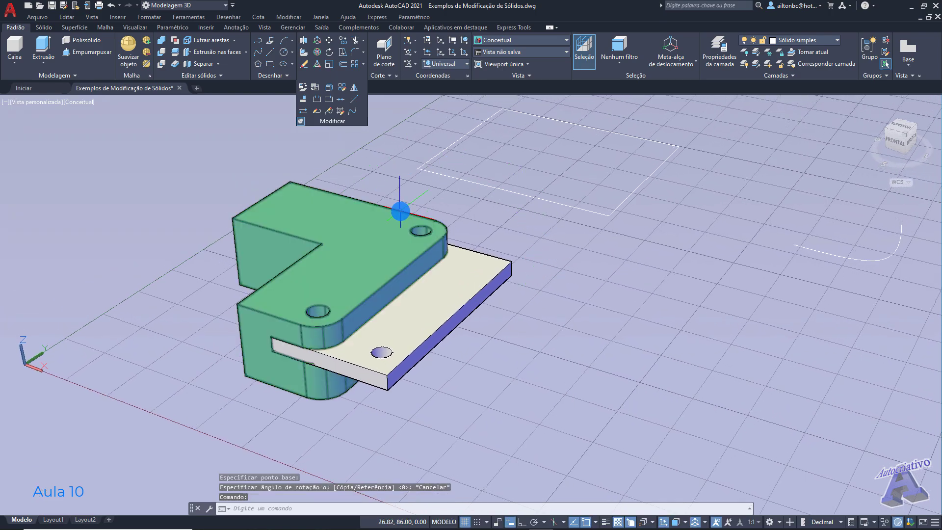
left_click(516, 346)
left_click(378, 276)
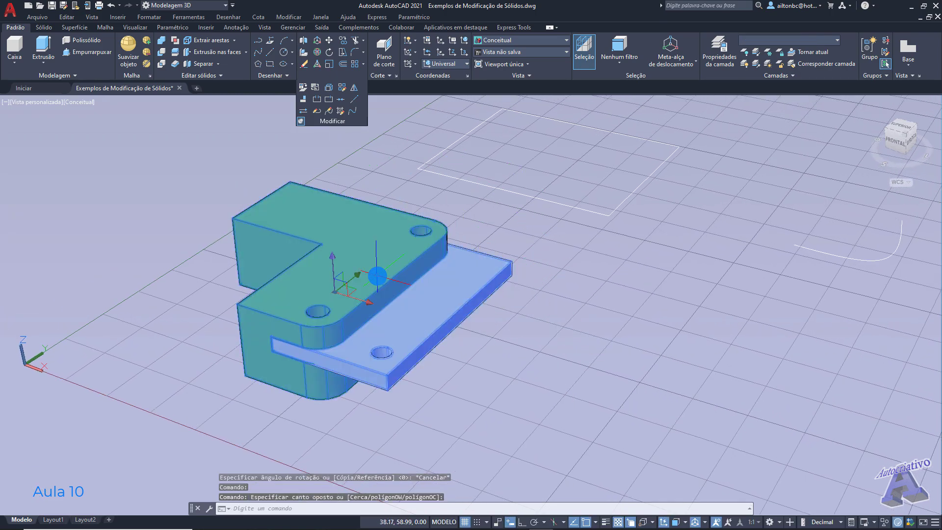
left_click(328, 52)
left_click(512, 276)
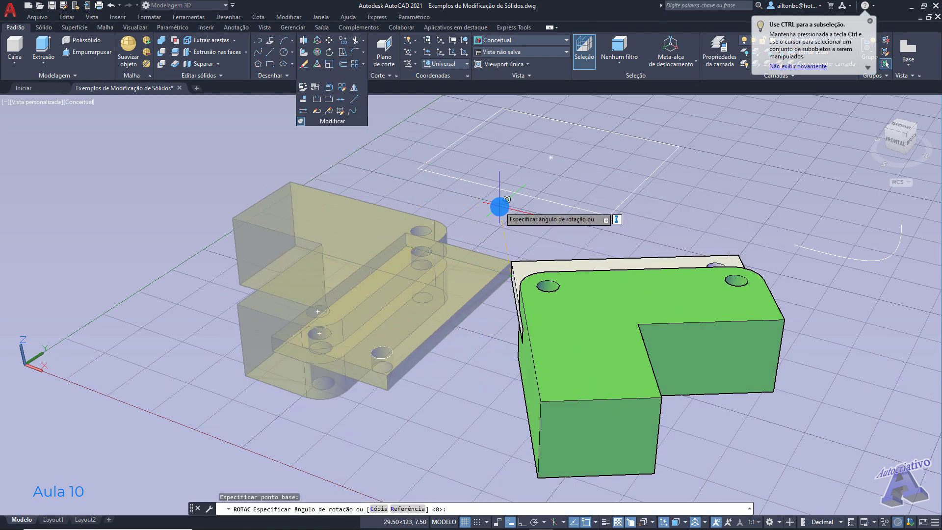
key("Escape")
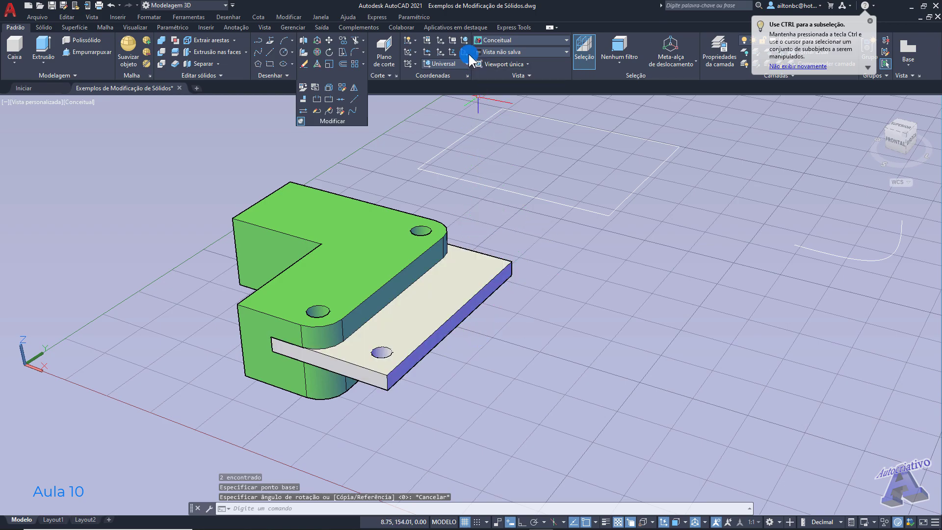
- Align the UCS to the plate's long outer side with three points: origin at the lower front corner, X along the edge, Y upward
left_click(465, 52)
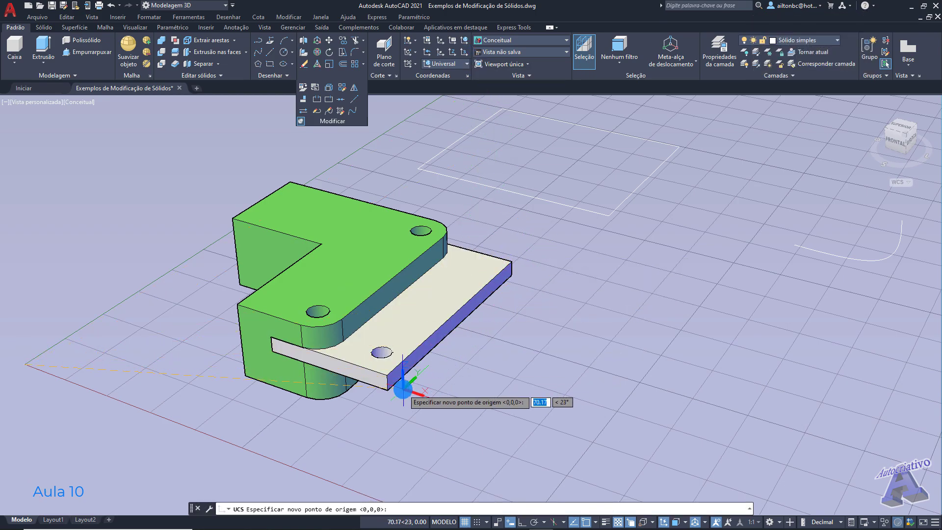
left_click(386, 391)
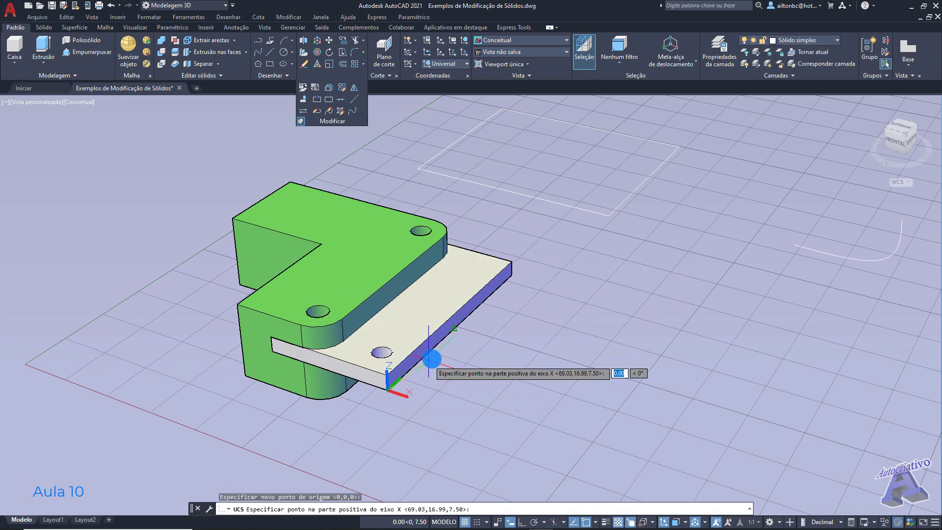
left_click(511, 273)
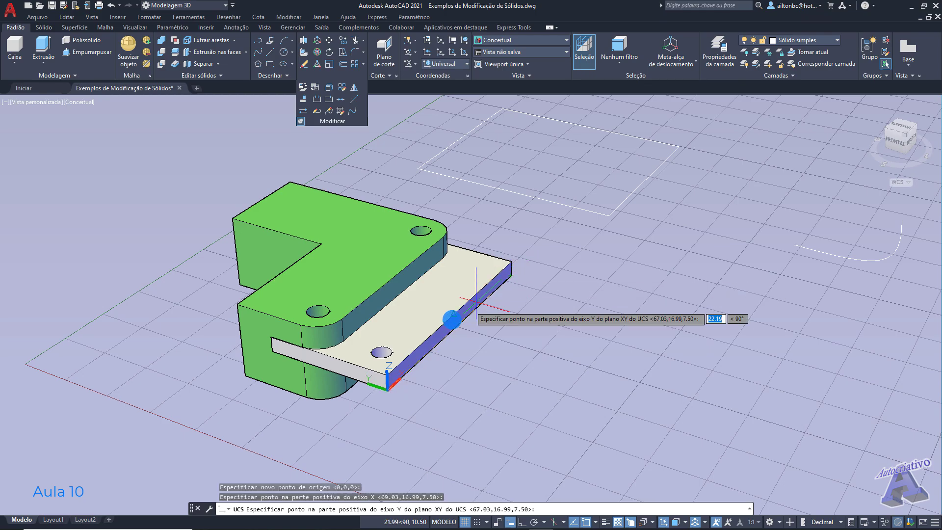
left_click(388, 376)
- Try rotating the bracket and plate about the plate's outer back corner in the side-aligned UCS, and restore the World coordinate system
left_click_drag(524, 374, 371, 251)
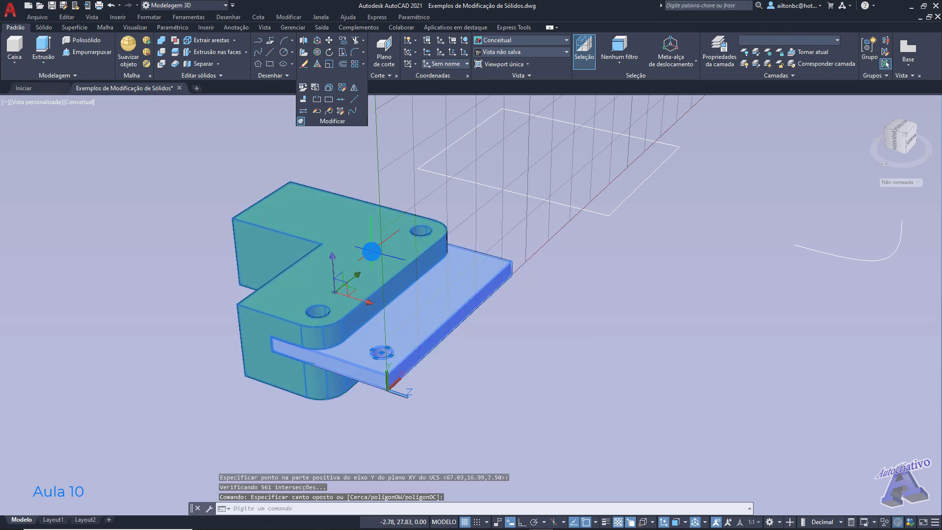
left_click(328, 52)
left_click(511, 263)
middle_click_drag(559, 299, 415, 326)
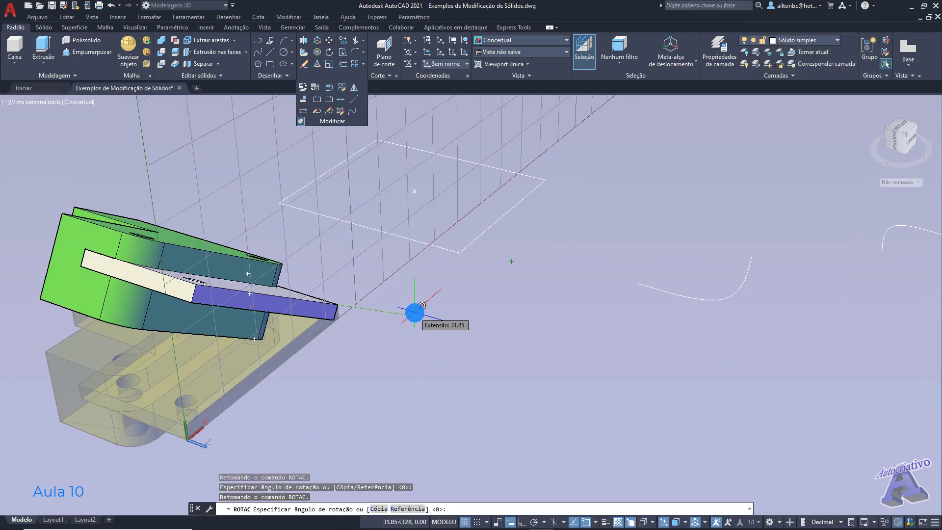
key("Escape")
middle_click_drag(428, 288, 529, 257)
left_click(464, 39)
scroll(489, 231, "down", 2)
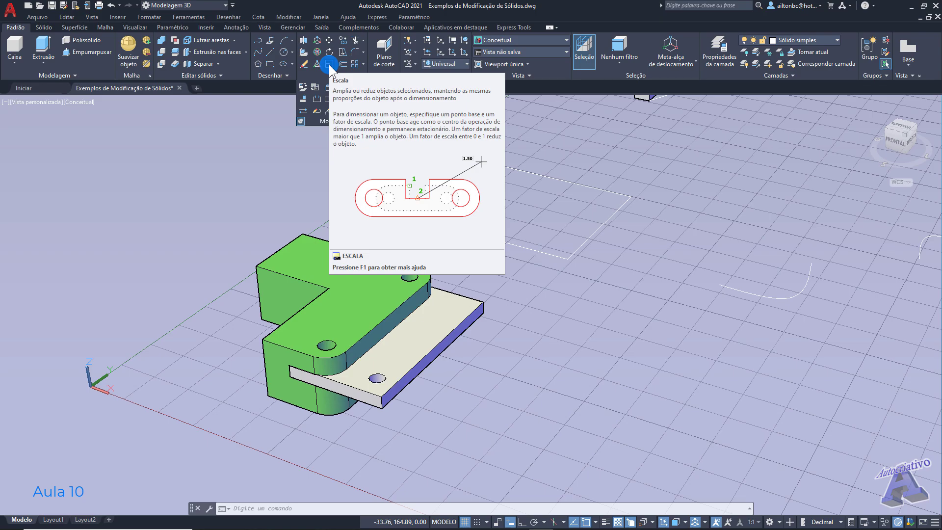
- Examine the separate round-headed pin and measure across the bracket's front hole between quadrants with the DIST command
middle_click_drag(567, 343, 336, 233)
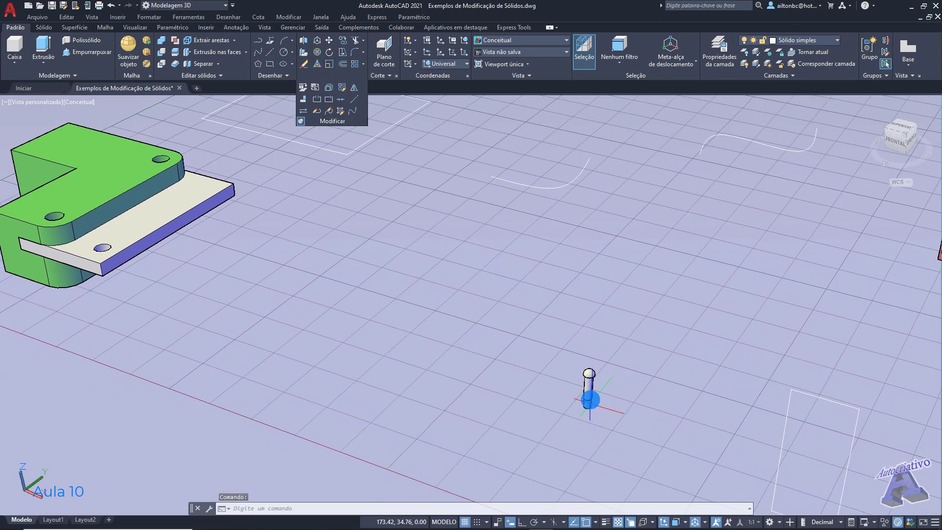
scroll(585, 383, "up", 1)
middle_click_drag(617, 405, 579, 351)
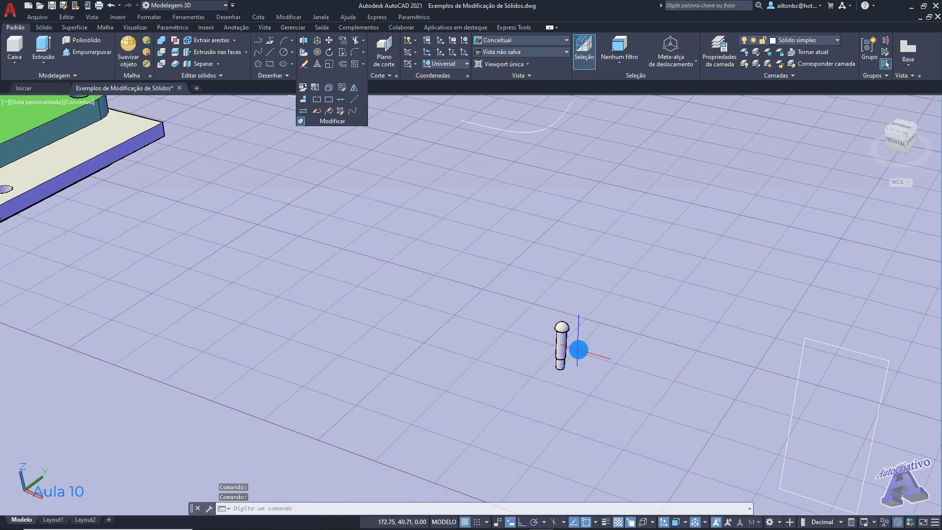
scroll(564, 334, "down", 2)
middle_click_drag(476, 324, 448, 341)
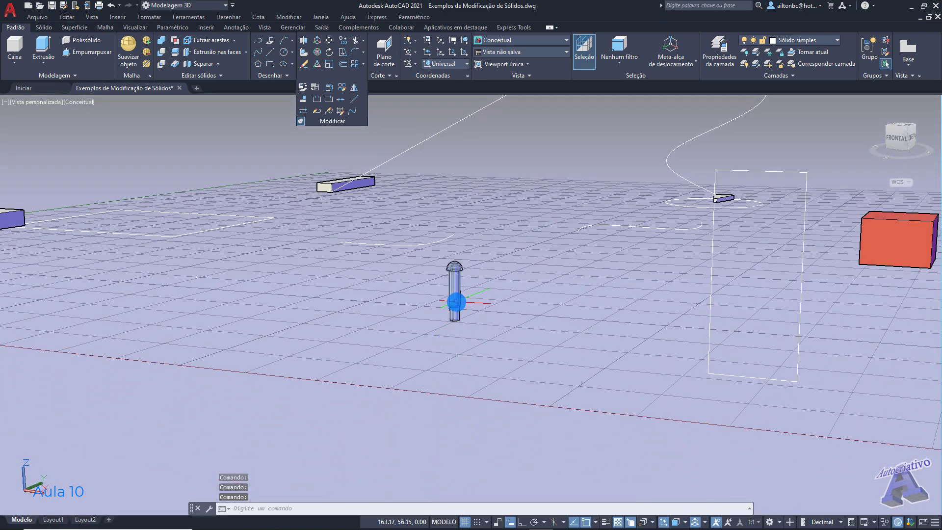
middle_click_drag(322, 281, 491, 327, "shift")
scroll(464, 301, "up", 3)
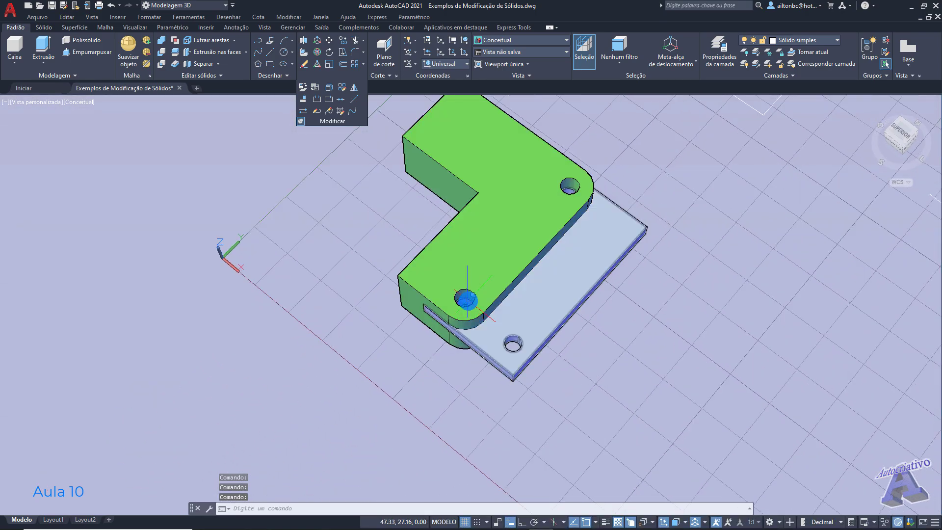
scroll(473, 290, "up", 5)
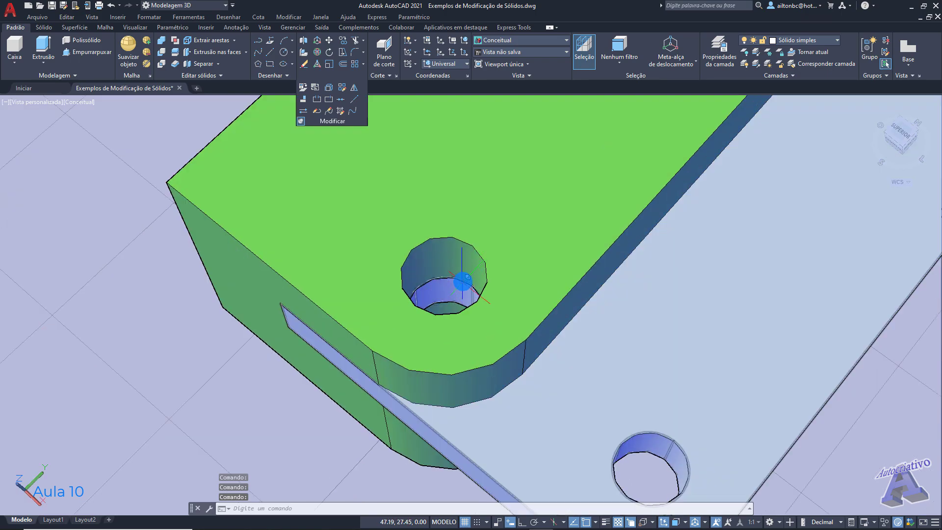
type("DIST")
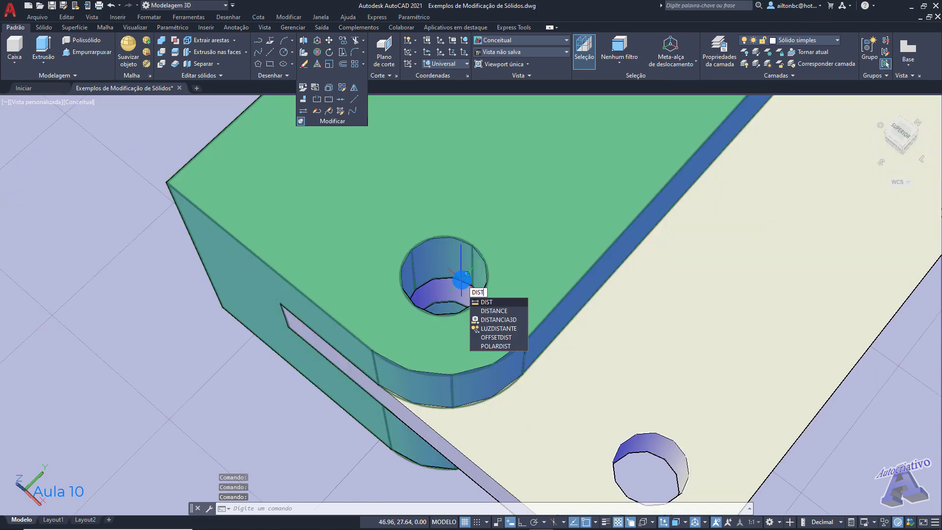
key("Return")
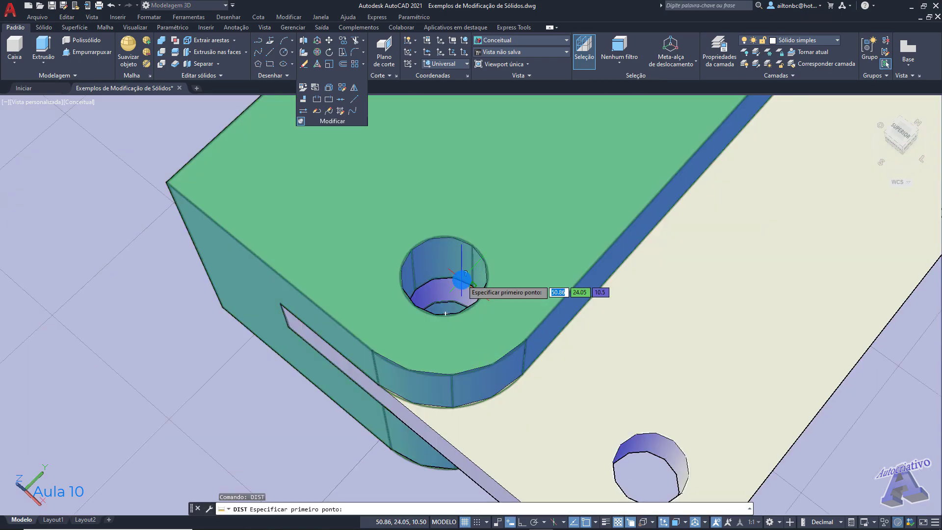
left_click(414, 303)
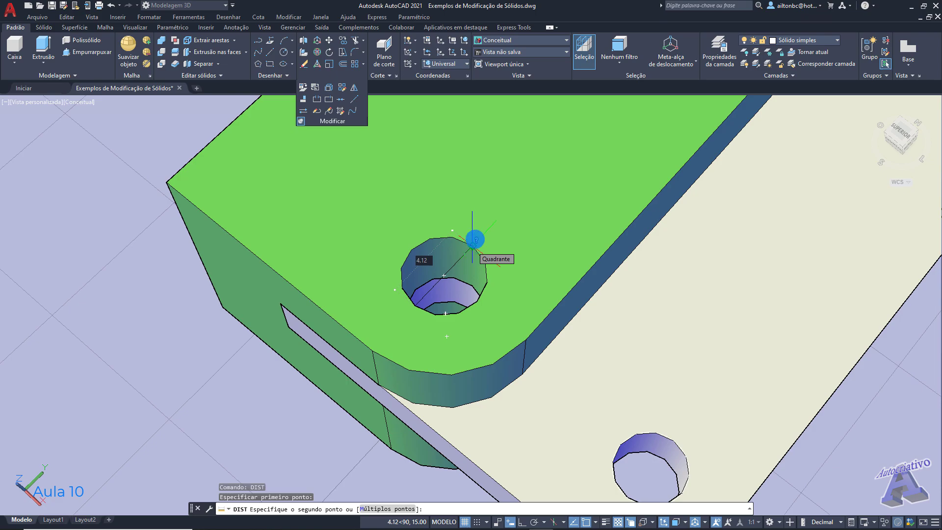
key("Escape")
- View the round-headed pin from below and frame it closely with a ZOOM window
scroll(520, 269, "down", 6)
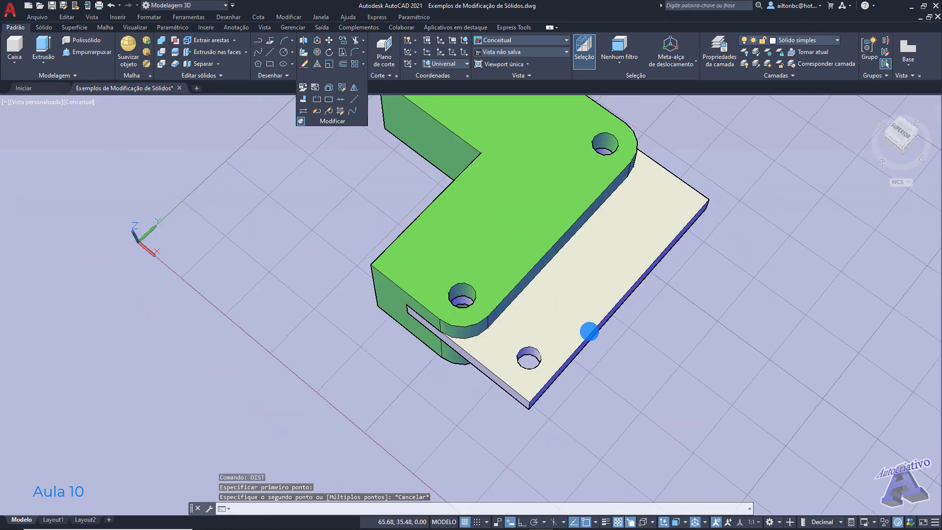
middle_click_drag(633, 410, 400, 225)
scroll(452, 272, "down", 5)
middle_click_drag(666, 440, 509, 335, "shift")
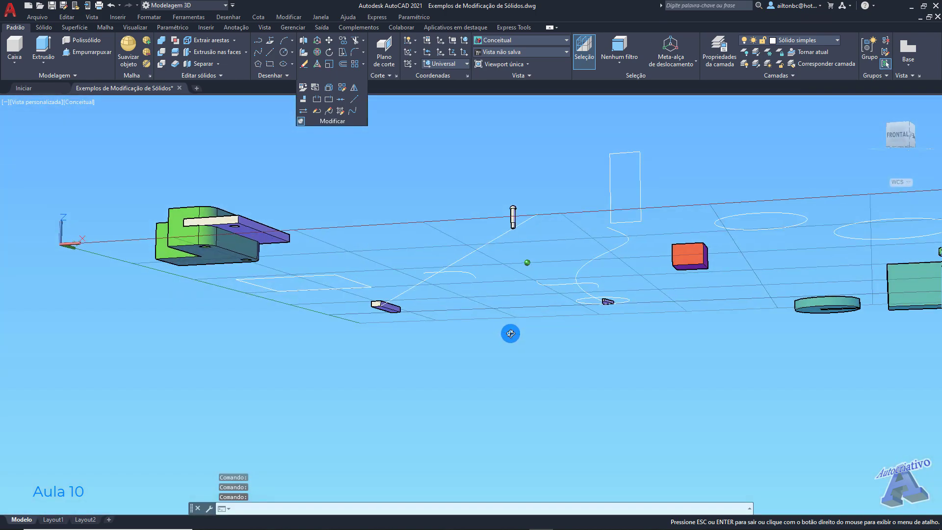
scroll(510, 214, "up", 2)
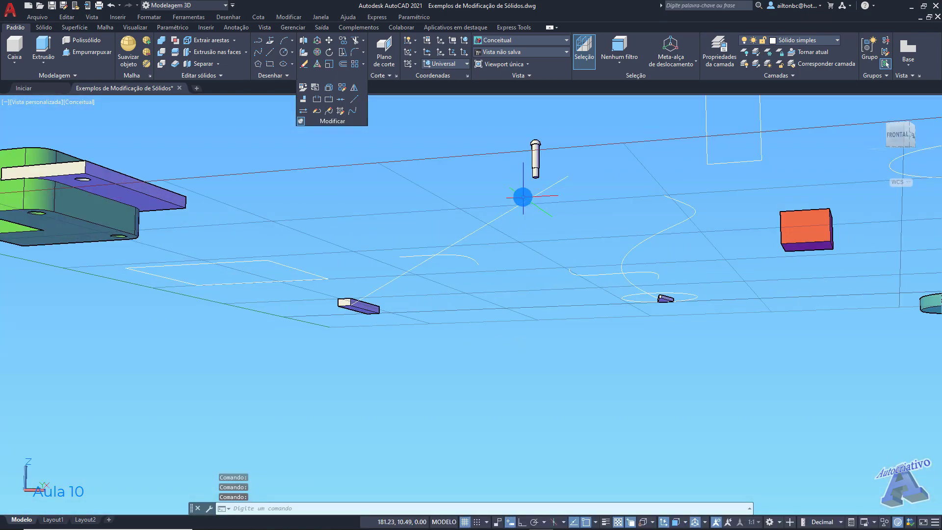
middle_click_drag(543, 158, 496, 255)
scroll(494, 227, "up", 1)
scroll(501, 191, "up", 1)
scroll(508, 160, "up", 1)
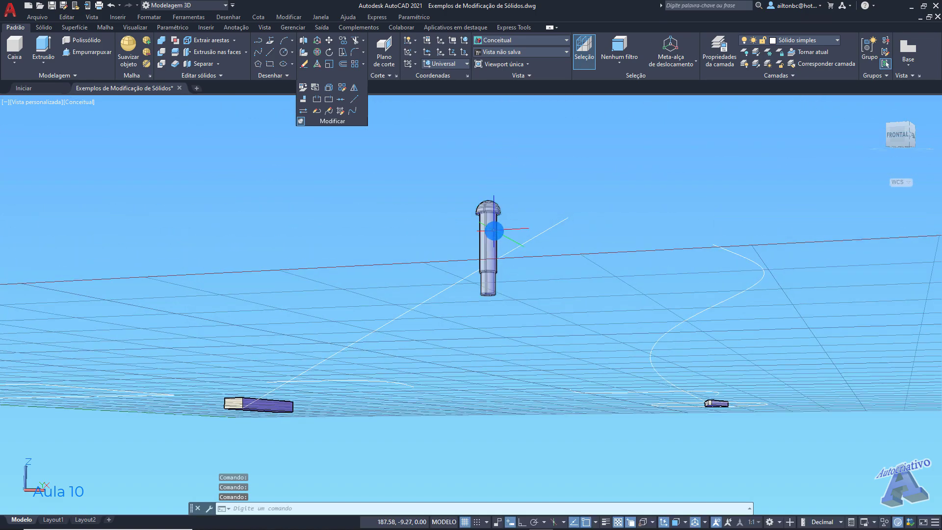
type("ZOOM")
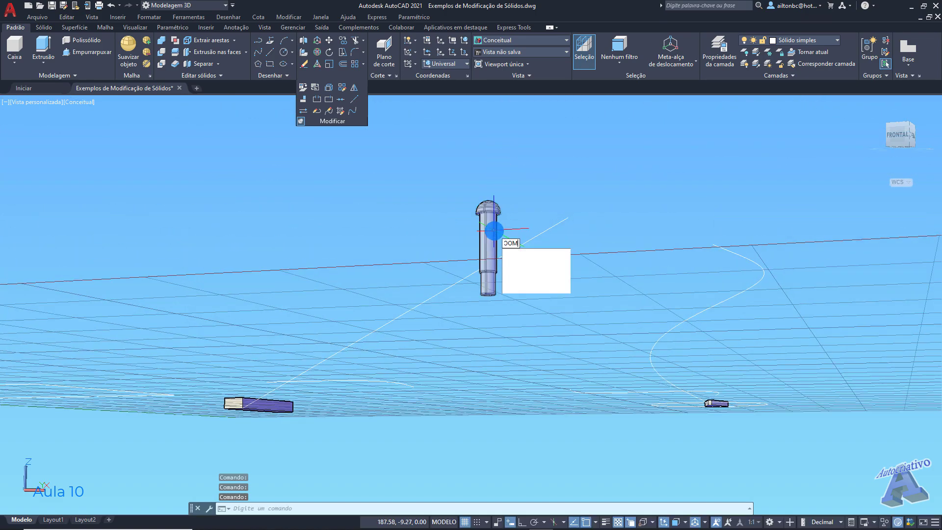
key("Return")
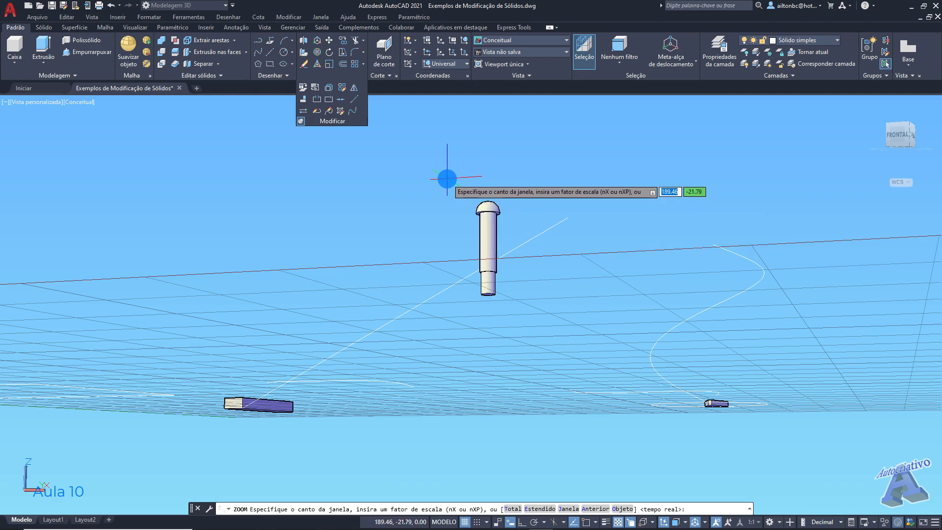
left_click(444, 176)
left_click(516, 322)
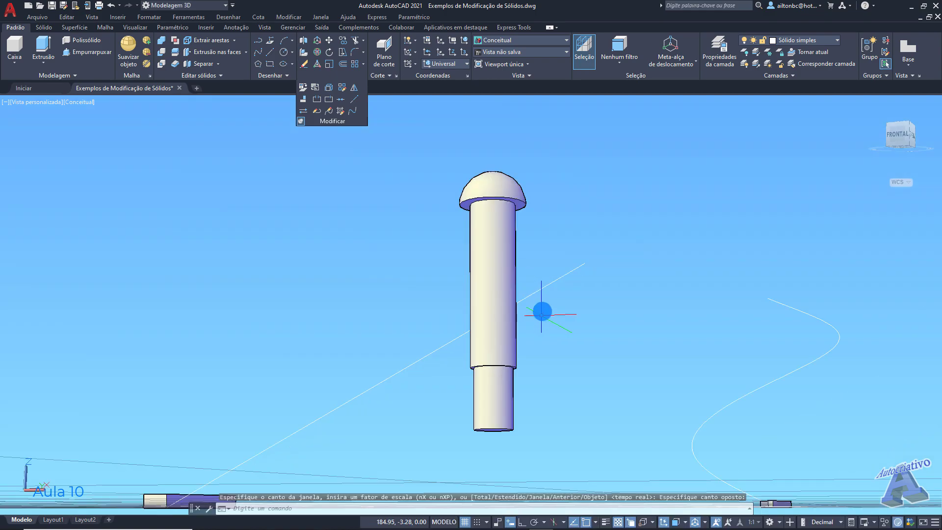
- Measure across the underside of the pin's shoulder with the DIST command
middle_click_drag(612, 324, 578, 314, "shift")
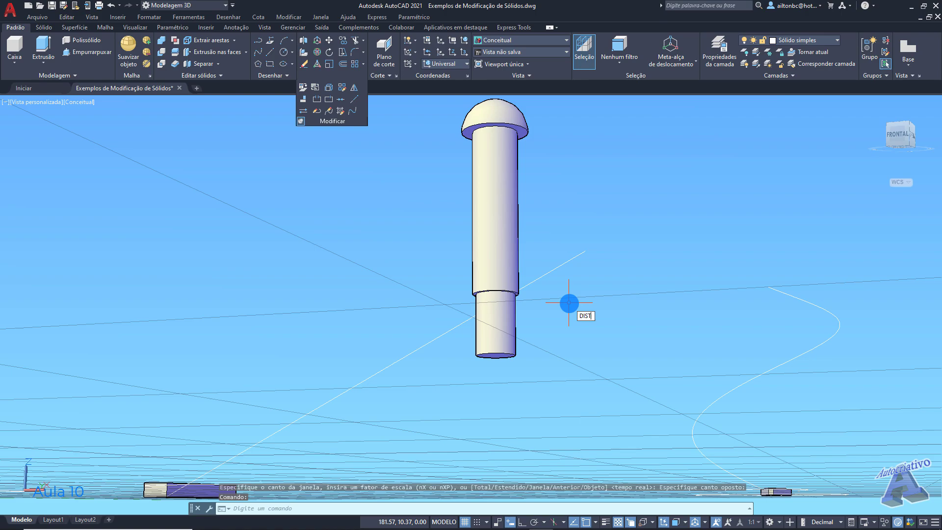
key("Return")
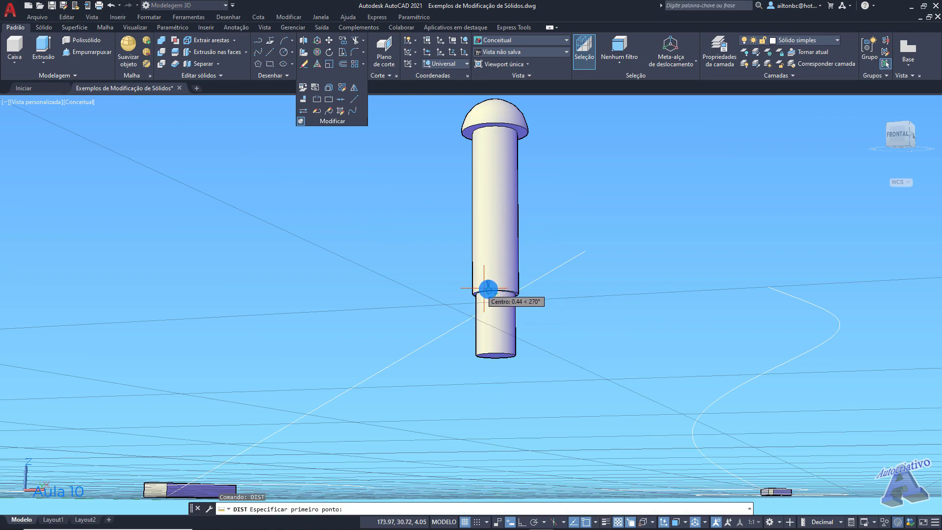
left_click(489, 291)
mouse_move(492, 288)
middle_mouse_down("shift")
mouse_move(501, 292)
mouse_move(482, 288)
mouse_move(547, 286)
mouse_move(492, 280)
middle_mouse_up("shift")
scroll(492, 279, "down", 3)
scroll(333, 281, "up", 5)
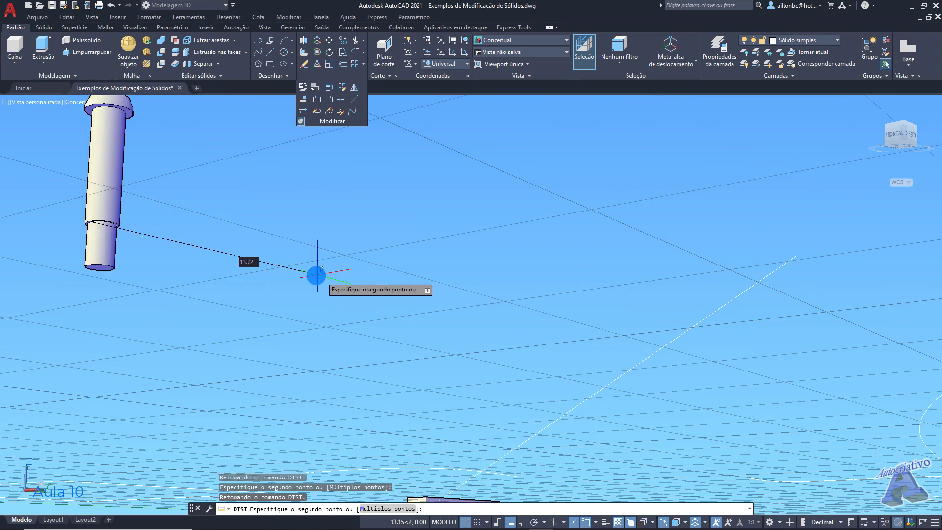
middle_click_drag(215, 255, 369, 281)
scroll(347, 251, "up", 4)
scroll(352, 246, "down", 4)
scroll(361, 243, "up", 4)
scroll(362, 243, "down", 4)
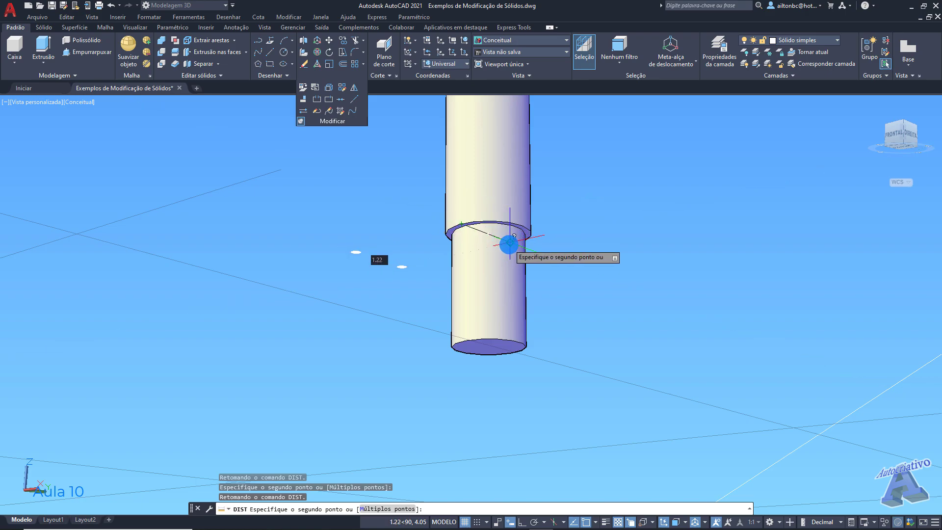
left_click(510, 243)
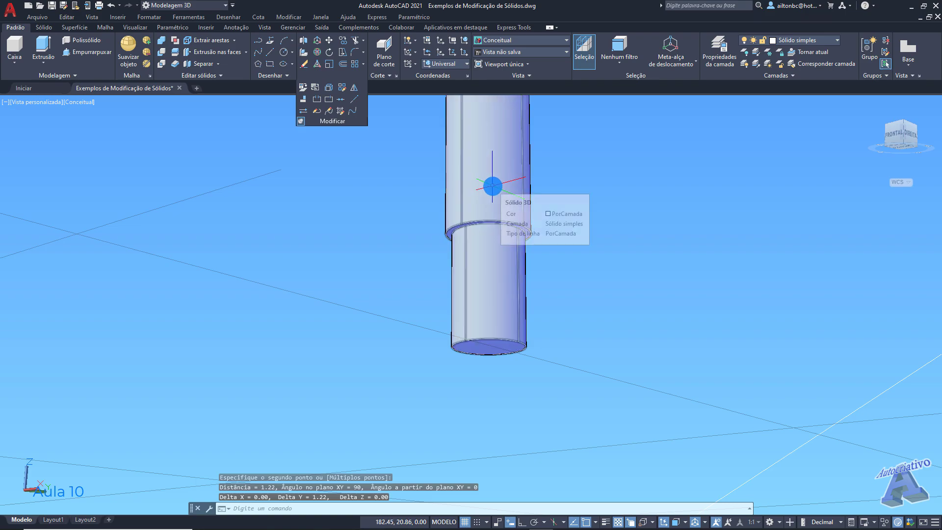
middle_click_drag(550, 196, 544, 202)
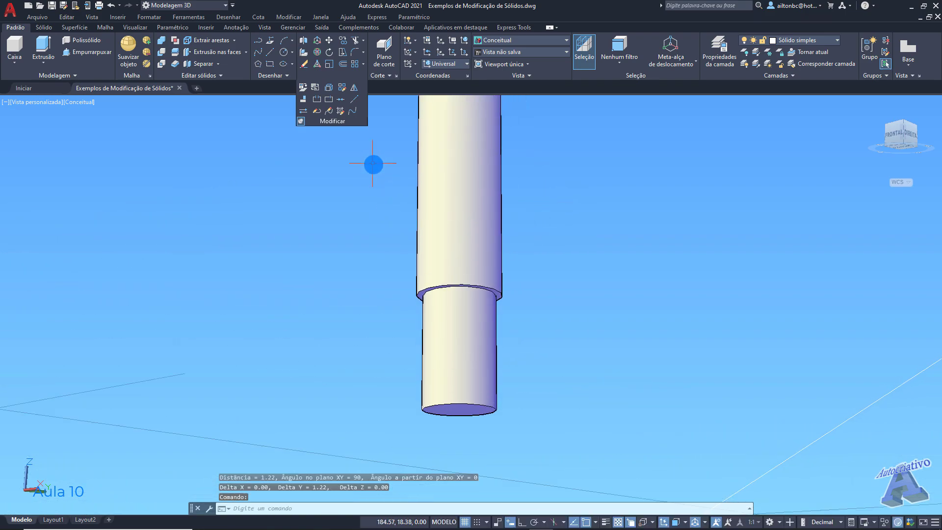
- Scale the pin by reference from a base point at its shoulder, picking the reference length across the shoulder and entering 4.12 as new length
left_click(329, 64)
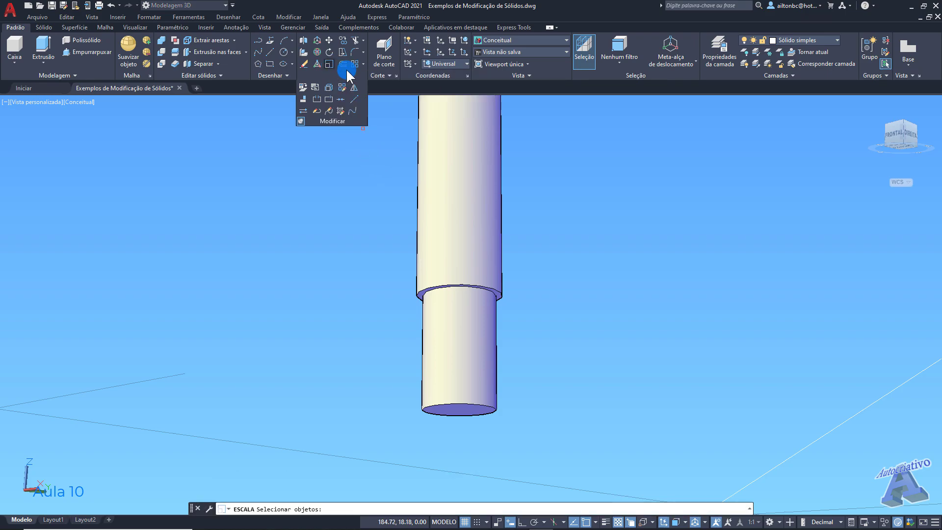
left_click(478, 162)
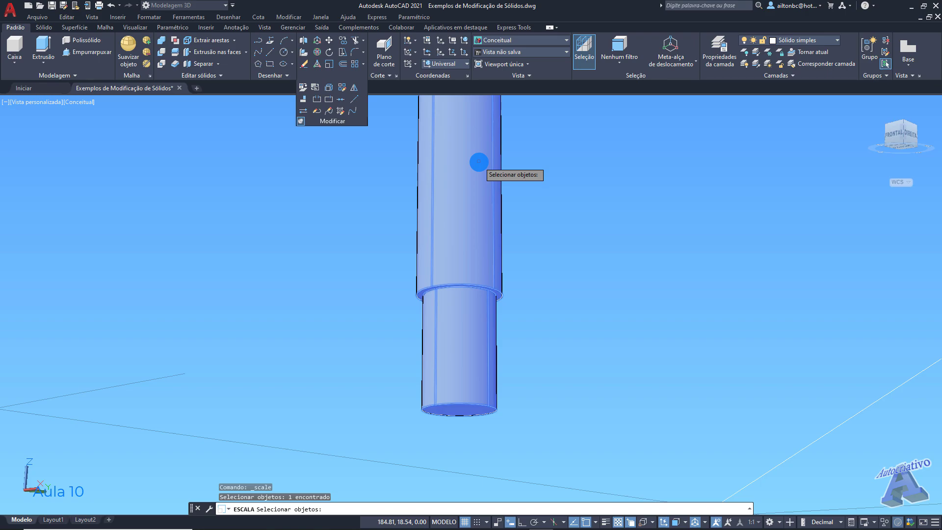
key("Return")
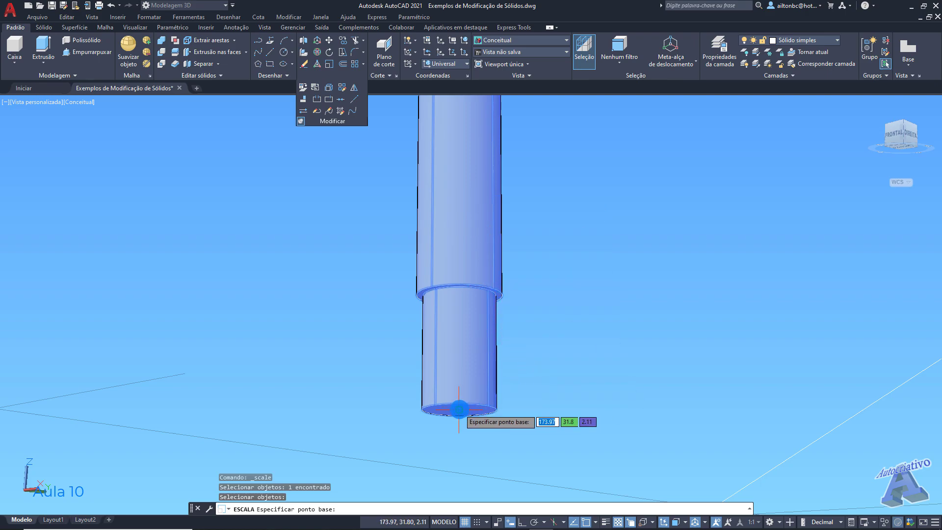
left_click(432, 287)
scroll(431, 282, "up", 3)
scroll(442, 279, "down", 5)
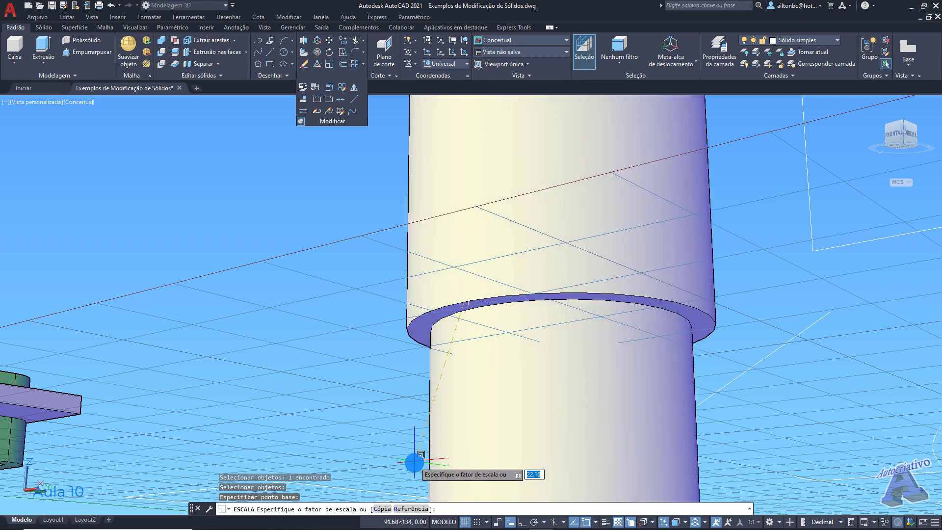
left_click(411, 509)
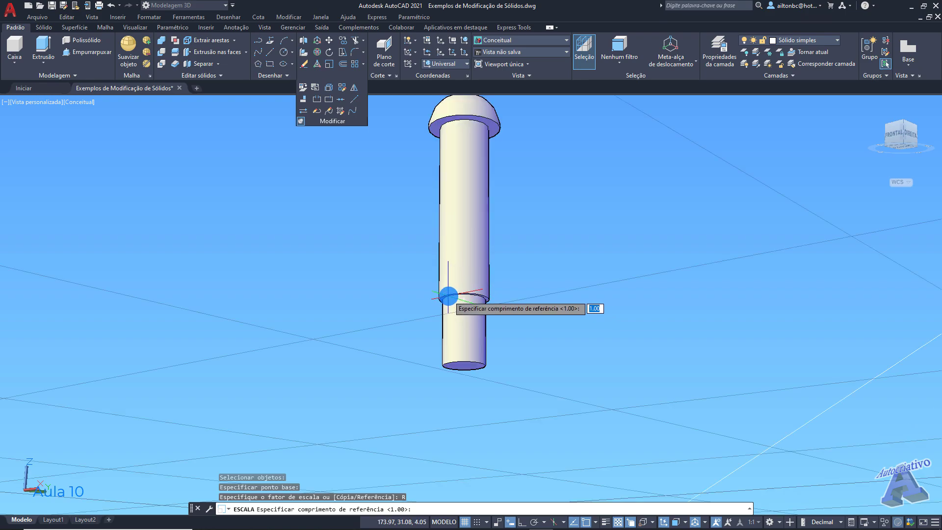
left_click(448, 295)
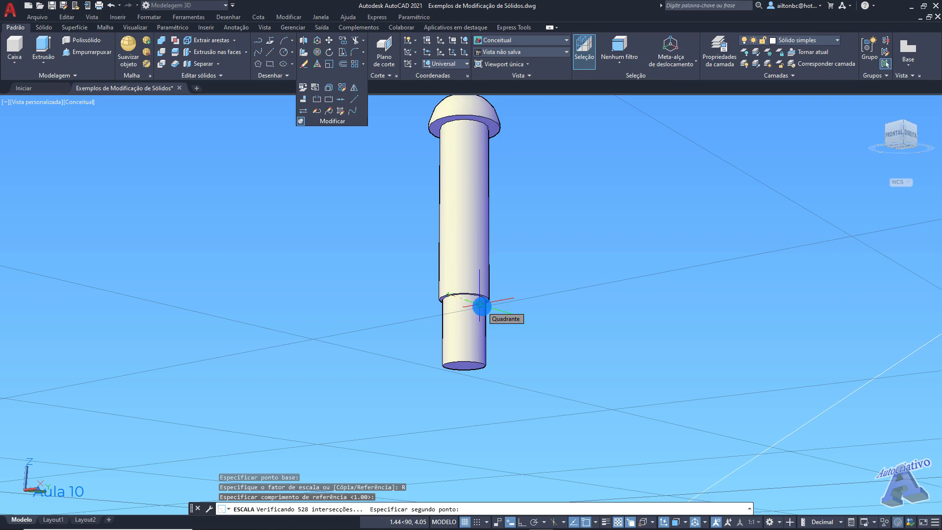
left_click(480, 306)
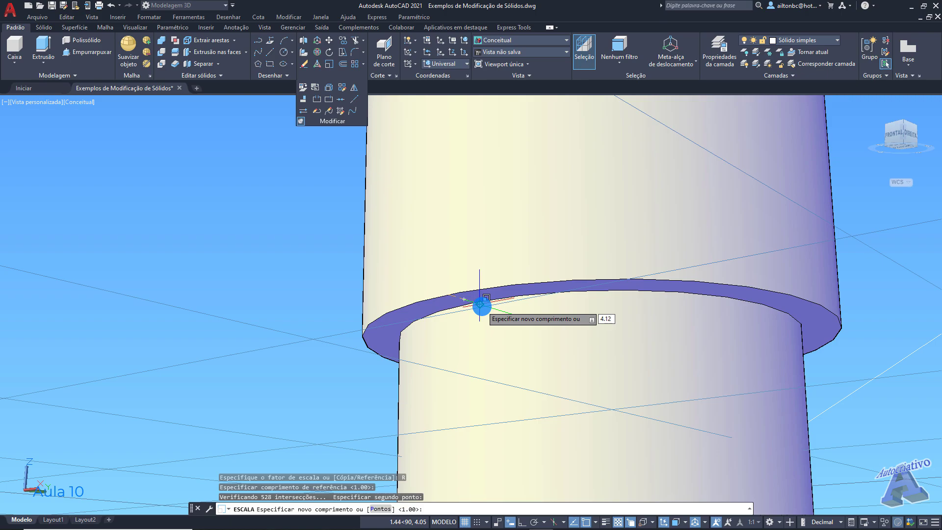
type("4.12")
key("Return")
scroll(482, 307, "down", 8)
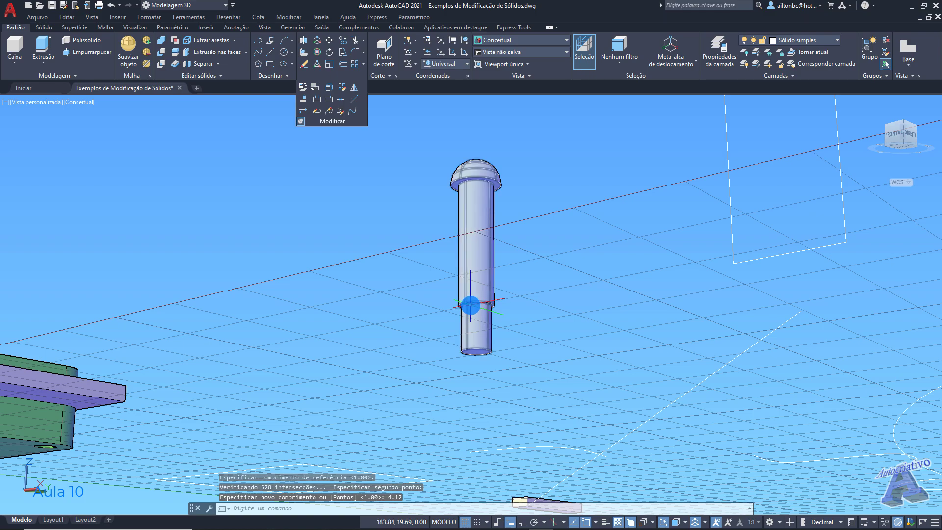
- Check the scaled pin's shoulder diameter between opposite quadrants with the DIST command
scroll(478, 306, "up", 10)
middle_click_drag(467, 307, 457, 289)
scroll(458, 300, "down", 8)
middle_click_drag(295, 289, 392, 297)
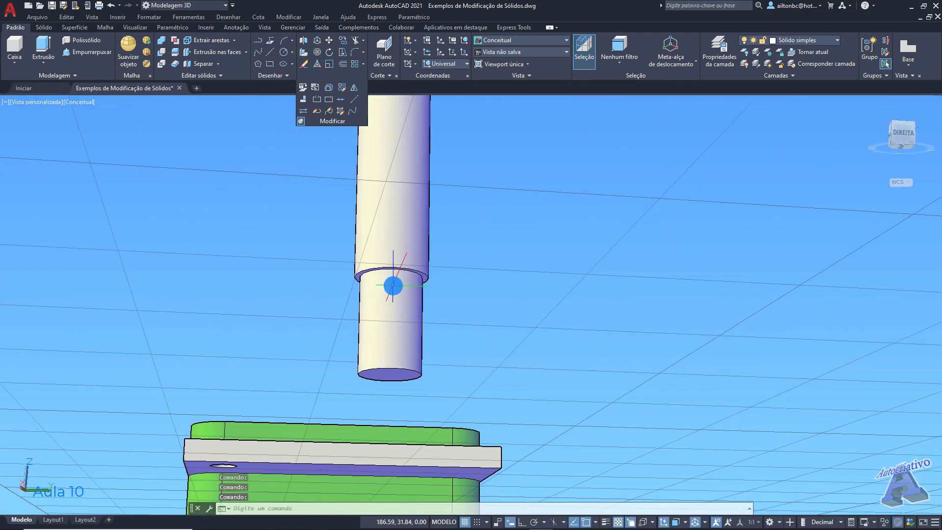
key("Return")
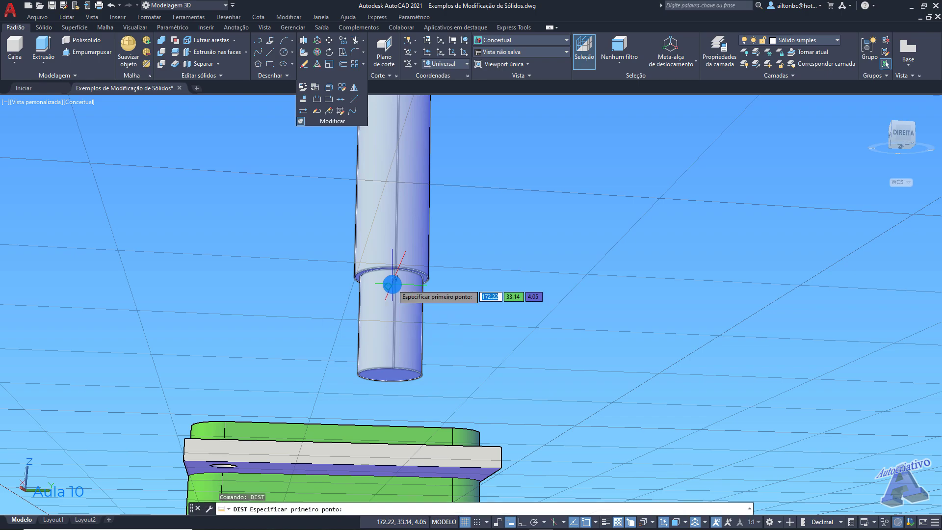
scroll(392, 280, "up", 4)
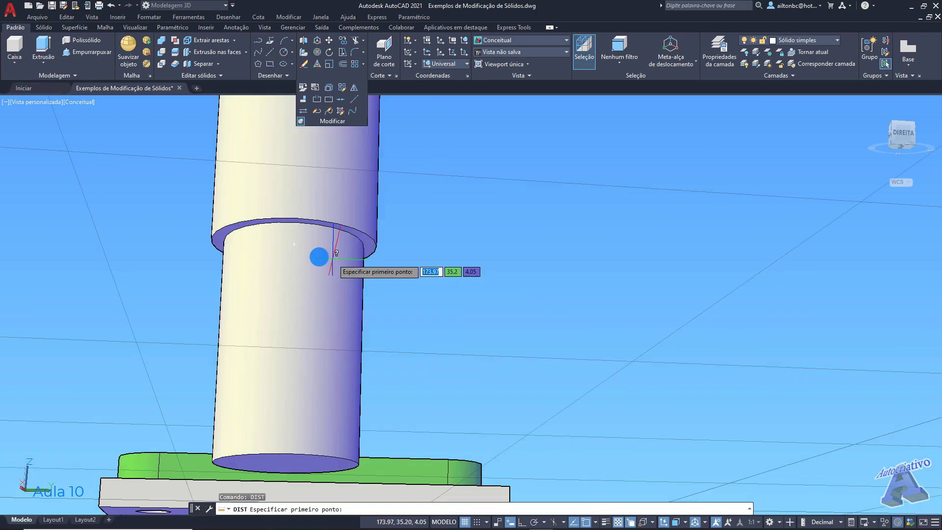
left_click(209, 241)
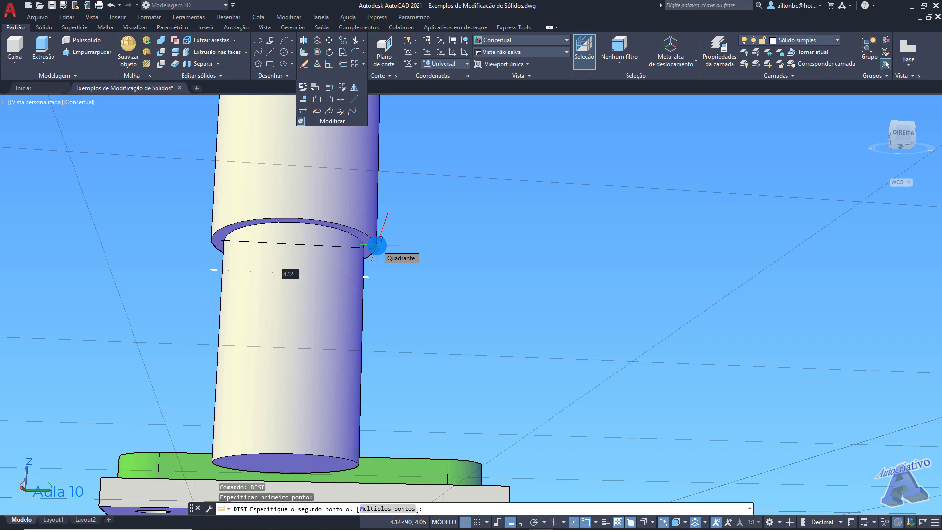
key("Escape")
- Begin moving the scaled pin, with the centre of its bottom face as the base point
middle_click_drag(378, 245, 420, 277, "shift")
left_click(513, 332)
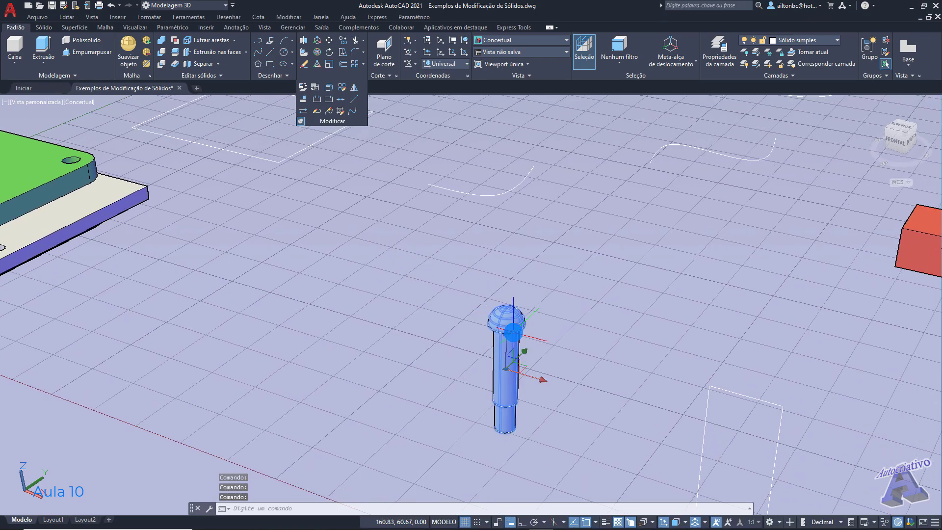
left_click(329, 40)
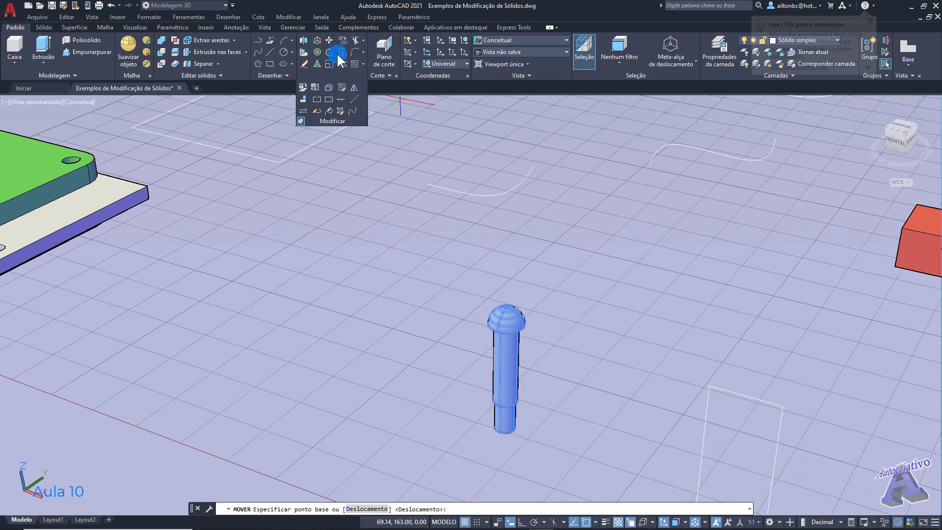
scroll(515, 434, "up", 3)
scroll(518, 434, "up", 3)
middle_click_drag(518, 434, 491, 324)
scroll(490, 324, "down", 1)
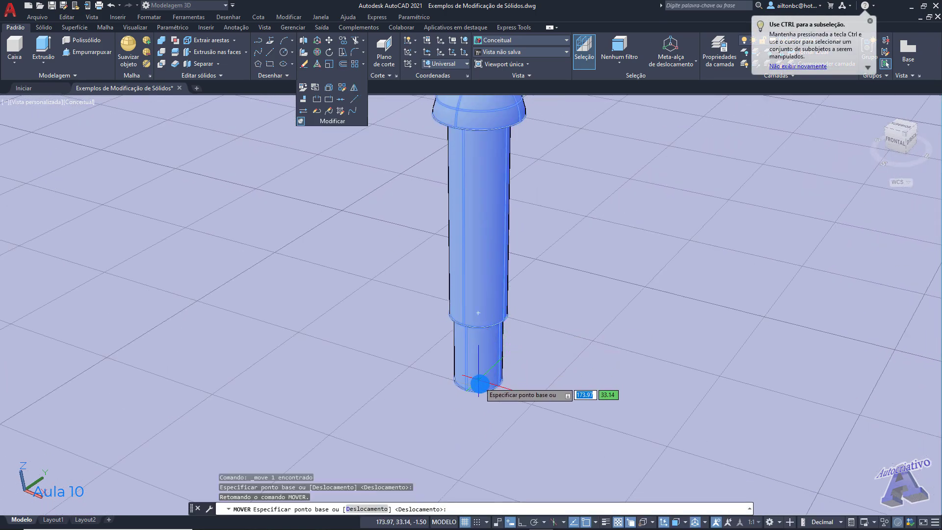
middle_click_drag(487, 386, 480, 274, "shift")
scroll(478, 294, "up", 2)
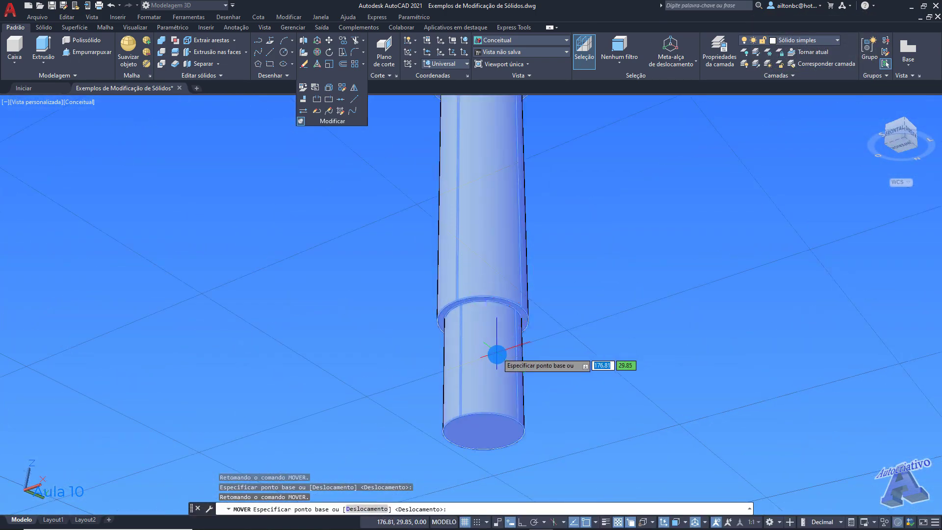
middle_click_drag(489, 431, 481, 325)
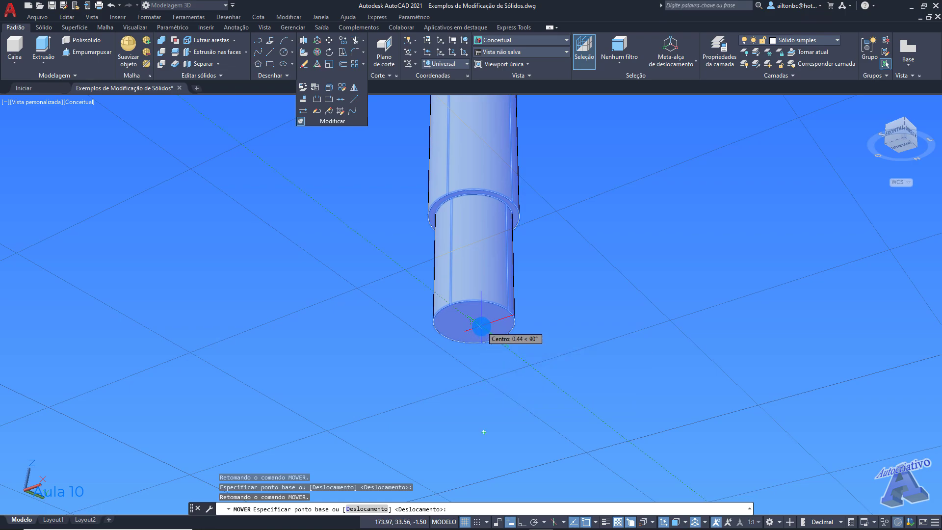
right_click(481, 325, "shift")
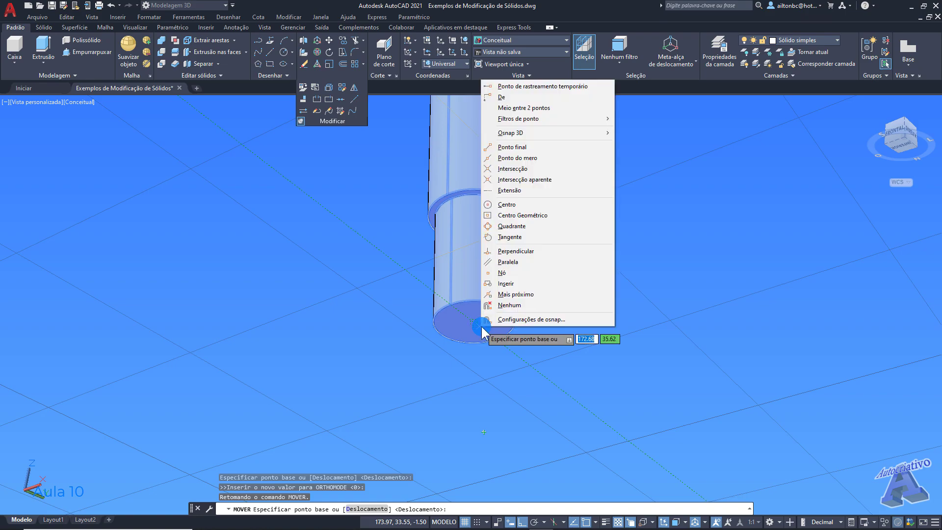
left_click(513, 205)
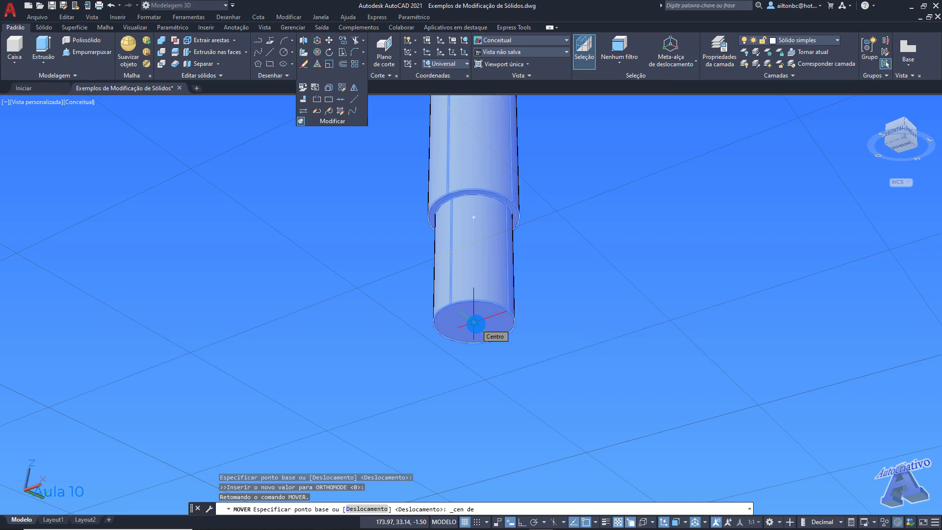
left_click(474, 323)
- Place the pin at the centre of the upper edge of the green bracket's front hole
scroll(399, 310, "down", 3)
middle_click_drag(395, 289, 364, 328, "shift")
middle_click_drag(252, 368, 559, 281)
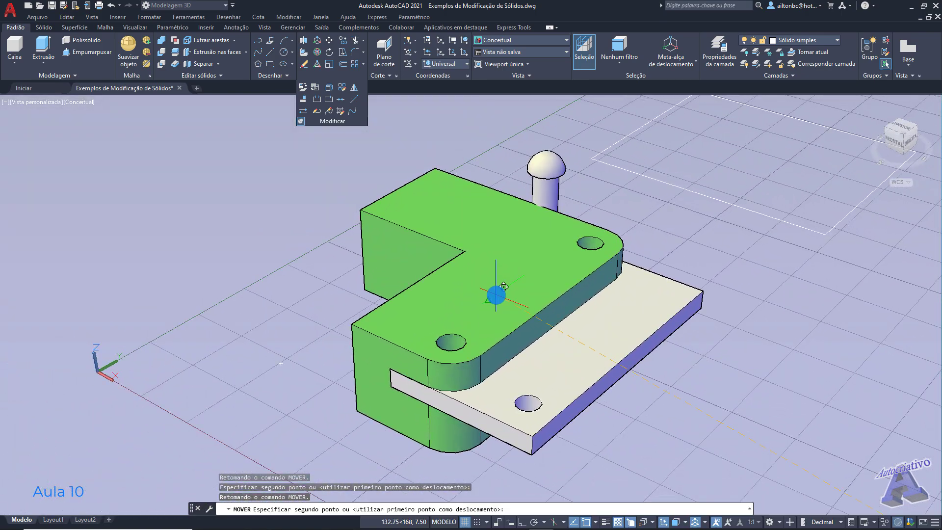
scroll(466, 333, "up", 8)
middle_click_drag(452, 337, 430, 371)
right_click(428, 337, "shift")
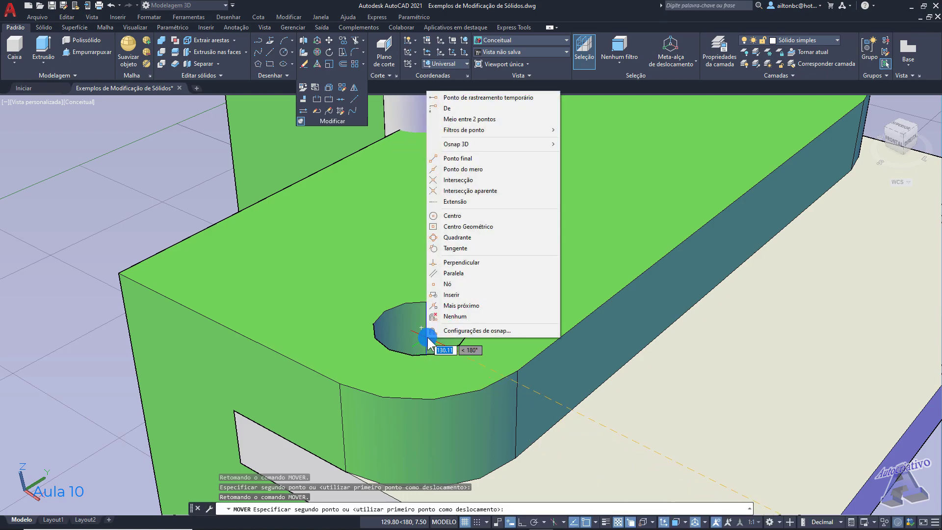
left_click(461, 216)
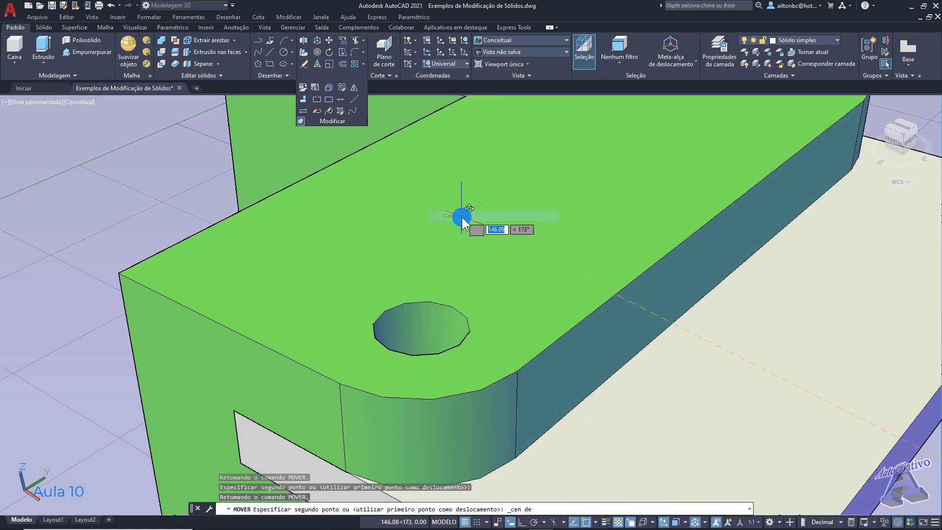
left_click(421, 327)
scroll(421, 328, "down", 10)
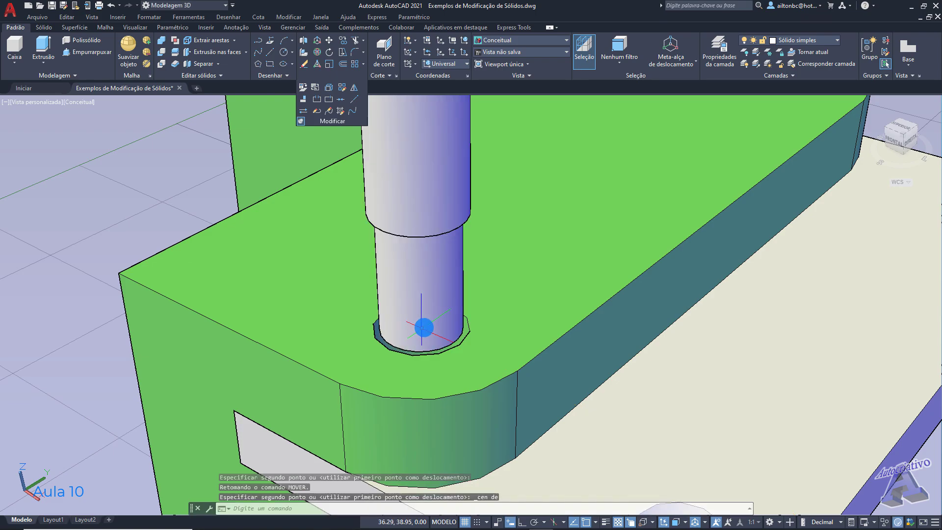
middle_click_drag(441, 322, 477, 315, "shift")
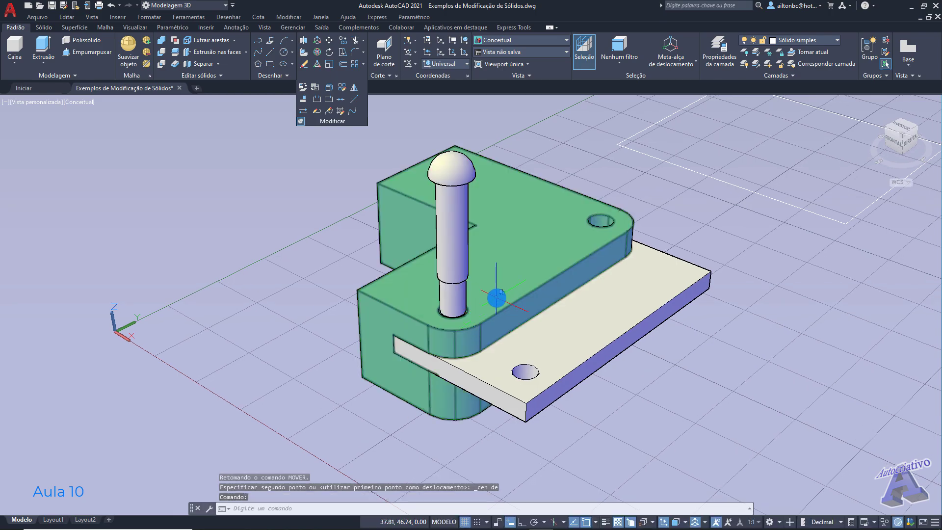
scroll(477, 307, "up", 5)
scroll(480, 307, "down", 3)
middle_click_drag(485, 306, 441, 230, "shift")
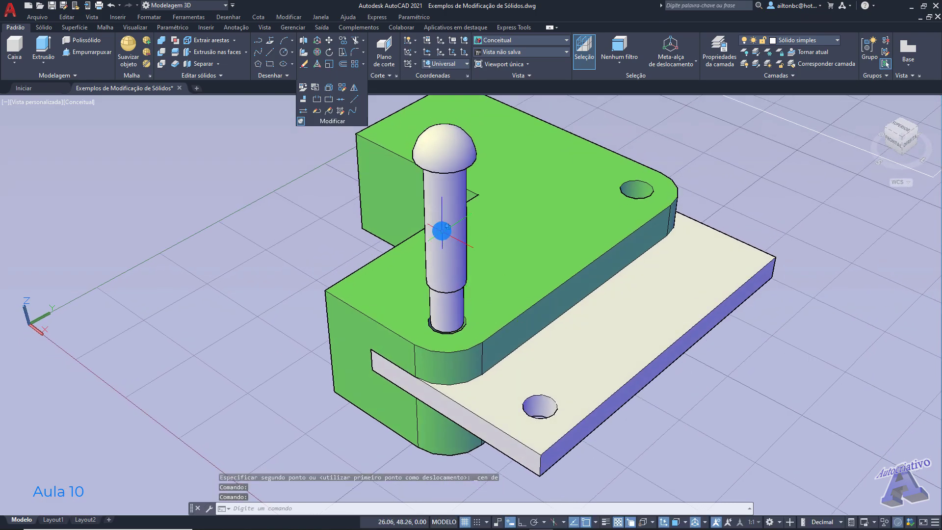
left_click(436, 173)
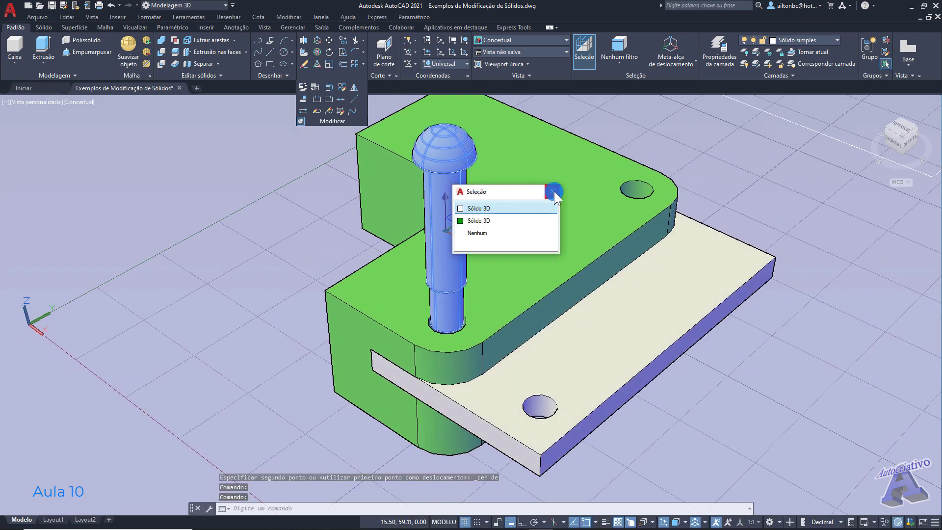
left_click(487, 208)
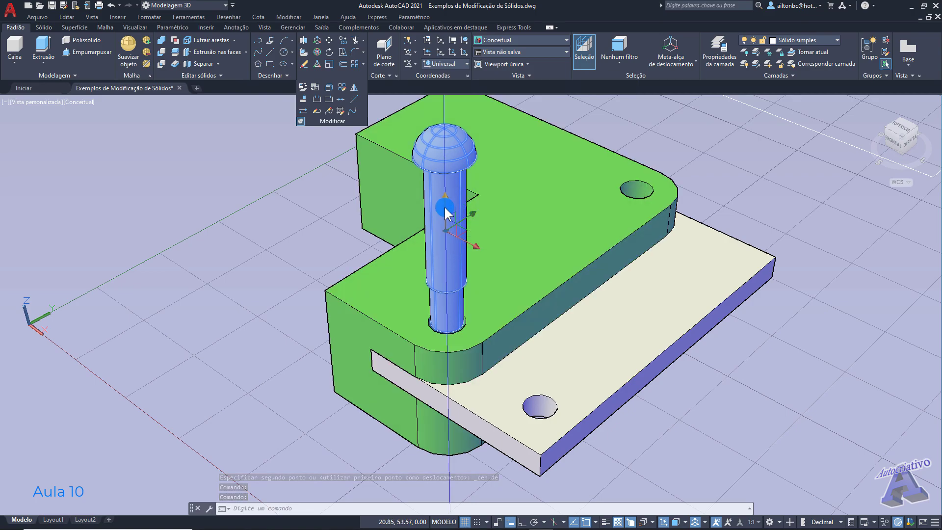
left_click(447, 248)
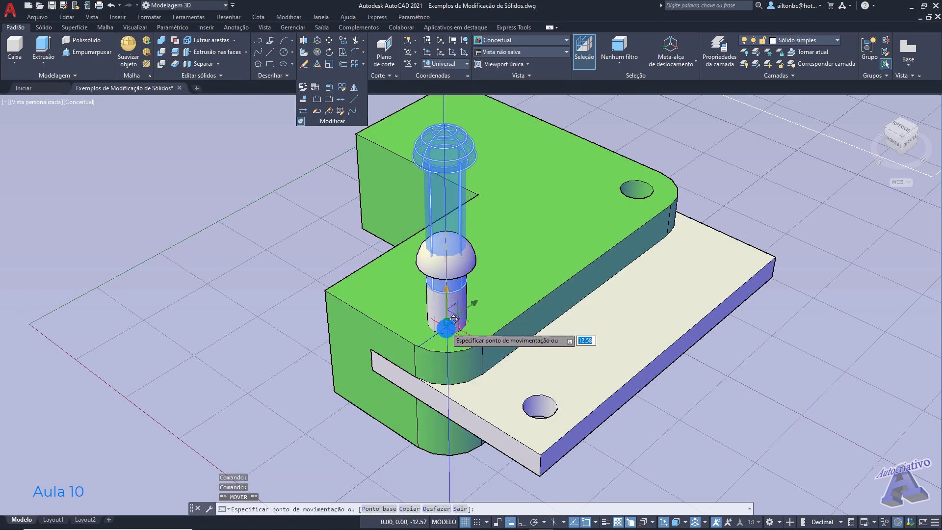
scroll(458, 292, "up", 2)
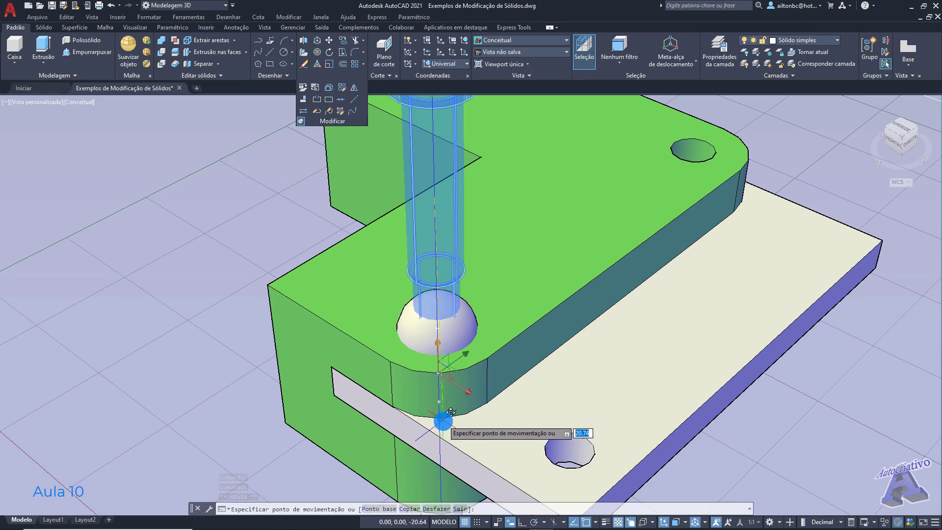
key("Escape")
scroll(445, 421, "down", 2)
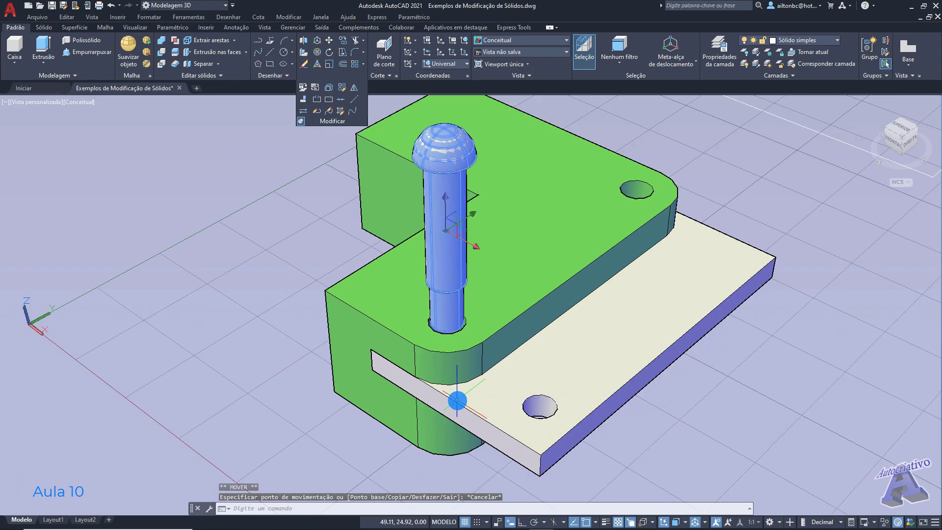
mouse_move(505, 295)
middle_mouse_down("shift")
mouse_move(499, 301)
mouse_move(517, 267)
mouse_move(494, 299)
middle_mouse_up("shift")
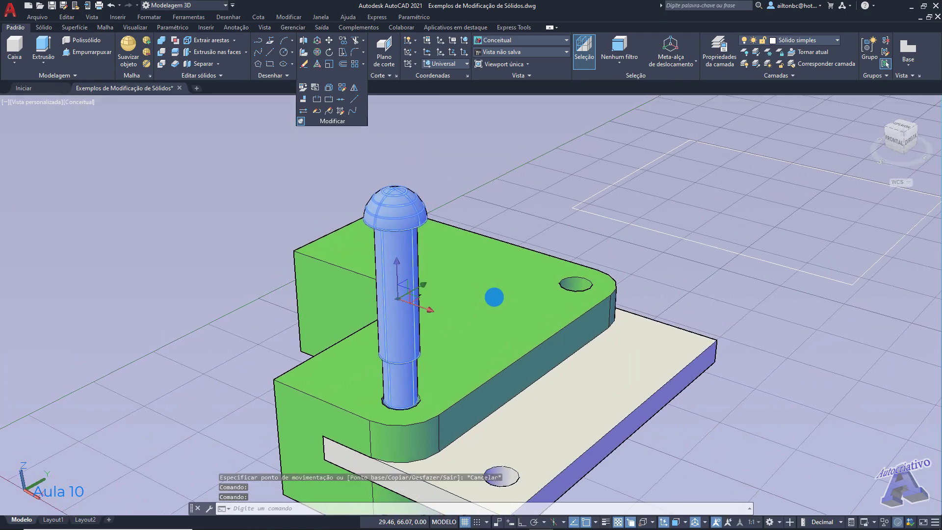
scroll(494, 299, "down", 2)
key("Escape")
- Measure the distance from the rim of the pin's head to the bracket's upper edge with DIST, taking the measurement twice
scroll(476, 256, "up", 2)
middle_click_drag(473, 256, 499, 226)
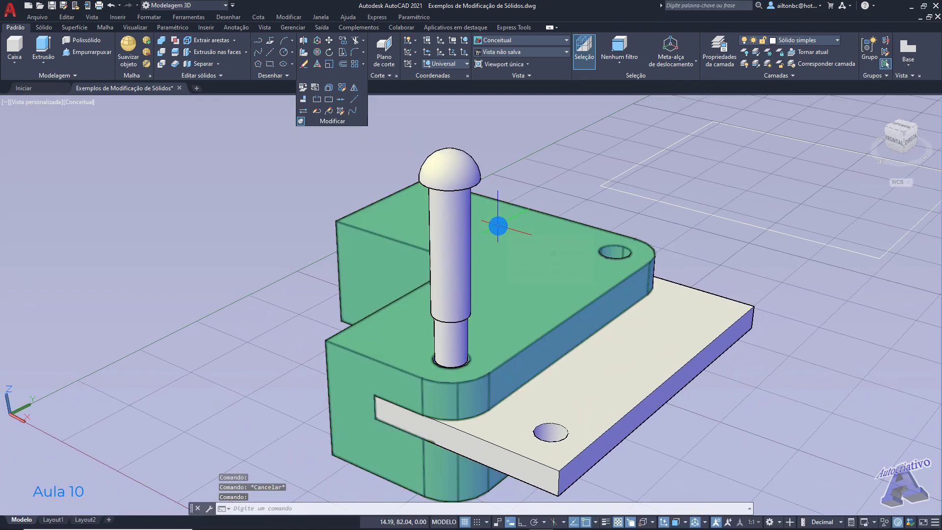
key("Return")
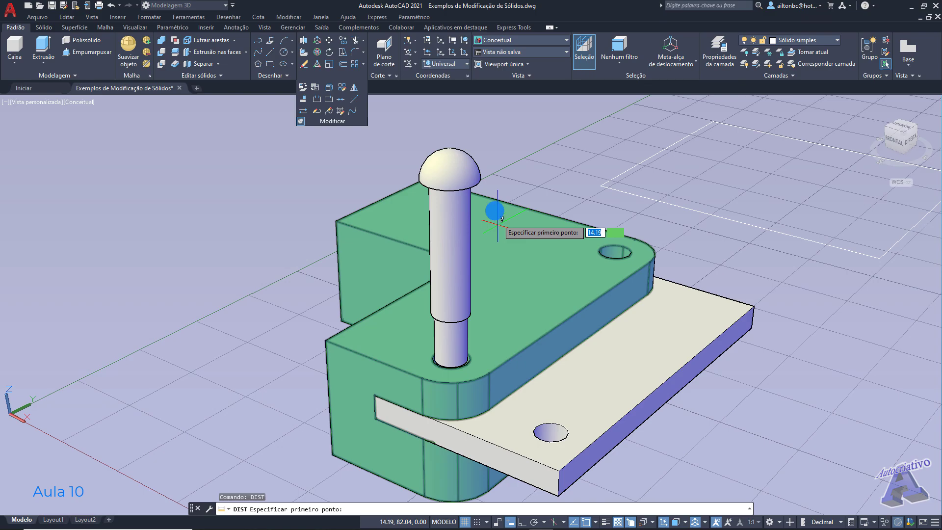
left_click(476, 185)
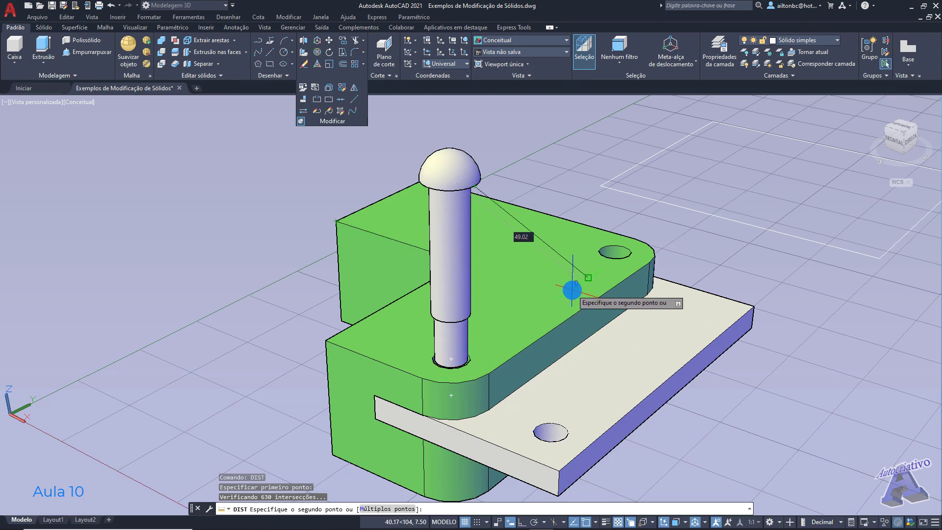
left_click(578, 312)
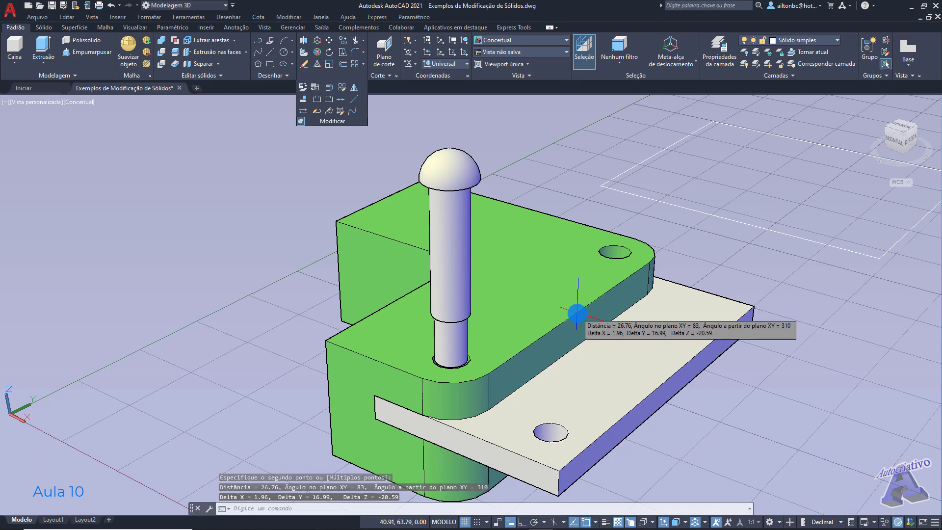
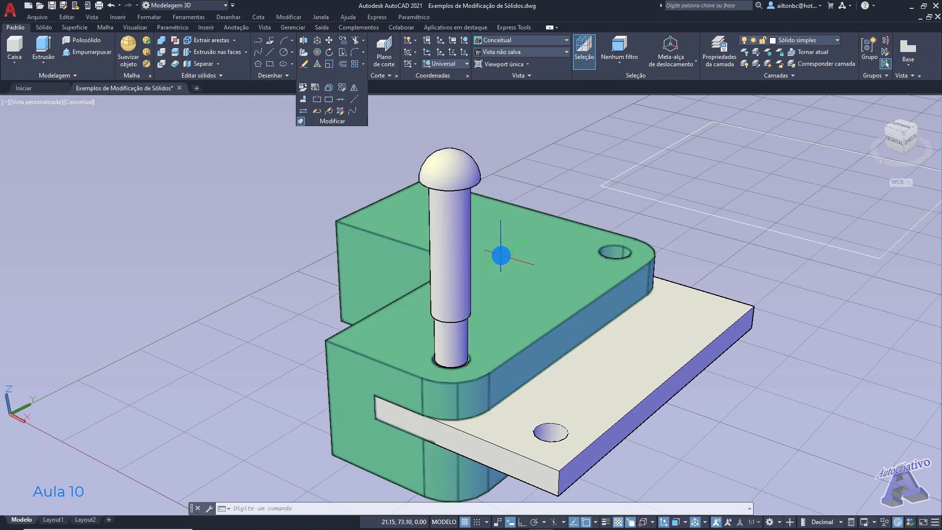
type("di")
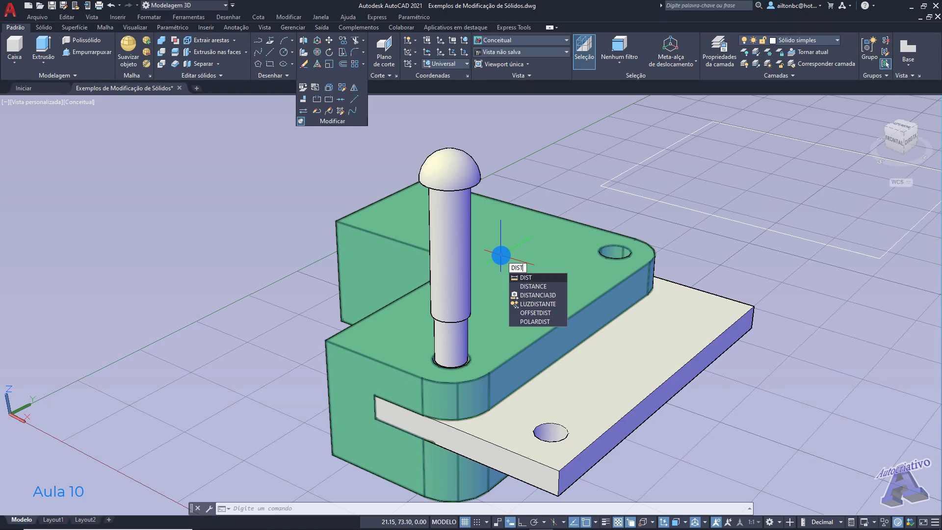
key("Return")
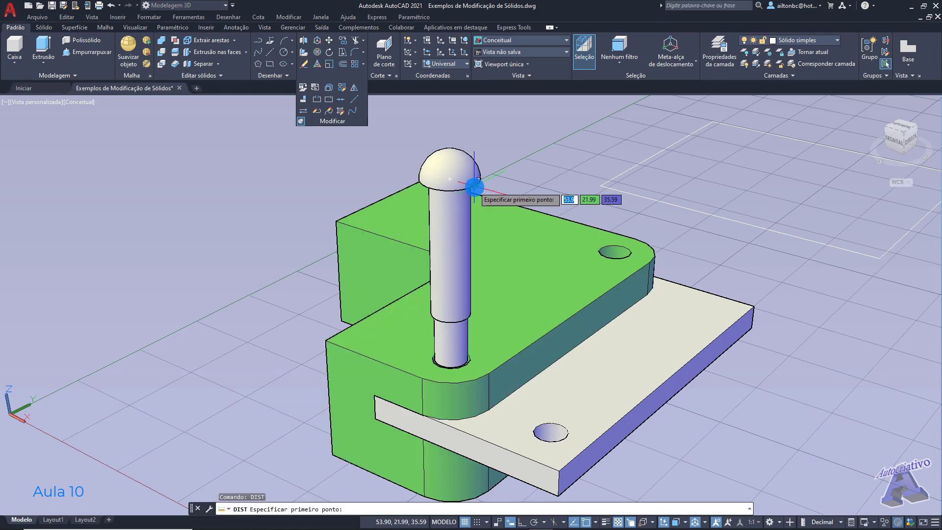
left_click(476, 186)
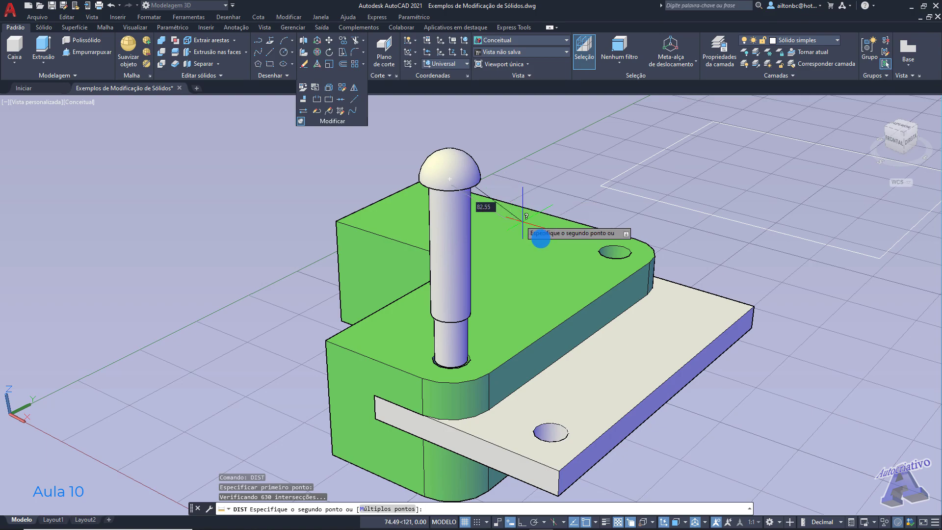
left_click(576, 312)
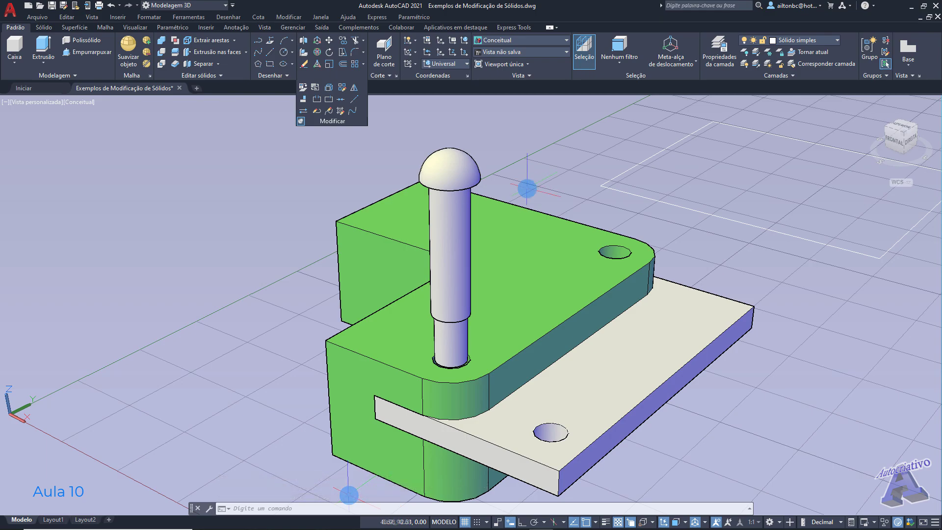
- Try to move the pin by -20.59 along Z with Ortho on, using a base point on the rim of its head
middle_click_drag(533, 187, 547, 206)
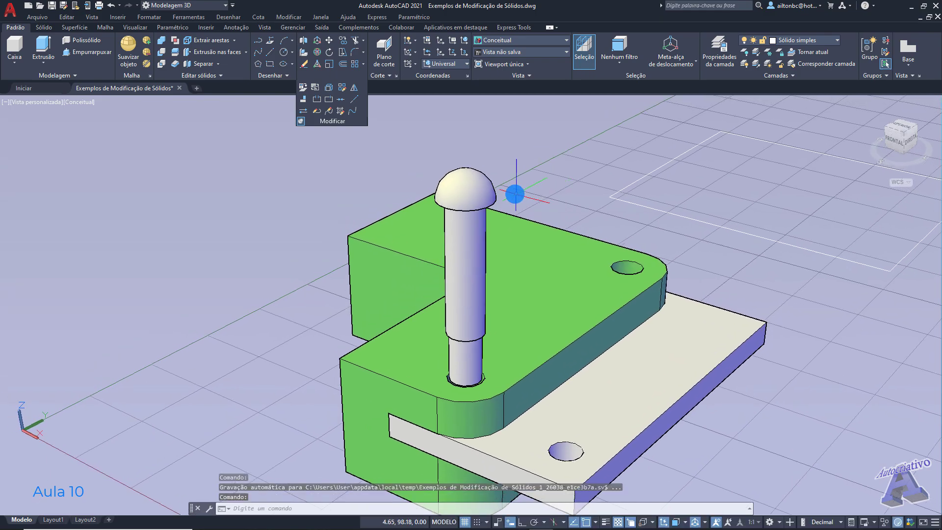
left_click(493, 189)
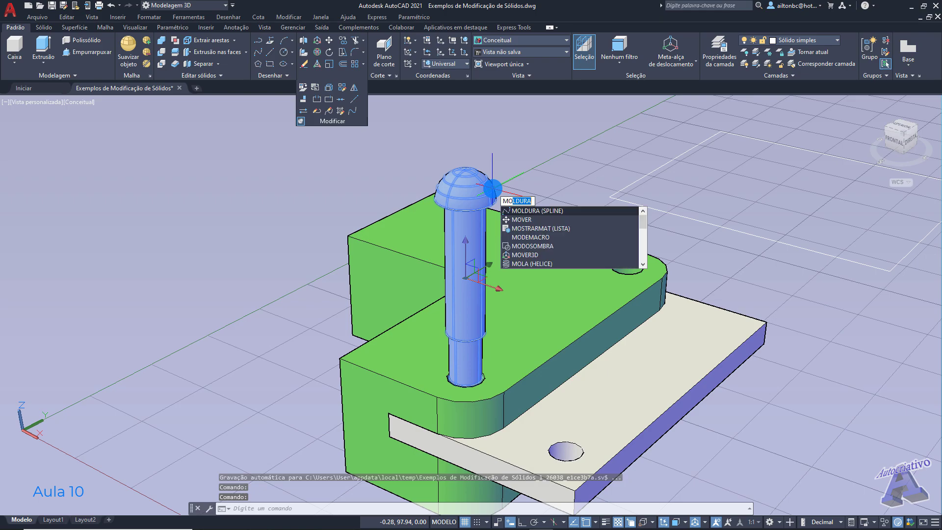
left_click(523, 219)
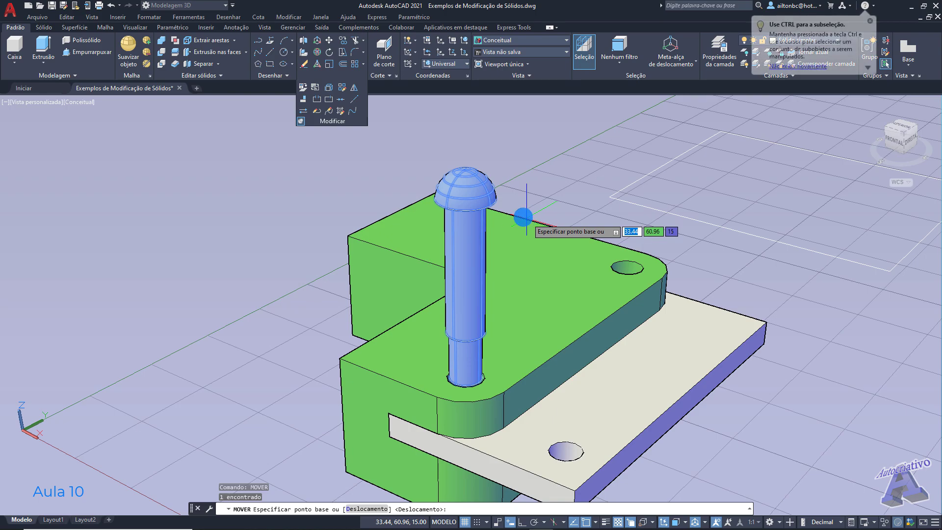
left_click(490, 205)
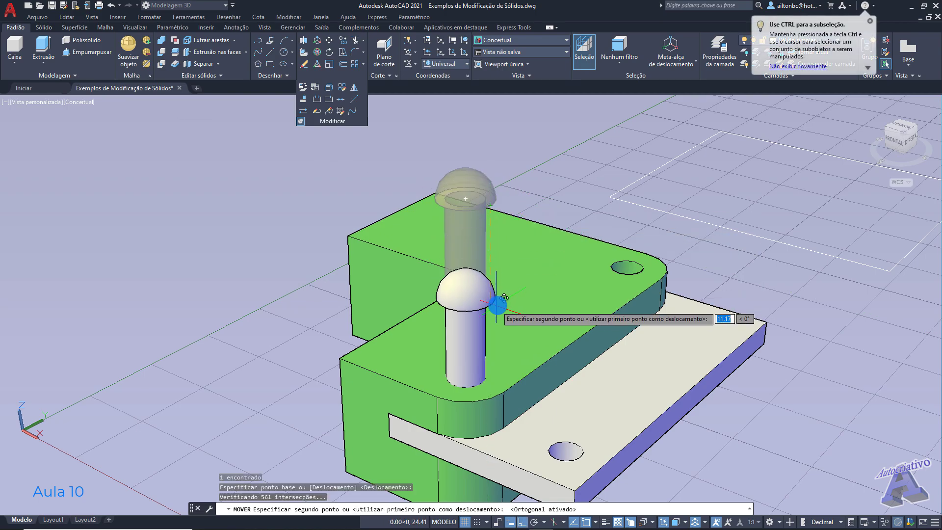
scroll(479, 309, "down", 5)
key("F8")
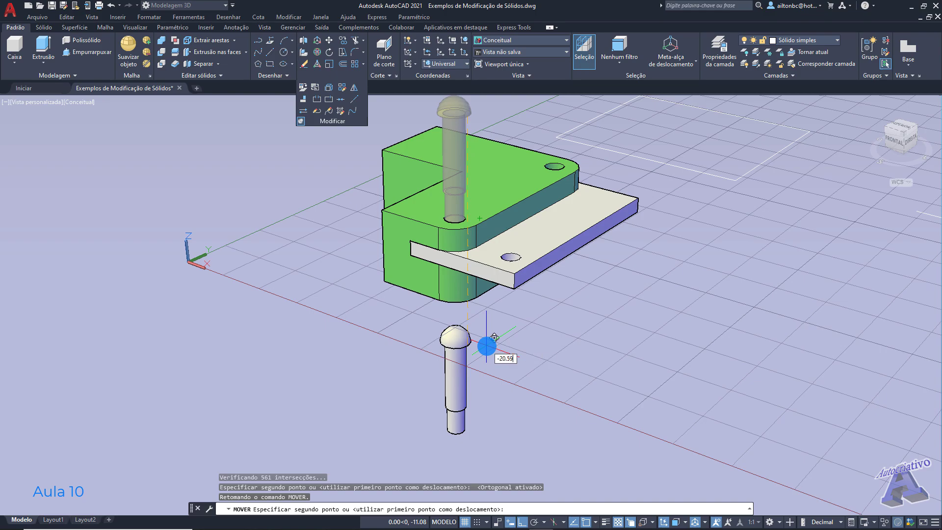
key("Return")
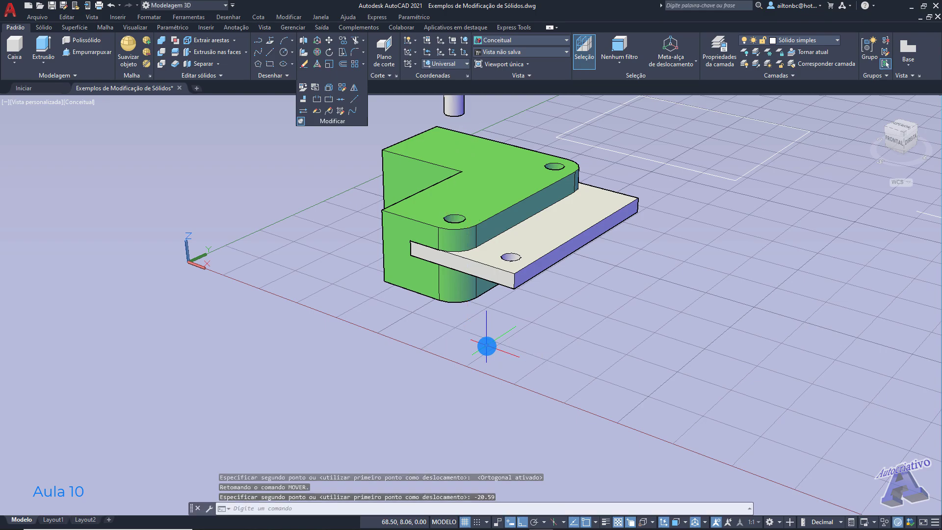
- Undo the last move of the pin
key("ctrl+z")
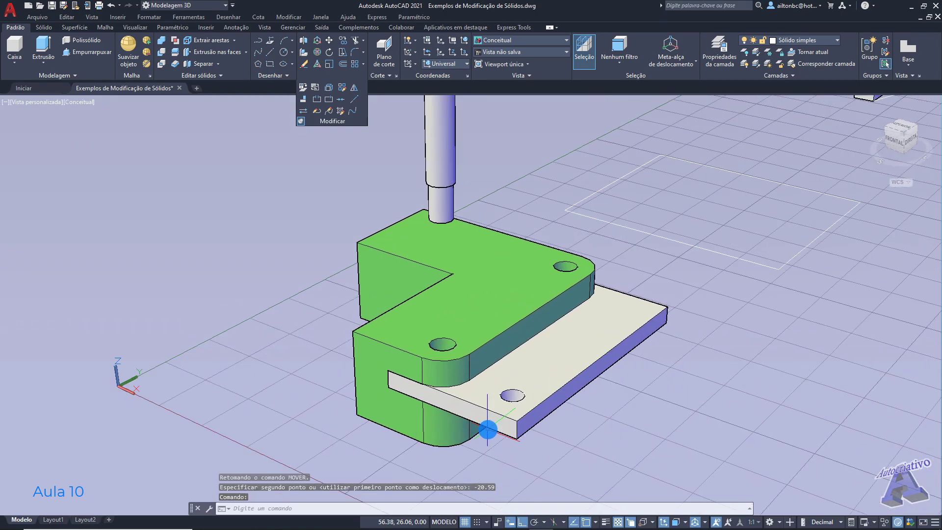
key("ctrl+z")
key("ctrl+z")
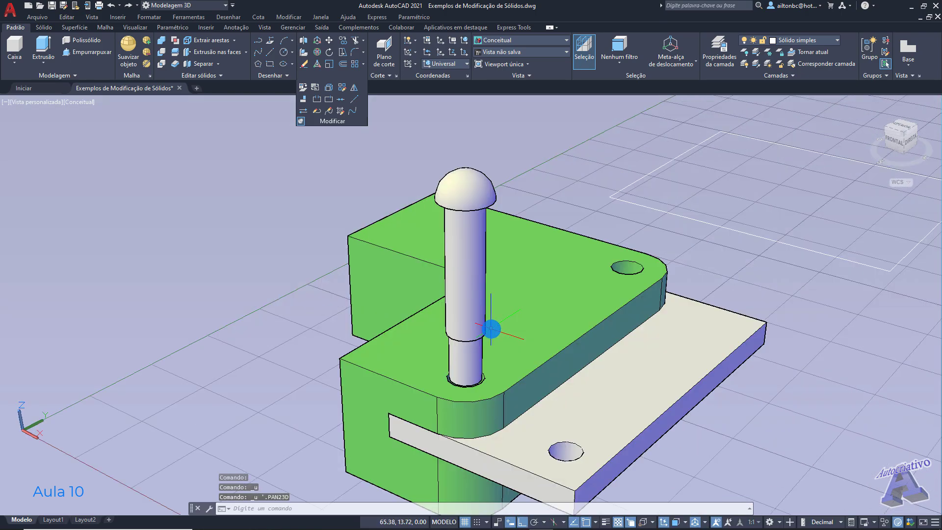
- Move the pin 20.59 straight down along Z into the bracket's front hole, from a base point on its head's rim with Ortho on
left_click(461, 218)
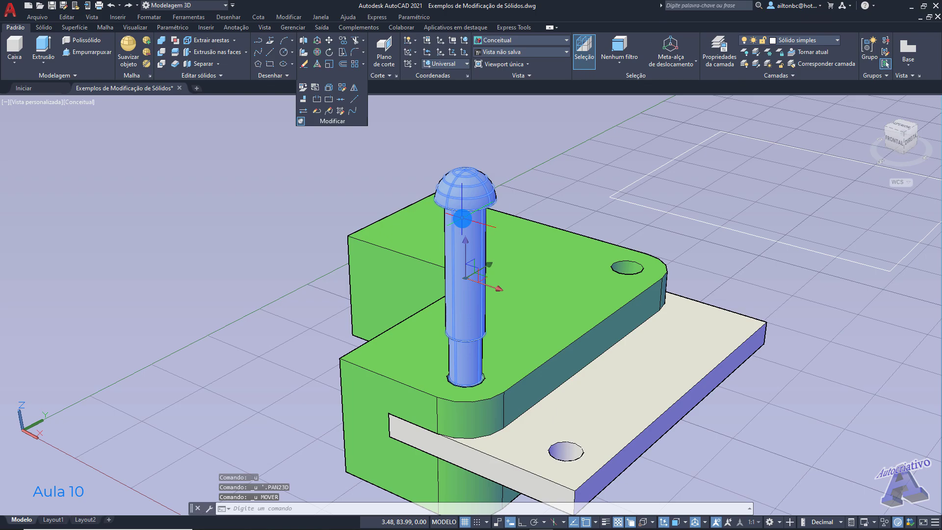
left_click(494, 254)
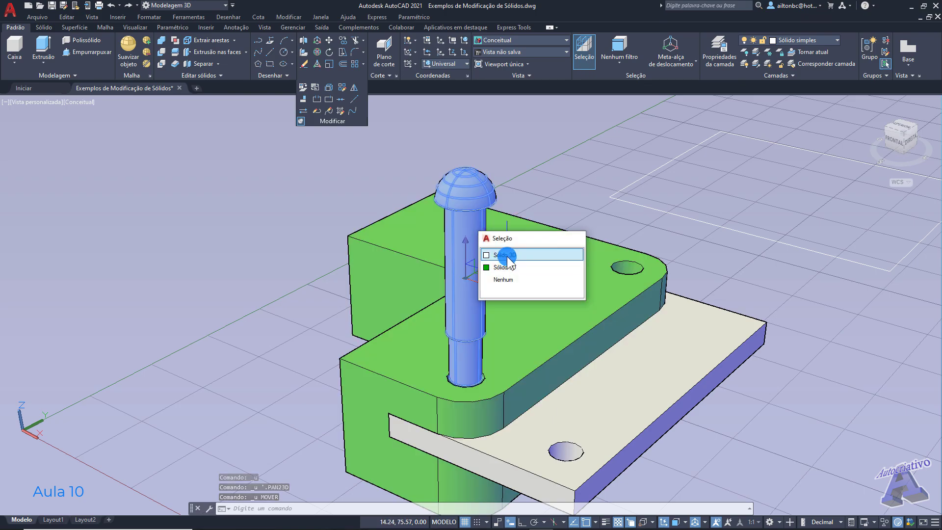
left_click(508, 255)
type("M")
key("Return")
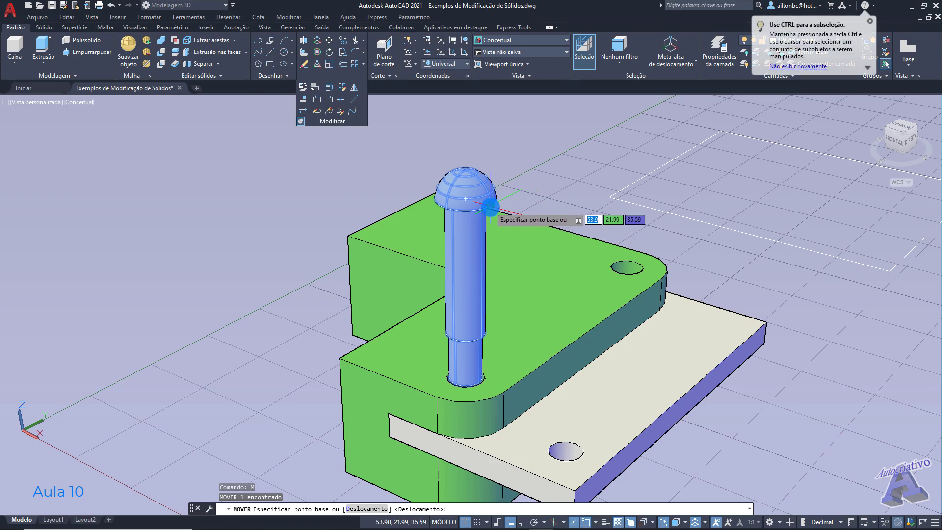
left_click(491, 218)
scroll(487, 285, "down", 3)
middle_click_drag(488, 407, 479, 381)
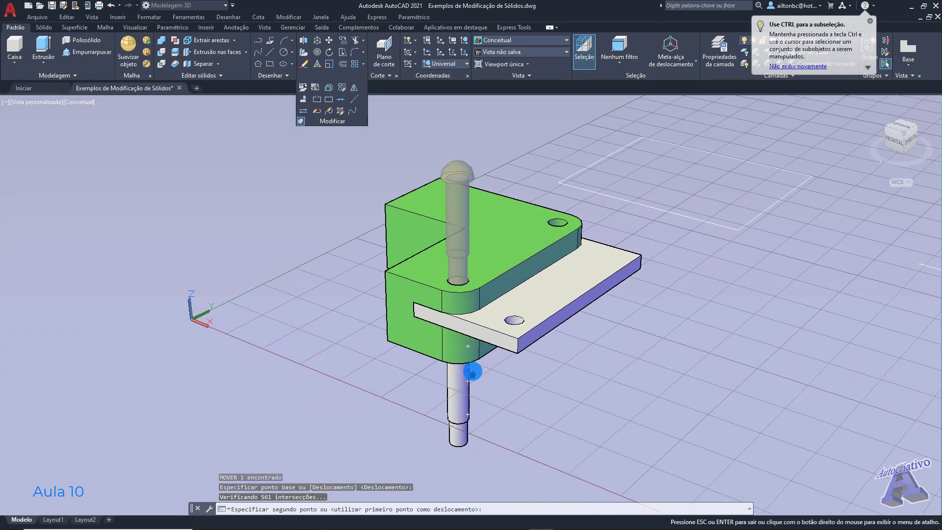
key("F8")
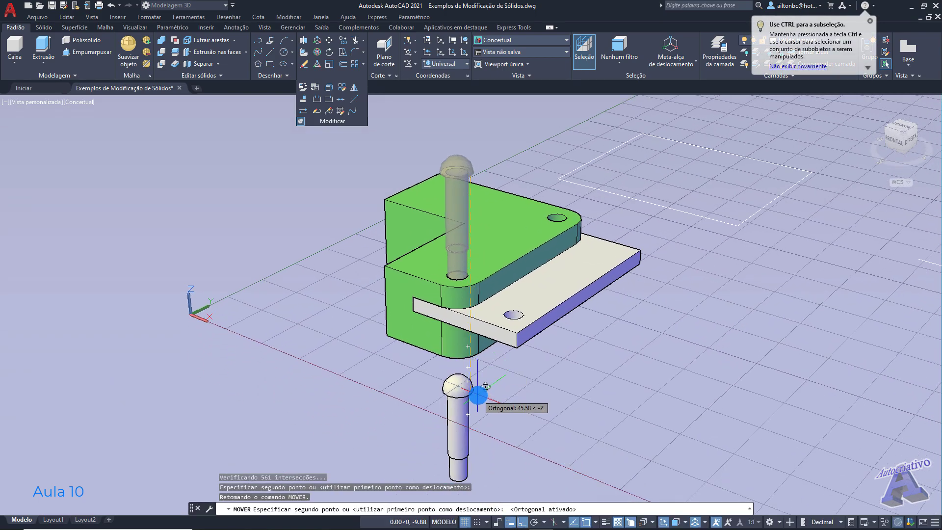
mouse_move(481, 387)
middle_mouse_down("shift")
mouse_move(475, 351)
mouse_move(480, 369)
middle_mouse_up("shift")
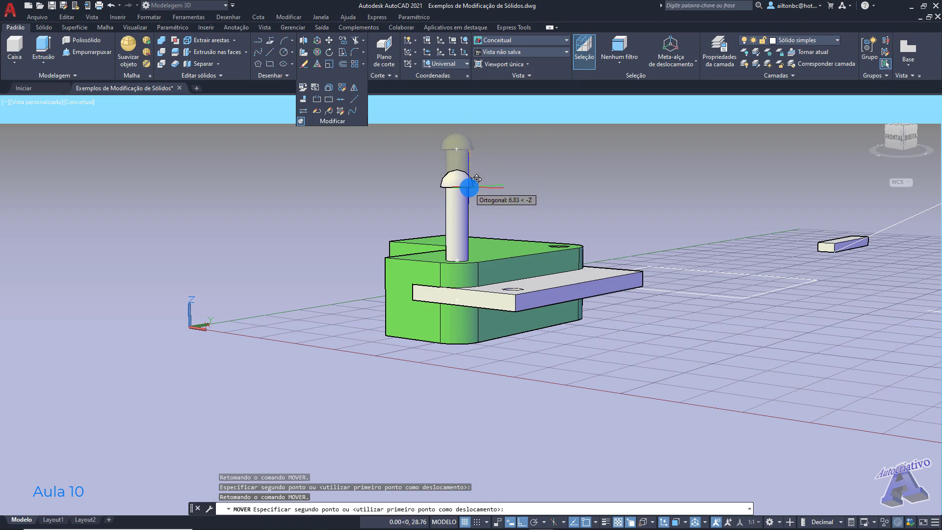
type("9")
key("Return")
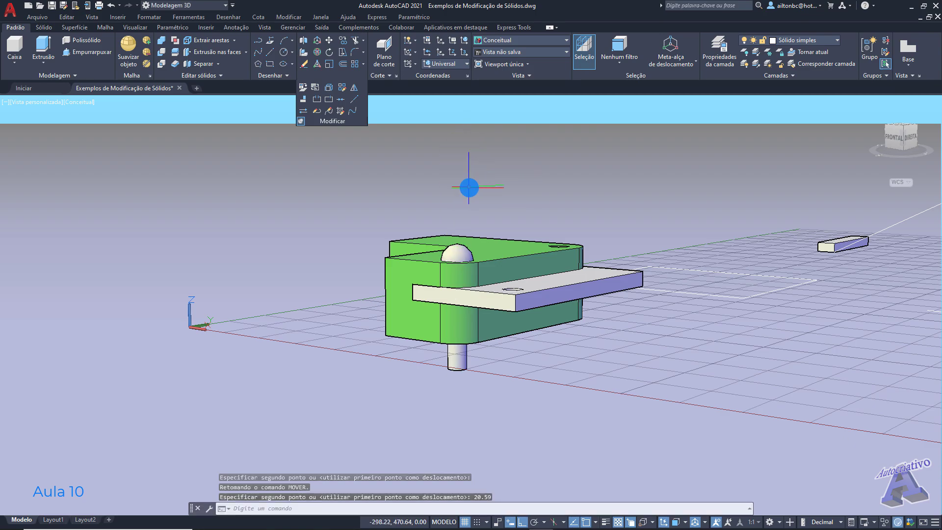
middle_click_drag(469, 187, 480, 257, "shift")
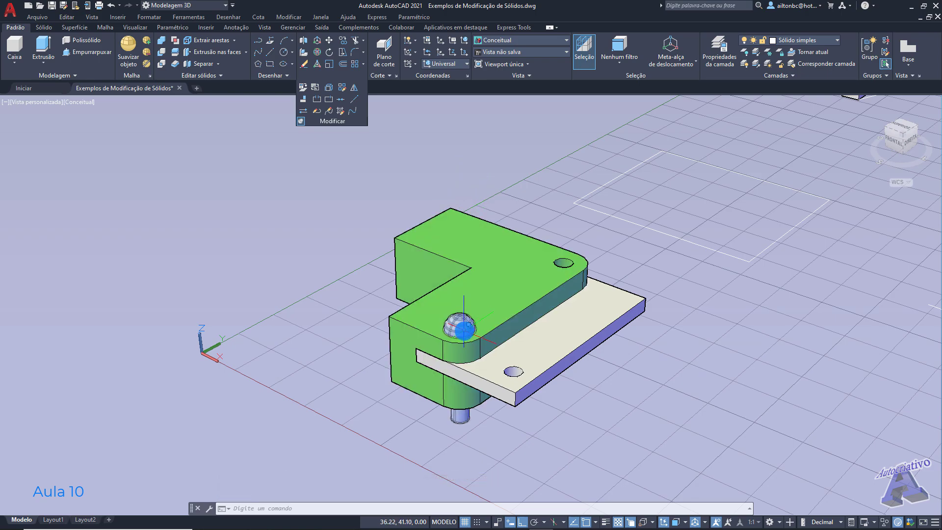
mouse_move(457, 219)
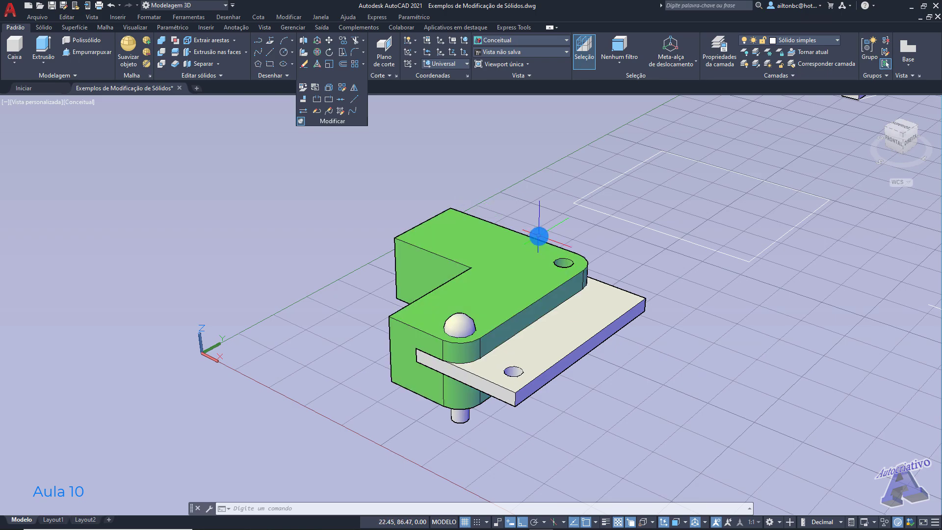
- Mirror the domed pin in 3D across a vertical three-point plane through the middle of the green bracket, keeping the source pin
scroll(582, 245, "down", 3)
middle_click_drag(541, 273, 476, 330)
scroll(431, 354, "up", 4)
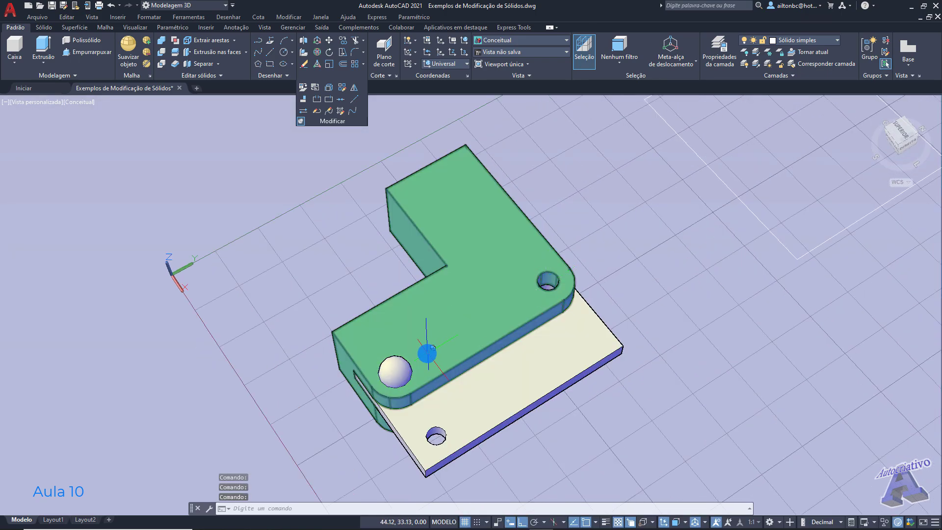
left_click(402, 358)
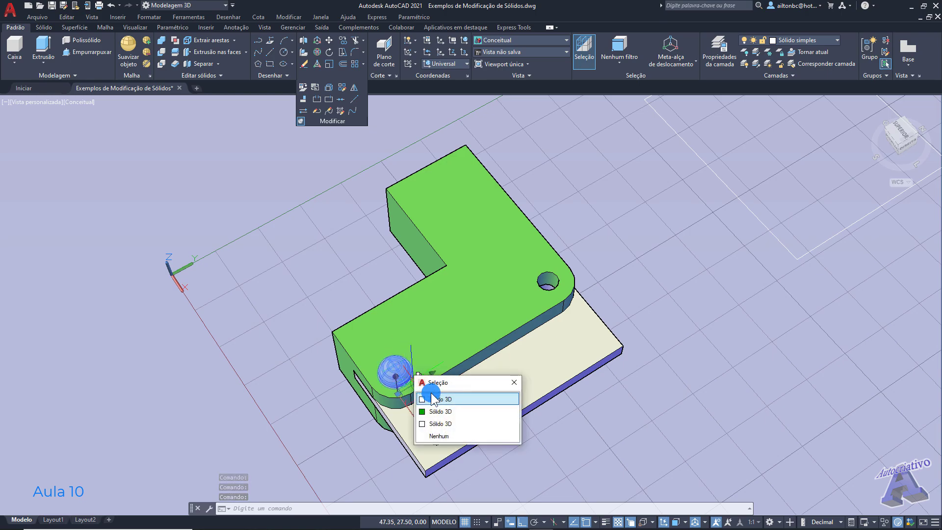
left_click(450, 399)
left_click(321, 67)
left_click(303, 40)
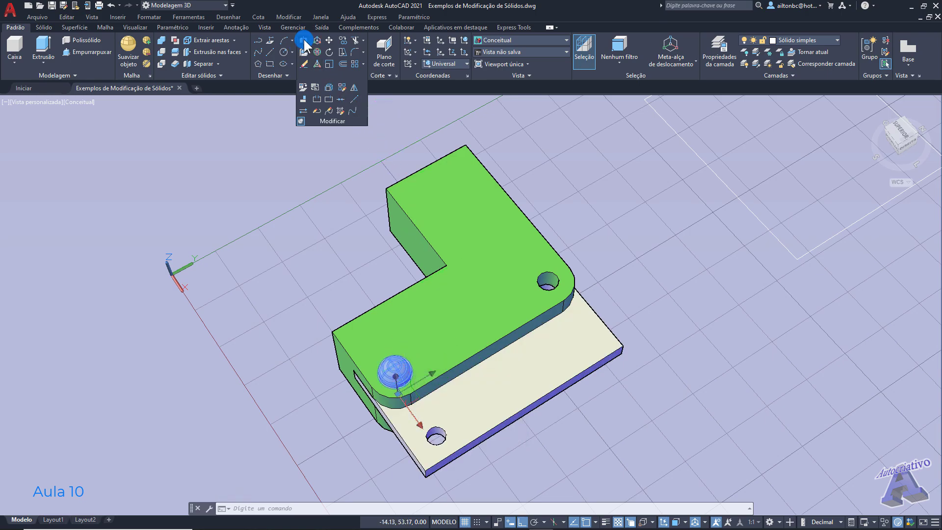
left_click(489, 346)
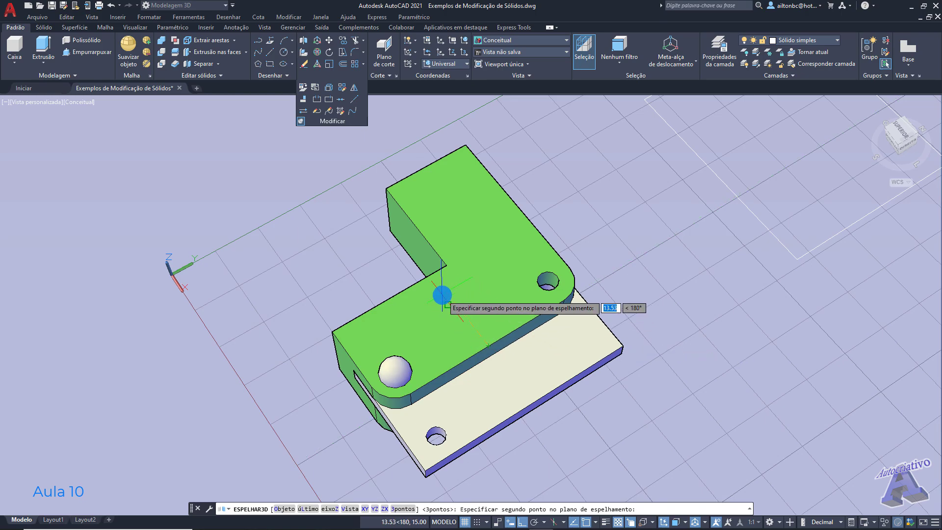
left_click(432, 276)
middle_click_drag(437, 224, 450, 156, "shift")
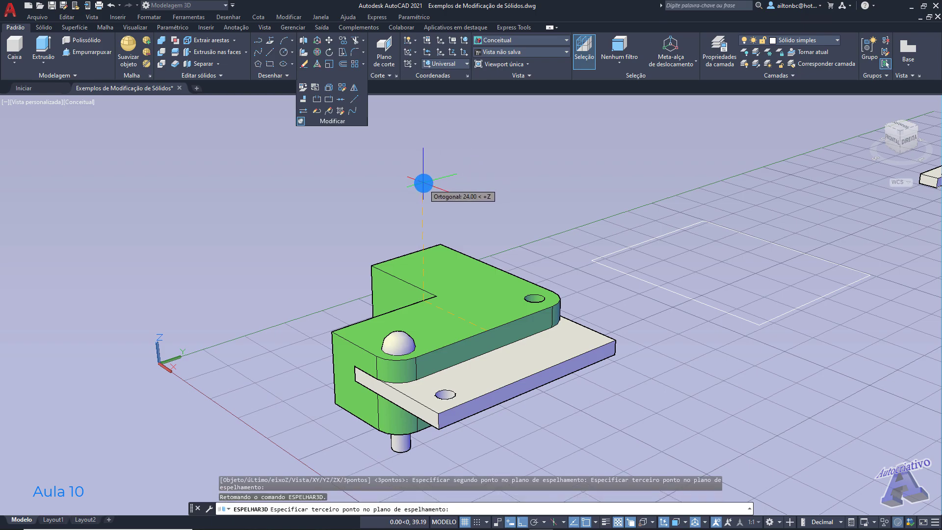
left_click(423, 182)
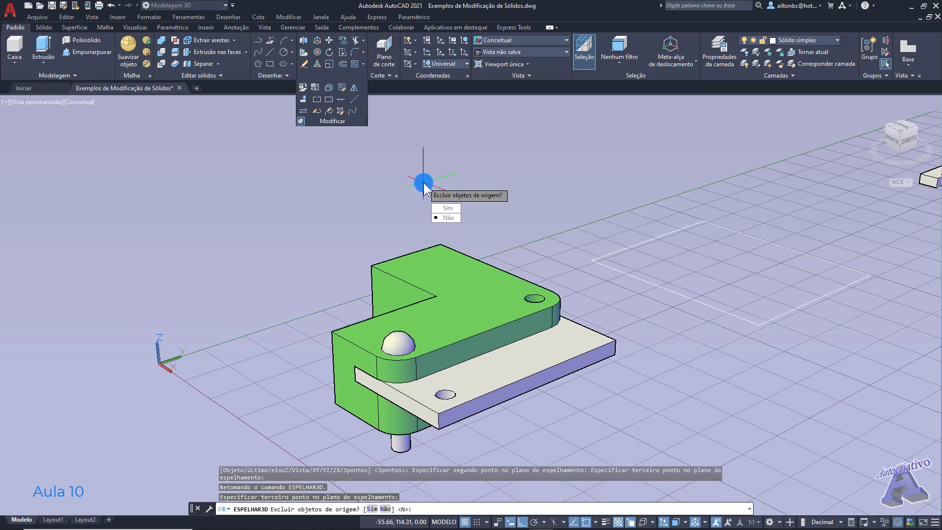
key("Return")
- Copy the mirrored pin four times in a row along the X direction beside the bracket
mouse_move(527, 291)
middle_mouse_down("shift")
mouse_move(511, 319)
mouse_move(431, 370)
mouse_move(349, 204)
mouse_move(321, 185)
mouse_move(338, 249)
mouse_move(444, 319)
mouse_move(518, 325)
mouse_move(518, 304)
middle_mouse_up("shift")
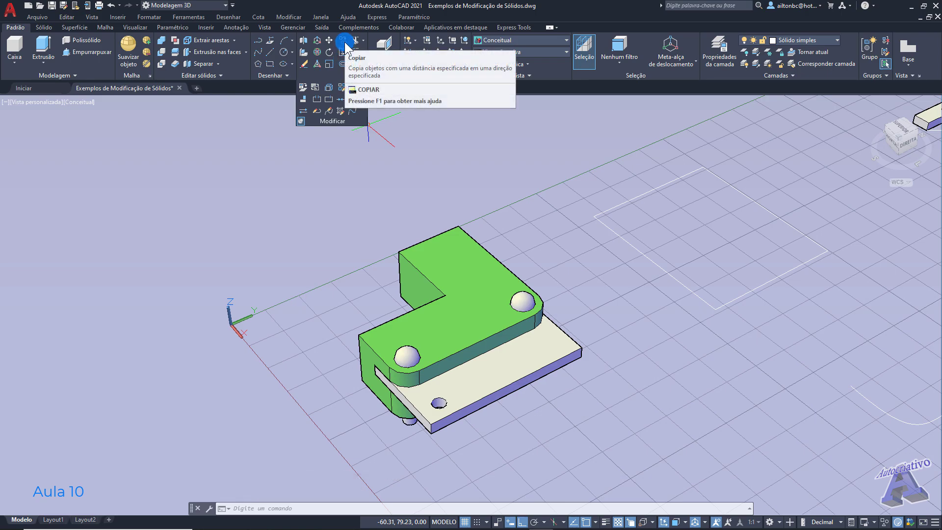
middle_click_drag(415, 184, 447, 175, "shift")
middle_click_drag(463, 217, 399, 188)
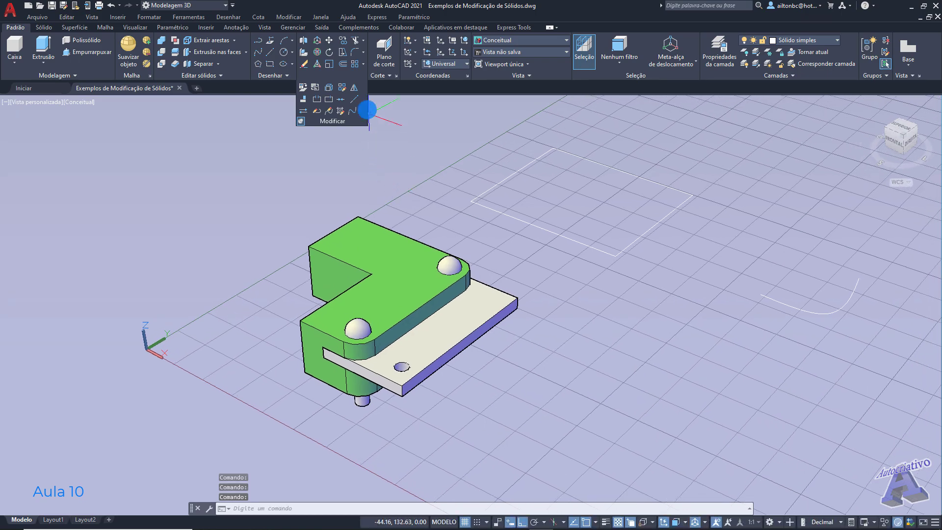
left_click(344, 42)
left_click(450, 265)
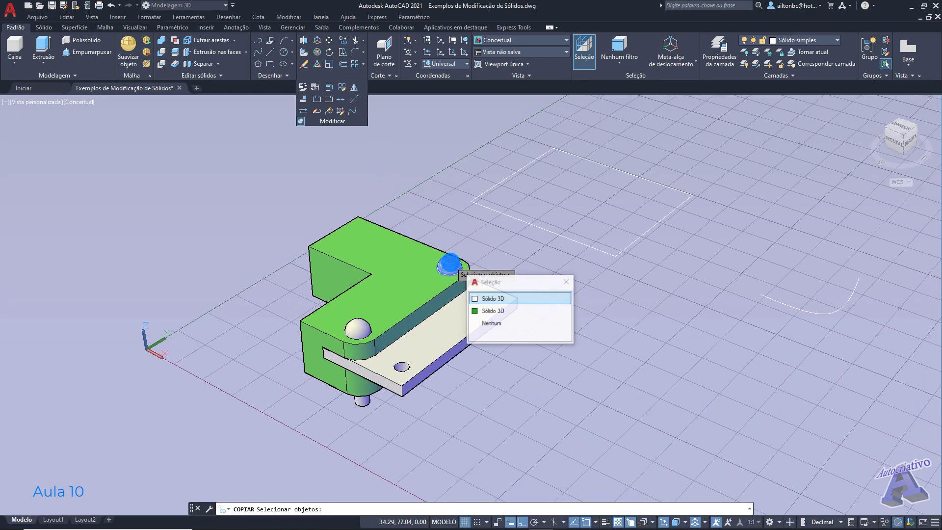
key("Return")
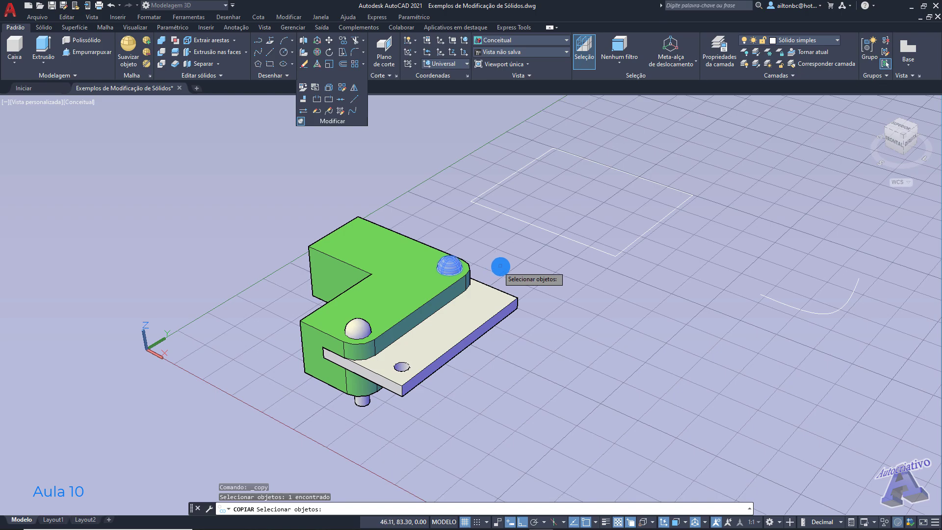
key("Return")
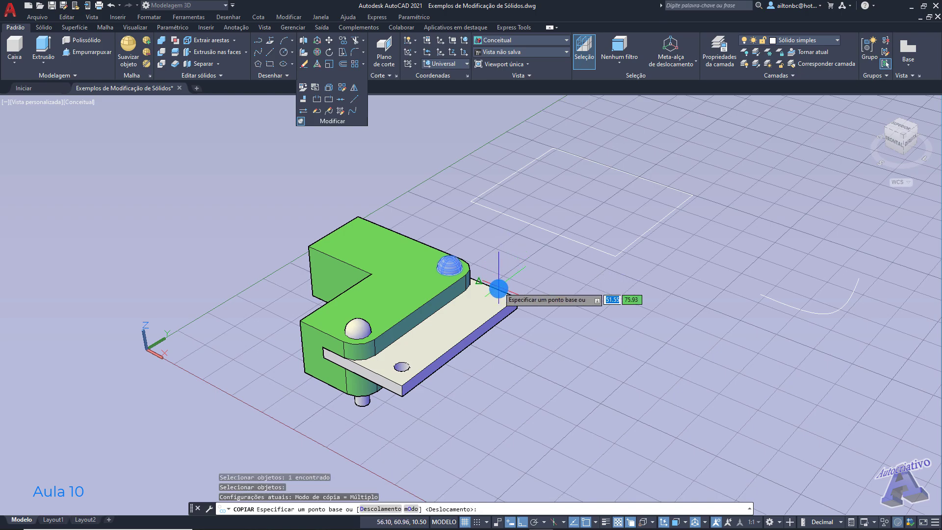
left_click(469, 268)
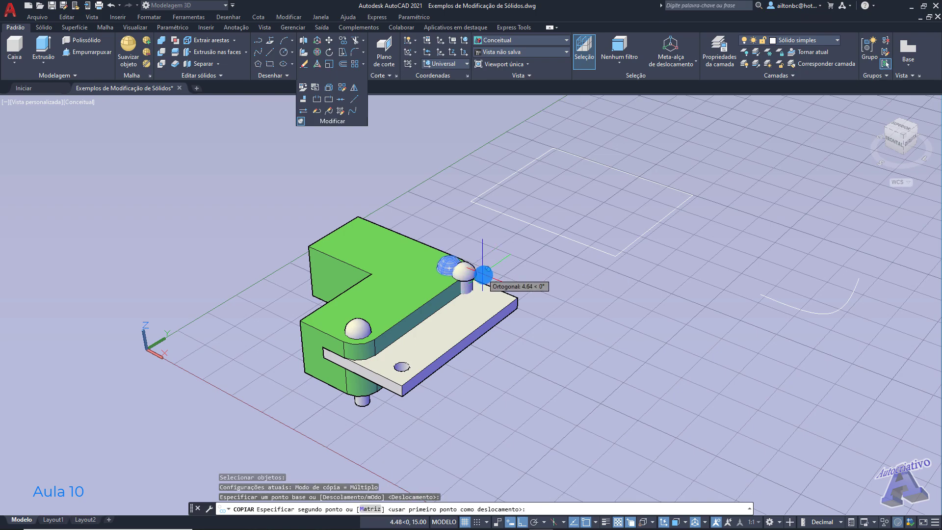
left_click(560, 303)
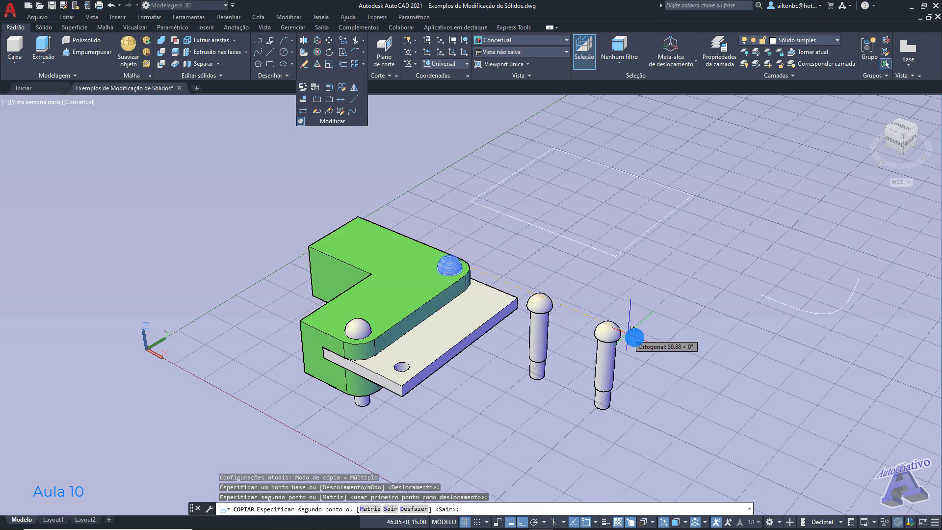
left_click(638, 336)
left_click(707, 362)
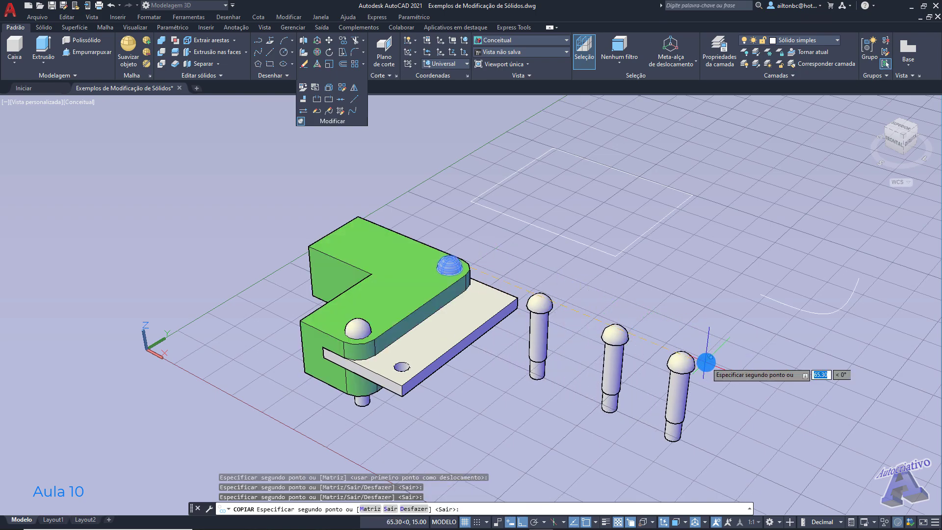
left_click(765, 386)
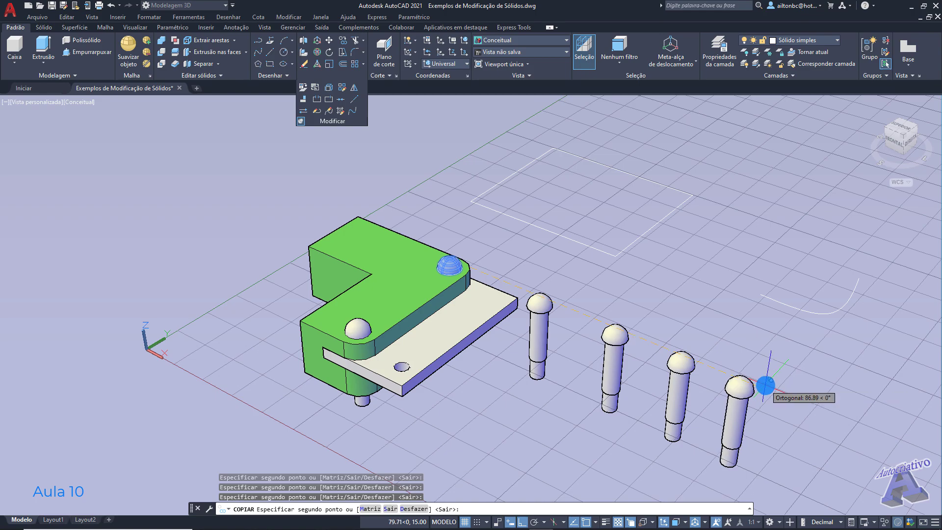
key("Escape")
- Delete the three loose pins farthest from the bracket, keeping the nearest one
left_click(774, 434)
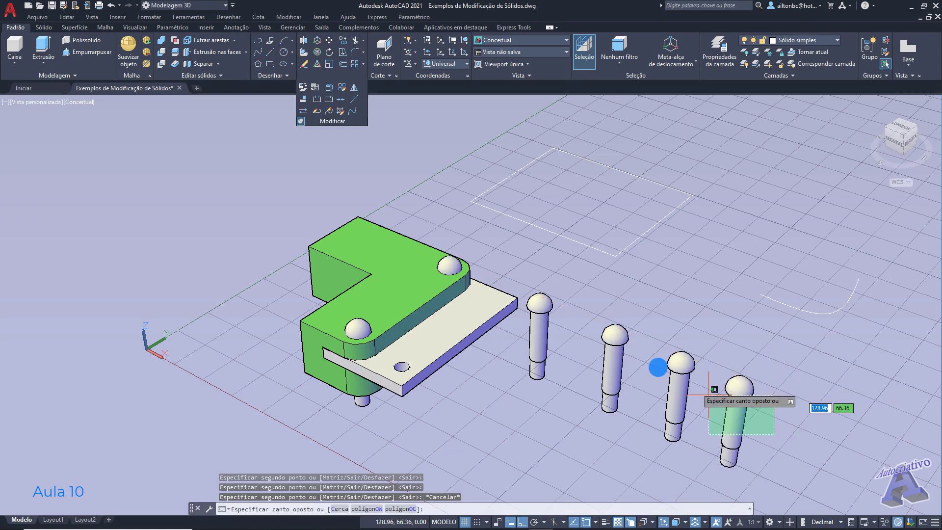
key("Escape")
mouse_move(572, 349)
middle_mouse_down("shift")
mouse_move(587, 338)
mouse_move(577, 337)
middle_mouse_up("shift")
scroll(616, 352, "up", 2)
middle_click_drag(616, 352, 549, 310)
left_click(608, 392)
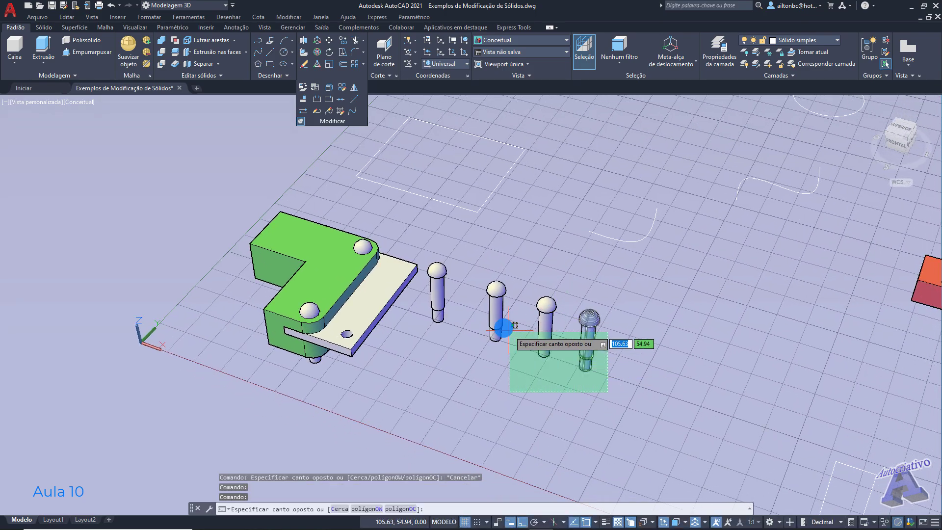
left_click(476, 296)
key("Delete")
- Copy the remaining loose pin as a linear array of 5 items along the X direction, using its head as base point
scroll(448, 282, "up", 3)
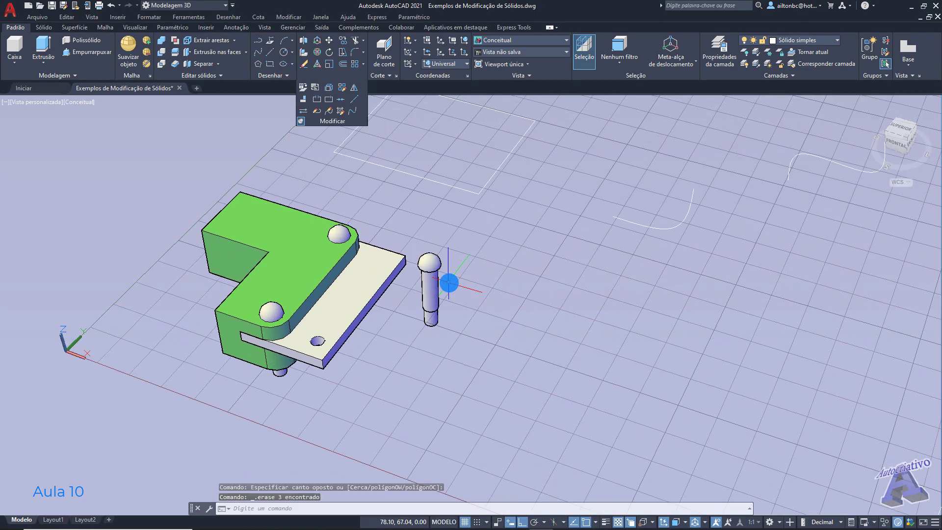
middle_click_drag(450, 286, 499, 309)
scroll(498, 309, "up", 1)
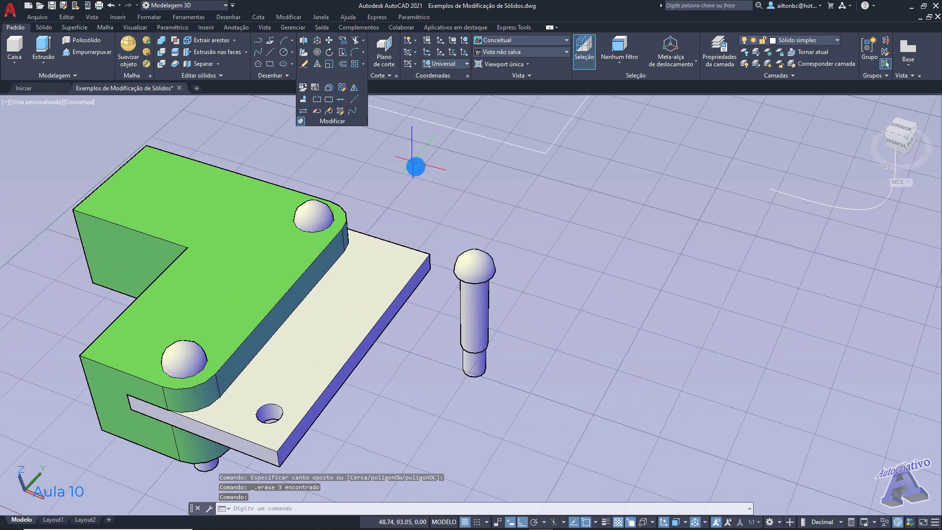
left_click(344, 44)
left_click(485, 266)
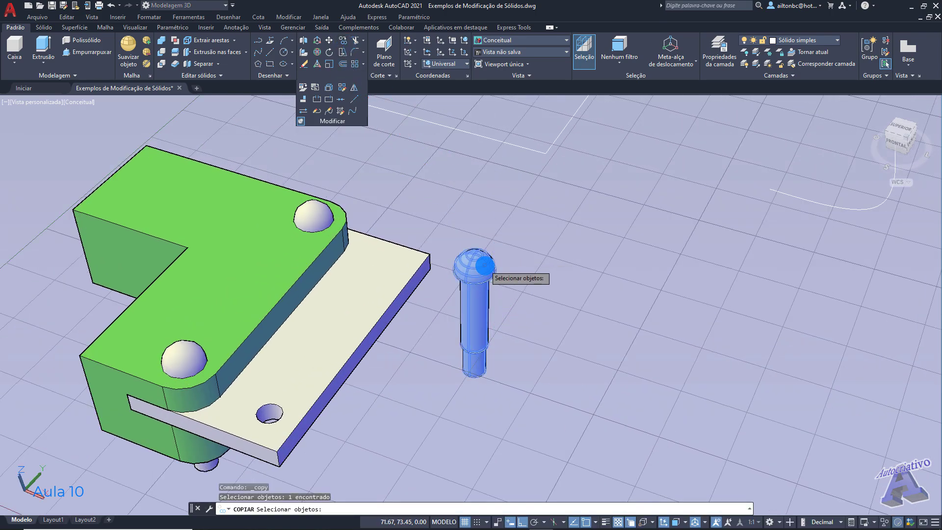
key("Return")
left_click(475, 269)
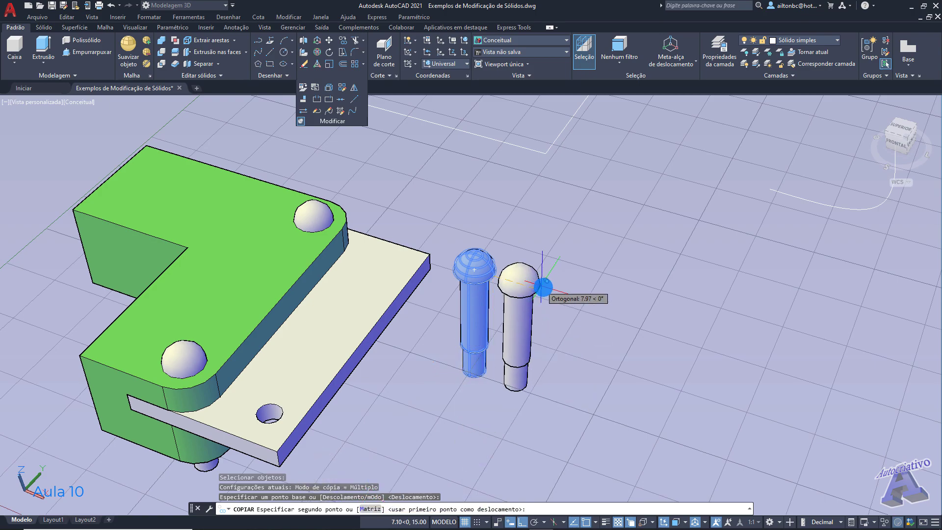
left_click(369, 509)
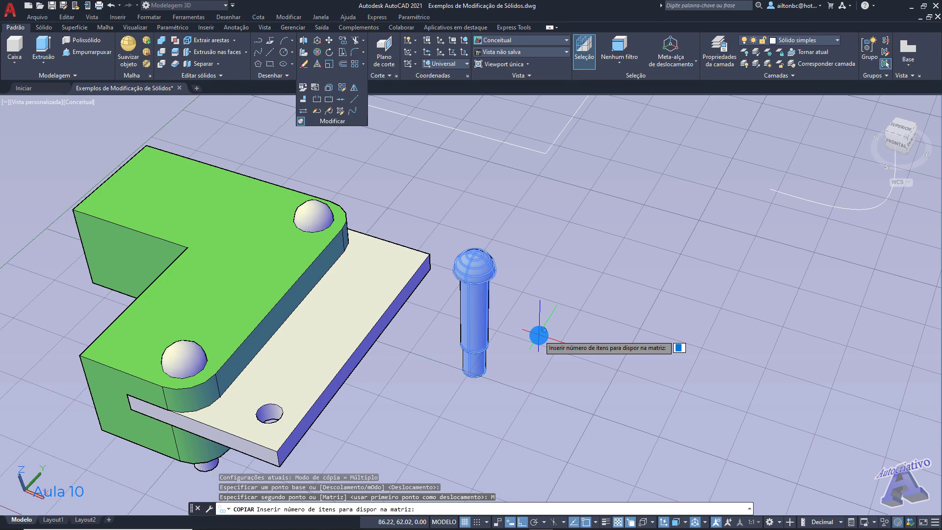
type("5")
key("Return")
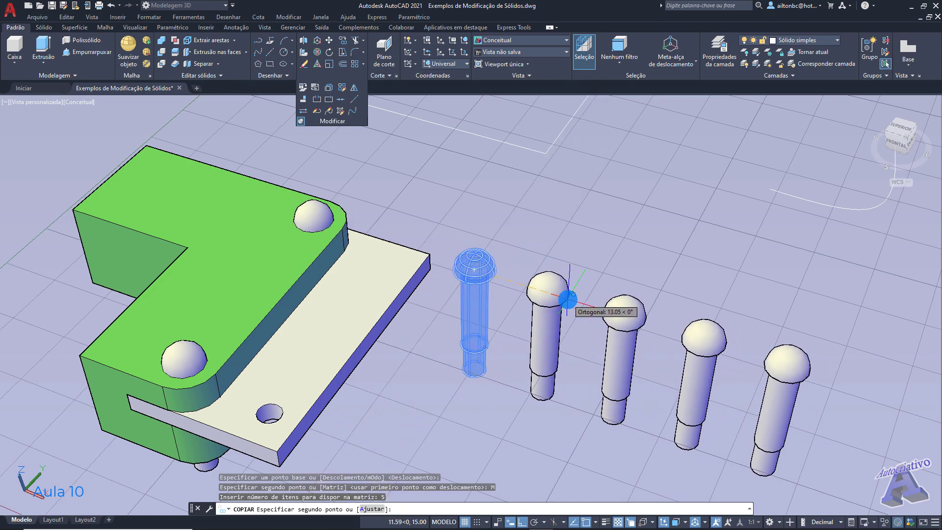
left_click(589, 290)
key("Escape")
- Delete all five loose pins beside the bracket
middle_click_drag(522, 279, 626, 363, "shift")
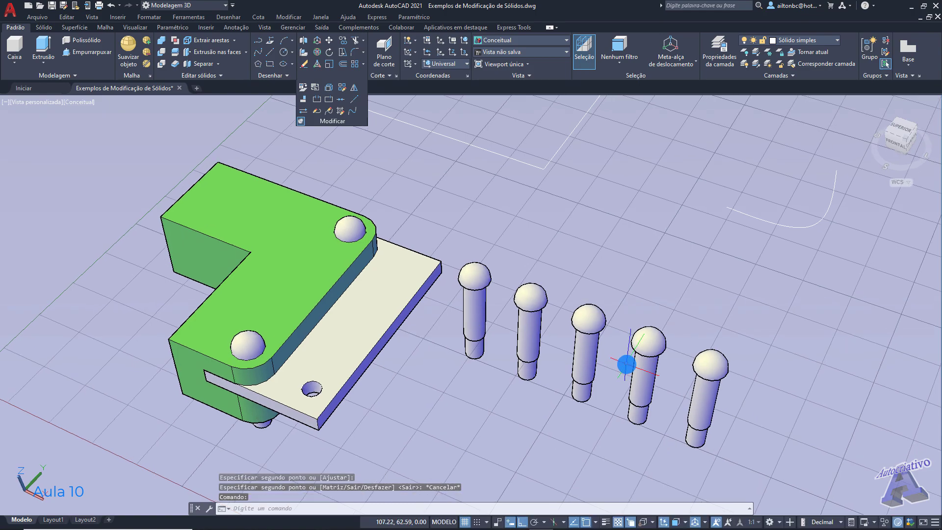
left_click(755, 430)
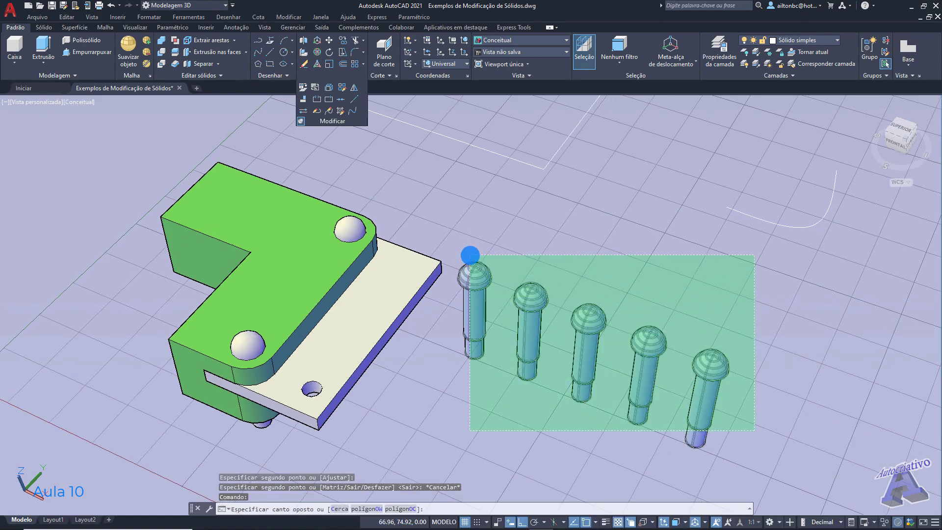
left_click(471, 255)
key("Delete")
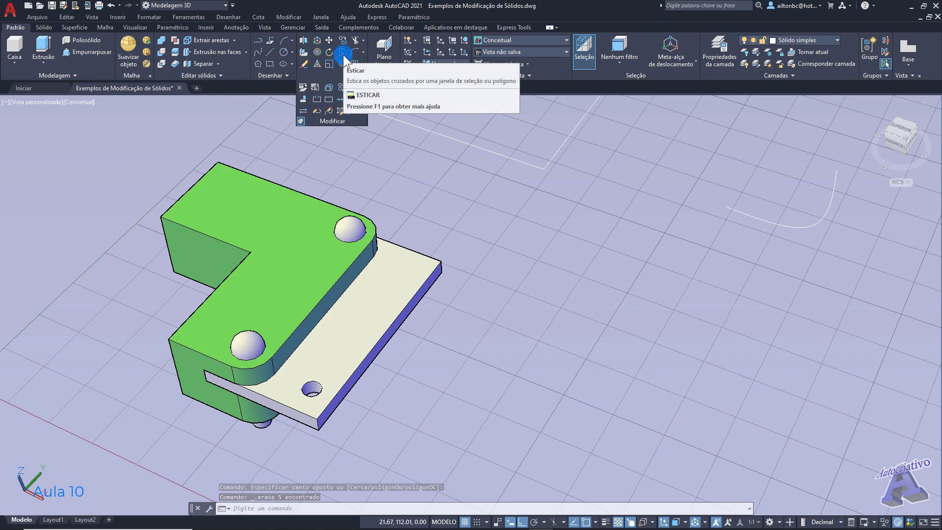
- Try to stretch the upper part of the upright rectangle vertically, using its upper corner as base point
scroll(473, 184, "down", 2)
scroll(531, 265, "down", 2)
mouse_move(621, 280)
middle_mouse_down("shift")
mouse_move(612, 267)
mouse_move(623, 276)
middle_mouse_up("shift")
middle_click_drag(745, 300, 436, 223)
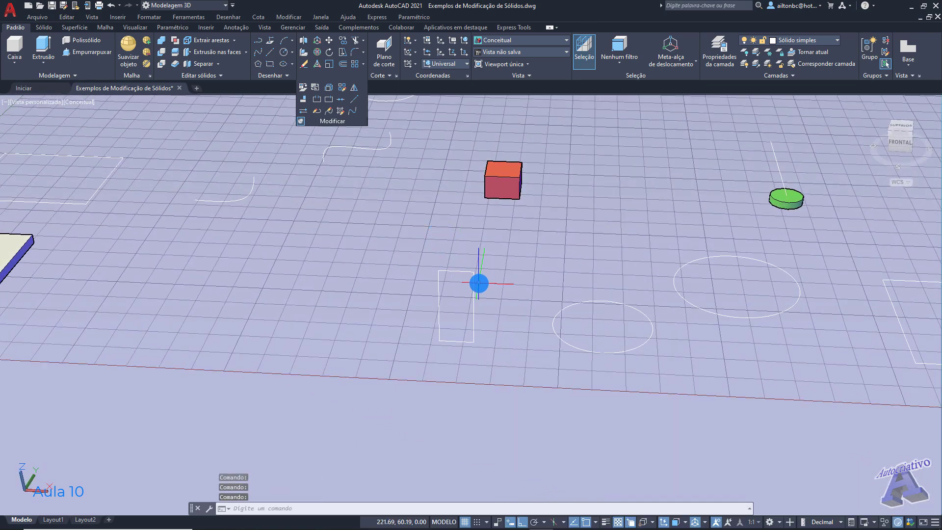
scroll(479, 283, "up", 2)
middle_click_drag(497, 281, 539, 276, "shift")
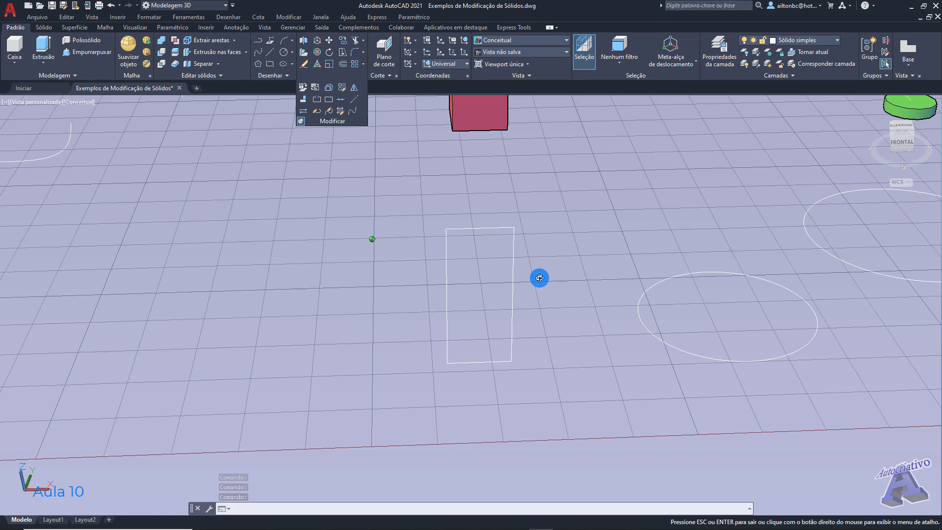
scroll(511, 245, "up", 1)
left_click(342, 51)
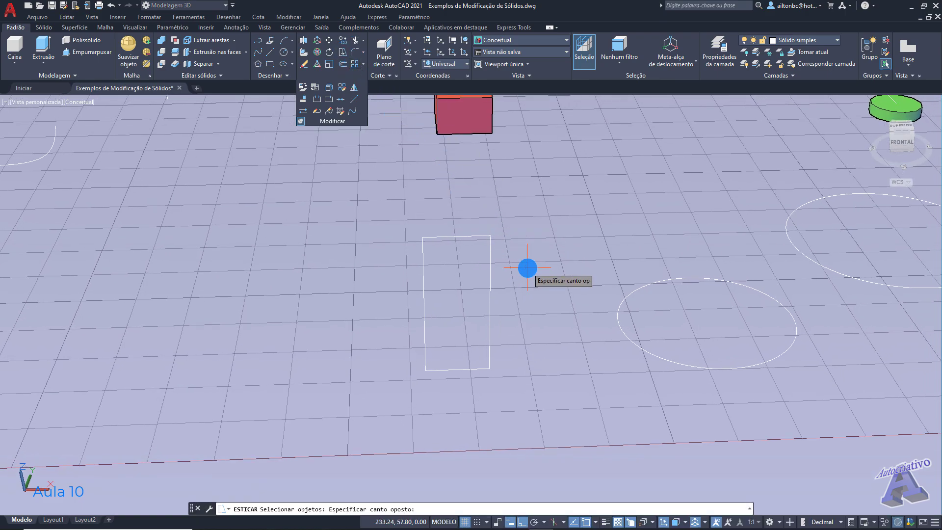
left_click(396, 201)
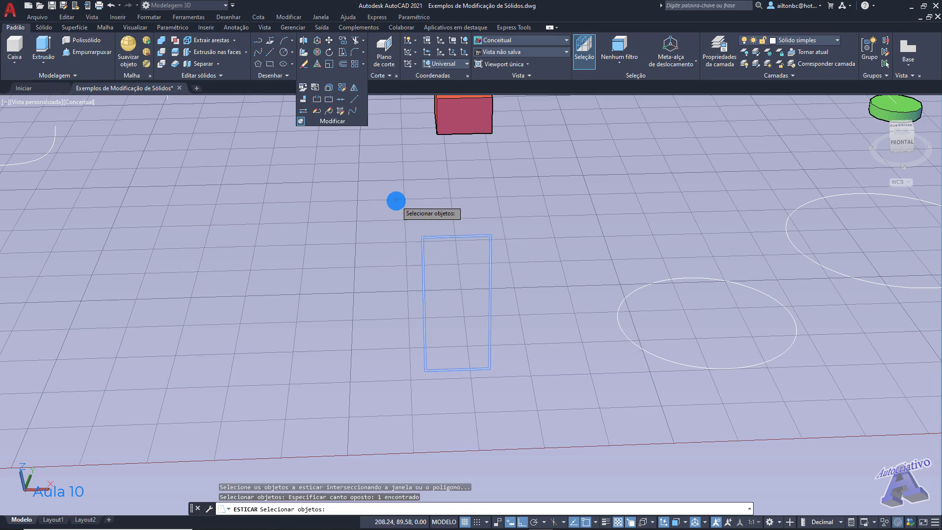
key("Return")
left_click(422, 238)
middle_click_drag(422, 237, 319, 210, "shift")
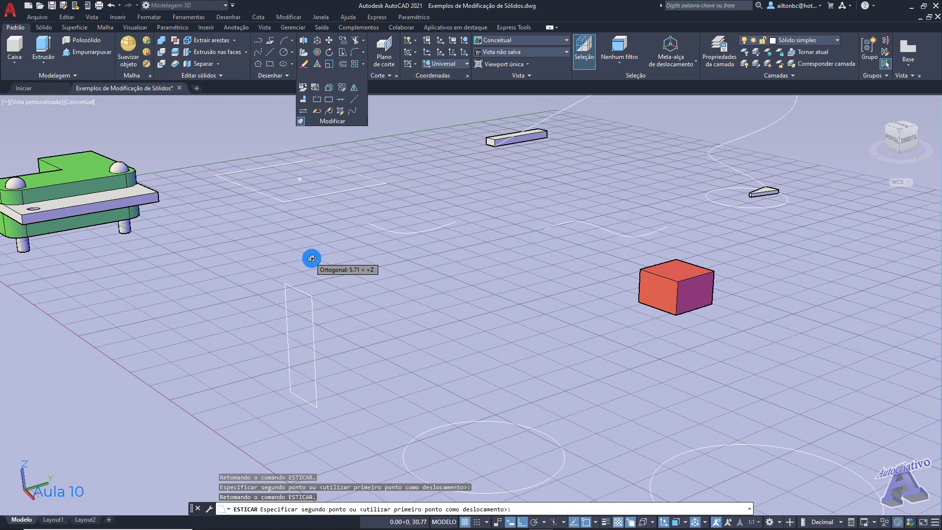
middle_click_drag(311, 257, 341, 263, "shift")
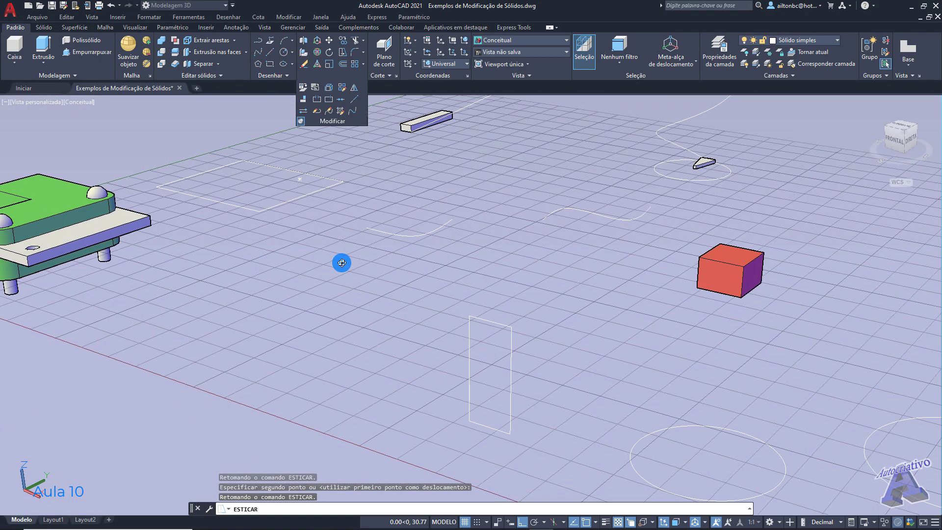
left_click(469, 310)
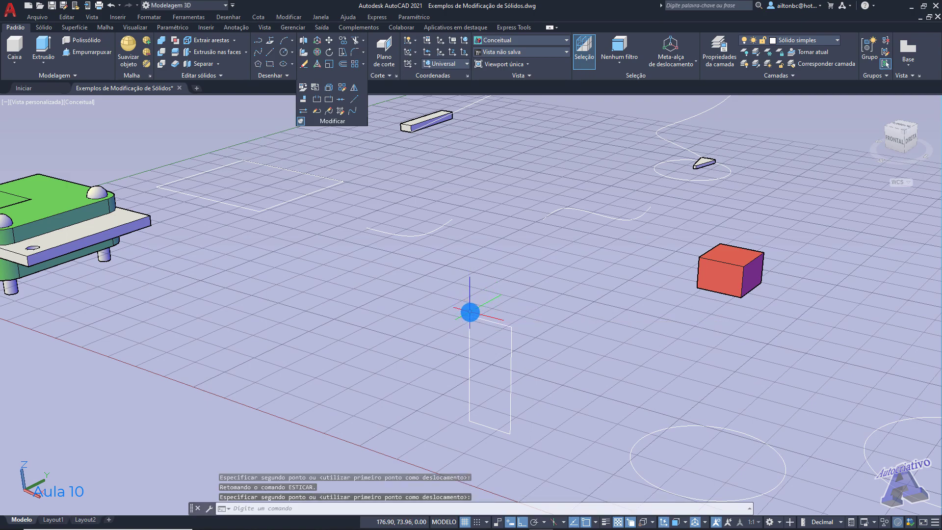
- Stretch the upper part of the upright rectangle about 35 units upward along Z, using its upper corner as base point
left_click(343, 53)
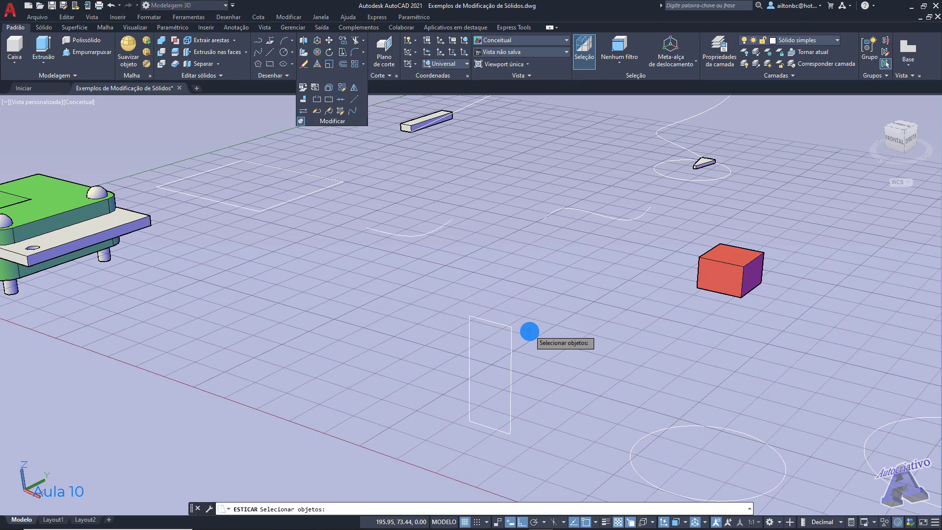
left_click(459, 289)
key("Return")
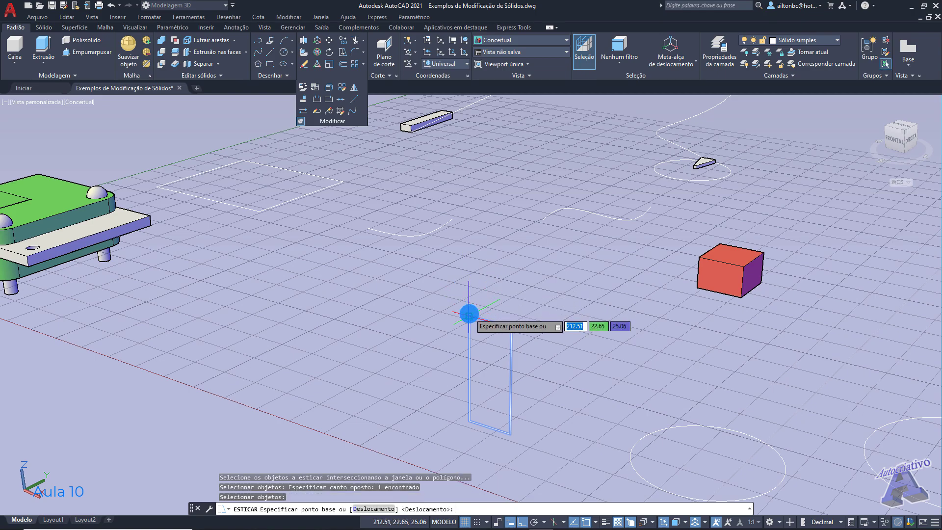
left_click(469, 305)
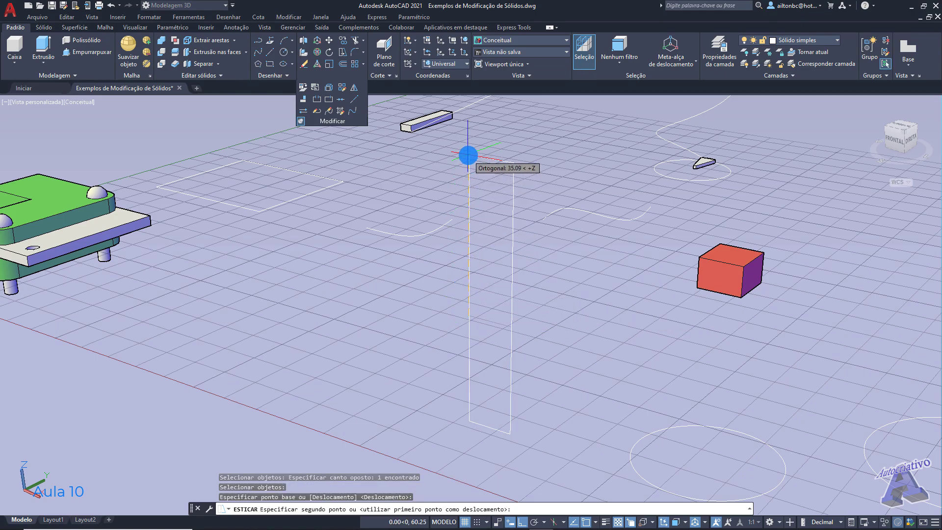
left_click(468, 156)
- Offset both the smaller and the larger flat circle outward by a distance of 3
middle_click_drag(490, 185, 344, 215, "shift")
middle_click_drag(374, 250, 390, 288, "shift")
middle_click_drag(505, 344, 464, 266)
scroll(357, 204, "up", 1)
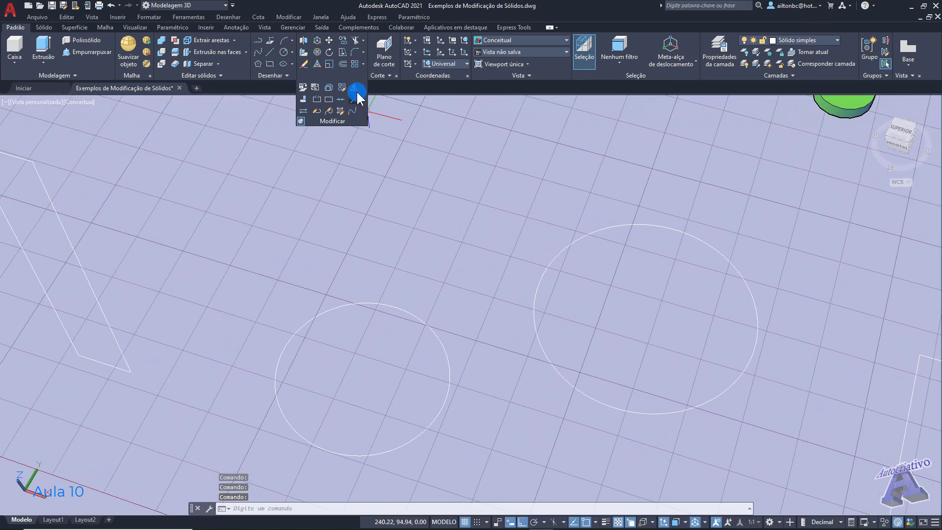
left_click(343, 65)
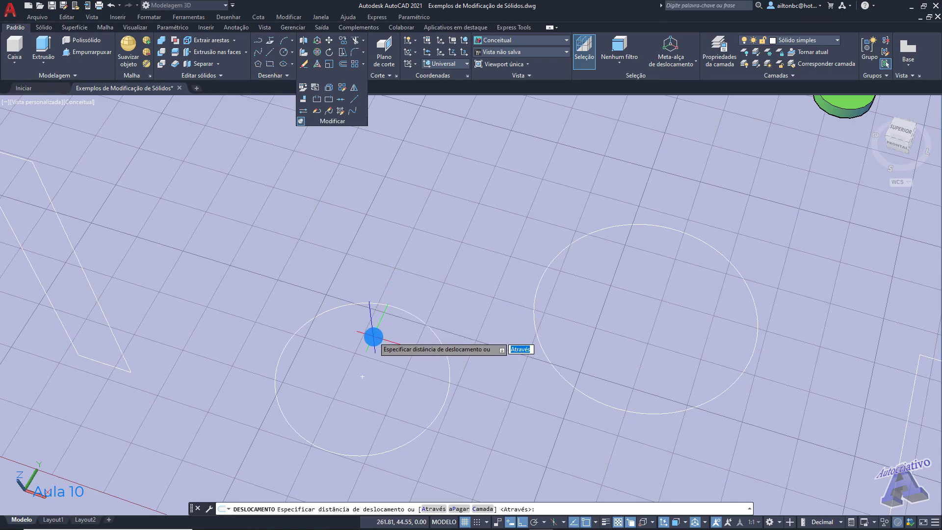
key("Return")
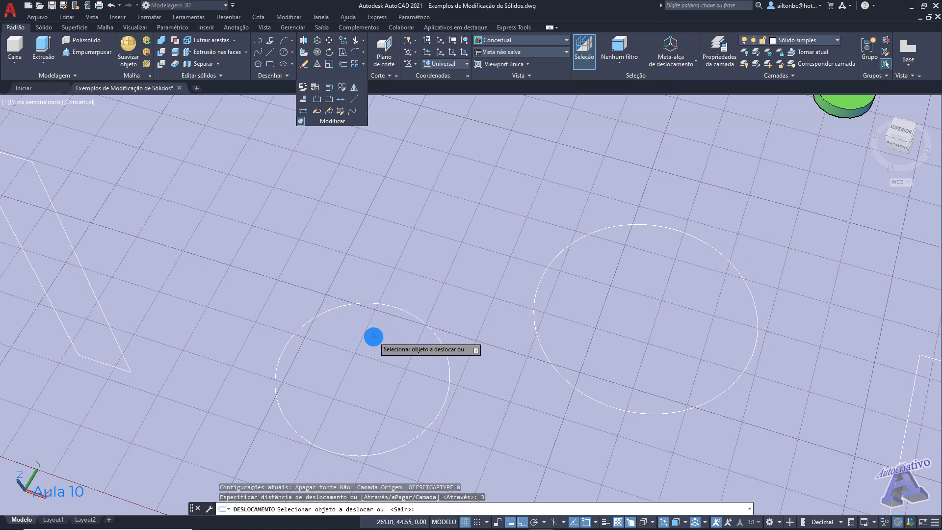
left_click(383, 304)
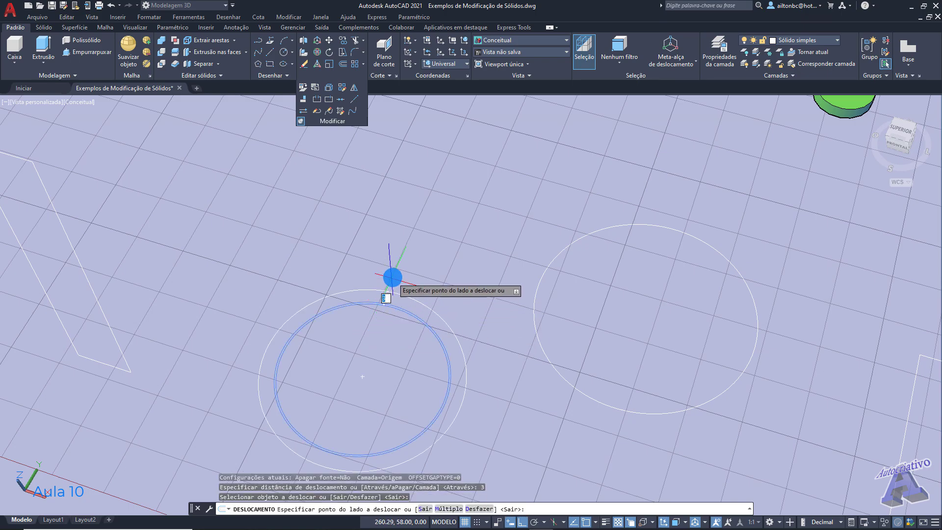
left_click(394, 293)
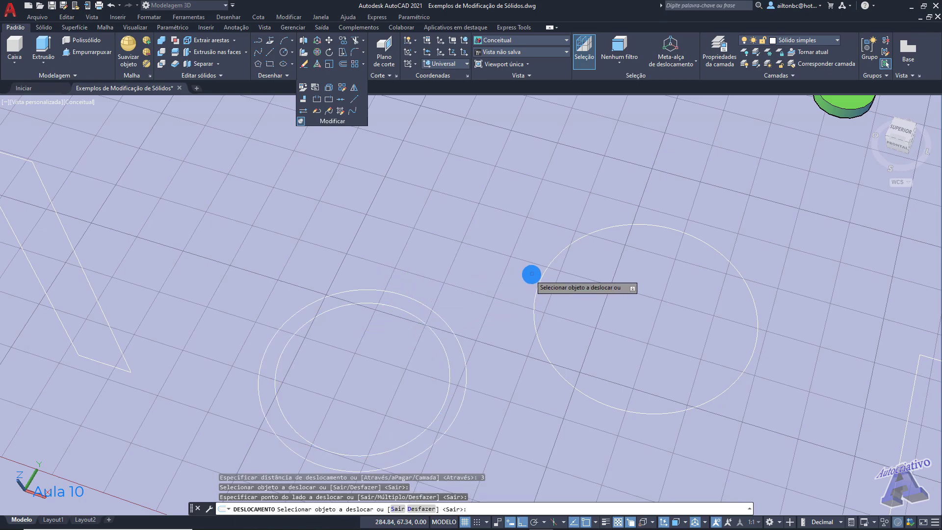
left_click(547, 269)
left_click(510, 255)
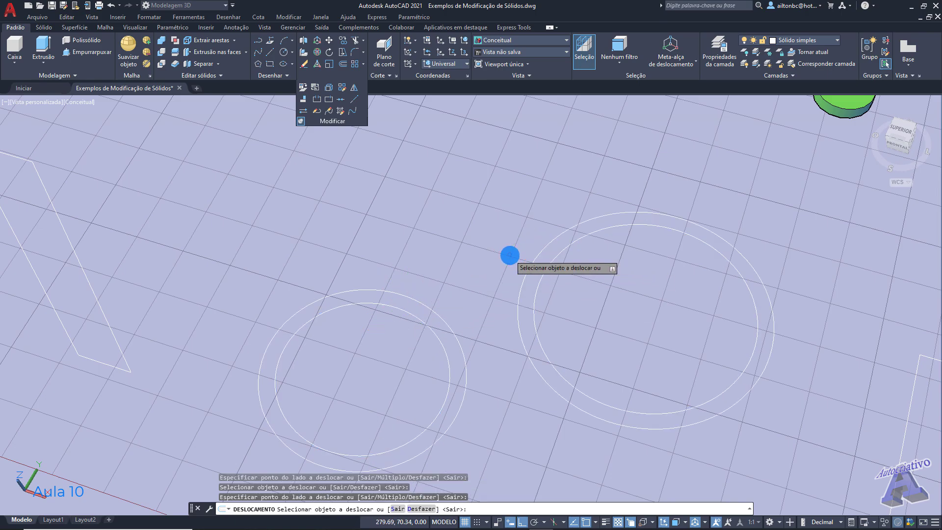
- Offset the larger original circle inward by 3, and offset the resulting circle inward by the same distance
left_click(547, 268)
left_click(582, 287)
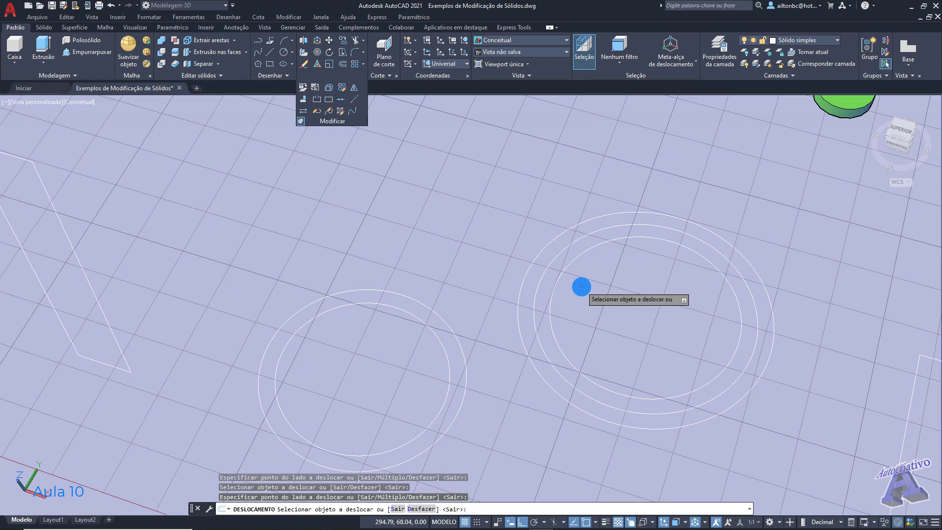
left_click(569, 267)
left_click(584, 275)
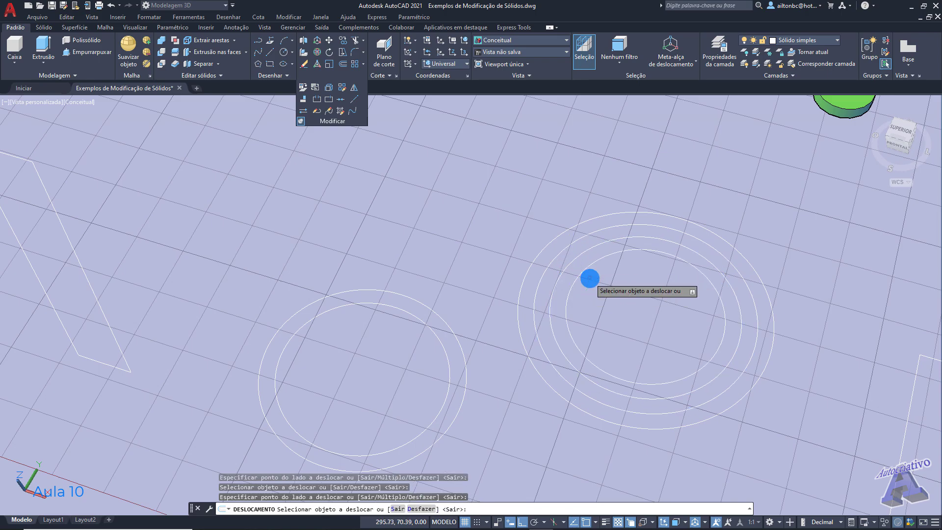
key("Escape")
- Delete the two innermost concentric circles inside the larger ring
left_click(598, 282)
left_click(572, 255)
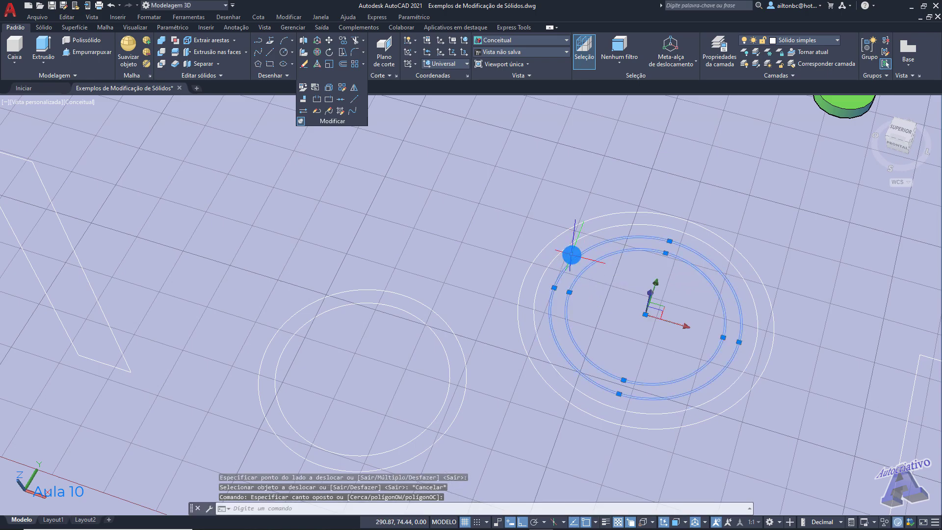
key("Delete")
scroll(572, 254, "down", 2)
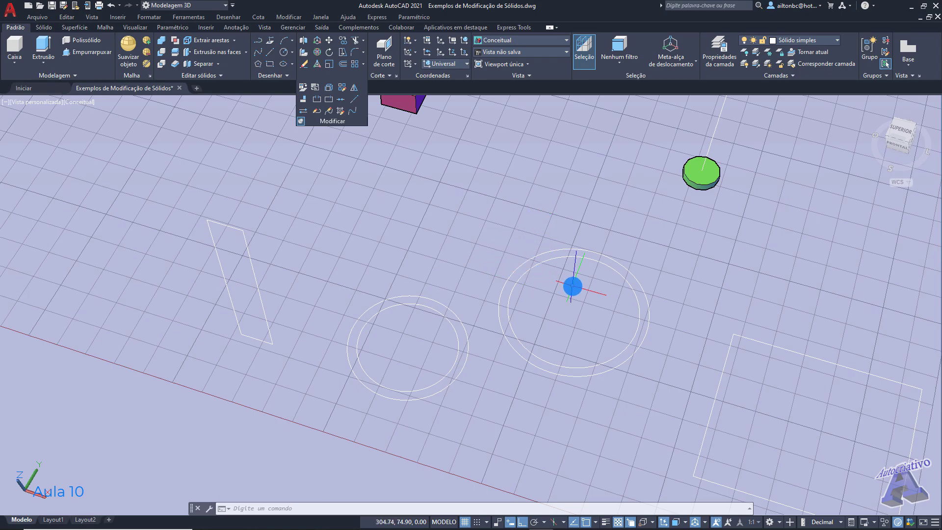
middle_click_drag(579, 288, 515, 258, "shift")
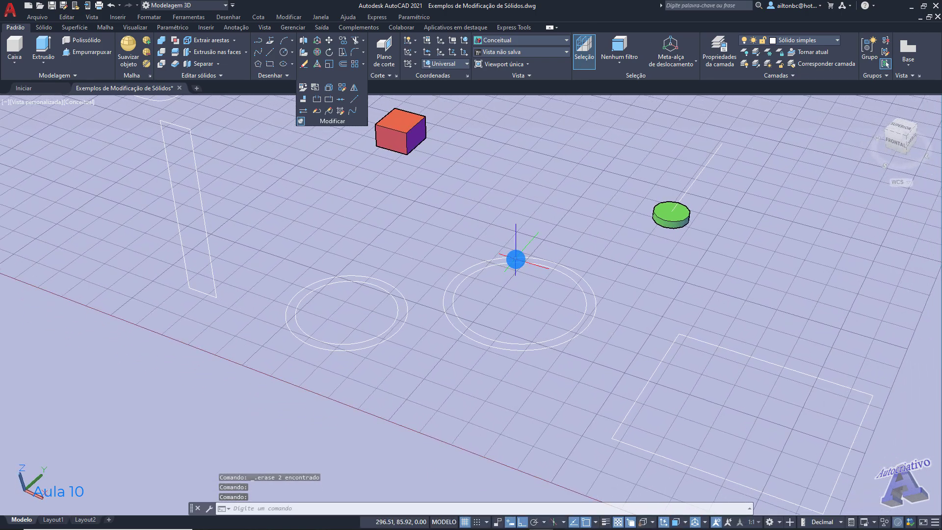
middle_click_drag(450, 183, 493, 286, "shift")
scroll(481, 278, "up", 1)
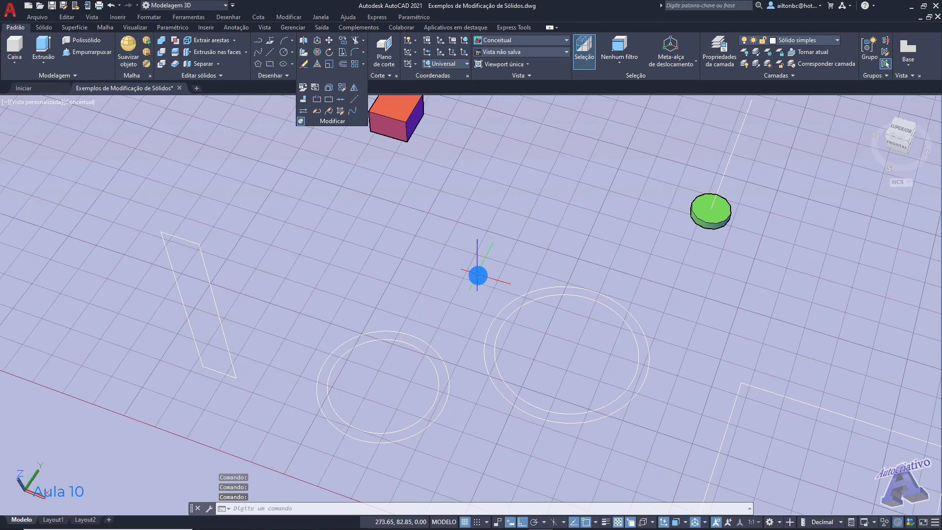
left_click(364, 45)
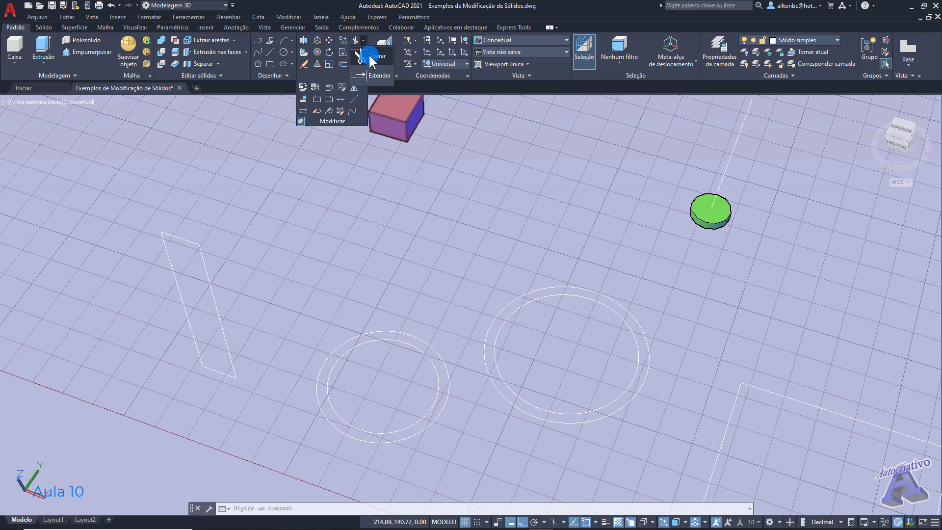
- Draw a line tangent to the outer circles of both rings along their upper side, using the Tangent snap at each end
middle_click_drag(460, 251, 408, 255, "shift")
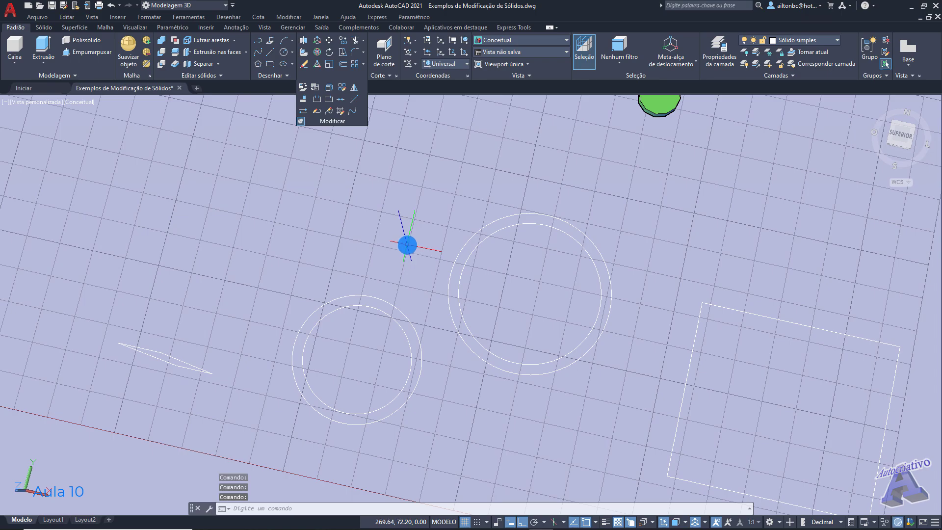
type("l")
key("Return")
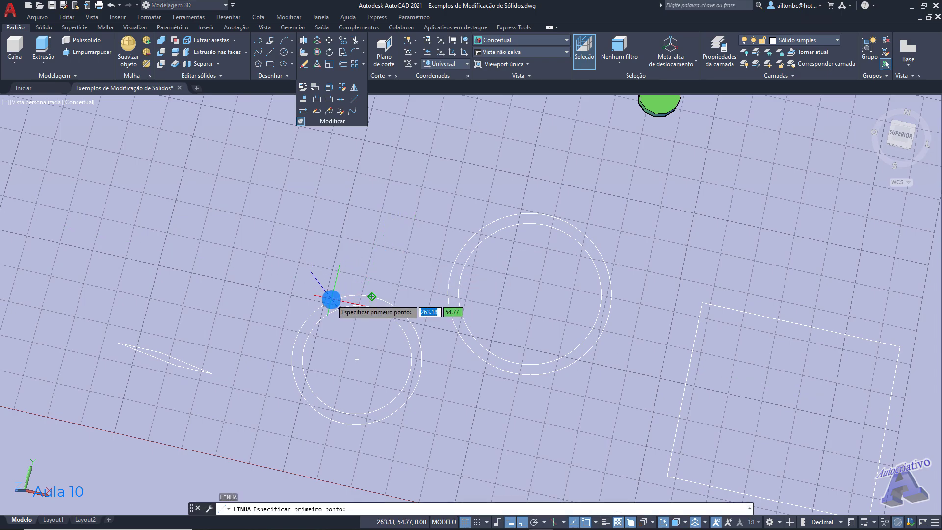
right_click(331, 299, "shift")
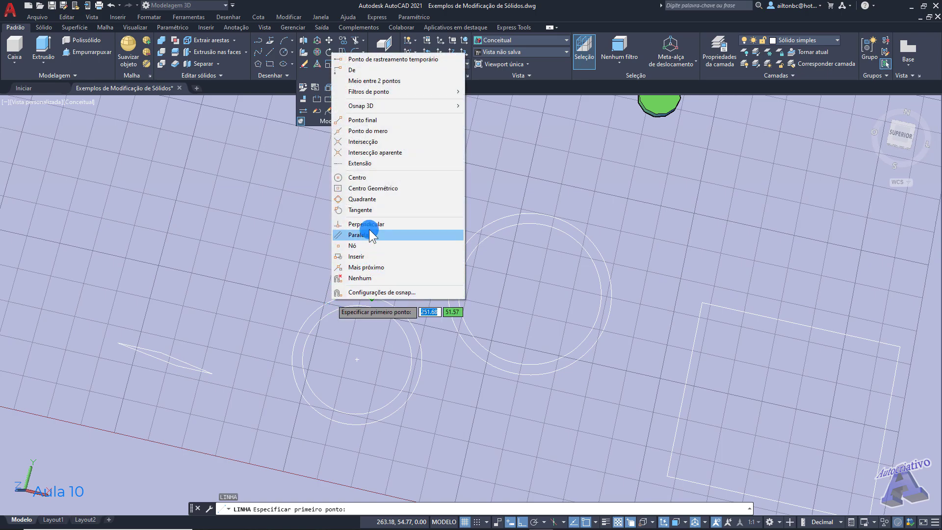
left_click(363, 210)
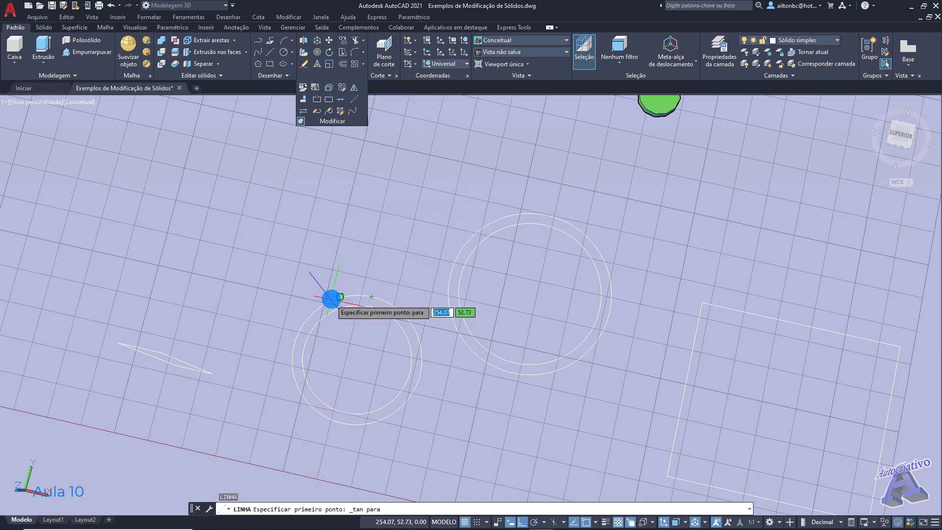
left_click(327, 299)
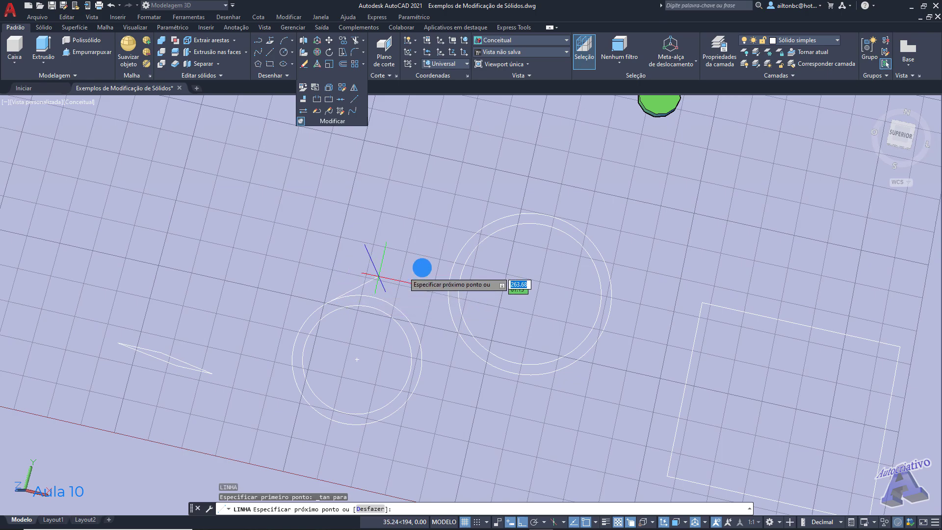
right_click(519, 213, "shift")
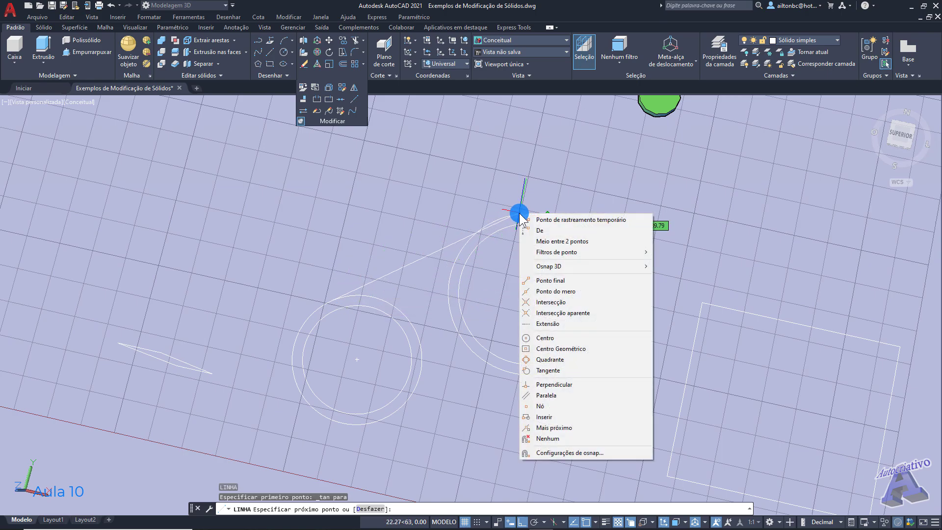
left_click(563, 366)
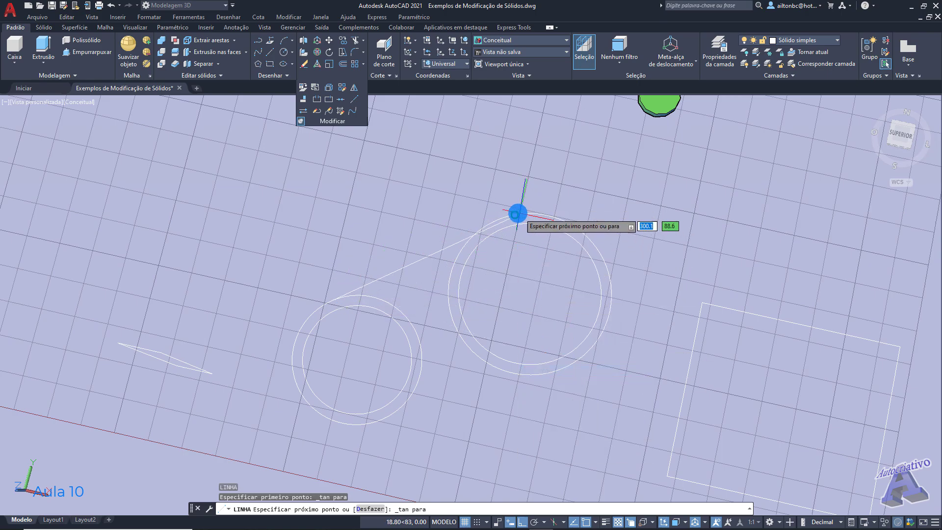
left_click(506, 216)
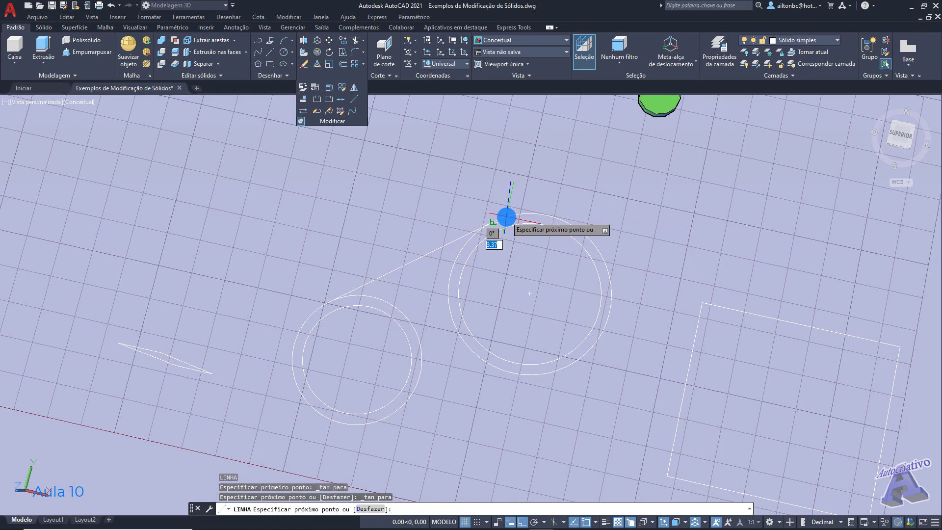
key("Return")
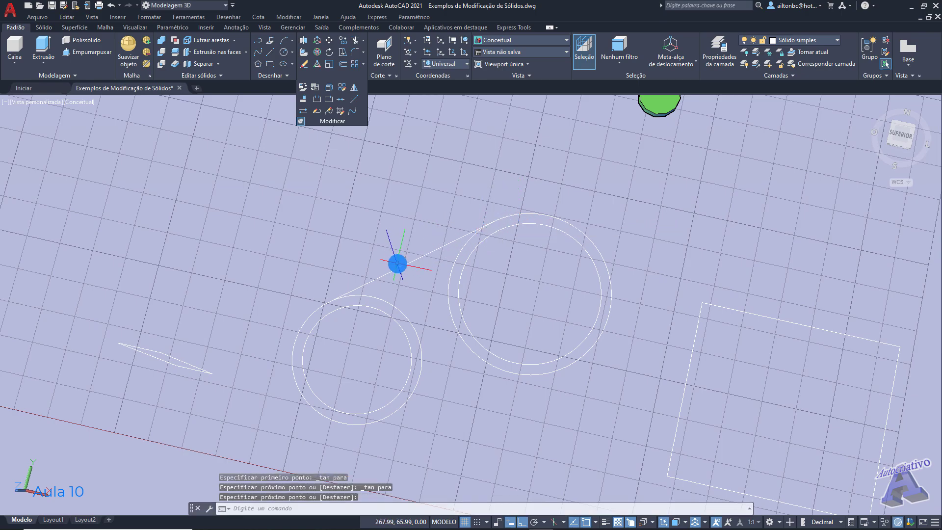
- Draw a circle of radius 30 tangent to the lower sides of both rings' outer circles, using the Ttr (tan tan radius) option
middle_click_drag(509, 315, 438, 301, "shift")
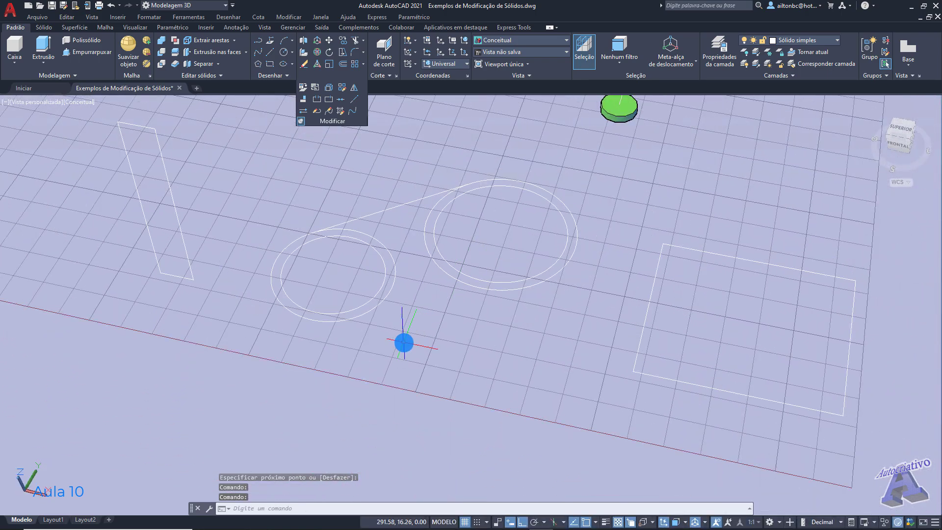
key("Return")
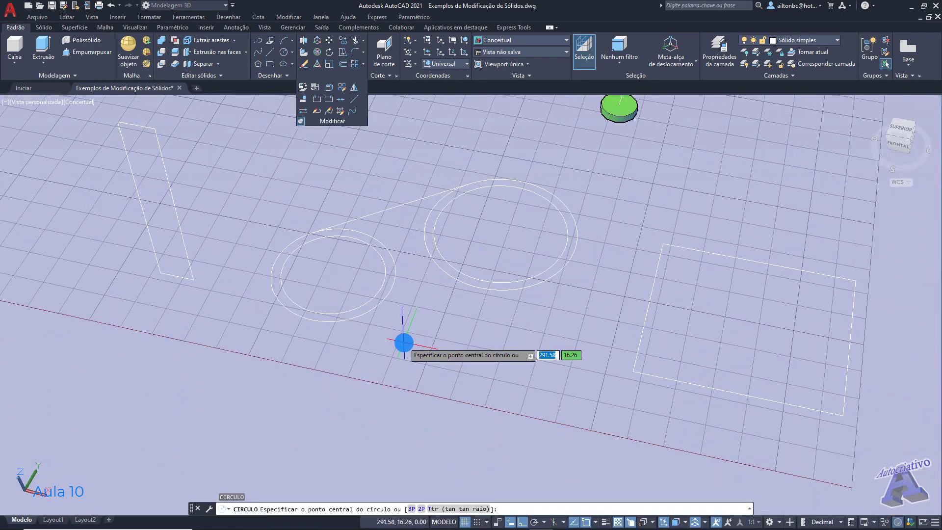
left_click(436, 509)
middle_click_drag(463, 328, 370, 331, "shift")
left_click(355, 324)
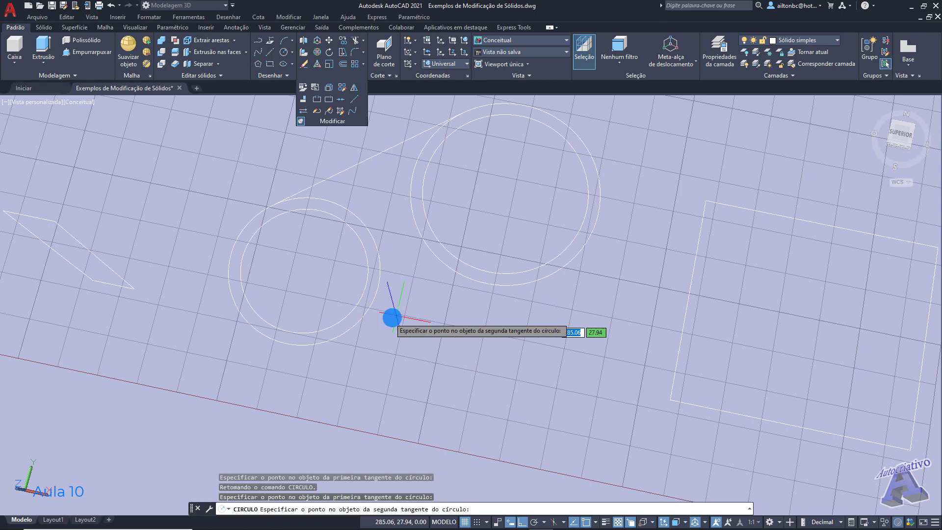
left_click(508, 284)
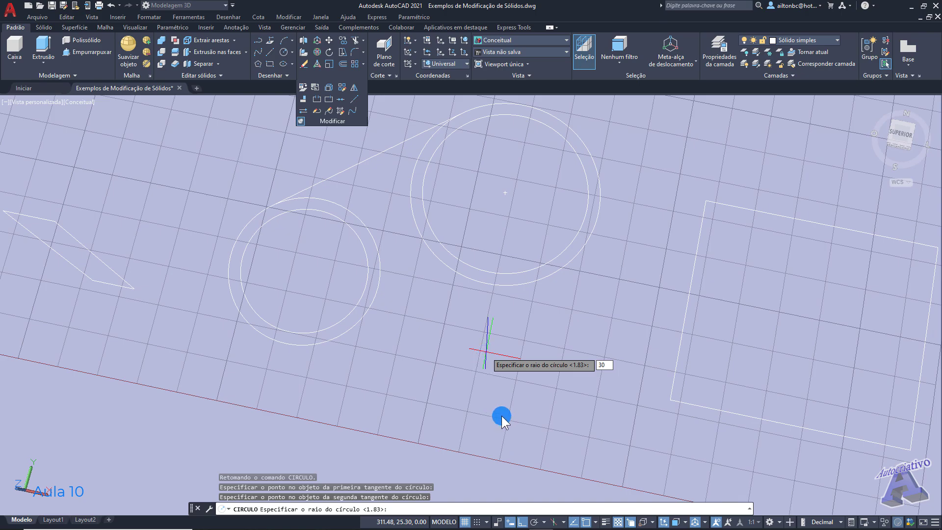
type("30")
key("Return")
- Delete the radius 30 circle that touches both rings
mouse_move(492, 349)
middle_mouse_down("shift")
mouse_move(492, 310)
mouse_move(501, 330)
middle_mouse_up("shift")
left_click(564, 337)
left_click(566, 338)
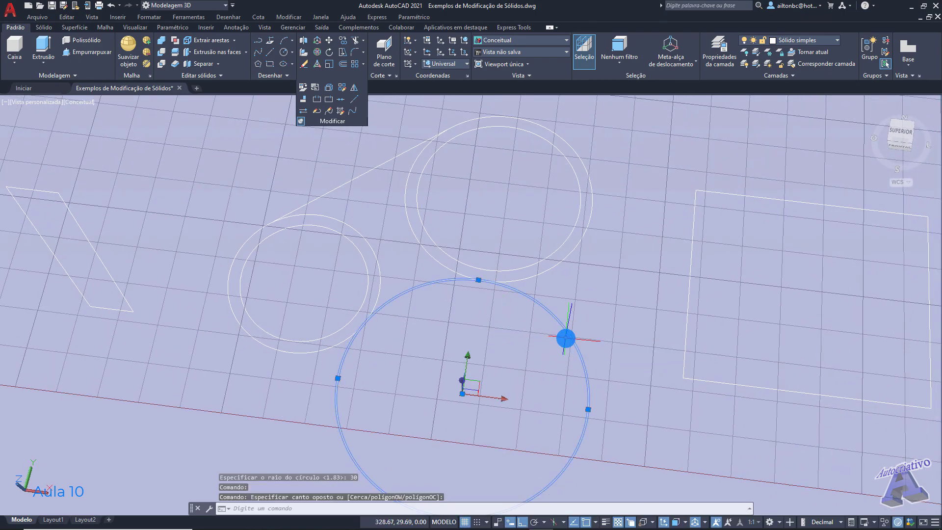
key("Delete")
- Redraw the tan-tan-radius circle with radius 30 against the undersides of both outer circles, and delete it again
type("c")
key("Return")
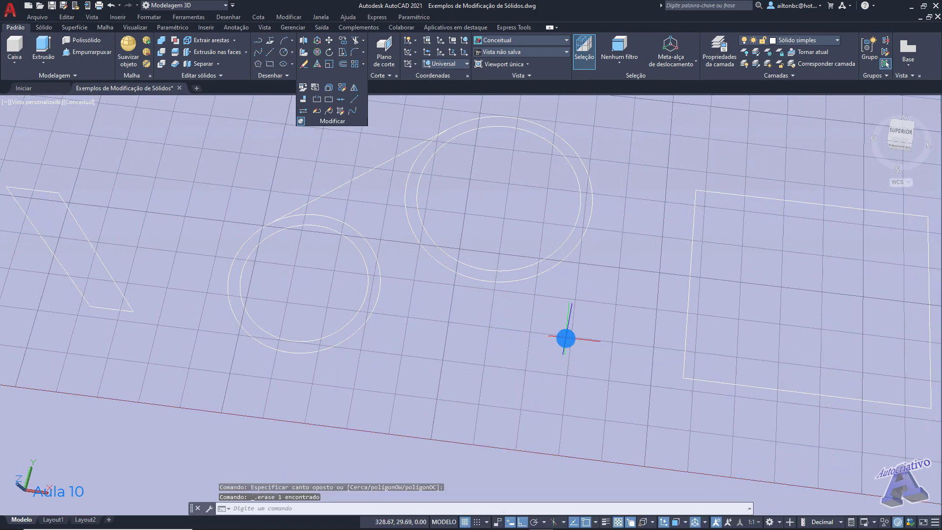
left_click(435, 499)
left_click(343, 344)
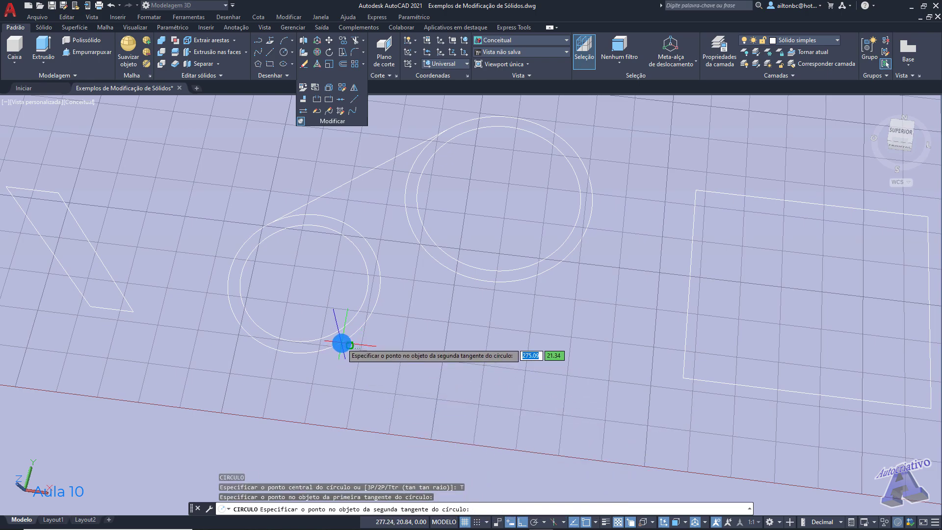
left_click(500, 280)
middle_click_drag(372, 174, 396, 214)
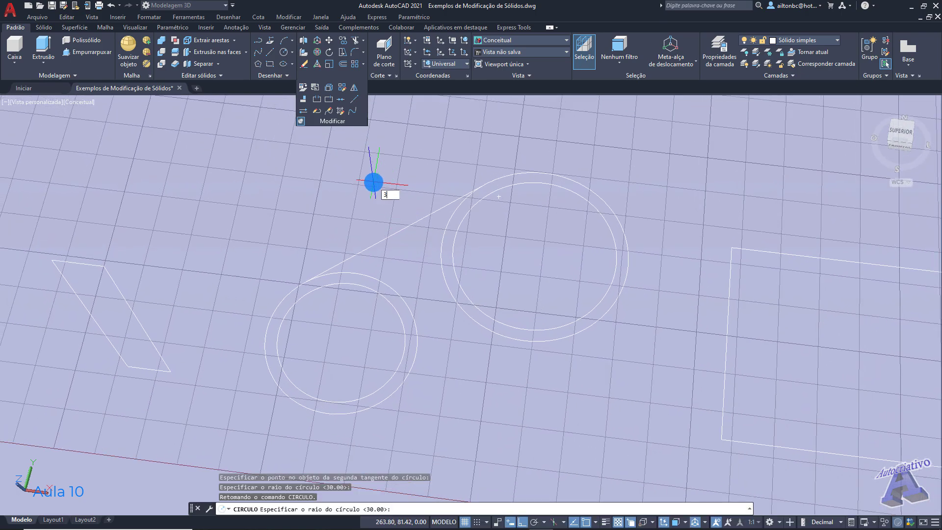
key("Return")
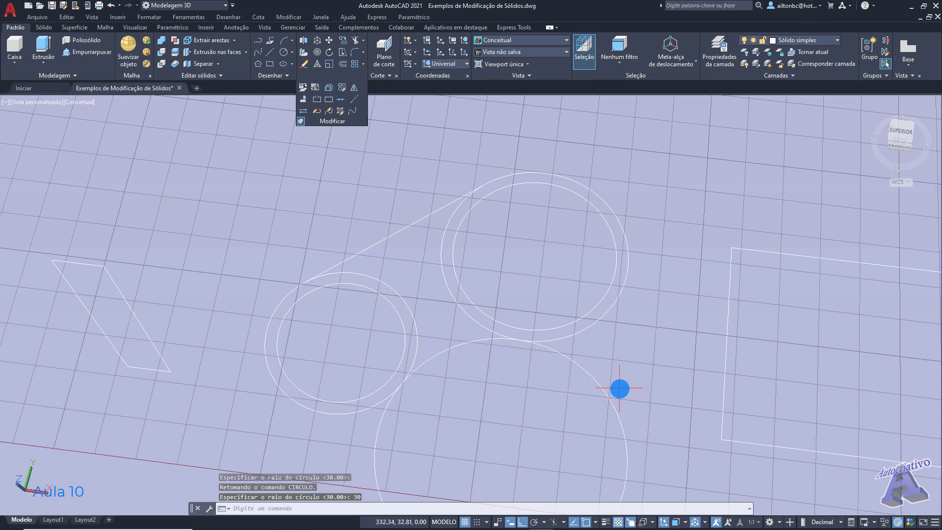
left_click(598, 383)
key("Delete")
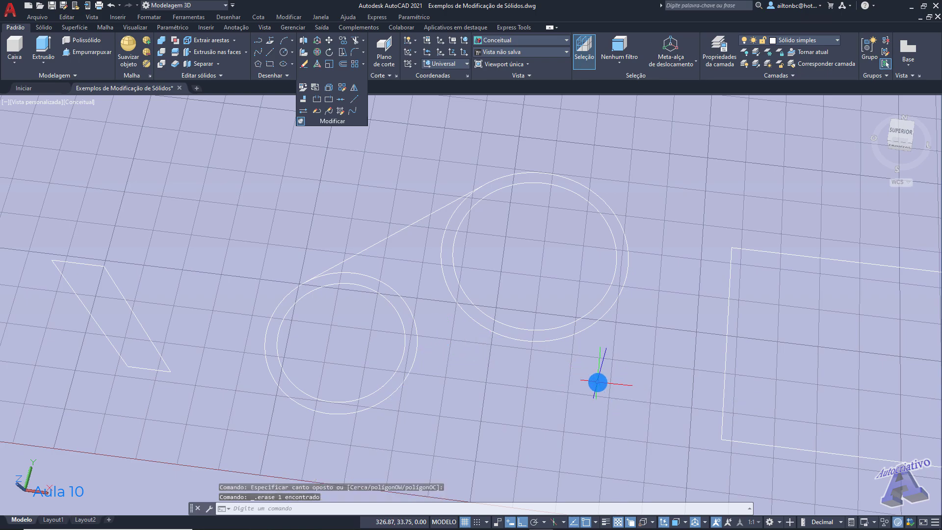
- Draw a Ttr (tan tan radius) circle of radius 100 tangent to the undersides of both rings' outer circles
type("ci")
key("Return")
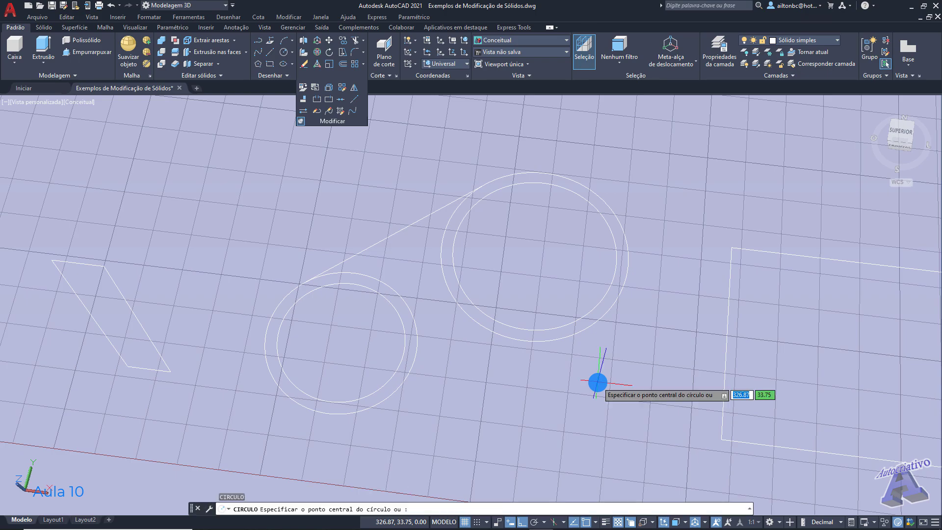
type("t")
key("Return")
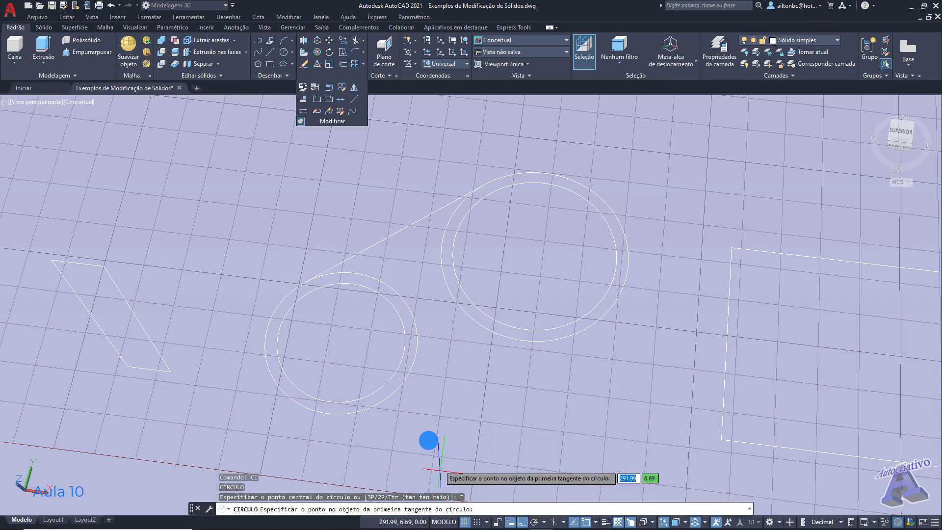
left_click(391, 390)
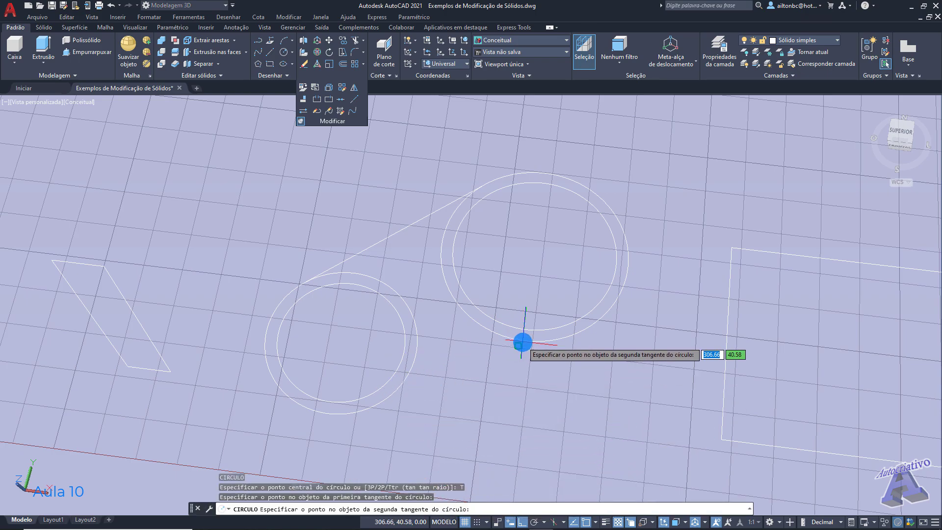
left_click(523, 341)
scroll(457, 284, "down", 3)
scroll(457, 283, "up", 1)
middle_click_drag(456, 283, 498, 338, "shift")
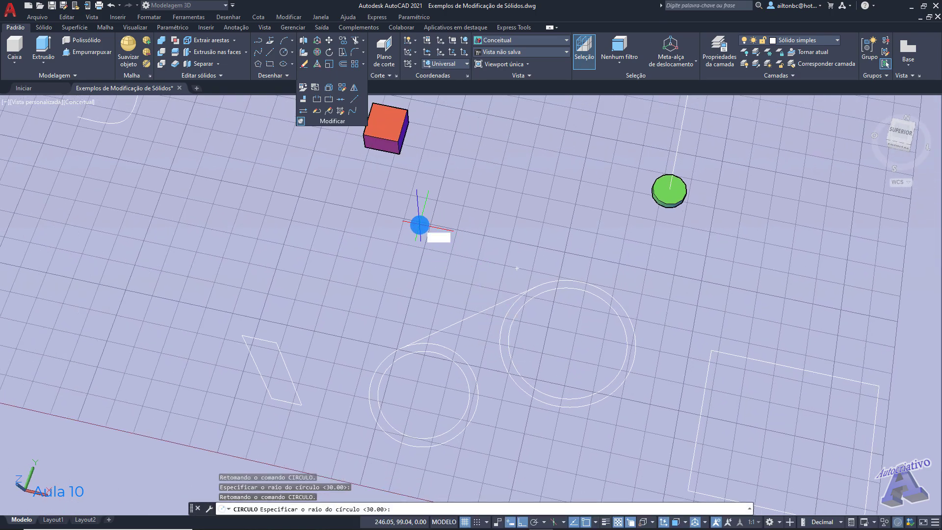
type("100")
key("Return")
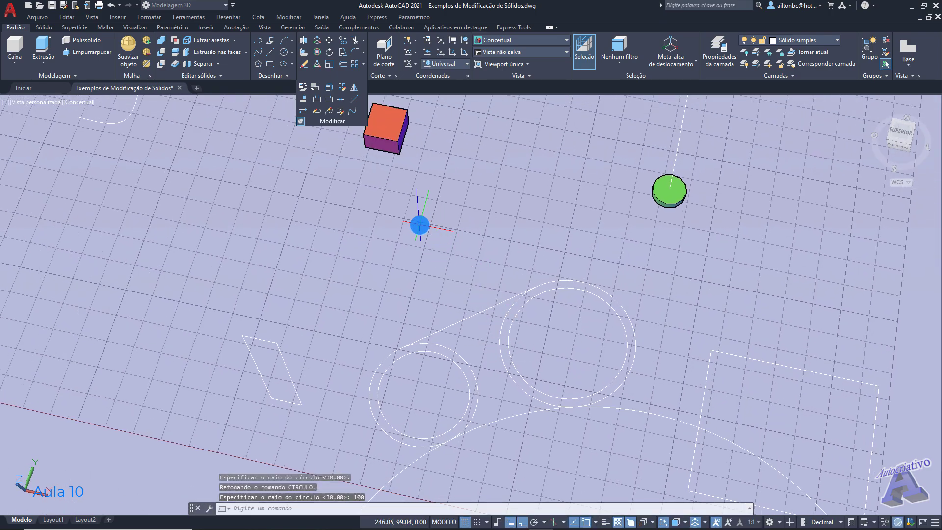
- Delete the radius 100 circle below the two rings
scroll(444, 237, "down", 3)
middle_click_drag(506, 351, 524, 322, "shift")
left_click(462, 430)
left_click(397, 384)
key("Delete")
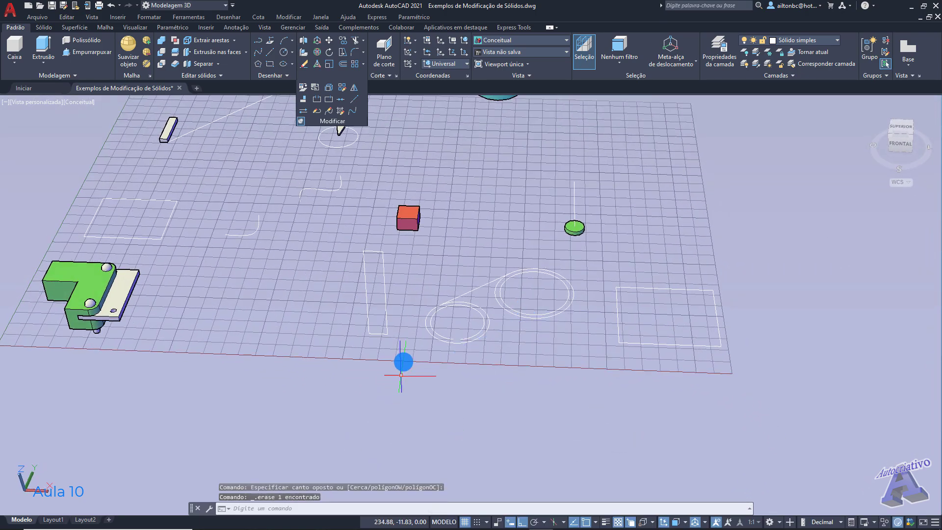
- Set the UCS to World and draw another radius 100 Ttr circle tangent to the lower sides of both outer circles
left_click(465, 40)
scroll(537, 306, "up", 3)
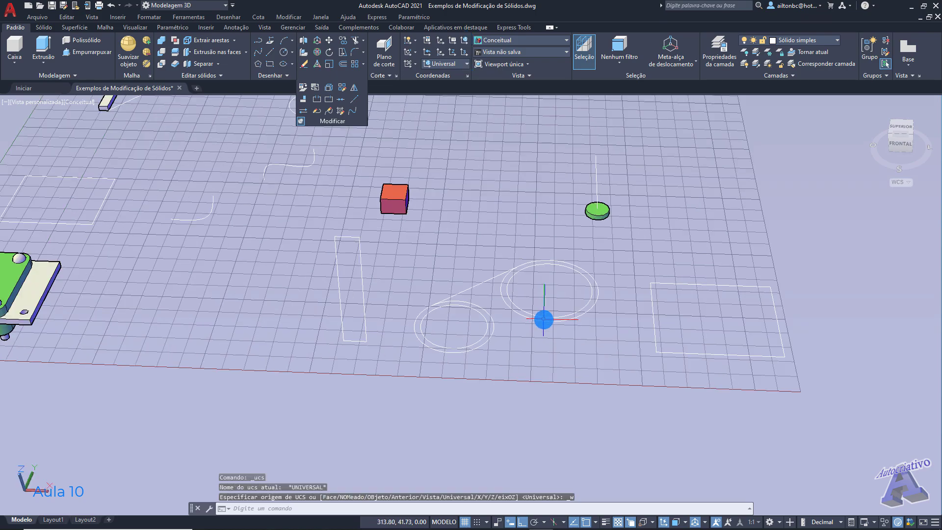
middle_click_drag(538, 306, 560, 326, "shift")
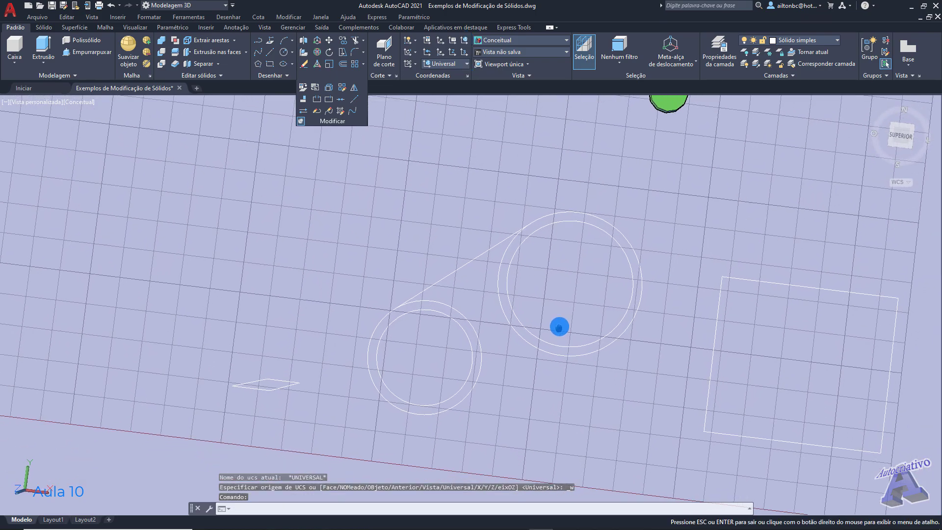
key("Return")
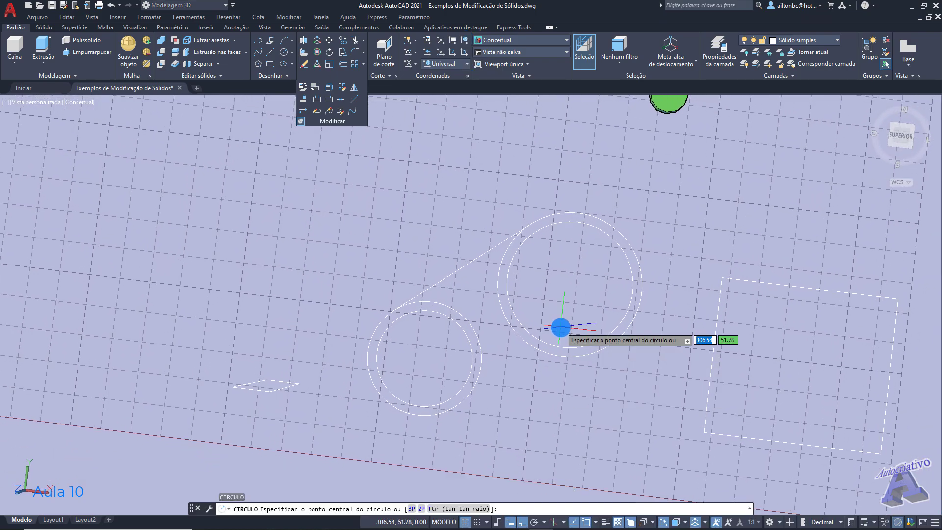
left_click(435, 509)
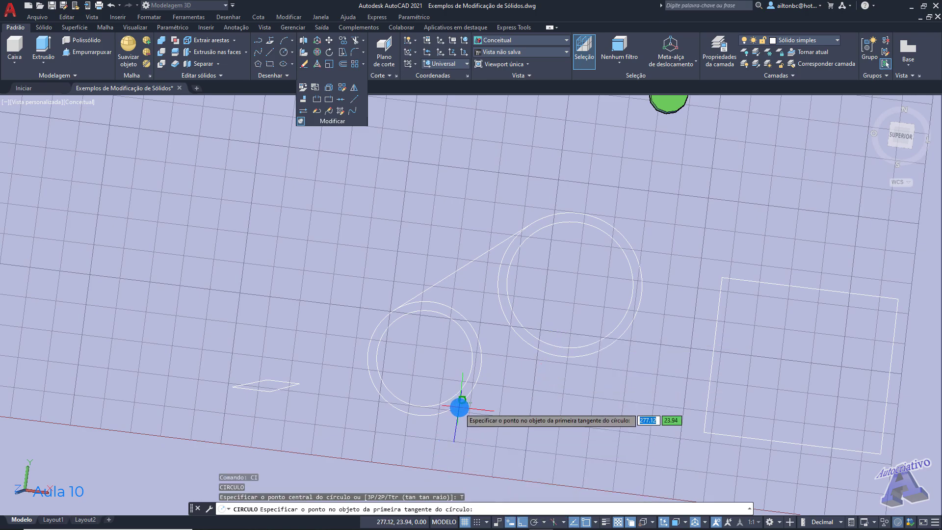
left_click(458, 406)
left_click(559, 358)
middle_click_drag(547, 340, 515, 244, "shift")
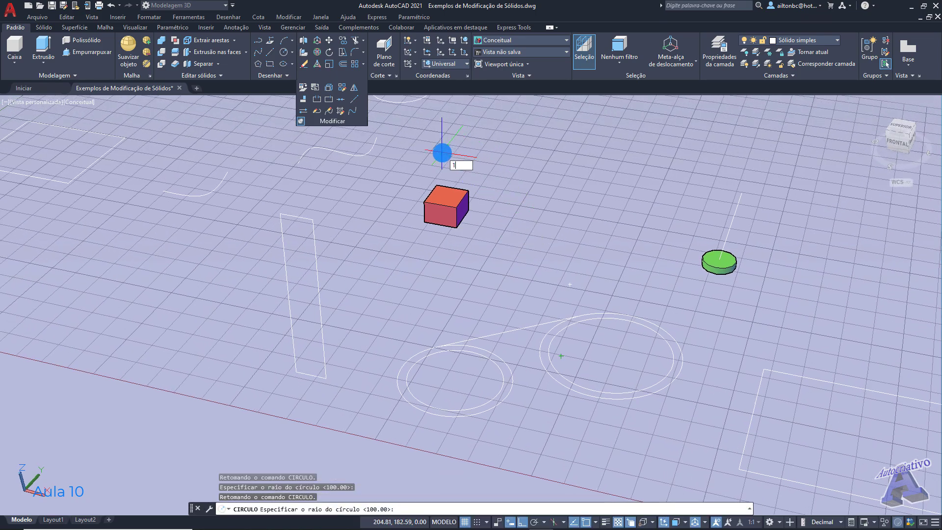
key("Return")
scroll(483, 159, "down", 5)
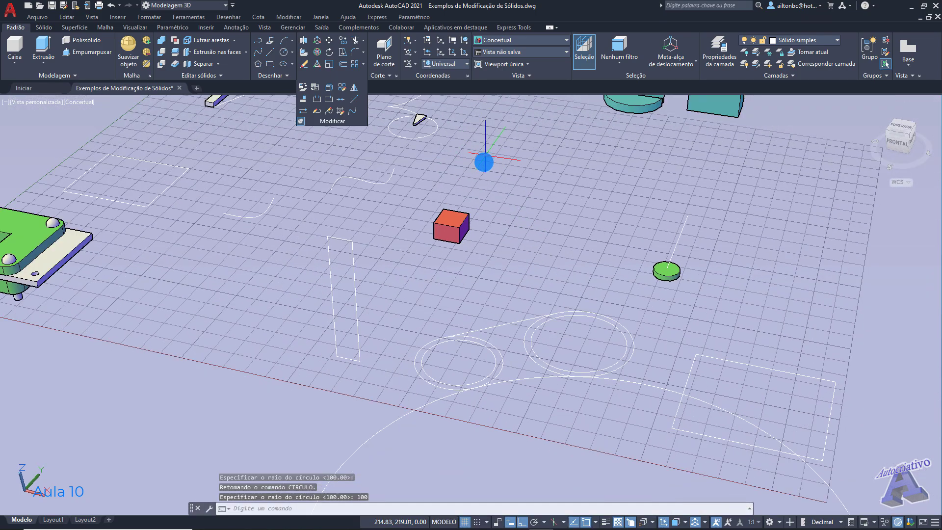
- Delete the redrawn radius 100 circle under the rings
middle_click_drag(498, 284, 817, 382, "shift")
left_click(817, 382)
left_click(768, 362)
key("Delete")
scroll(684, 341, "down", 3)
middle_click_drag(684, 341, 564, 297, "shift")
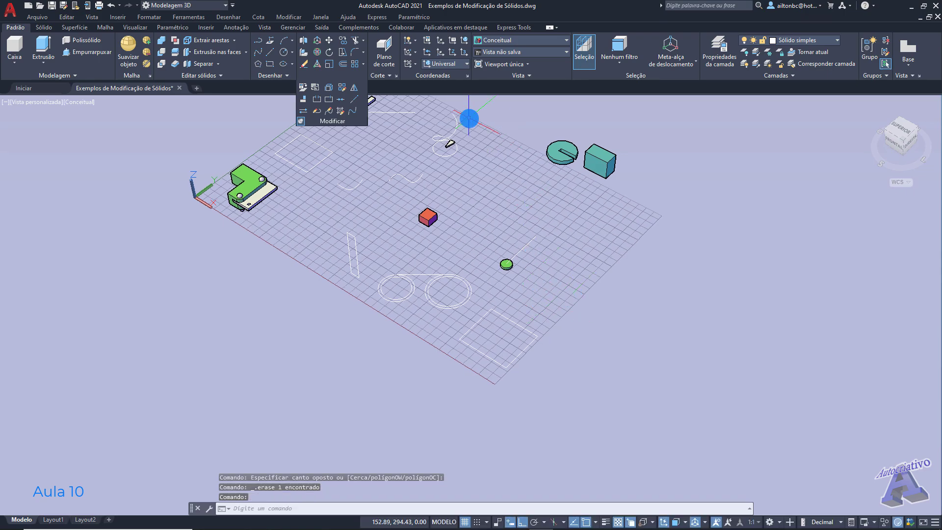
- Define a new UCS by three points, with its origin on the grid's red X axis line in front of the rings
left_click(463, 50)
scroll(464, 303, "up", 2)
left_click(420, 374)
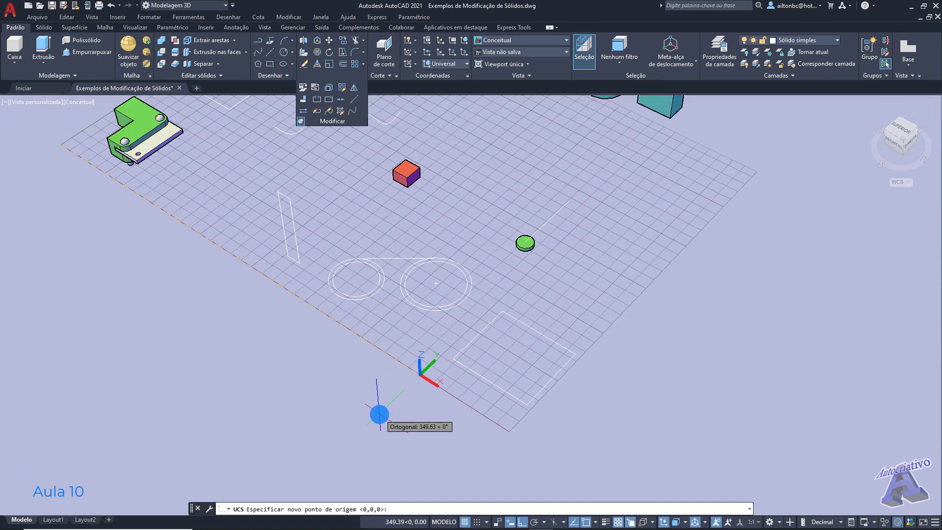
left_click(574, 225)
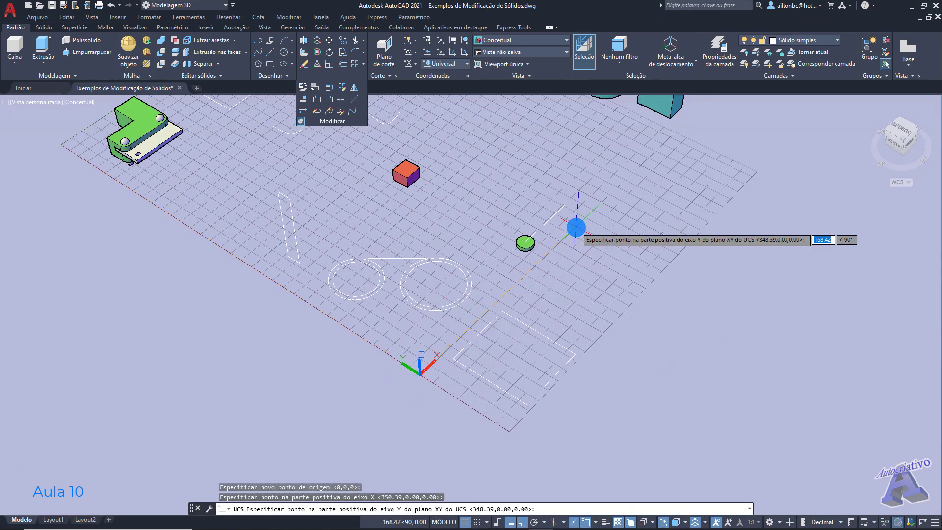
left_click(384, 217)
middle_click_drag(427, 275, 484, 348, "shift")
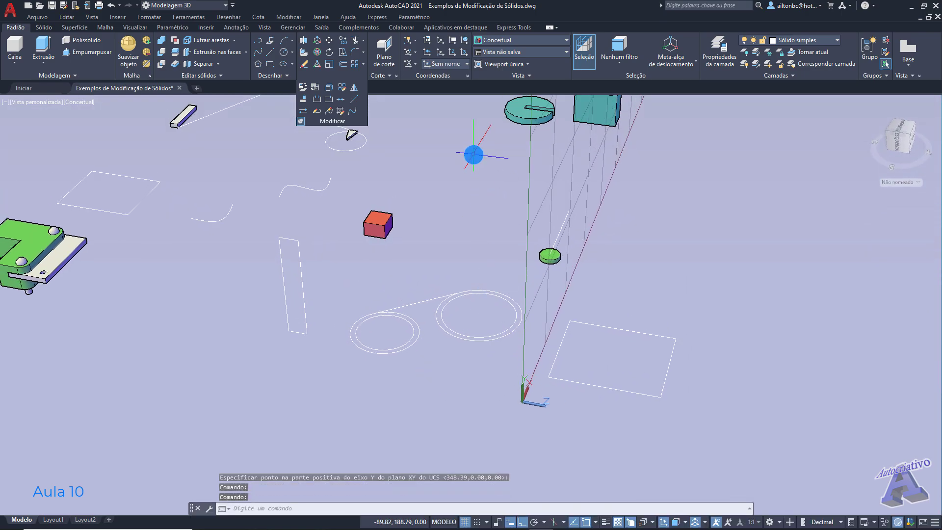
- Restore the World UCS and switch to the top view of the two rings
left_click(464, 41)
middle_click_drag(474, 246, 466, 268, "shift")
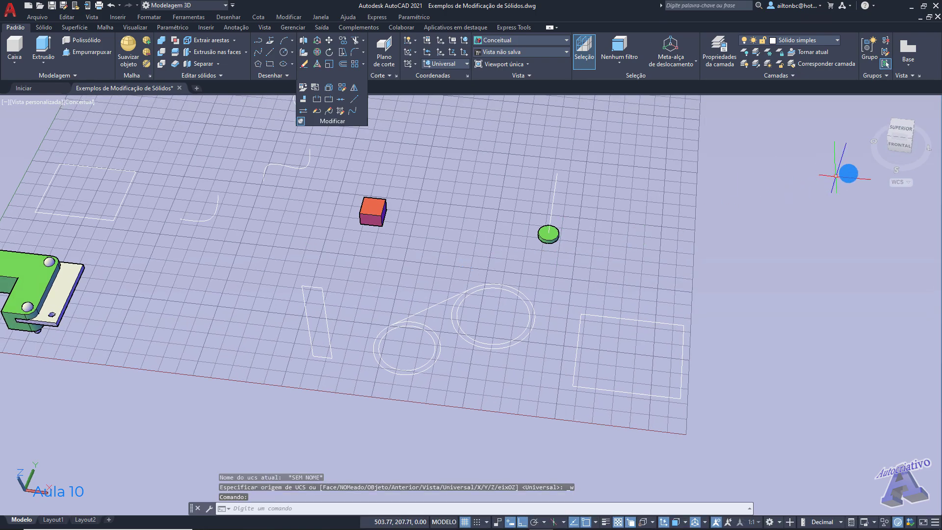
left_click(903, 131)
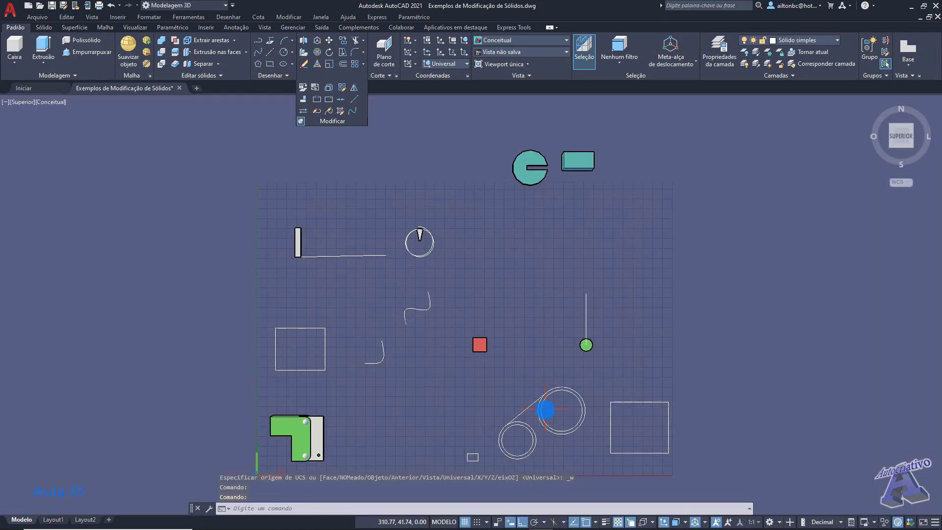
scroll(546, 409, "up", 3)
mouse_move(623, 435)
middle_mouse_down()
mouse_move(587, 297)
mouse_move(458, 263)
mouse_move(468, 251)
middle_mouse_up()
scroll(543, 291, "down", 1)
scroll(540, 305, "up", 5)
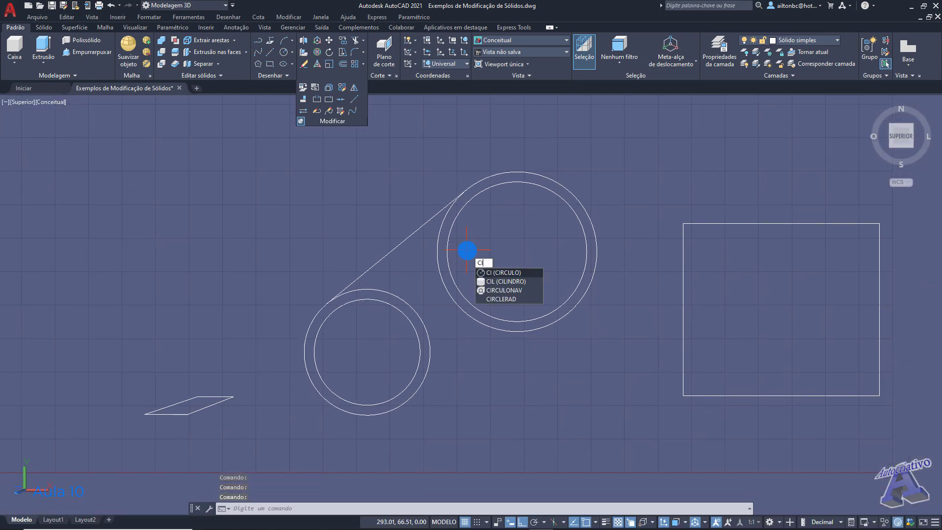
- Draw a radius 100 Ttr circle that encloses both rings and touches their outer circles at the lower right, and delete it
key("Return")
left_click(432, 510)
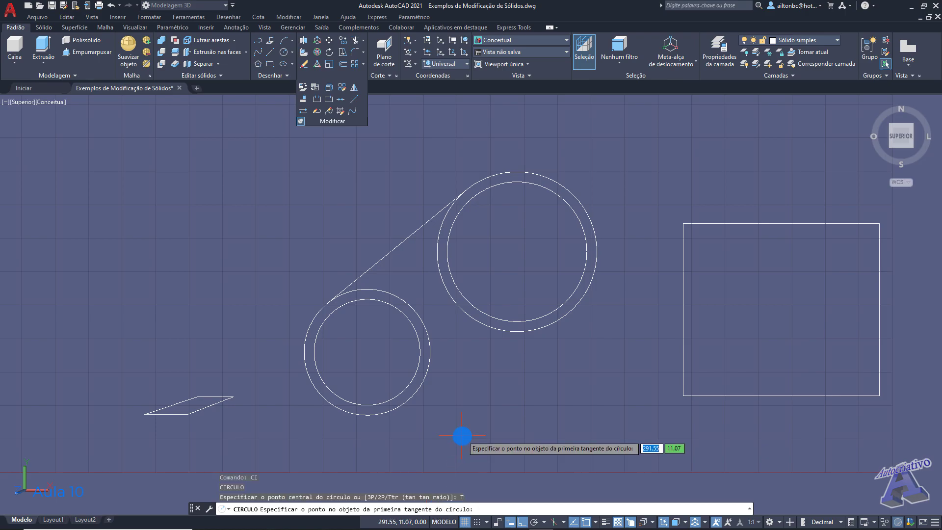
left_click(414, 398)
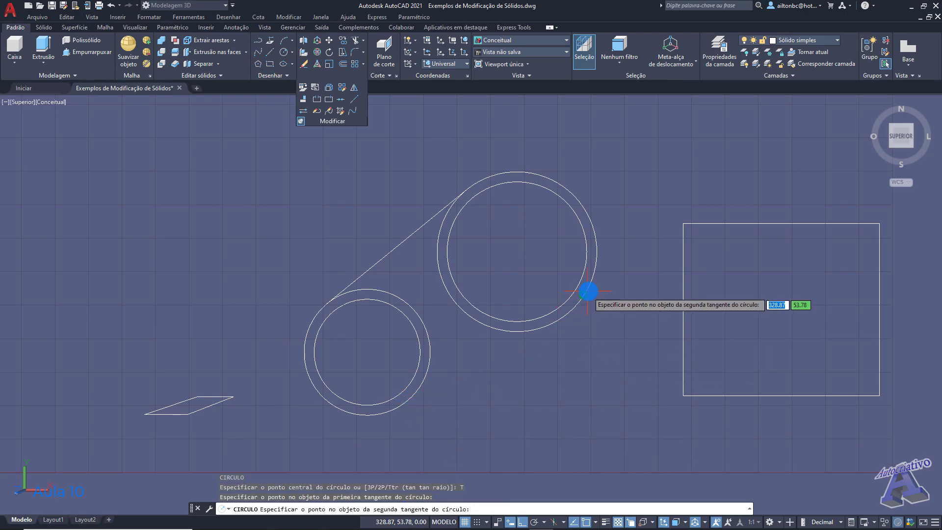
left_click(597, 264)
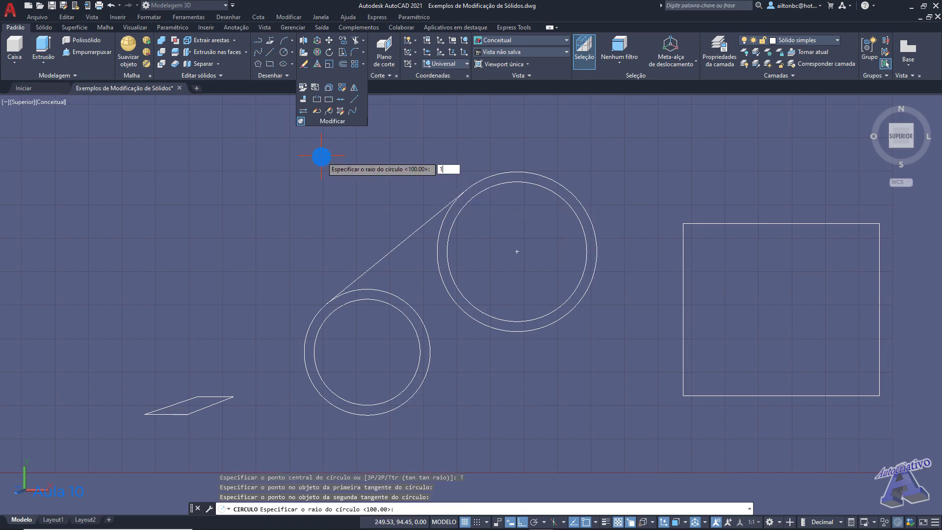
type("100")
key("Return")
scroll(324, 156, "down", 2)
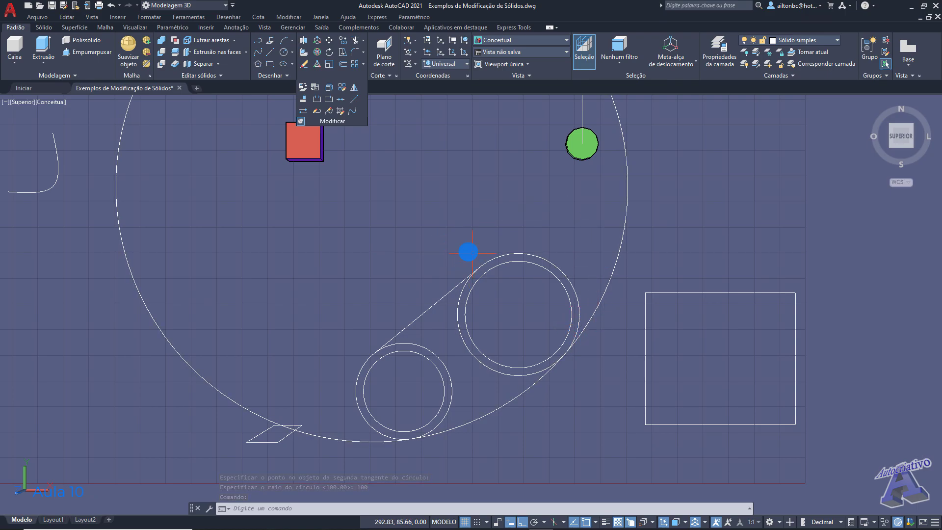
mouse_move(444, 237)
middle_mouse_down()
mouse_move(434, 263)
mouse_move(435, 208)
middle_mouse_up()
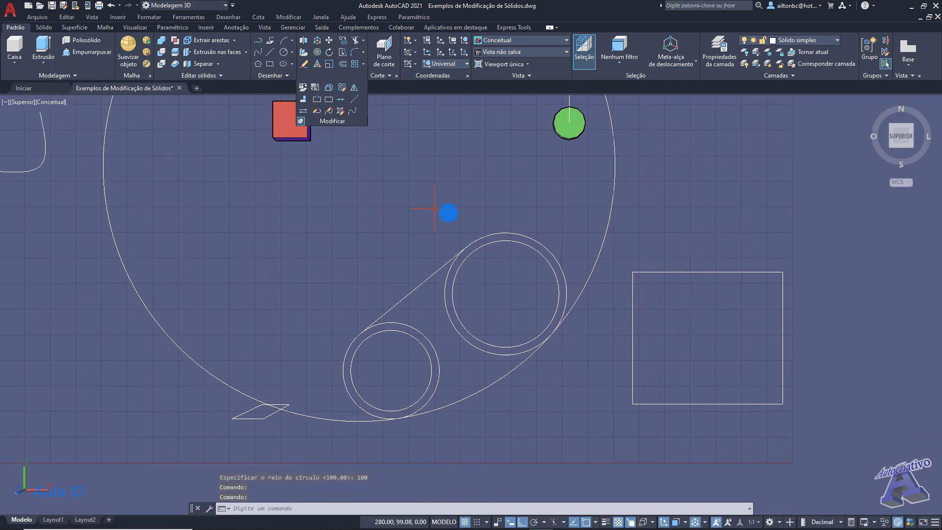
left_click(603, 225)
key("Delete")
- Draw a Ttr circle of radius 50 tangent to the lower right of the small ring and the underside of the large ring
type("ci")
key("Return")
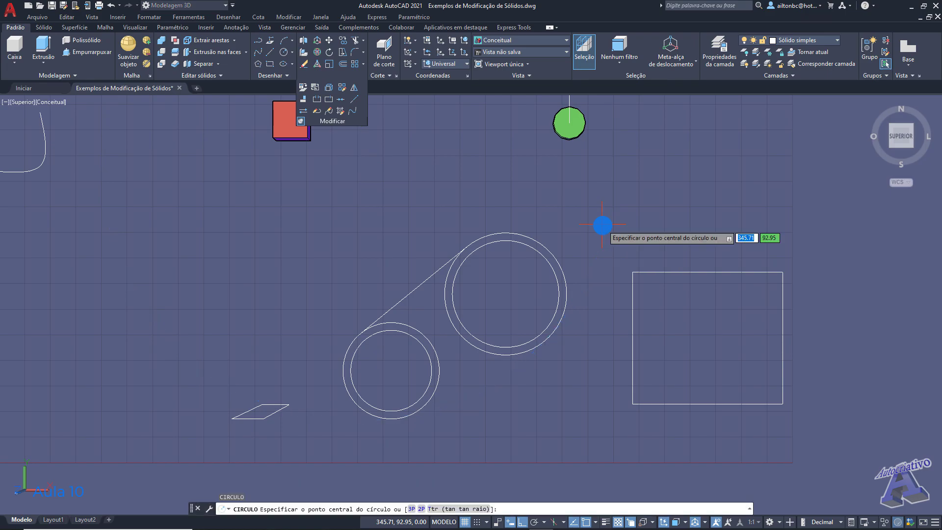
left_click(434, 509)
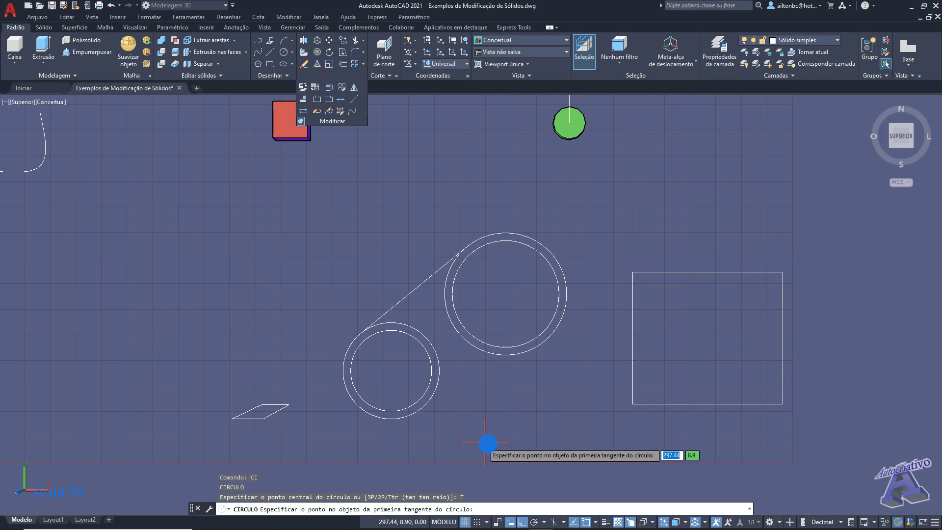
left_click(426, 407)
left_click(516, 356)
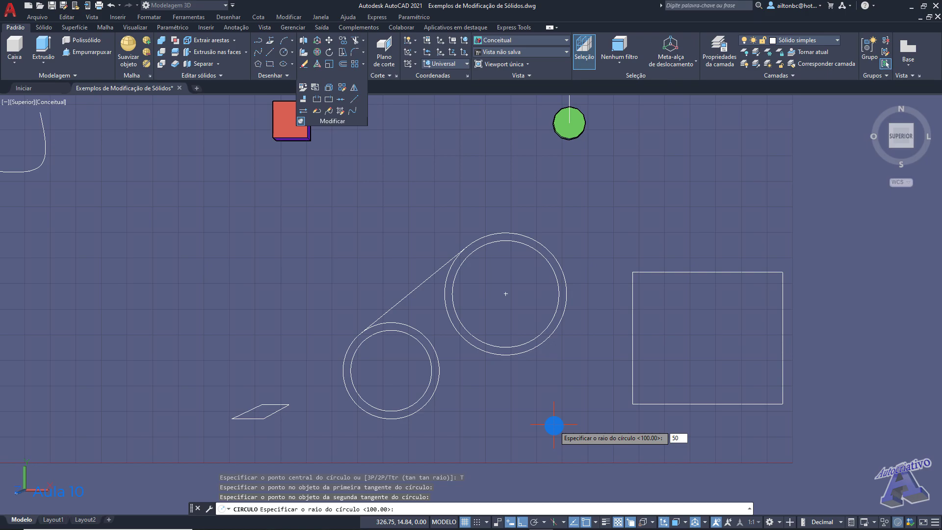
key("Return")
mouse_move(554, 426)
middle_mouse_down()
mouse_move(519, 309)
mouse_move(528, 298)
mouse_move(531, 330)
middle_mouse_up()
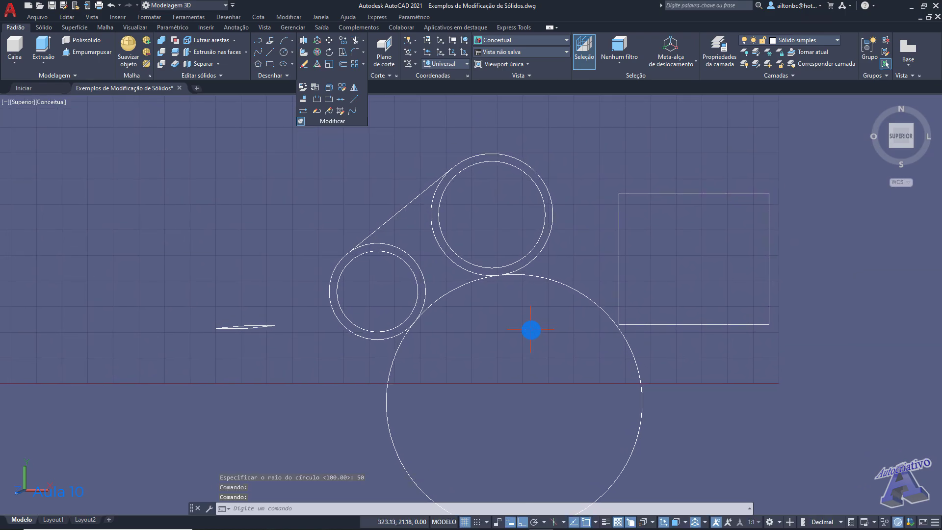
- Trim away the radius 50 circle outside its connecting arc and the small ring's outer arc between the tangent line and that arc
left_click(355, 42)
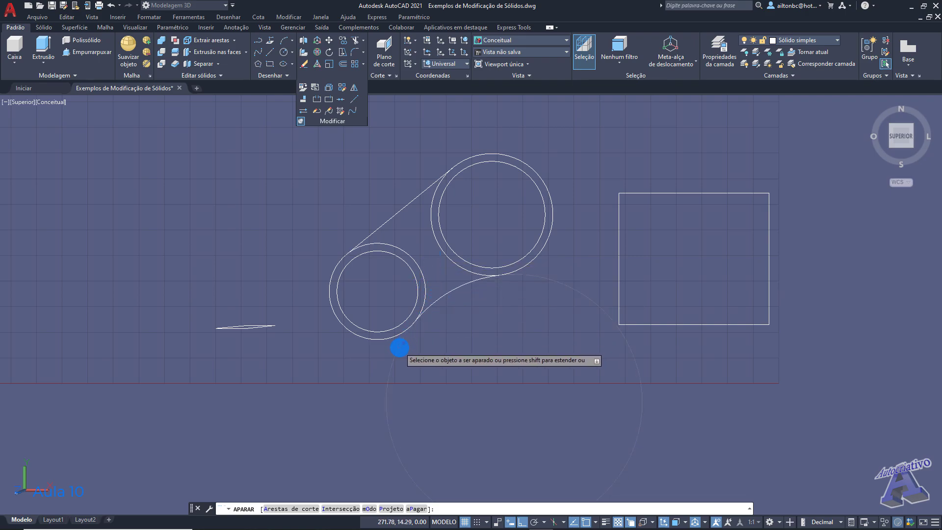
left_click(400, 347)
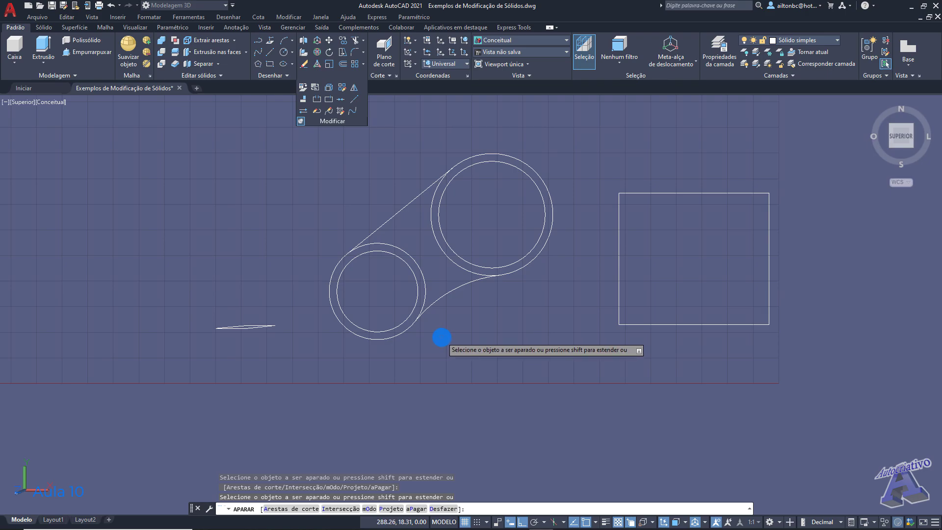
left_click(404, 251)
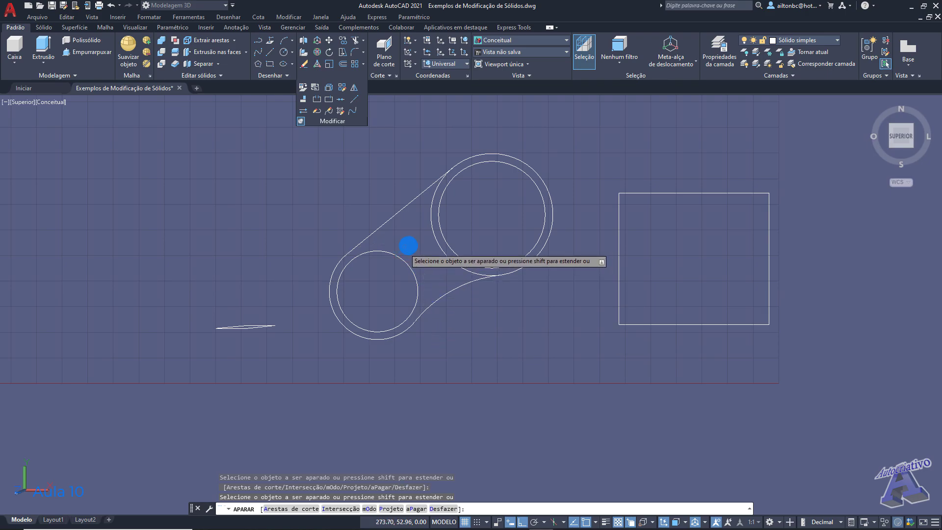
- Undo the trims on the small ring and the radius 50 circle, and leave the Trim command
middle_click_drag(484, 304, 490, 332)
key("ctrl+z")
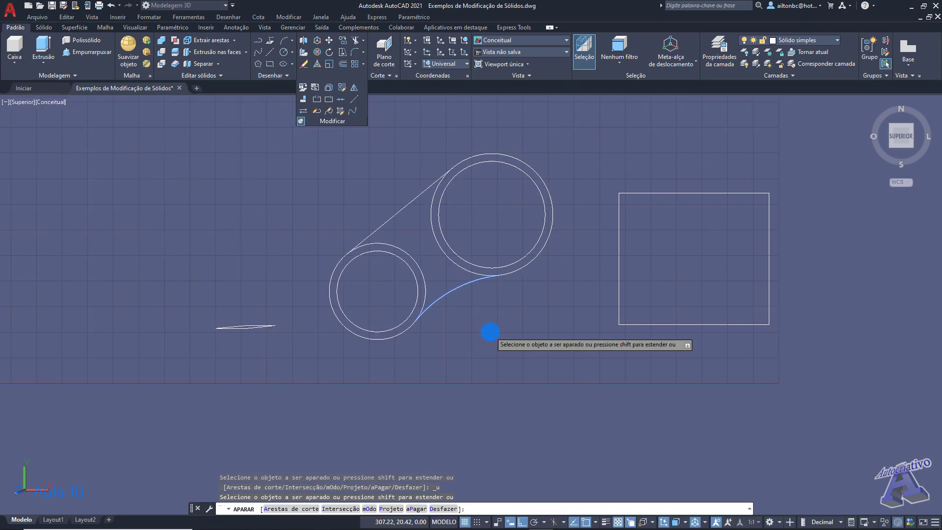
key("Escape")
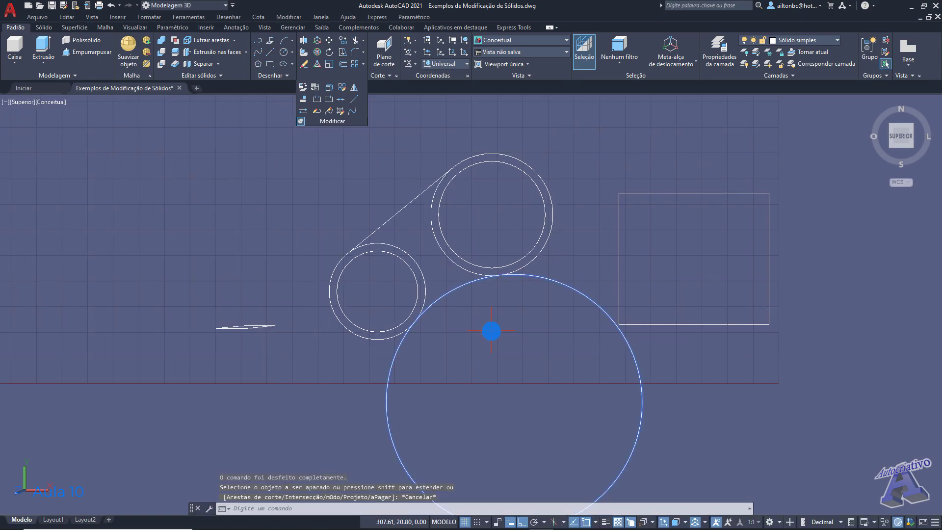
key("Return")
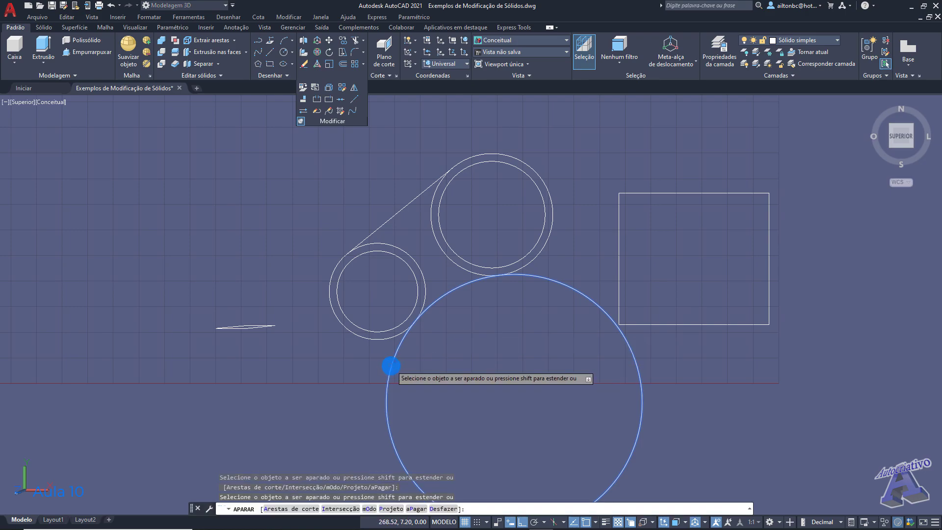
key("Escape")
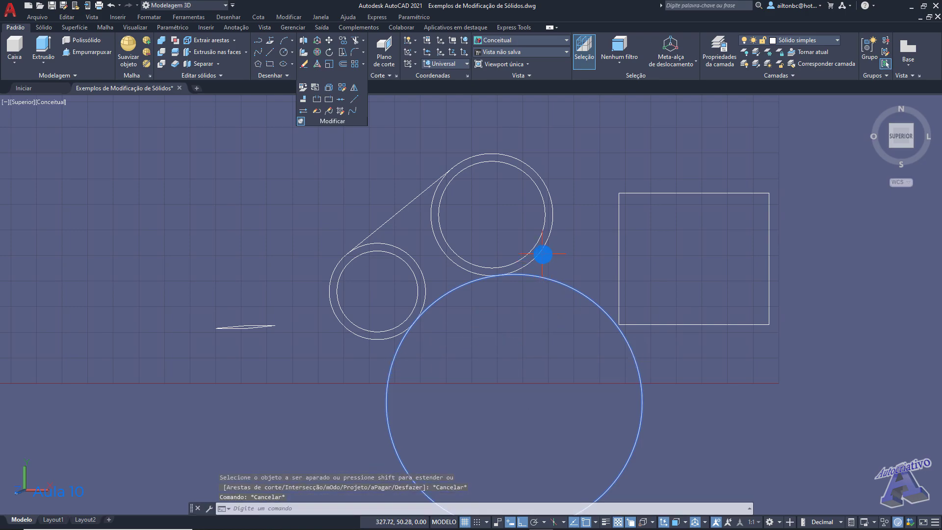
- Undo the latest operations around the radius 50 tangent circle and delete that circle
middle_click_drag(565, 370, 535, 347, "shift")
left_click(511, 339)
middle_click_drag(556, 402, 524, 333)
key("Return")
key("Escape")
key("Escape")
key("ctrl+z")
key("ctrl+z")
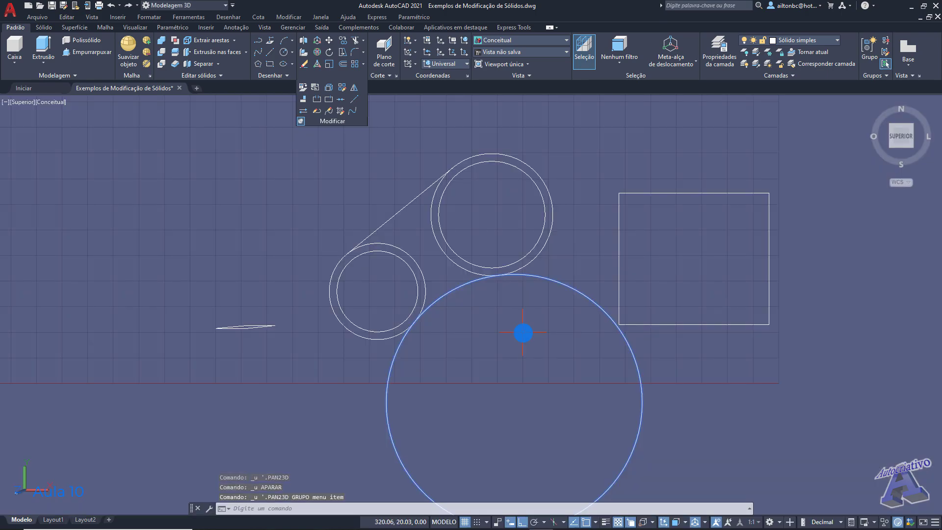
left_click(590, 287)
left_click(564, 281)
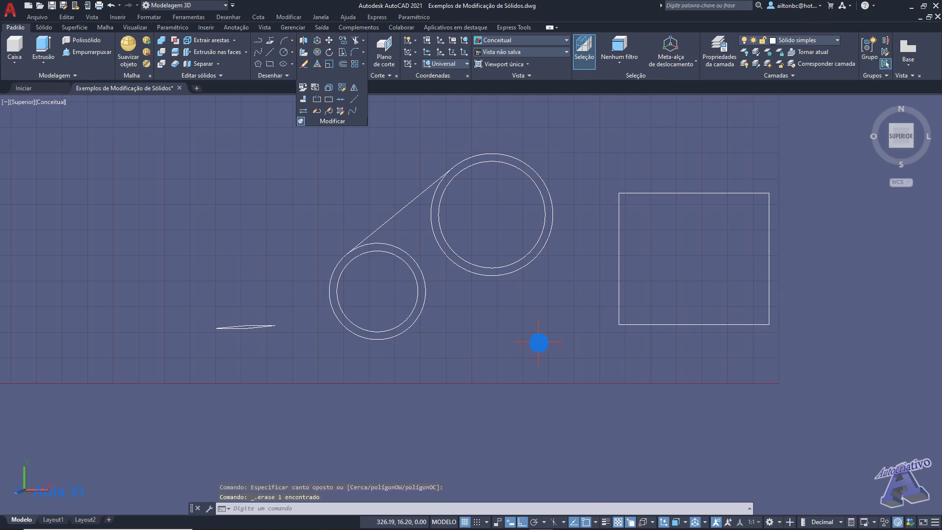
- Draw a Ttr circle of radius 50 tangent to the small ring's lower right and the large ring's underside
type("CI")
key("Return")
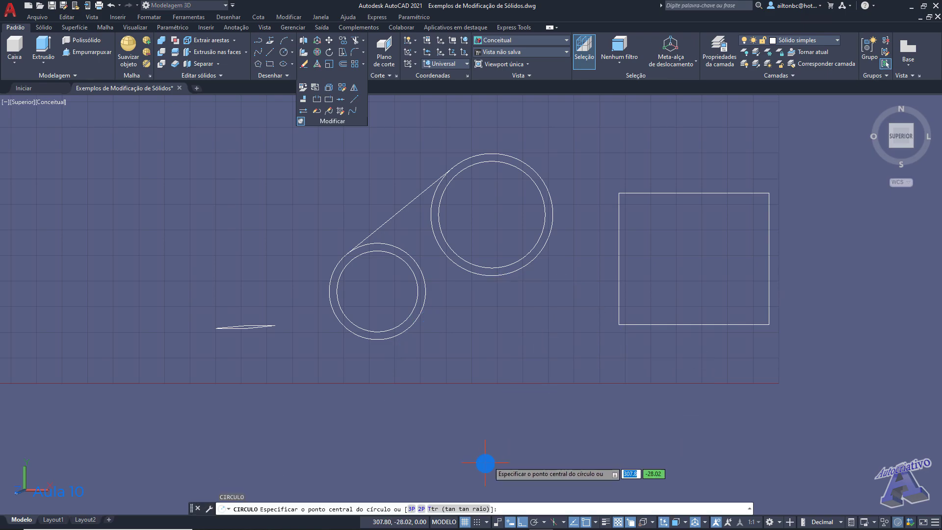
left_click(441, 509)
left_click(406, 330)
left_click(494, 275)
type("5")
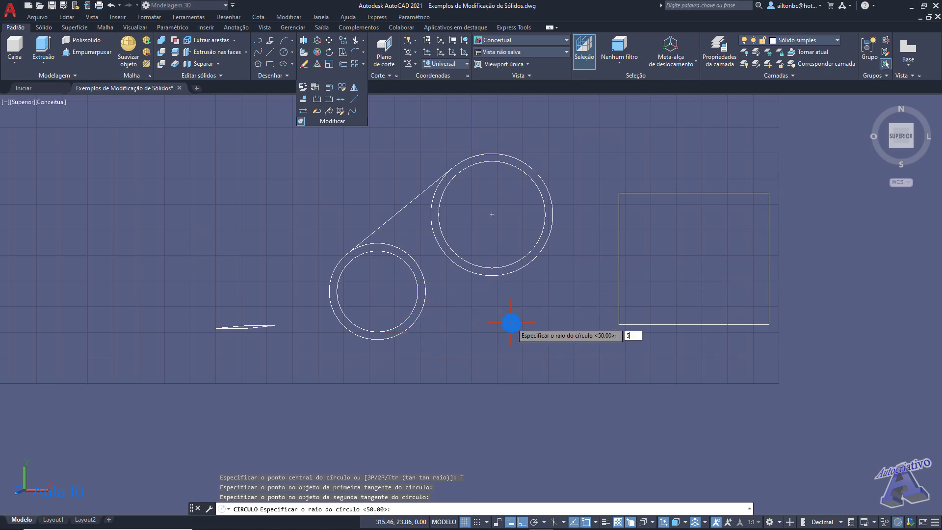
type("0")
key("Return")
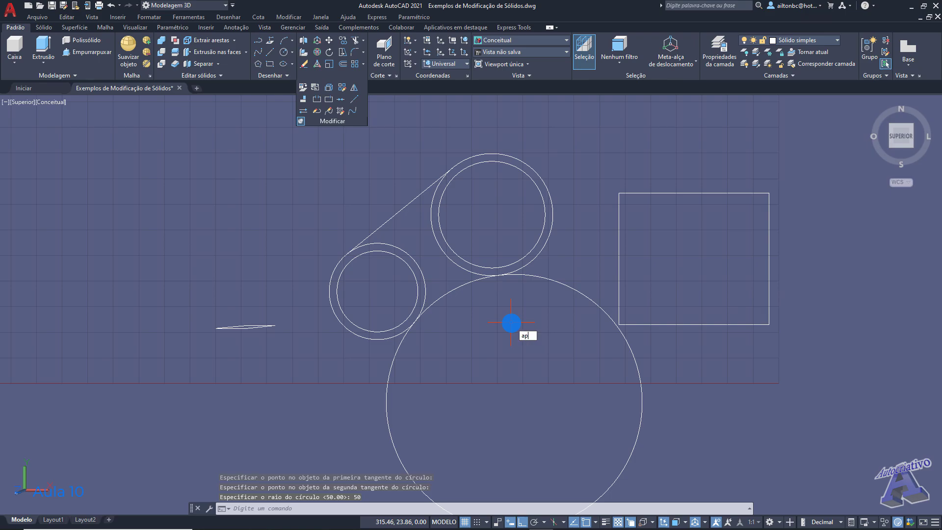
- Trim the radius 50 circle to its connecting arc and remove both rings' outer arcs lying inside the joined outline
key("Return")
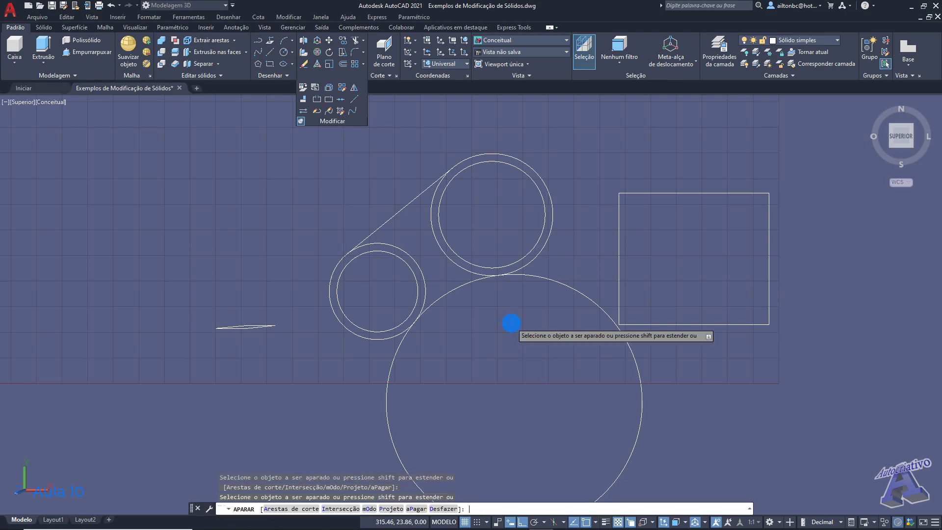
left_click(416, 263)
left_click(432, 227)
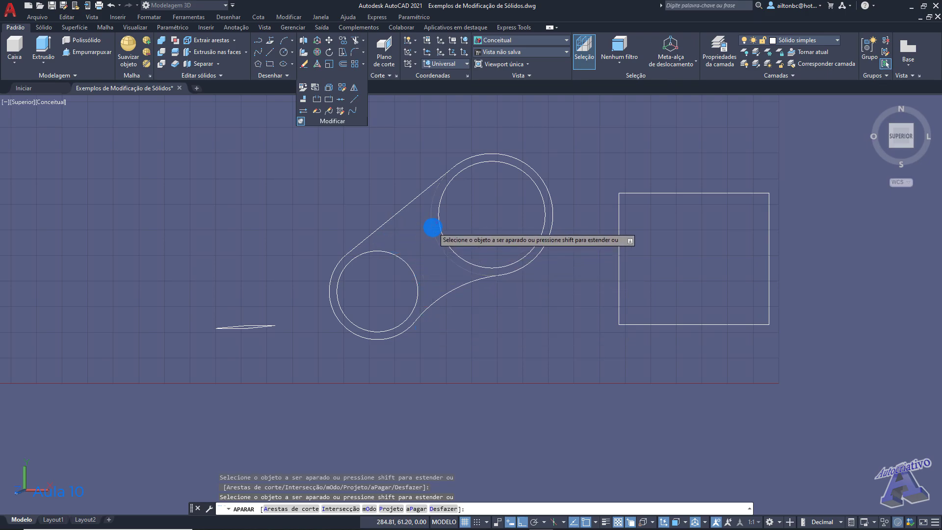
key("Return")
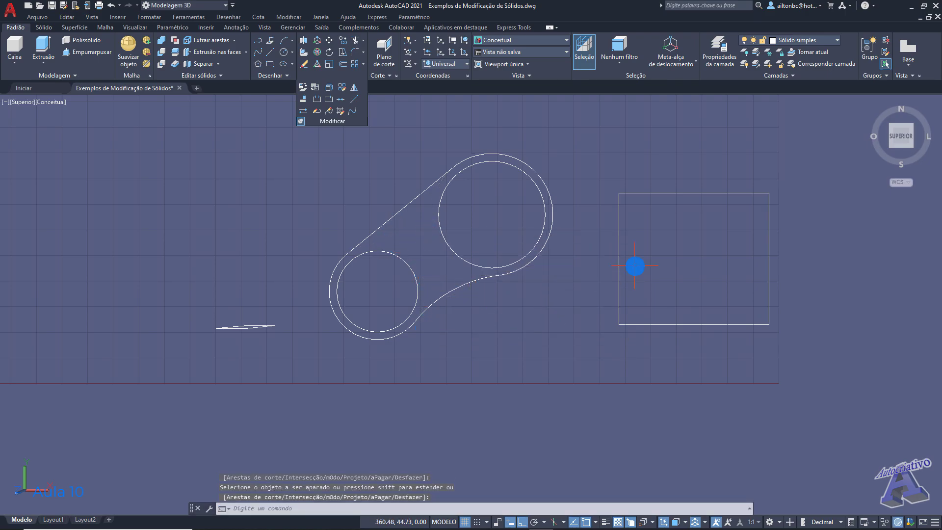
- In the SE isometric view, Presspull the area between the joined outline and the two inner circles upward into a solid
left_click(913, 147)
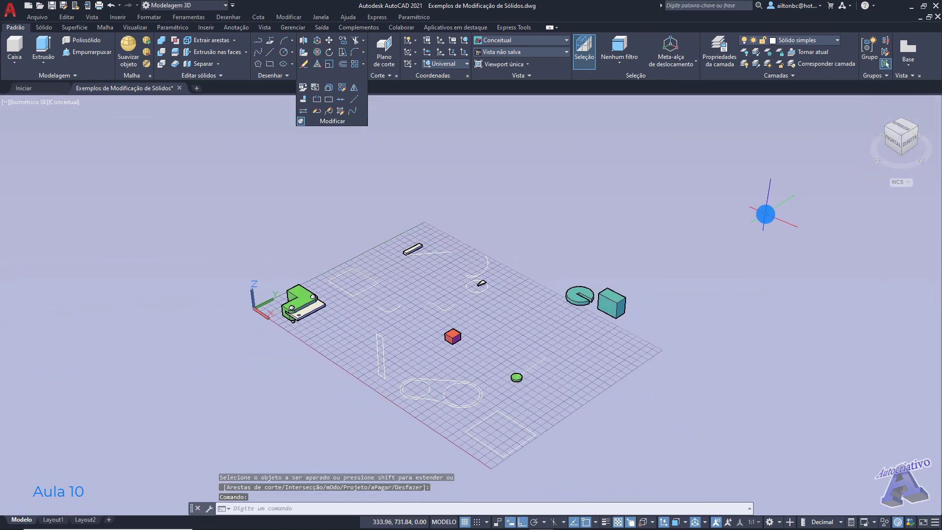
middle_click_drag(444, 396, 514, 299)
scroll(463, 320, "up", 6)
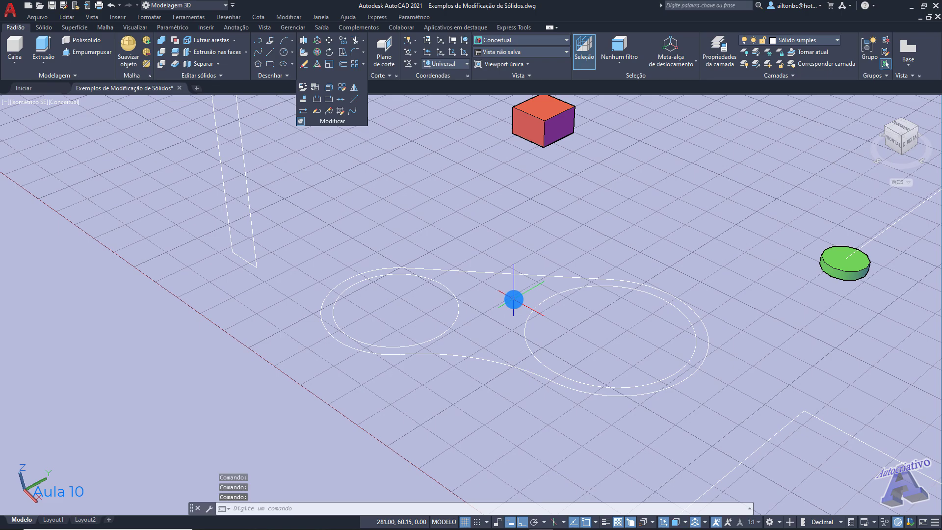
key("Return")
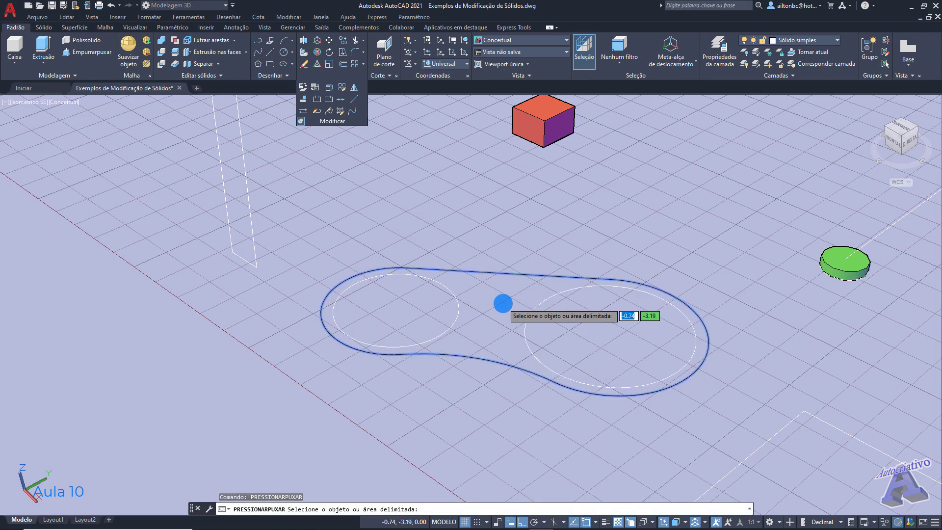
left_click(503, 303)
left_click(503, 190)
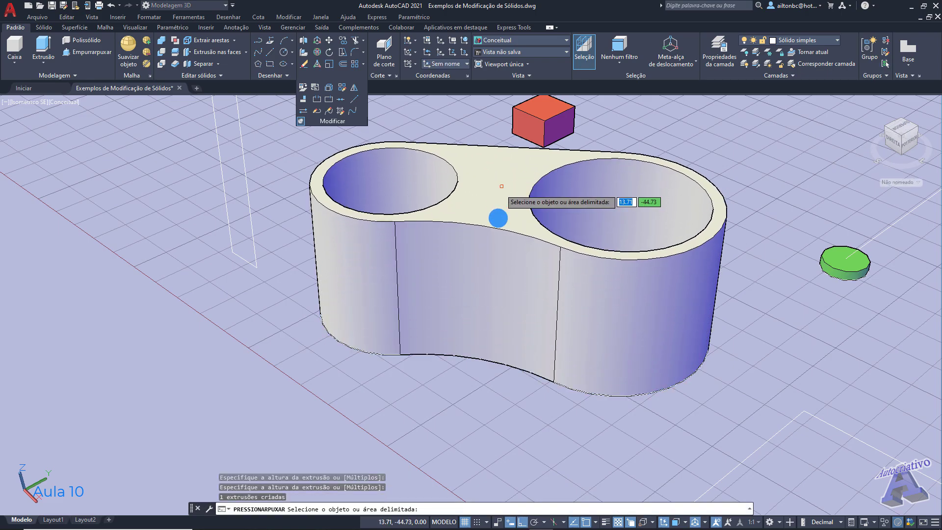
key("Return")
- Draw a straight line in front of the rectangle near the grid's corner, running along Y toward its near edge
scroll(483, 292, "down", 4)
middle_click_drag(524, 290, 478, 311, "shift")
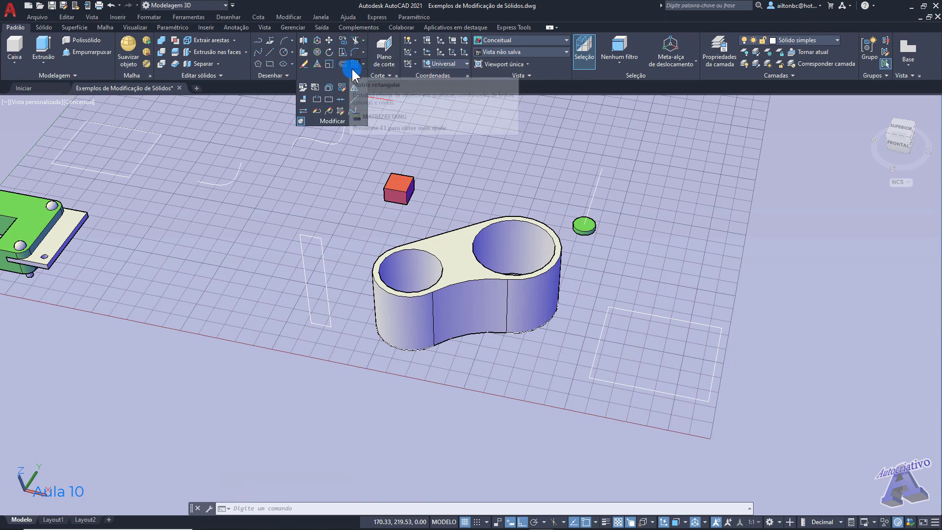
left_click(362, 40)
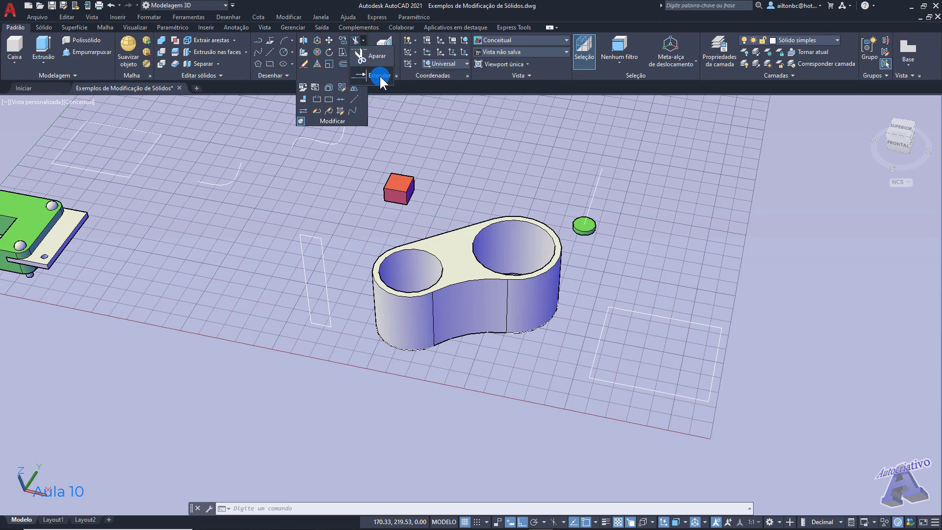
middle_click_drag(663, 278, 445, 229)
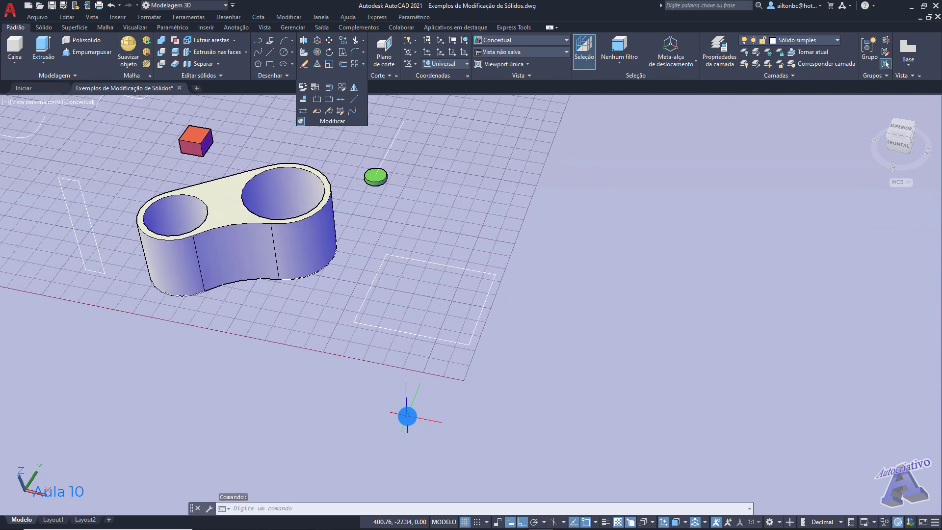
type("l")
key("Return")
middle_click_drag(410, 417, 412, 375)
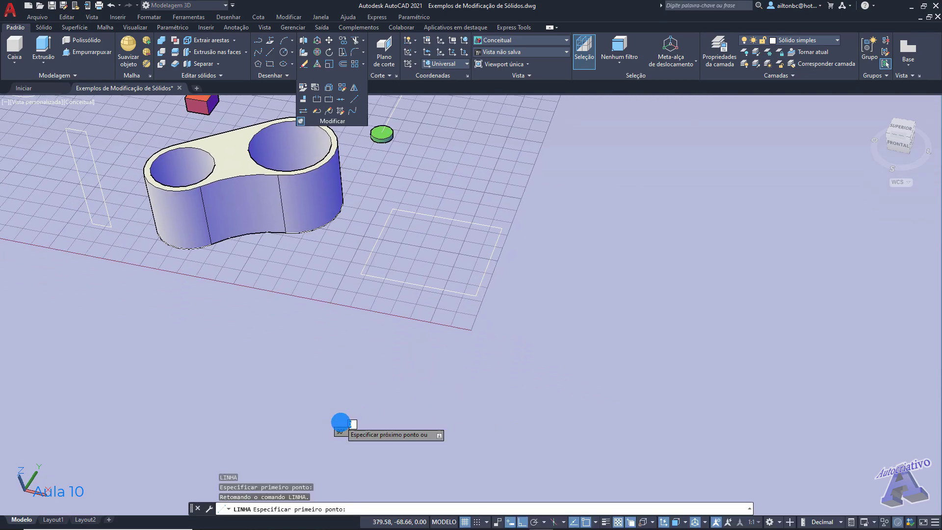
left_click(341, 421)
left_click(381, 326)
key("Escape")
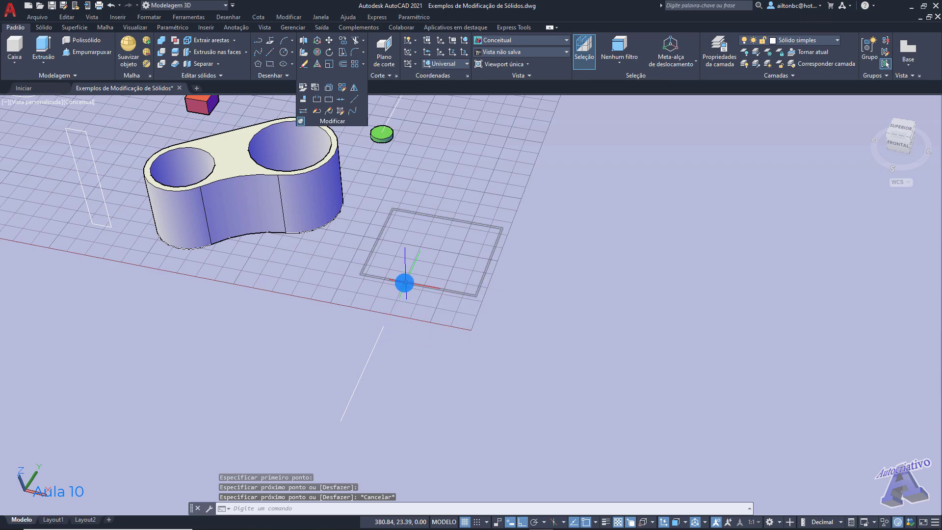
left_click(361, 40)
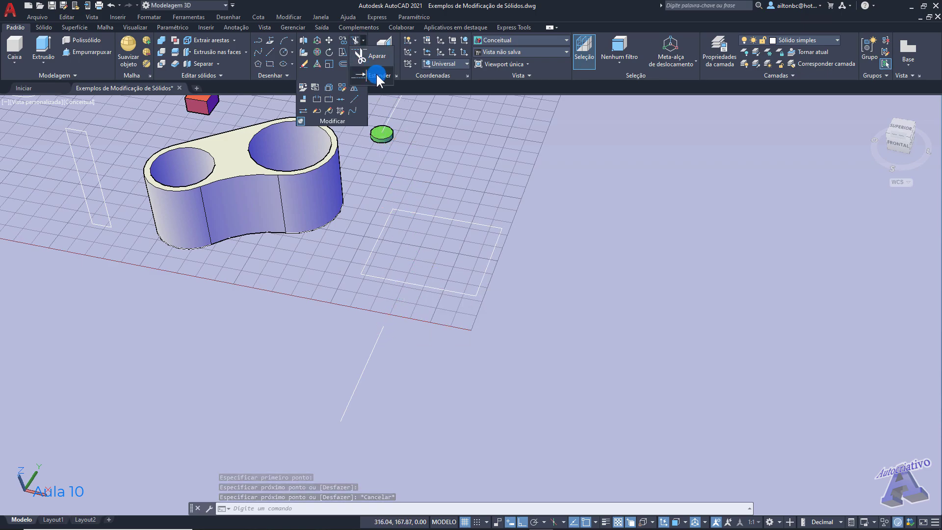
left_click(377, 76)
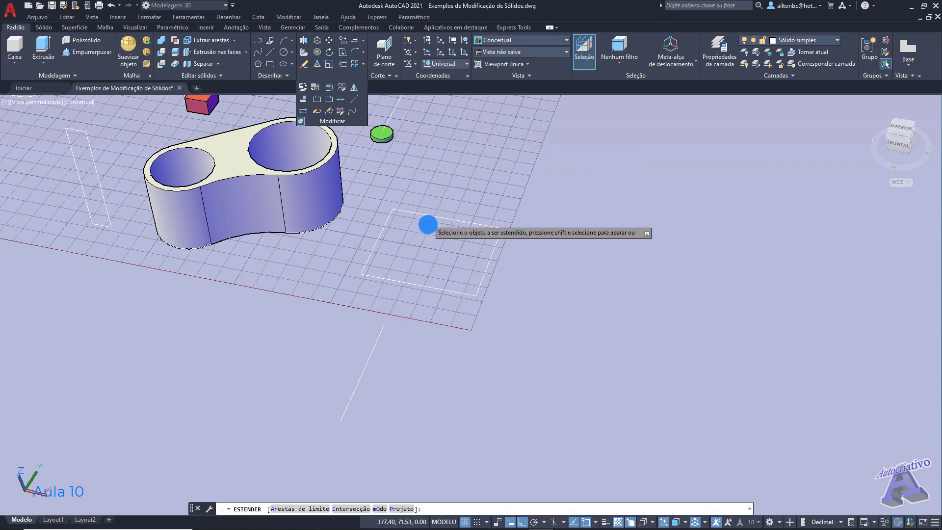
key("Escape")
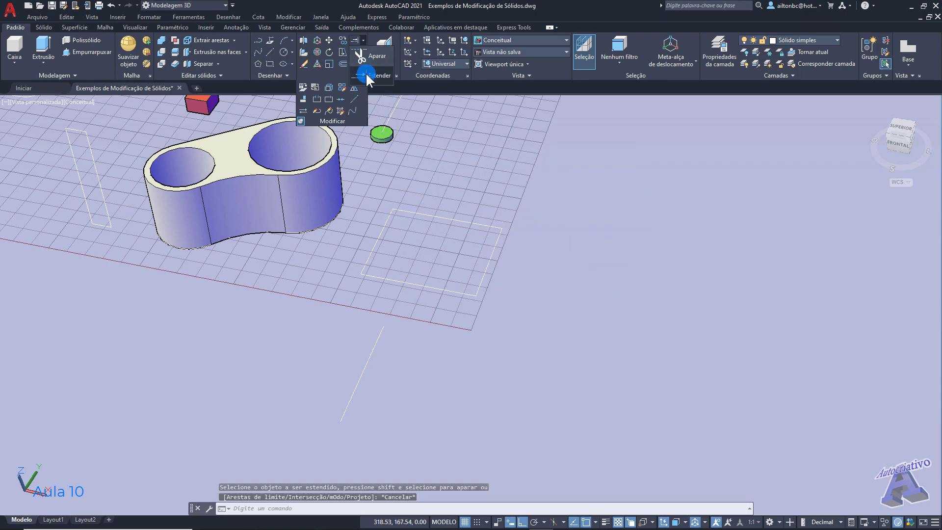
left_click(374, 75)
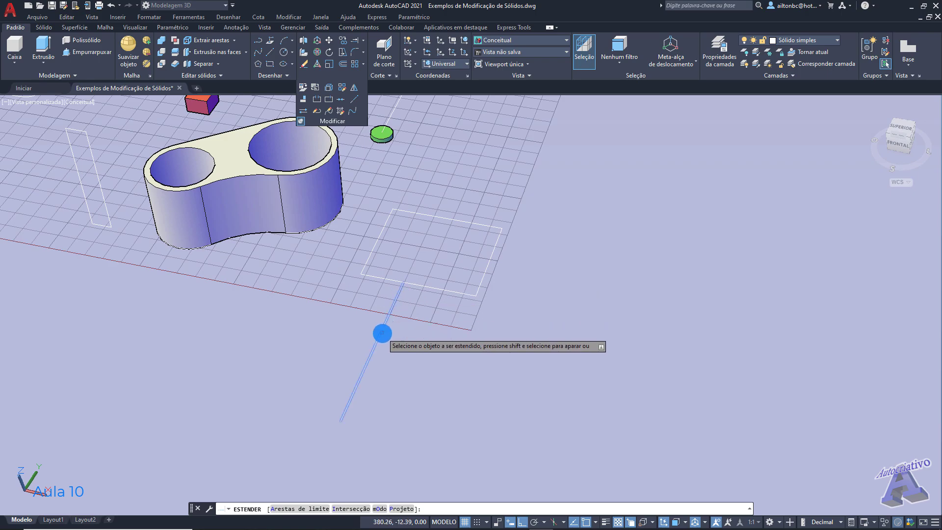
middle_click_drag(381, 332, 381, 322)
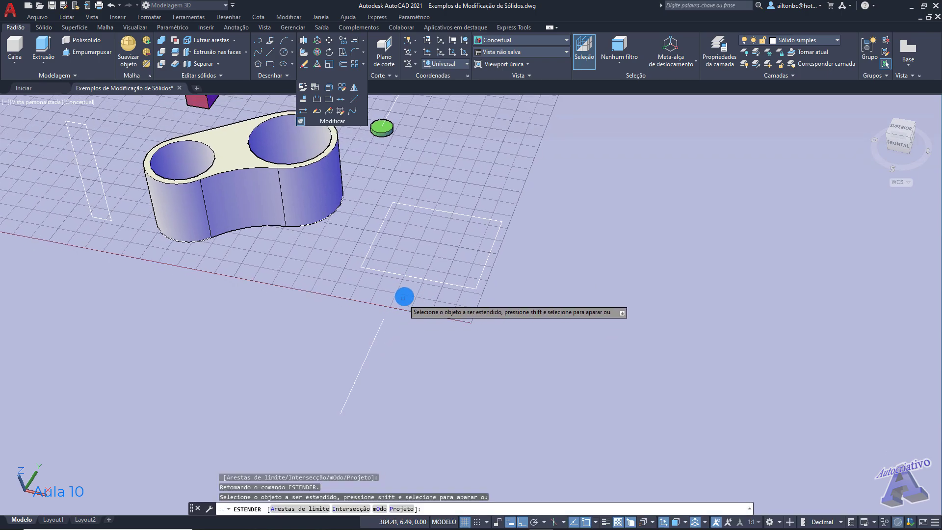
key("Escape")
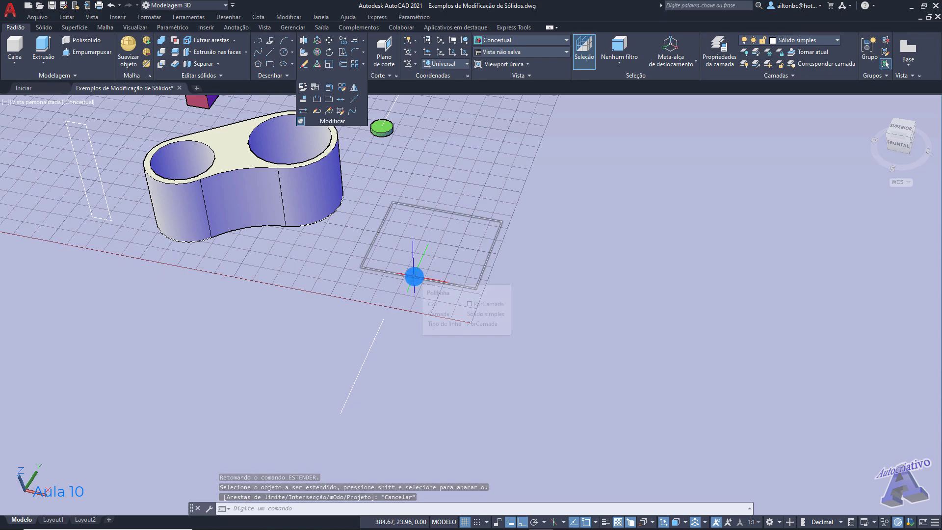
- Extend the line with the rectangle as the boundary edge, first to its near side and on to its far side
left_click(354, 41)
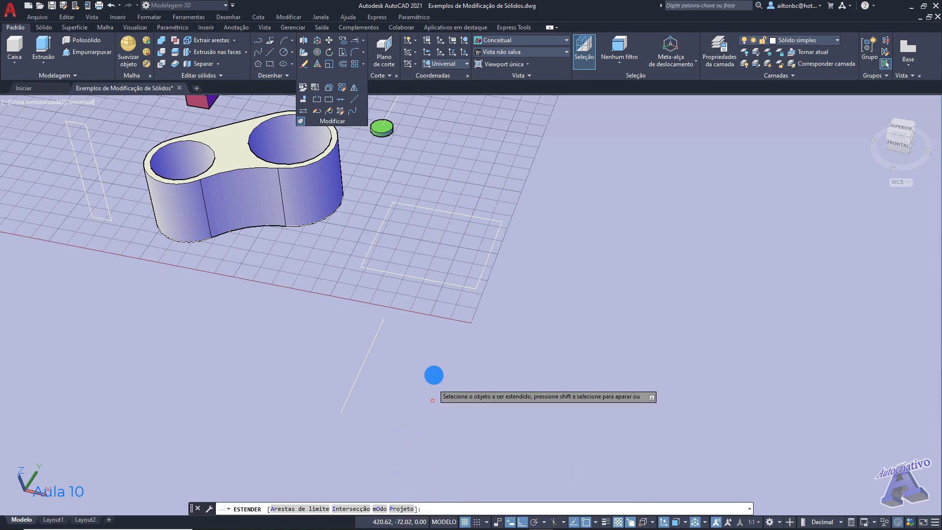
left_click(308, 509)
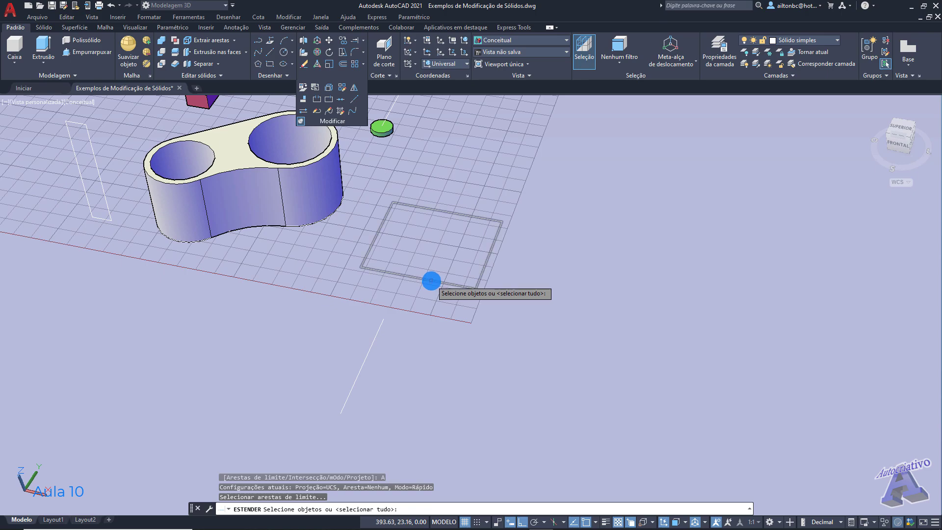
left_click(431, 281)
key("Return")
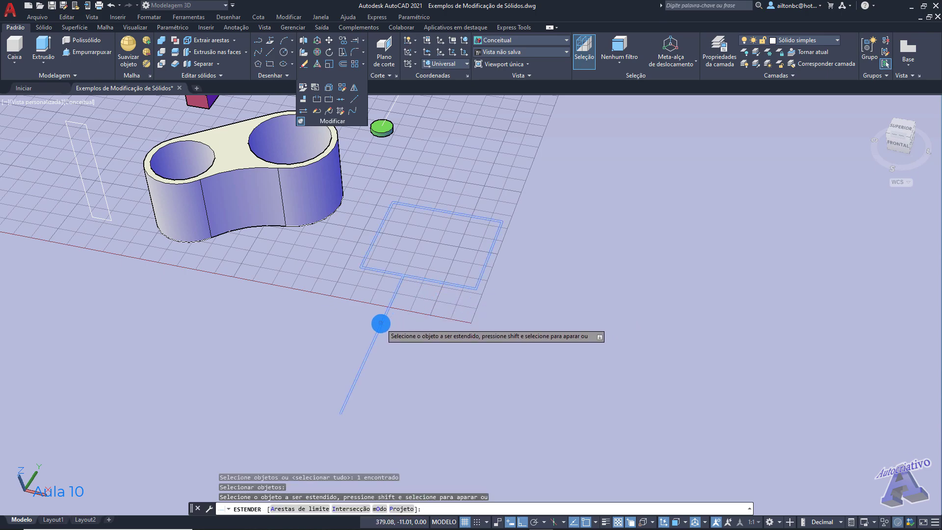
left_click(387, 325)
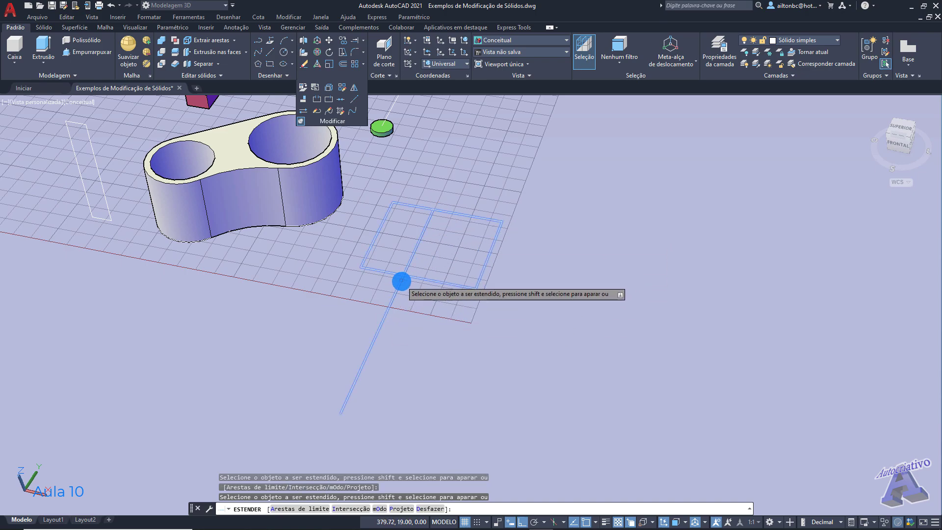
left_click(400, 288)
key("Escape")
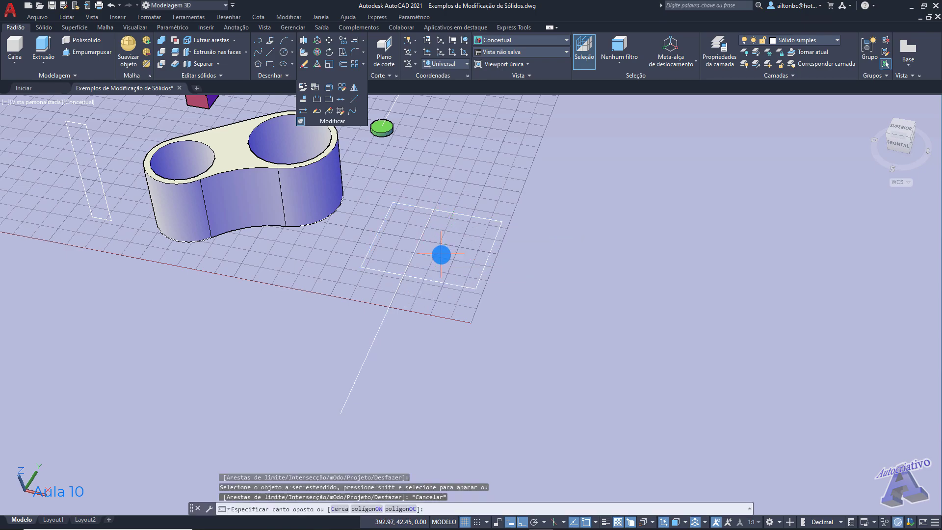
- Delete the extended line that crosses the rectangle
left_click(440, 255)
left_click(410, 239)
key("Delete")
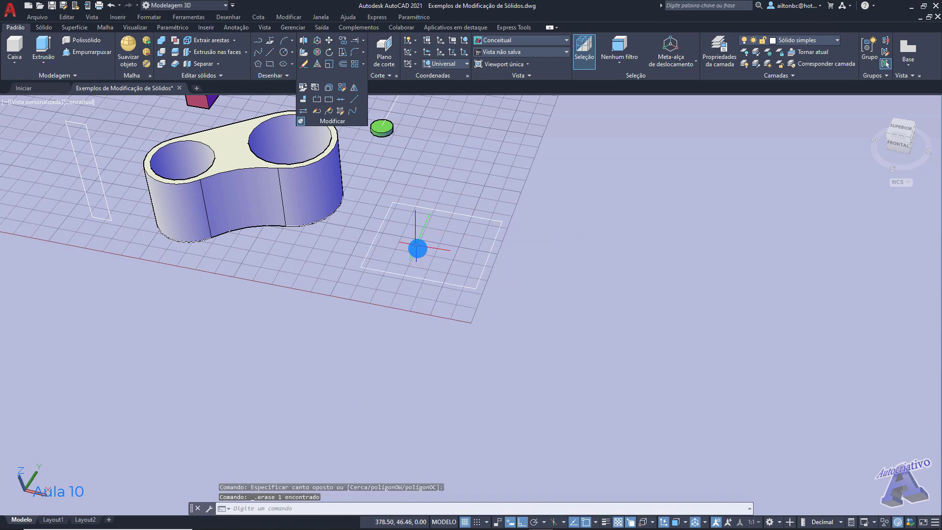
- Fillet the lower-right corner of the rectangle near the grid origin with radius 5, using the Multiple option
middle_click_drag(437, 269, 453, 305)
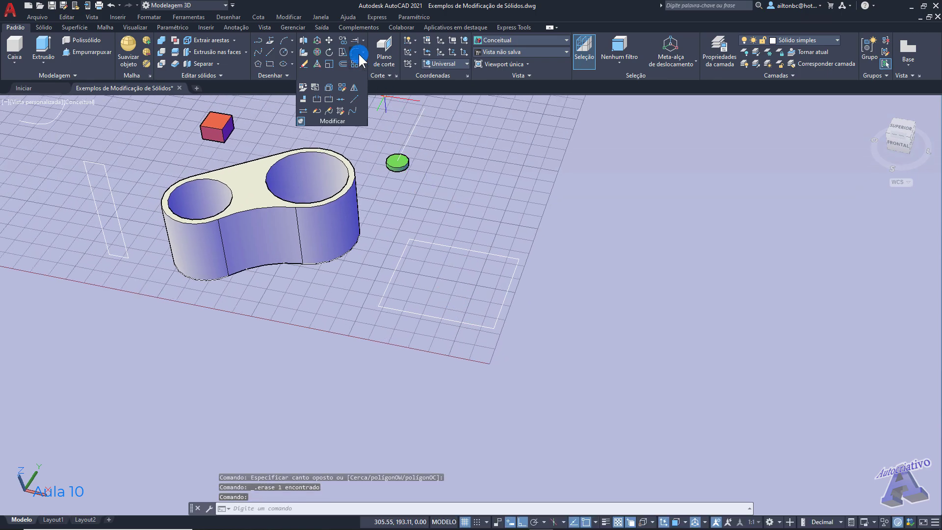
left_click(362, 52)
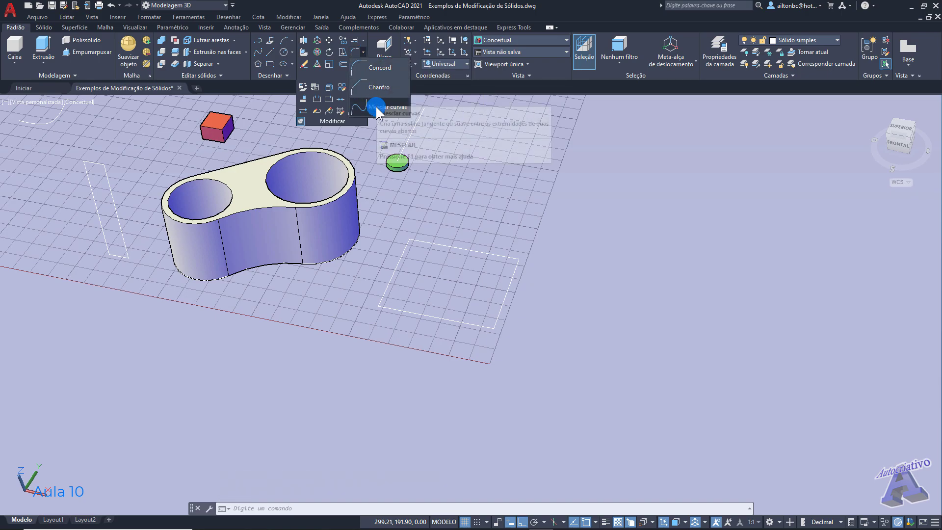
middle_click_drag(461, 139, 623, 267)
middle_click_drag(216, 210, 425, 219)
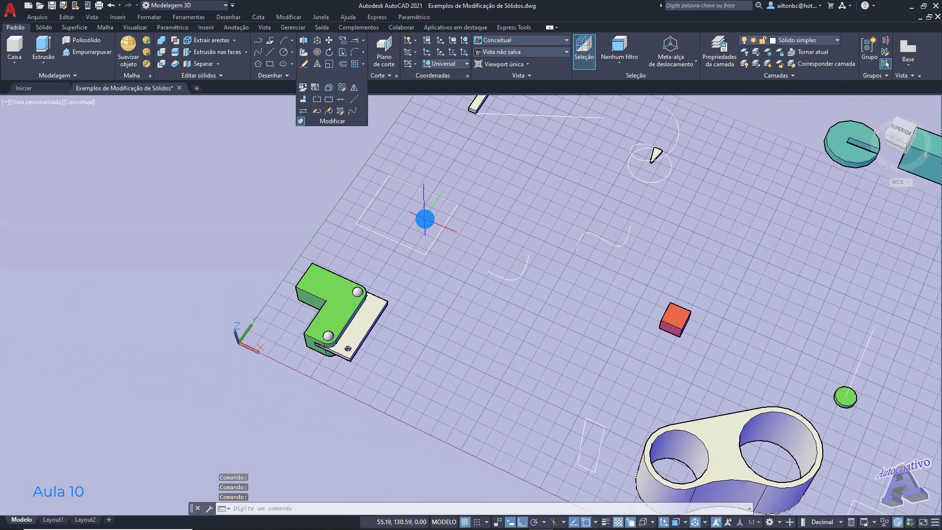
scroll(425, 219, "up", 3)
scroll(435, 328, "up", 5)
middle_click_drag(399, 286, 470, 305, "shift")
middle_click_drag(489, 232, 496, 203, "shift")
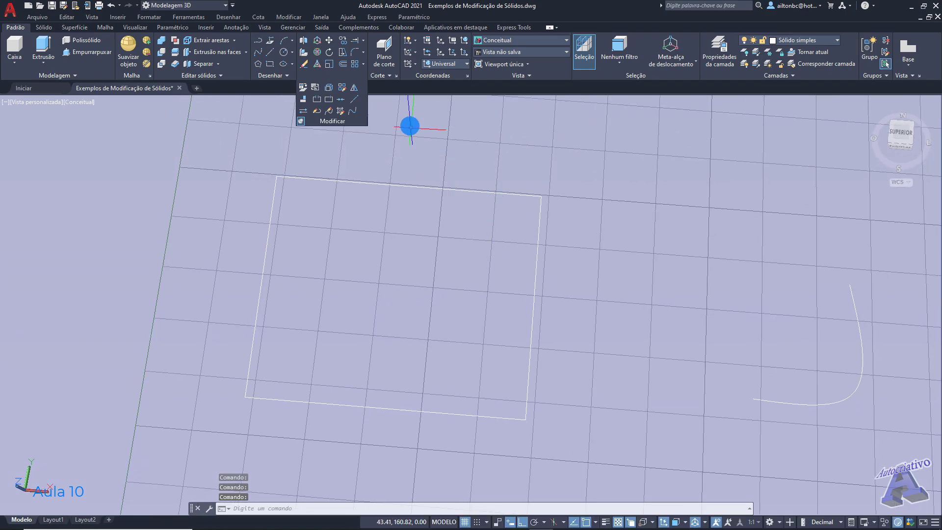
left_click(363, 51)
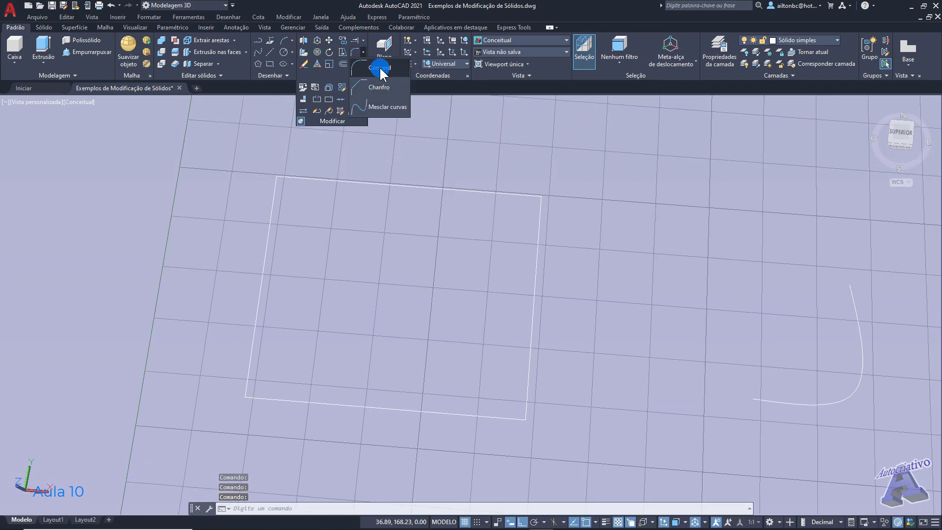
left_click(380, 68)
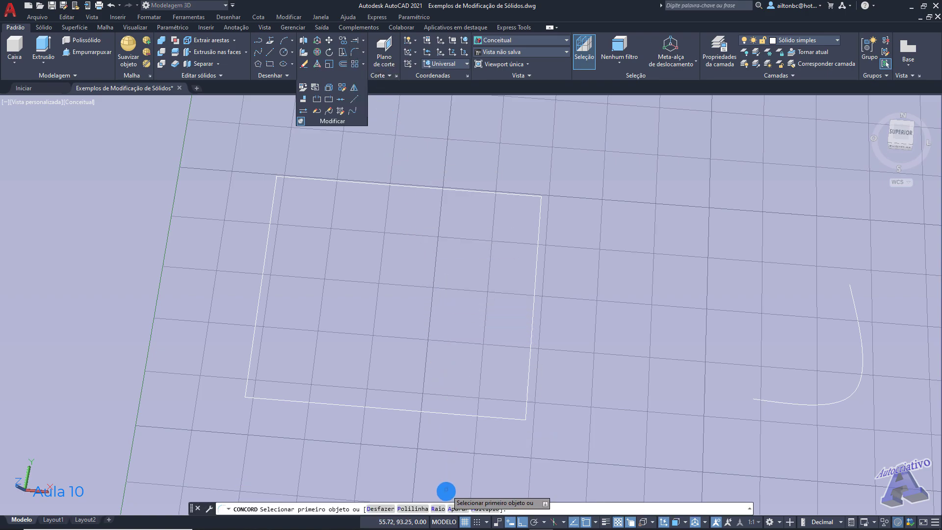
left_click(438, 510)
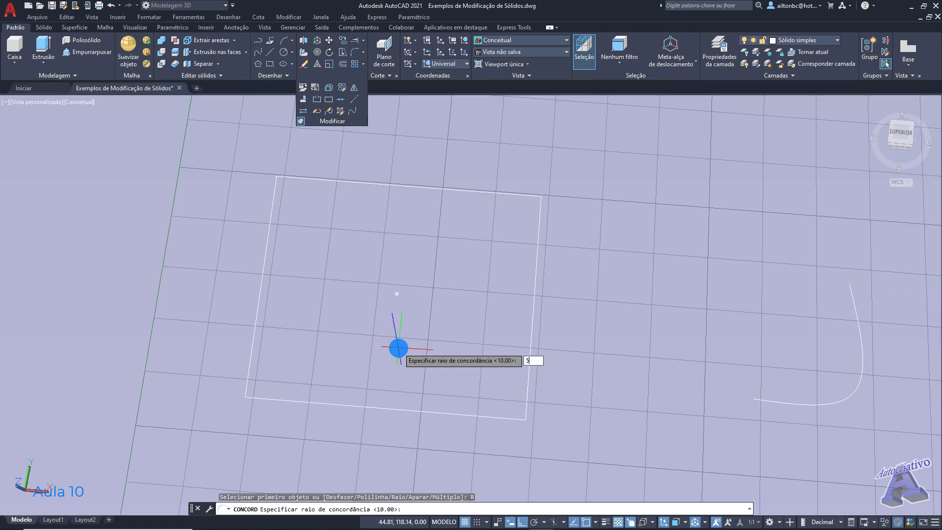
key("Return")
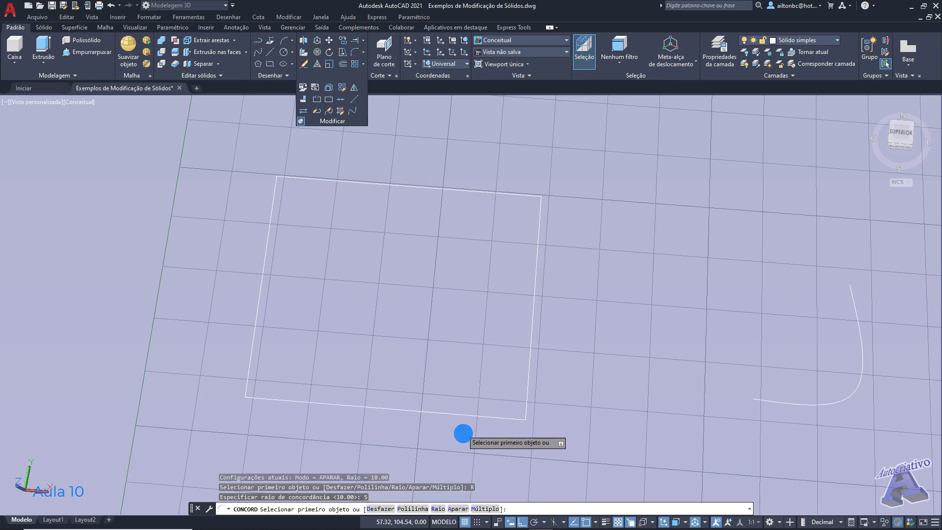
left_click(488, 510)
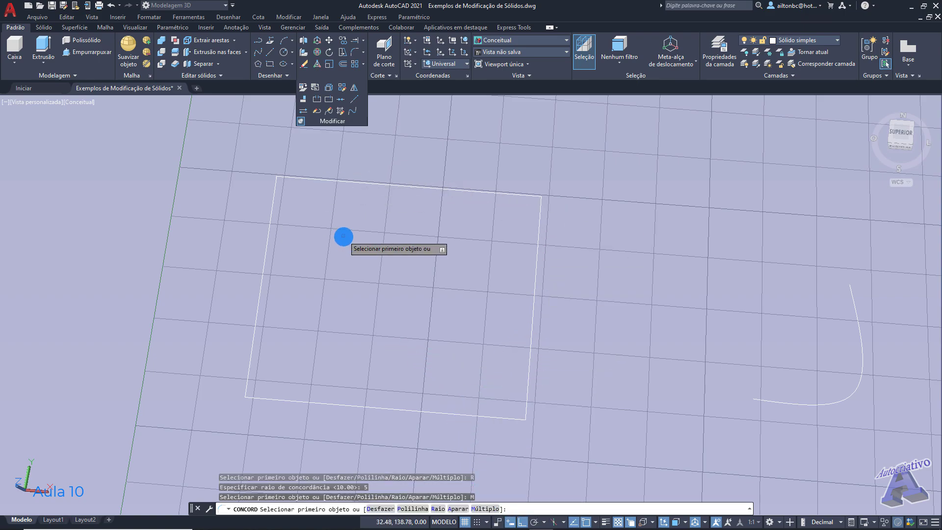
left_click(483, 416)
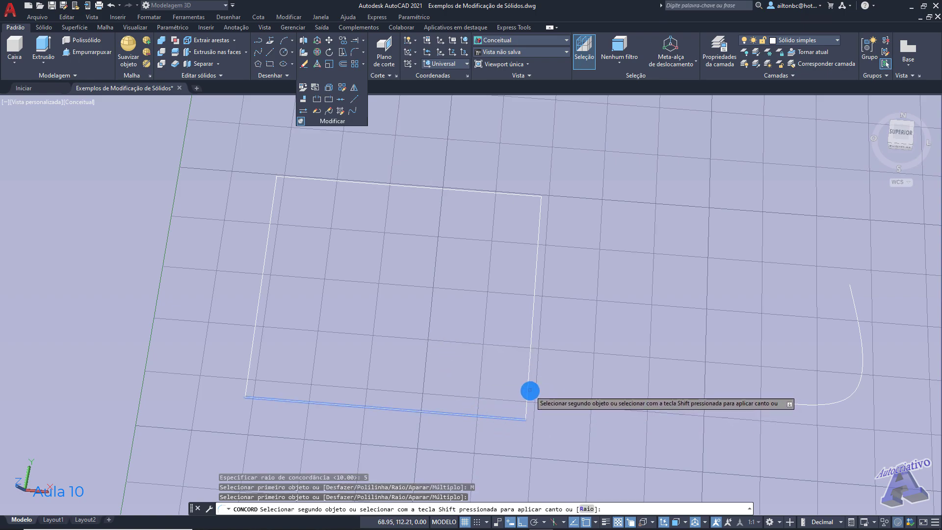
left_click(528, 391)
- Fillet the rectangle's three remaining corners with the same radius and finish the command
left_click(540, 224)
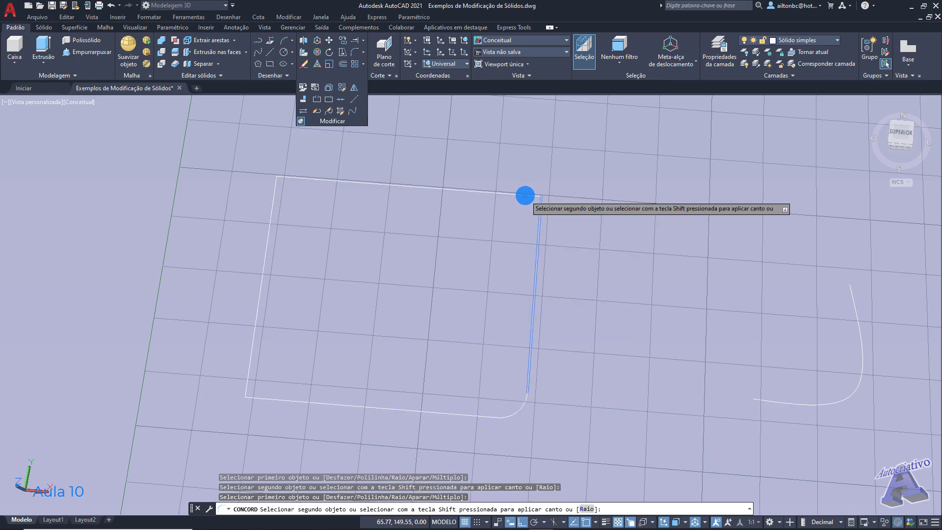
left_click(514, 195)
left_click(299, 180)
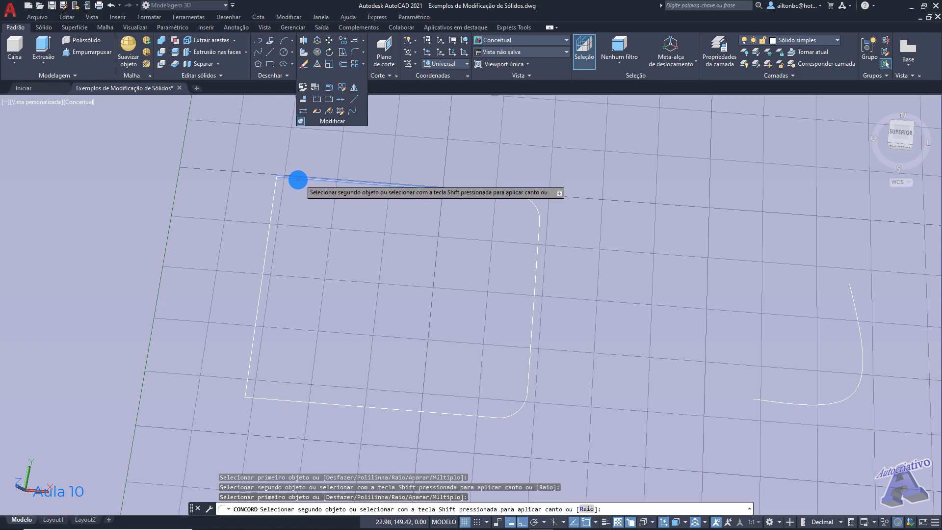
left_click(274, 202)
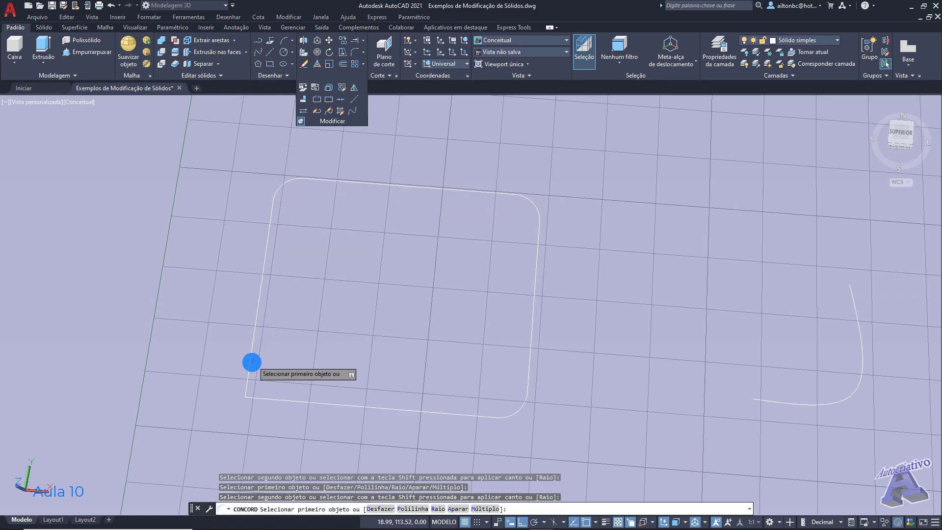
left_click(250, 361)
left_click(268, 397)
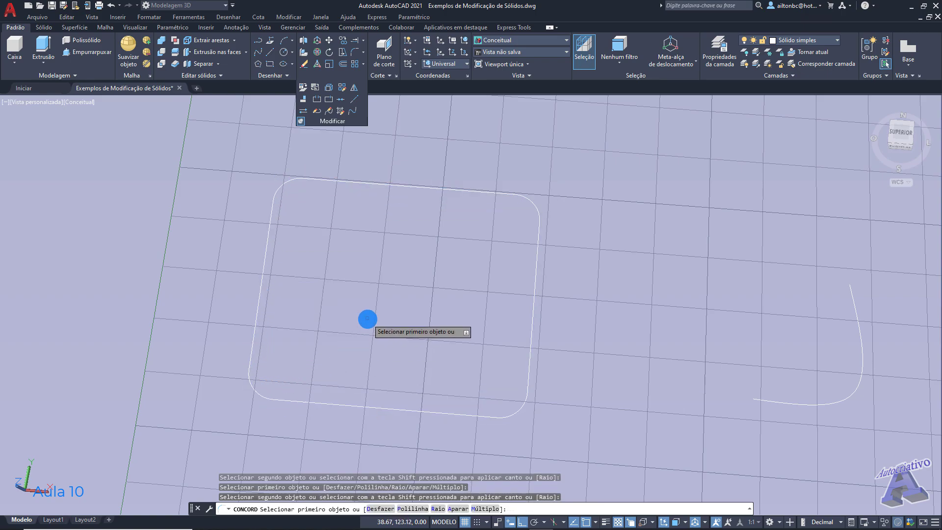
key("Return")
- Presspull the area inside the rounded rectangle upward into a low solid plate
middle_click_drag(411, 314, 422, 280, "shift")
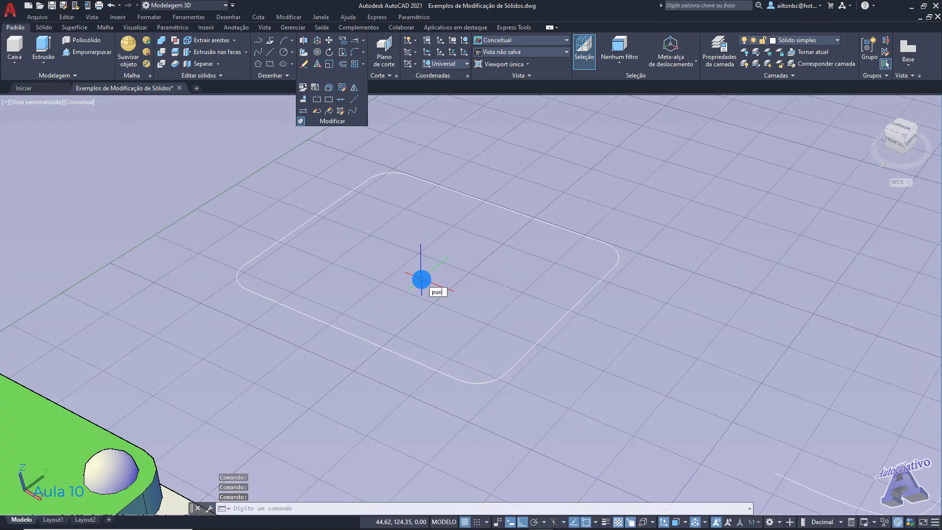
type("pux")
key("Return")
left_click(422, 278)
left_click(428, 224)
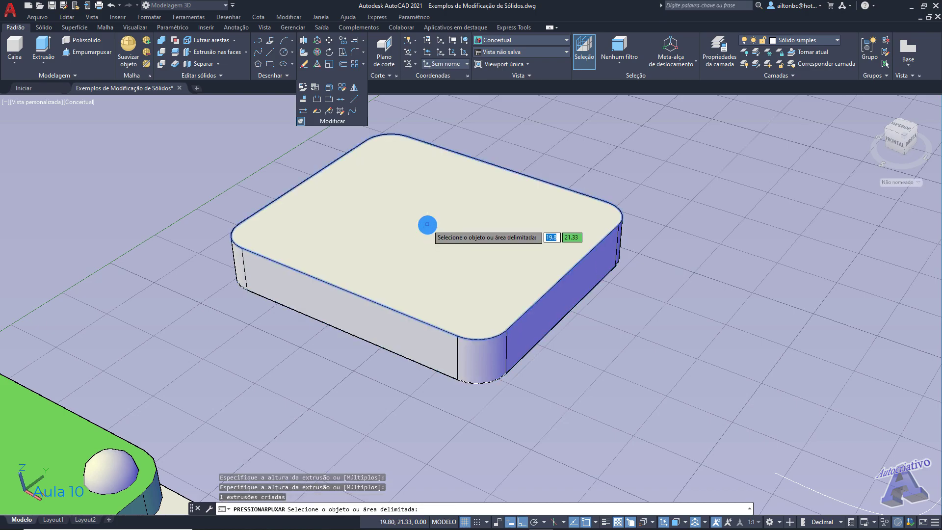
key("Return")
left_click(457, 231)
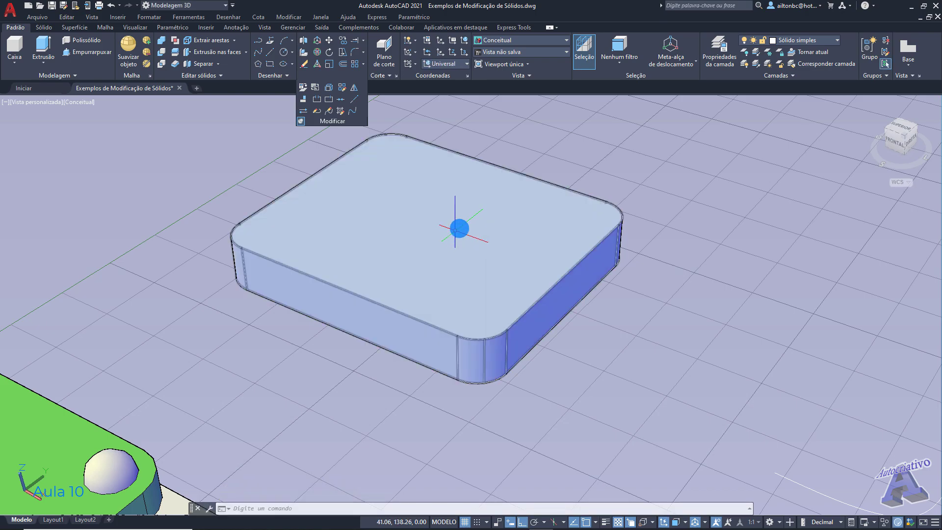
middle_click_drag(513, 248, 502, 289, "shift")
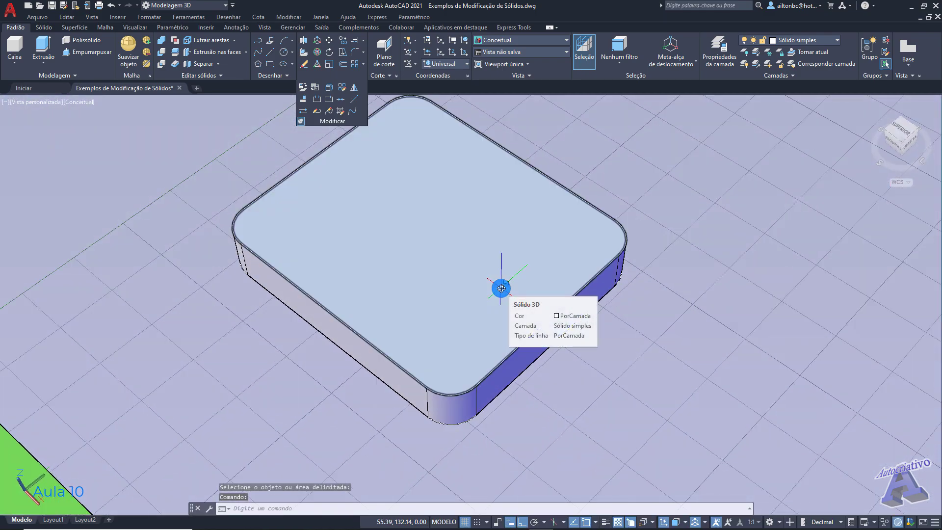
- Undo the Presspull and the corner fillets on the rectangle near the grid origin
key("ctrl+z")
key("ctrl+z")
key("ctrl+z")
key("ctrl+z")
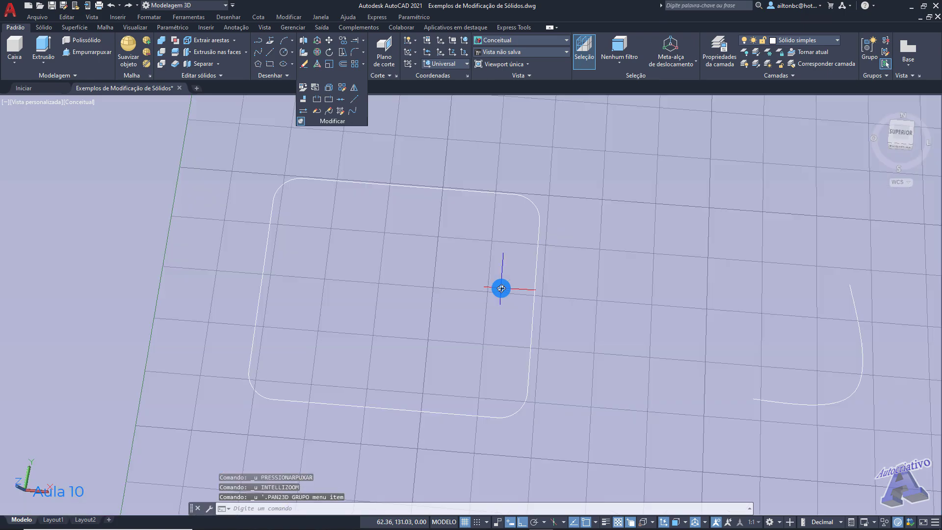
key("ctrl+z")
middle_click_drag(432, 260, 406, 154, "shift")
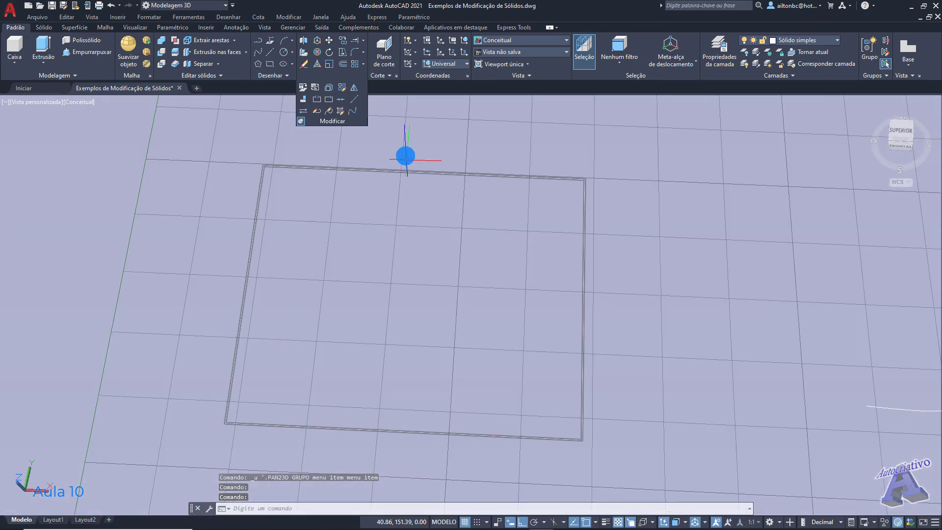
left_click(363, 52)
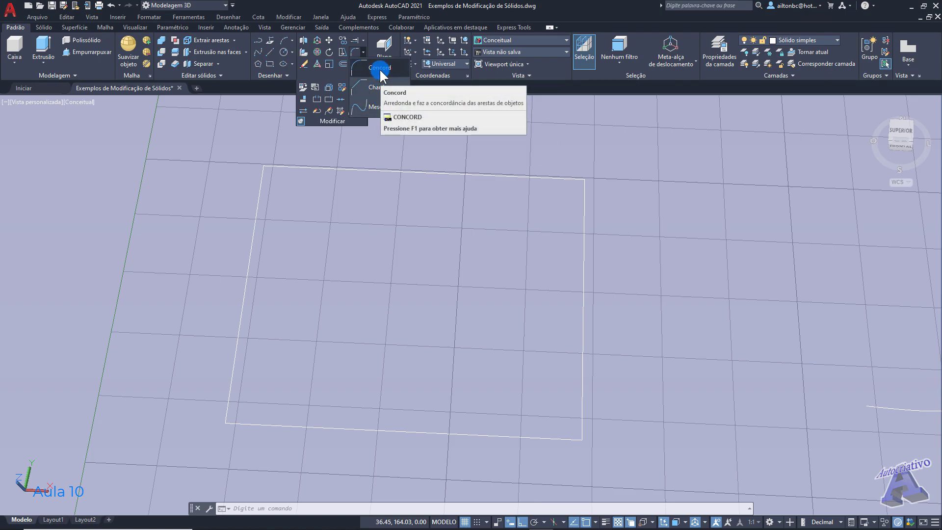
left_click(45, 27)
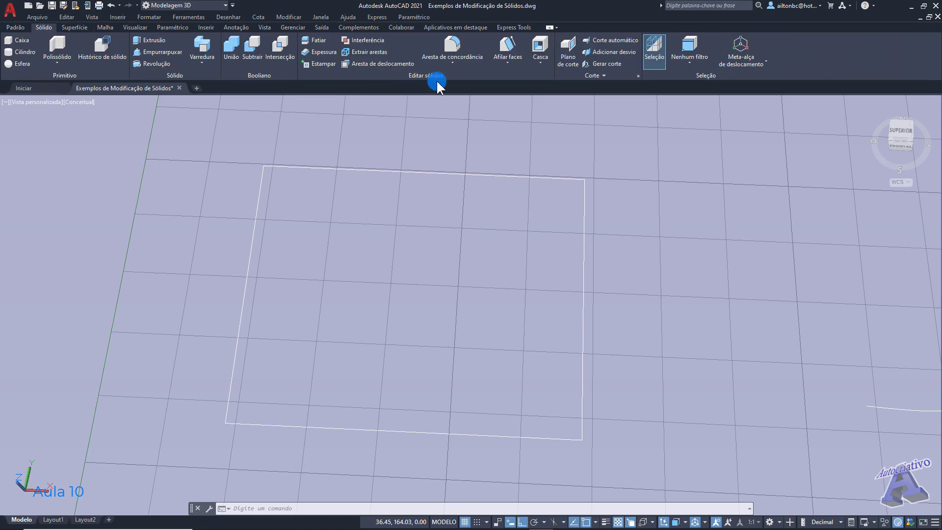
left_click(456, 63)
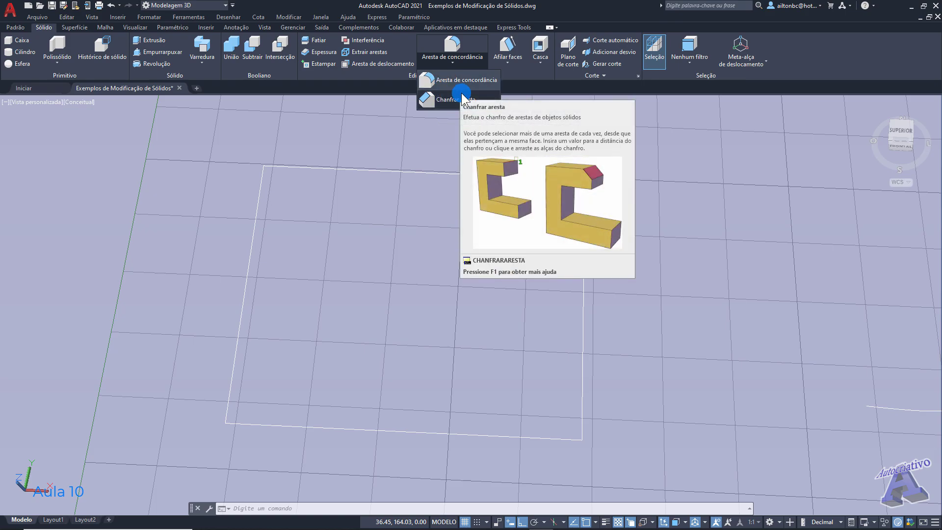
left_click(16, 26)
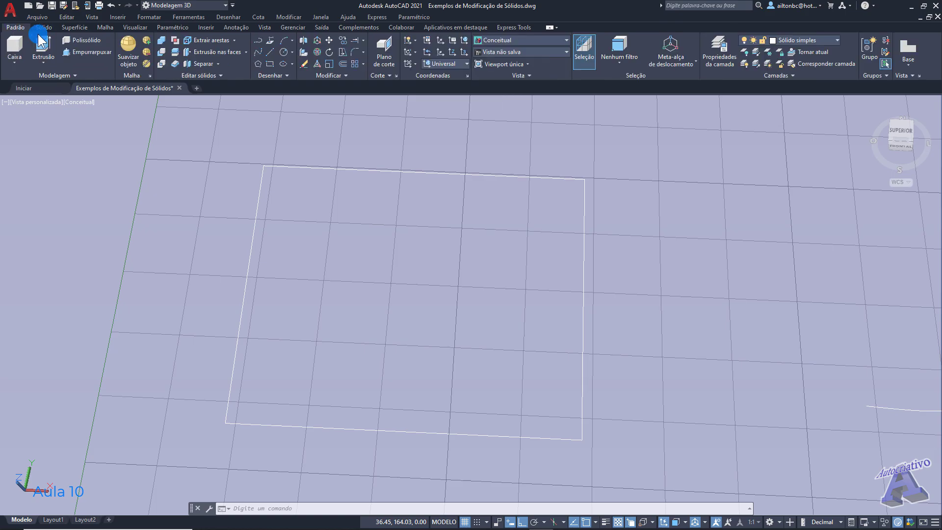
- Chamfer the rectangle's lower-right corner with both distances set to 5, using the Multiple option
left_click(363, 52)
left_click(384, 87)
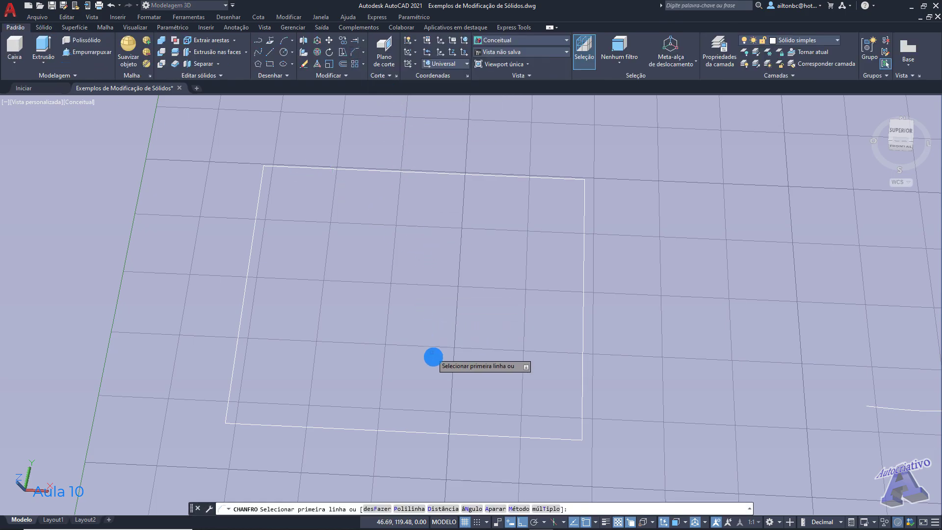
left_click(443, 509)
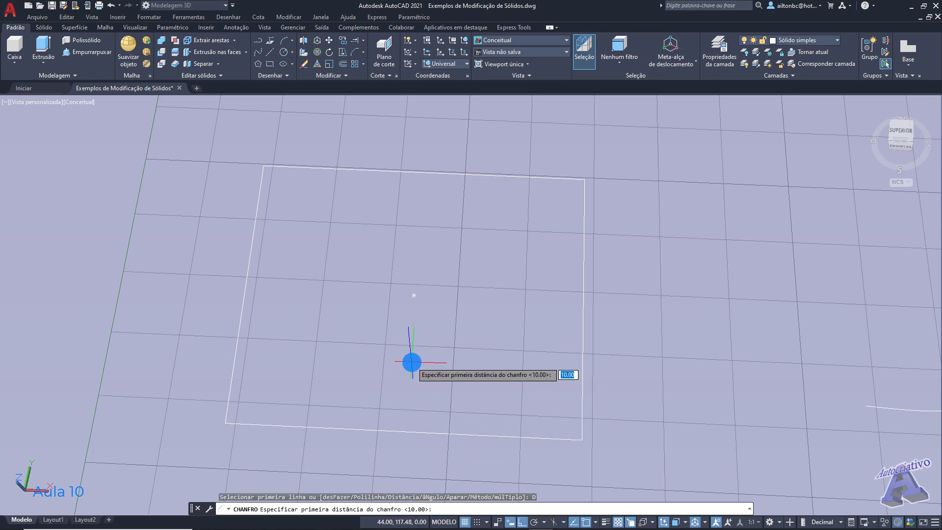
key("Return")
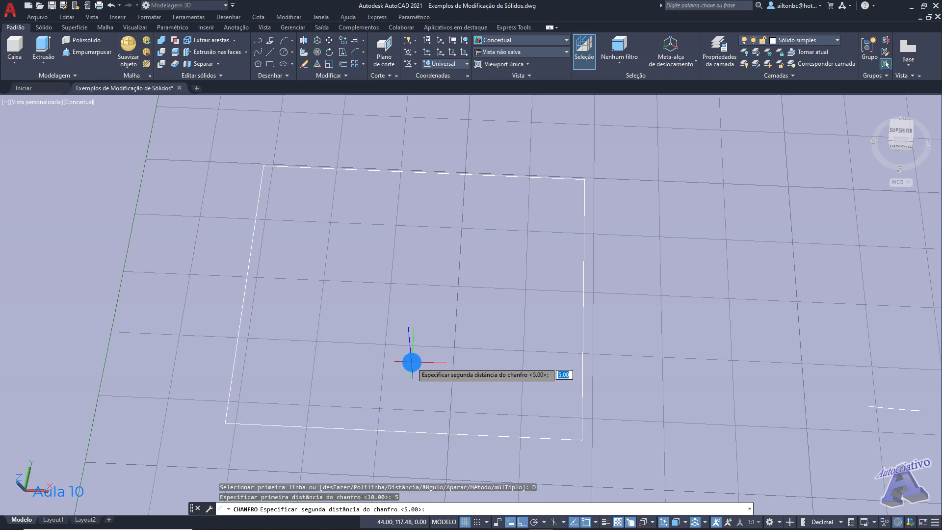
key("Return")
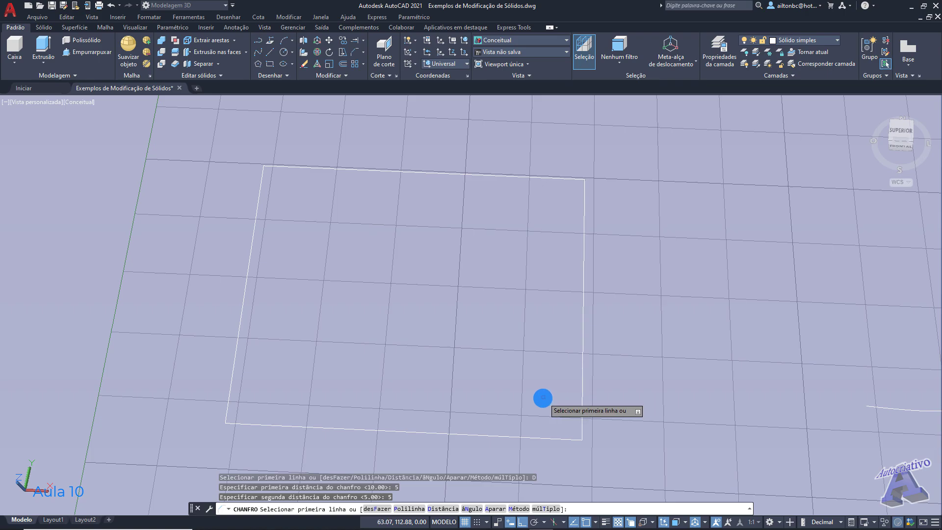
left_click(546, 509)
left_click(551, 438)
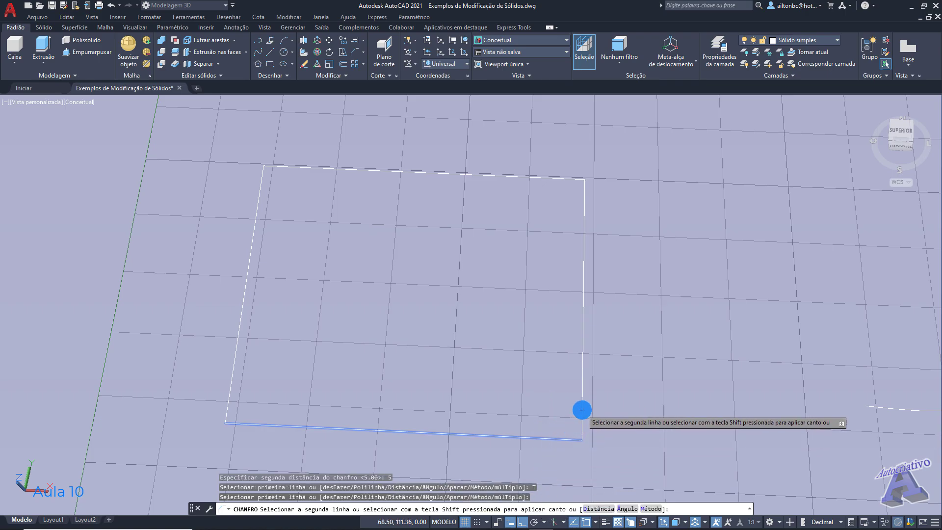
left_click(583, 410)
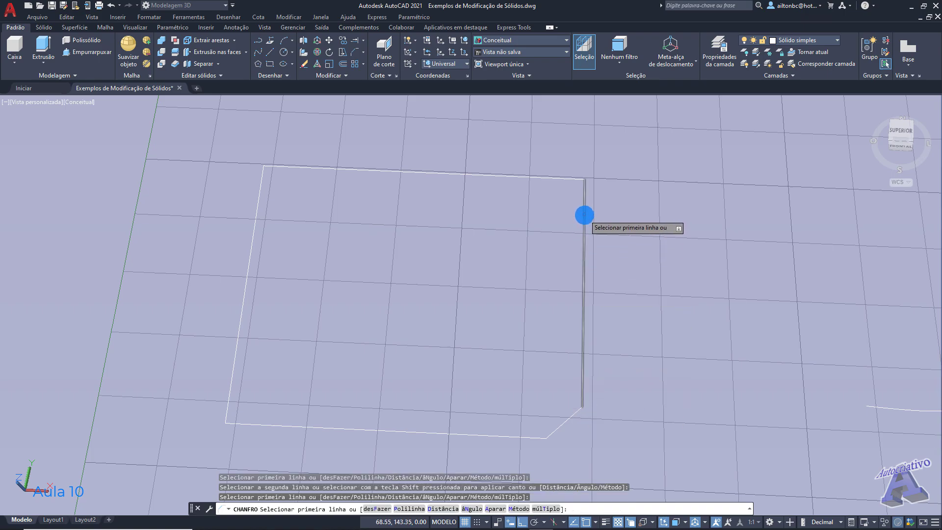
- Chamfer the rectangle's three remaining corners with the same distances and end the command
left_click(585, 215)
left_click(550, 178)
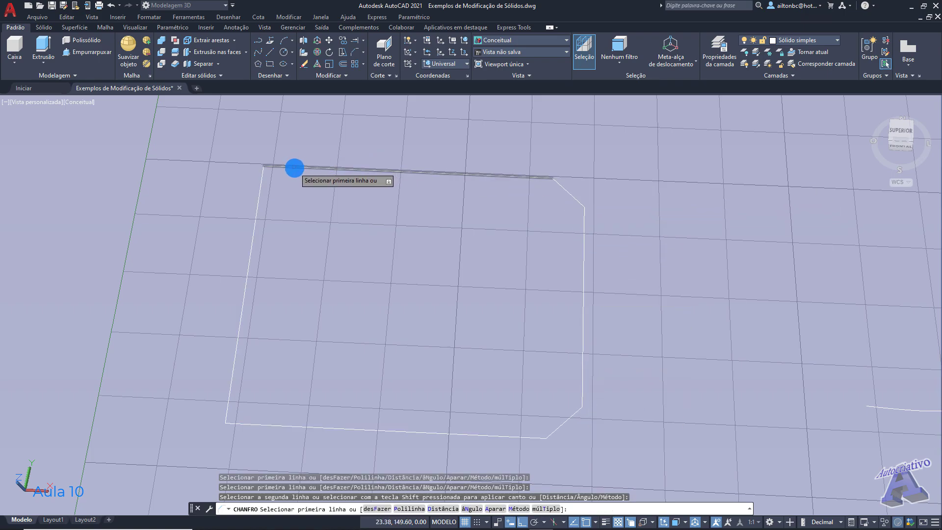
left_click(294, 168)
left_click(261, 193)
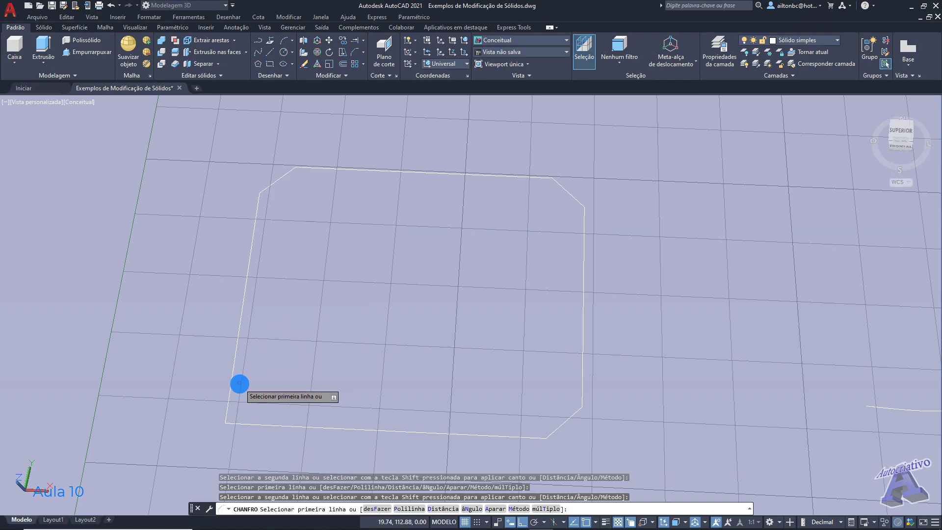
left_click(238, 386)
left_click(265, 426)
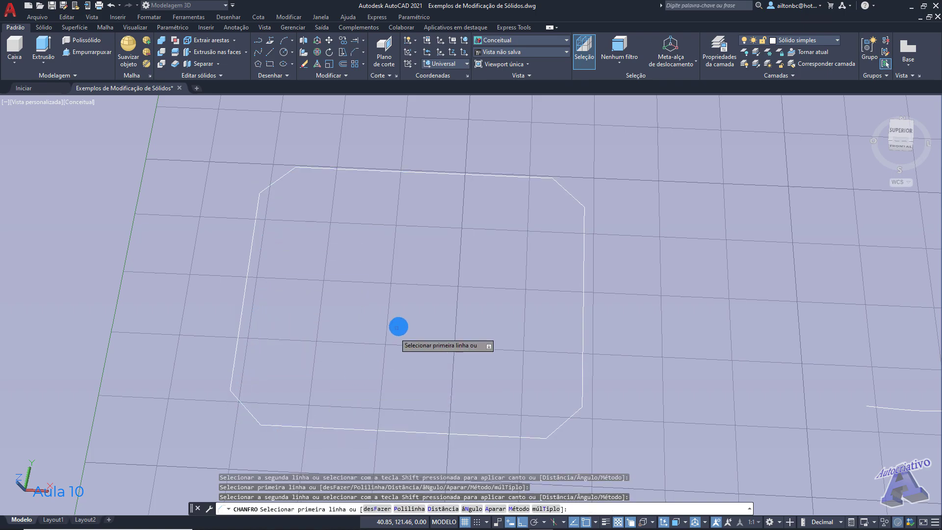
key("Escape")
- Presspull the area inside the chamfered rectangle upward into a solid block
middle_click_drag(460, 324, 415, 293, "shift")
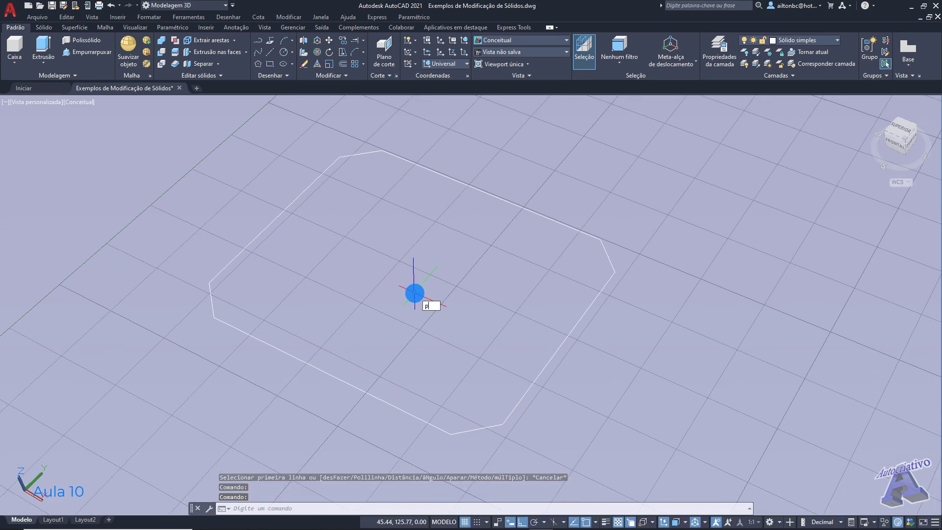
type("pux")
key("Return")
left_click(415, 293)
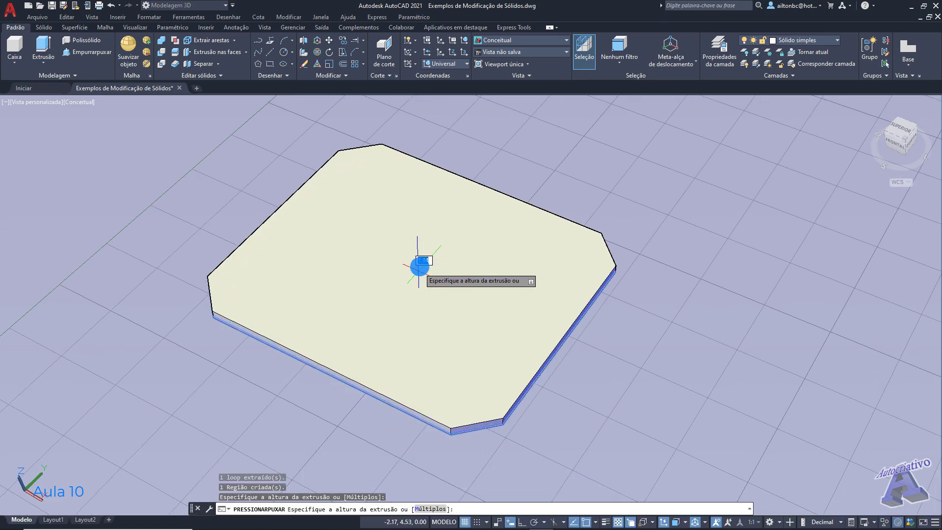
left_click(535, 283)
- Join the facing ends of the two separate open curves beside the chamfered block using Blend Curves
middle_click_drag(573, 294, 636, 336, "shift")
scroll(637, 336, "down", 3)
middle_click_drag(665, 373, 283, 153)
middle_click_drag(567, 352, 498, 322)
middle_click_drag(411, 324, 465, 307, "shift")
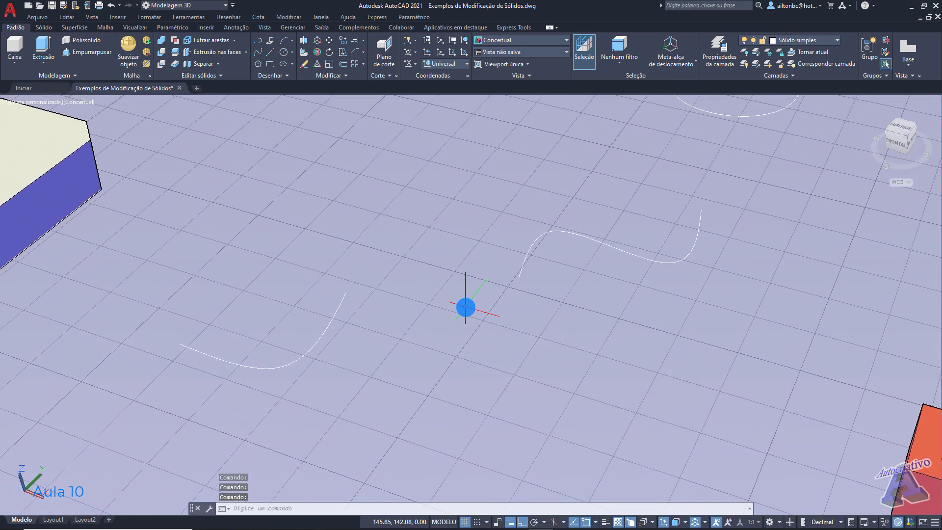
left_click(364, 51)
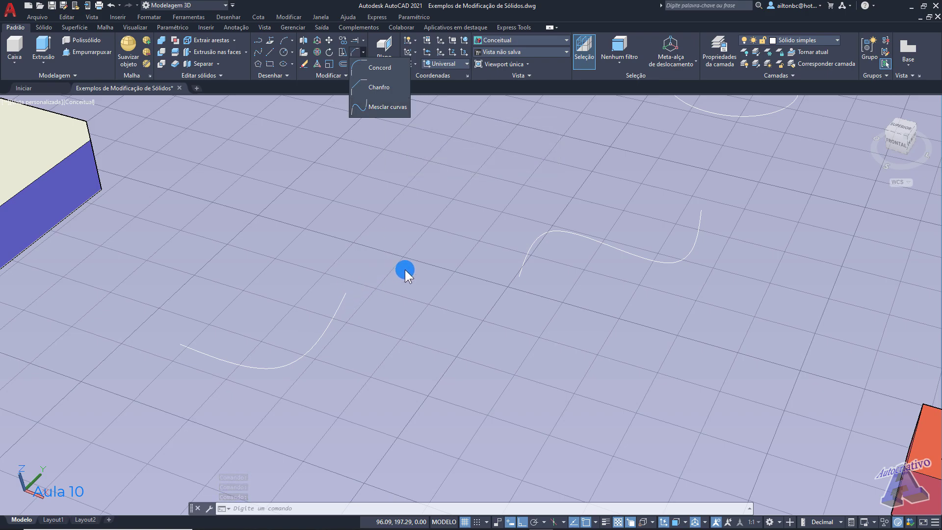
left_click(384, 108)
left_click(342, 304)
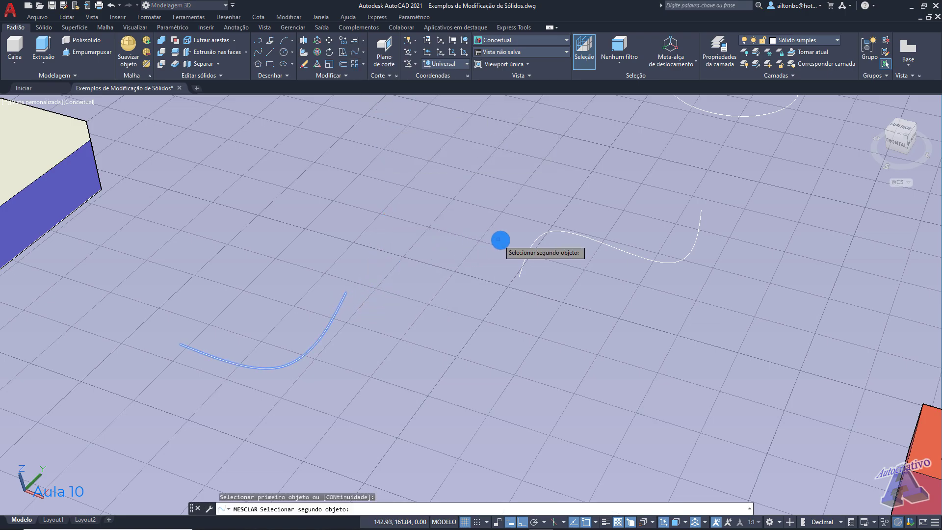
left_click(527, 254)
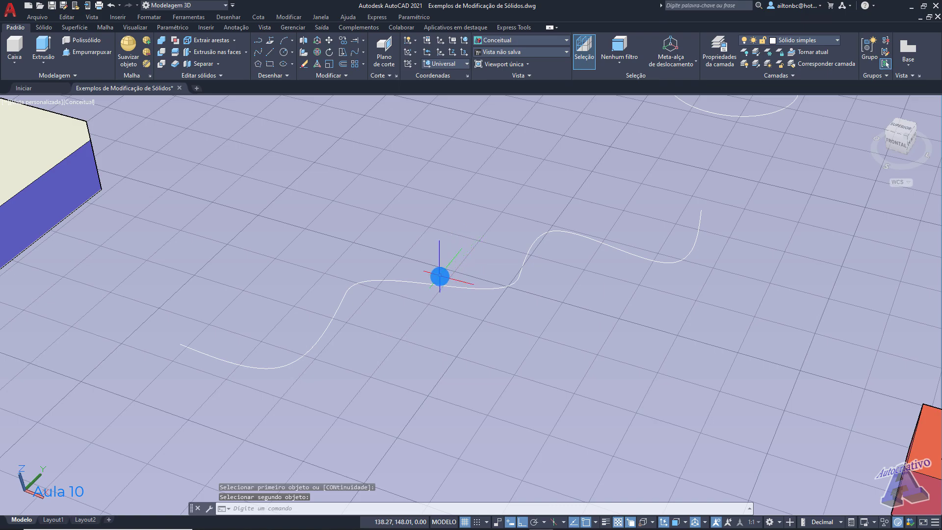
scroll(490, 272, "down", 2)
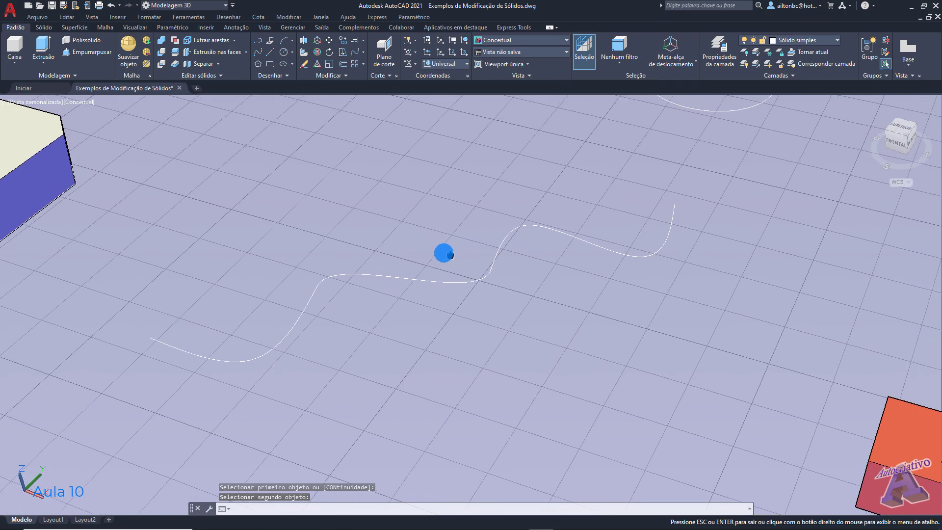
scroll(443, 311, "down", 2)
scroll(443, 311, "down", 2)
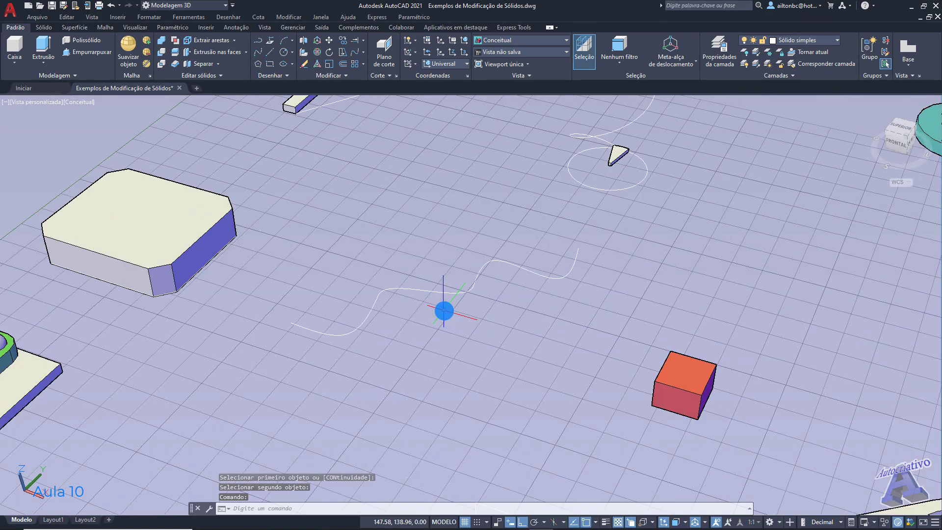
middle_click_drag(496, 326, 191, 234)
middle_click_drag(455, 246, 473, 286, "shift")
scroll(473, 286, "down", 3)
scroll(485, 299, "down", 3)
middle_click_drag(535, 320, 469, 334)
scroll(468, 323, "up", 2)
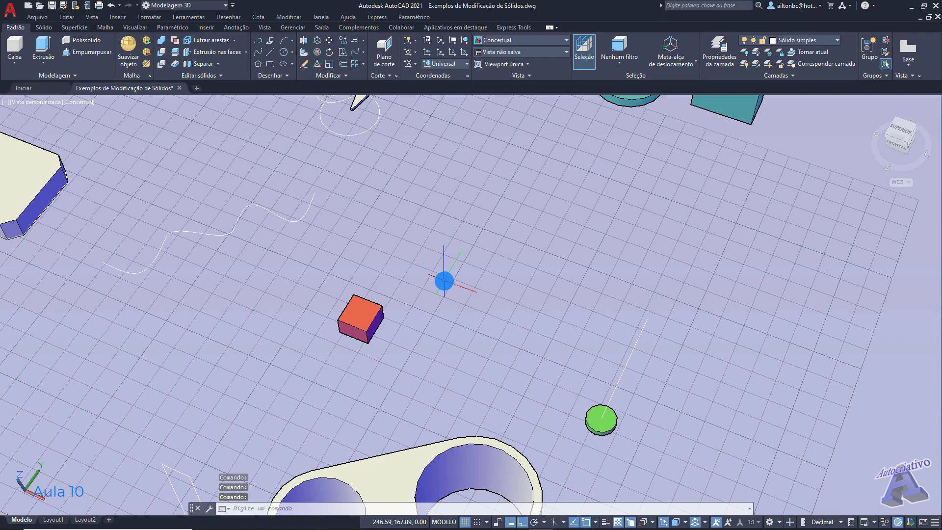
left_click(361, 64)
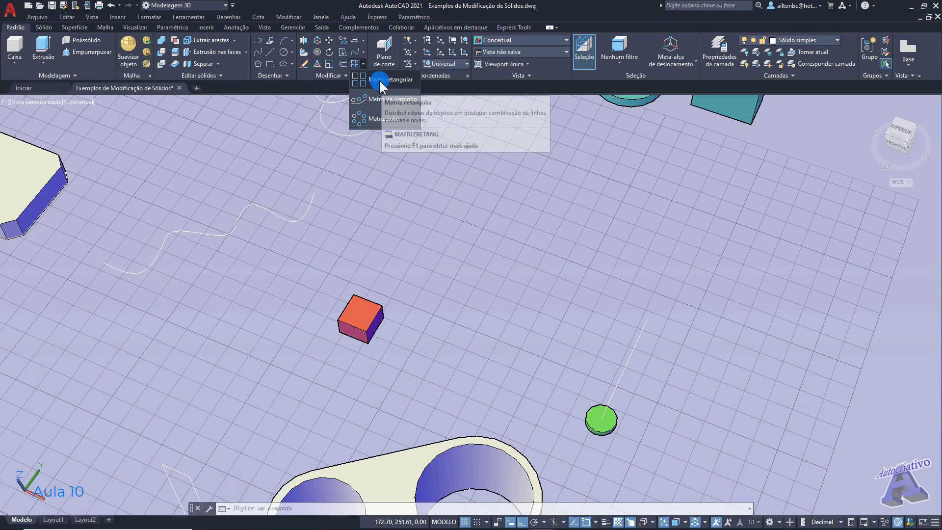
left_click(384, 74)
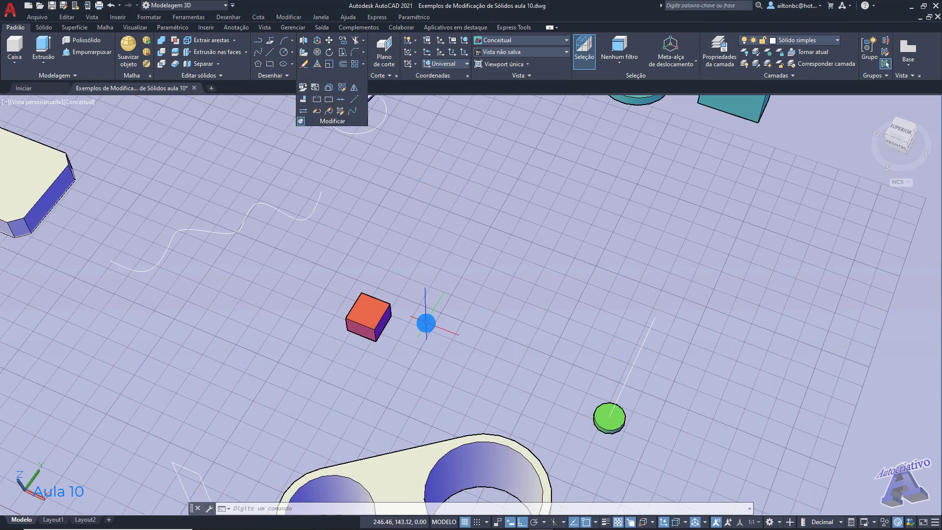
left_click_drag(425, 322, 437, 322)
mouse_move(436, 323)
middle_mouse_down()
mouse_move(461, 295)
mouse_move(525, 316)
middle_mouse_up()
scroll(398, 308, "up", 3)
middle_click_drag(418, 210, 425, 221)
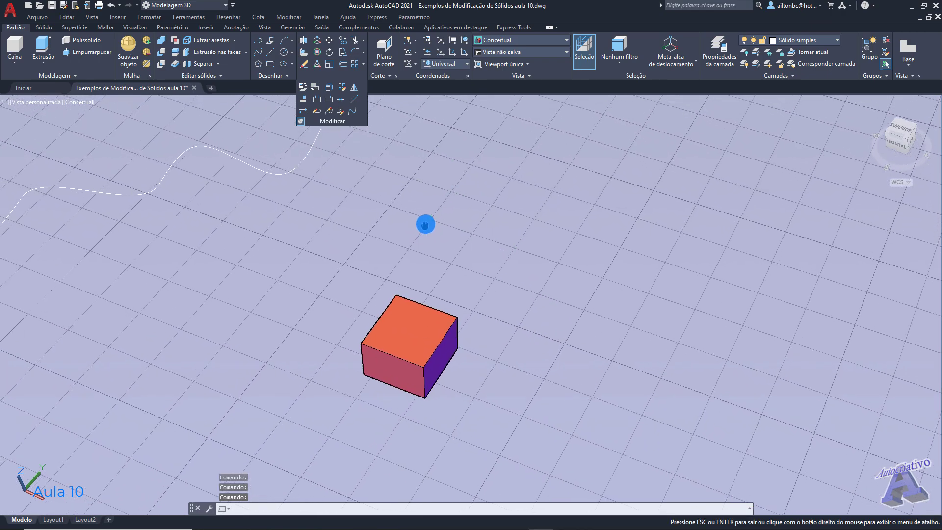
left_click(365, 64)
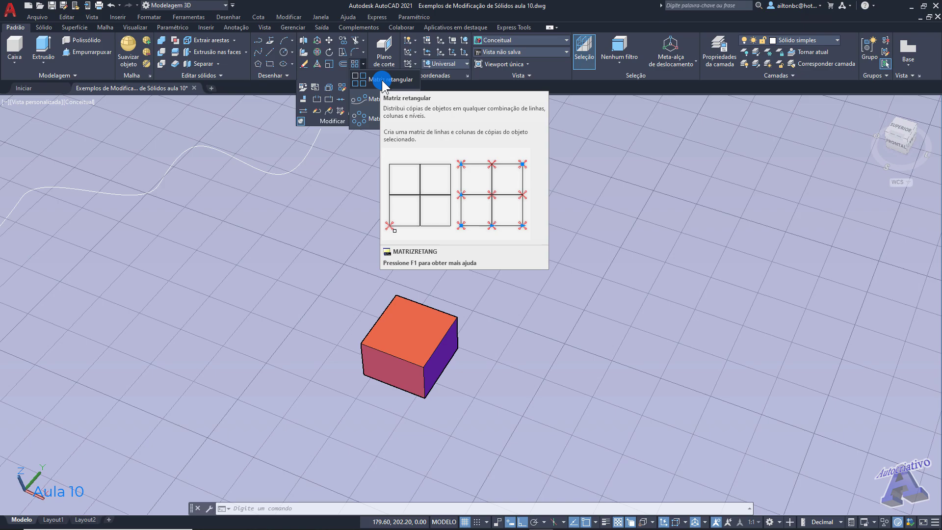
left_click(446, 307)
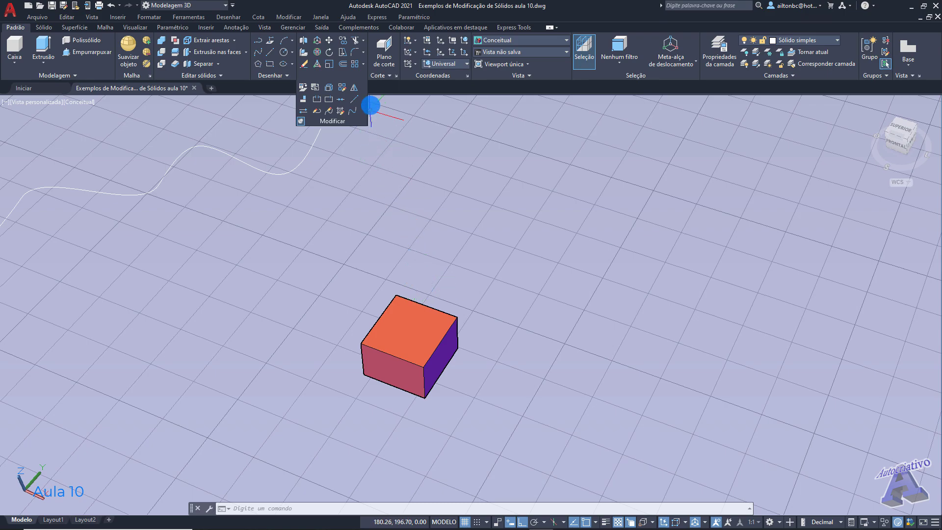
- Create a rectangular array of the orange box with the default columns and rows
left_click(362, 63)
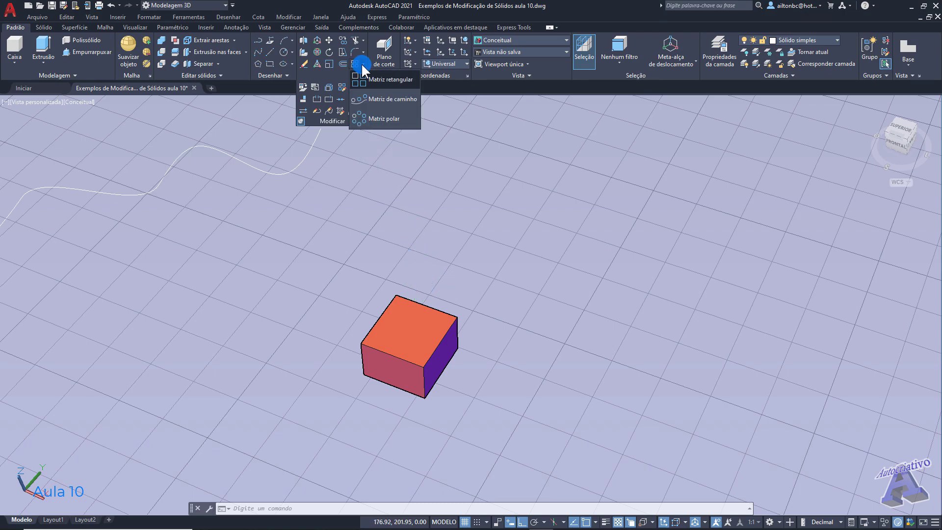
left_click(387, 79)
left_click(423, 315)
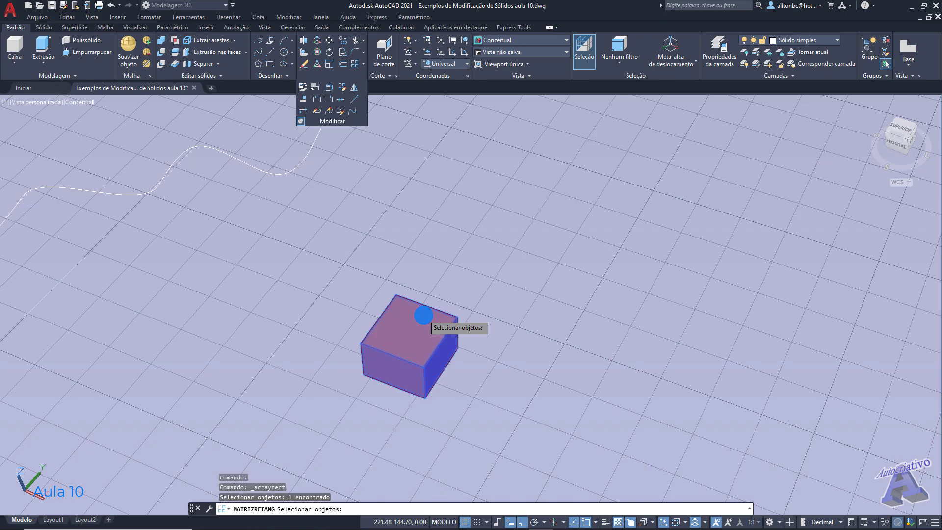
key("Return")
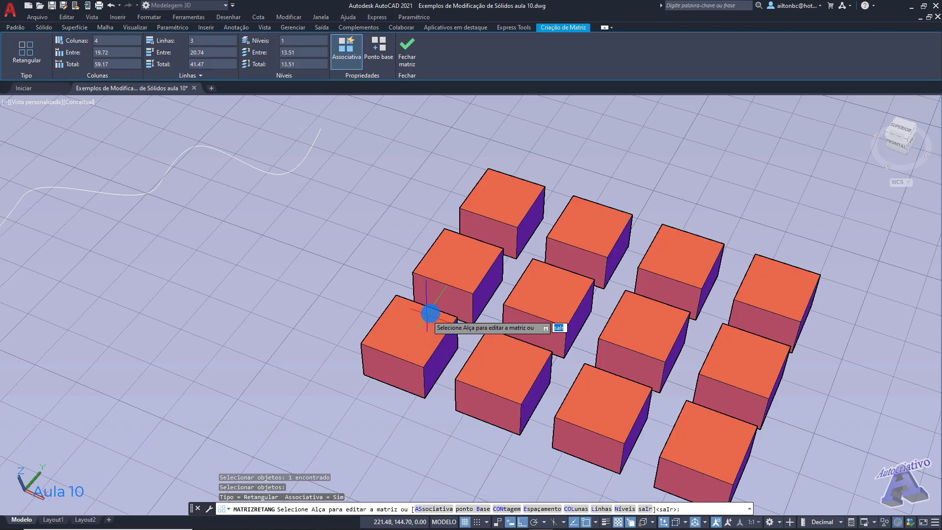
scroll(568, 196, "down", 3)
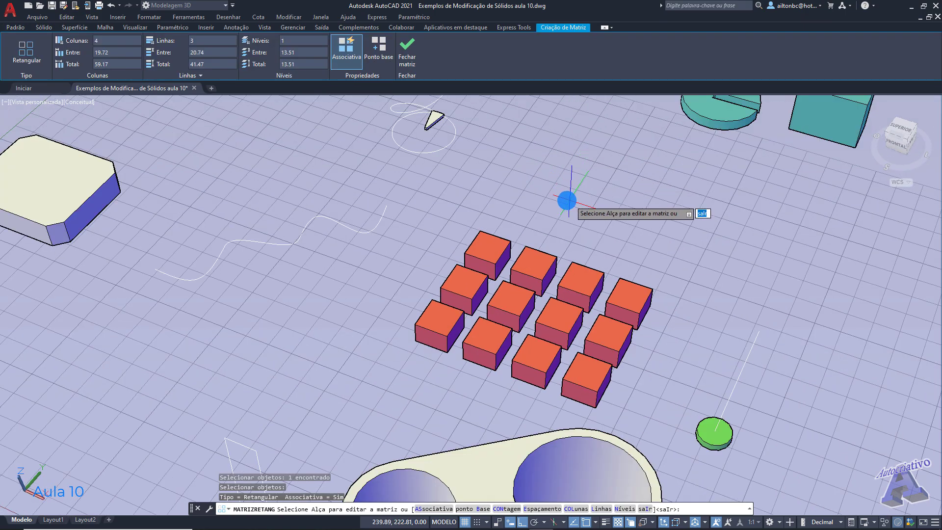
scroll(429, 336, "up", 2)
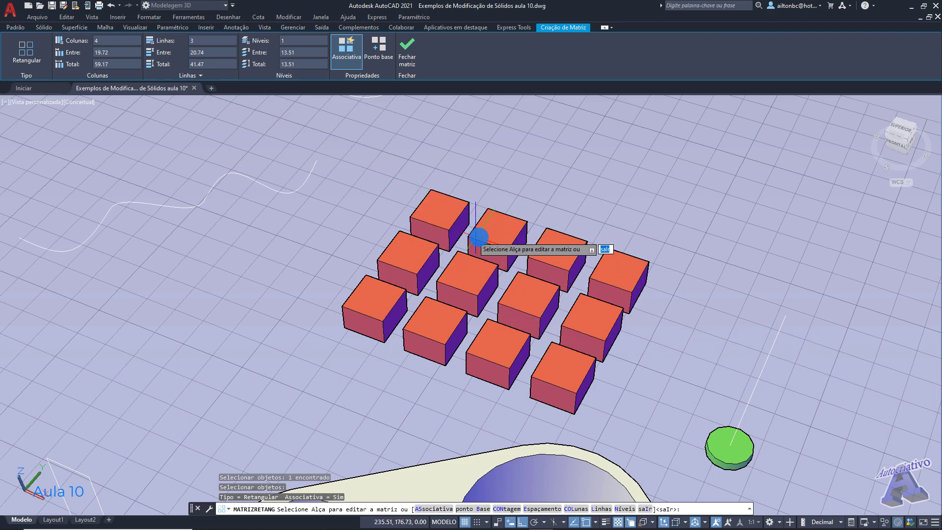
- Set the number of levels in the box array to 2 and check the stacked copies from several angles
left_click(290, 38)
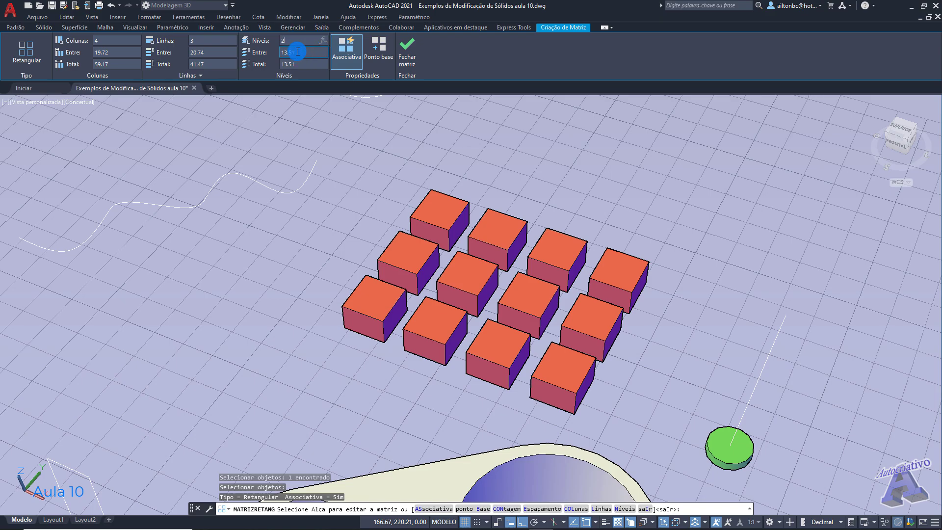
middle_click_drag(522, 301, 456, 256, "shift")
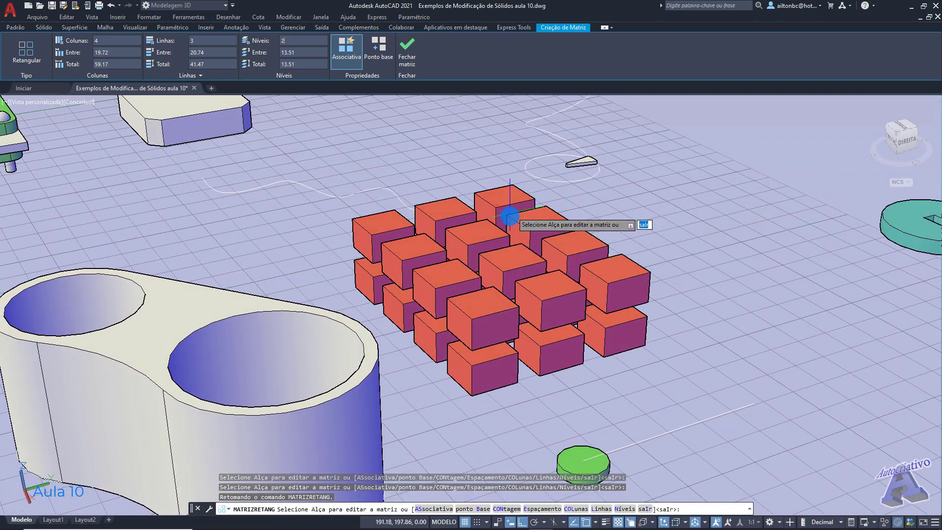
middle_click_drag(459, 216, 455, 246, "shift")
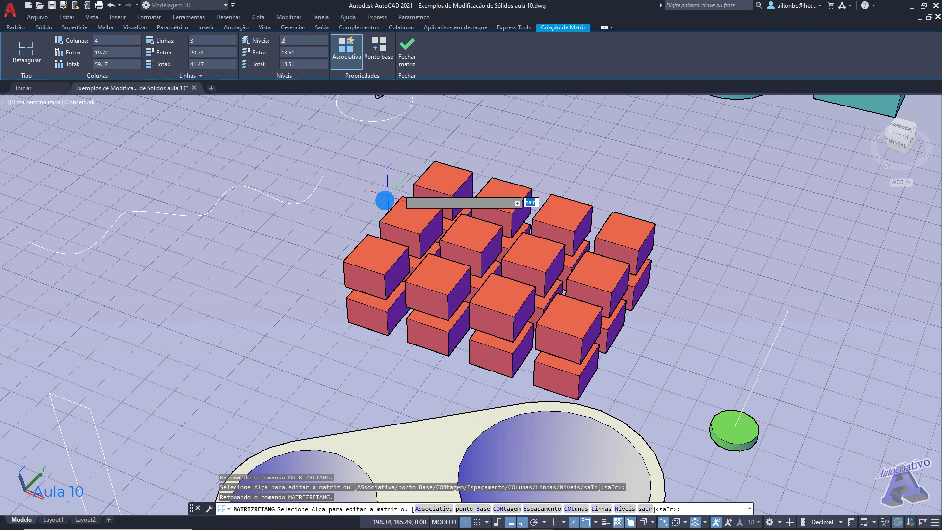
middle_click_drag(320, 141, 316, 183)
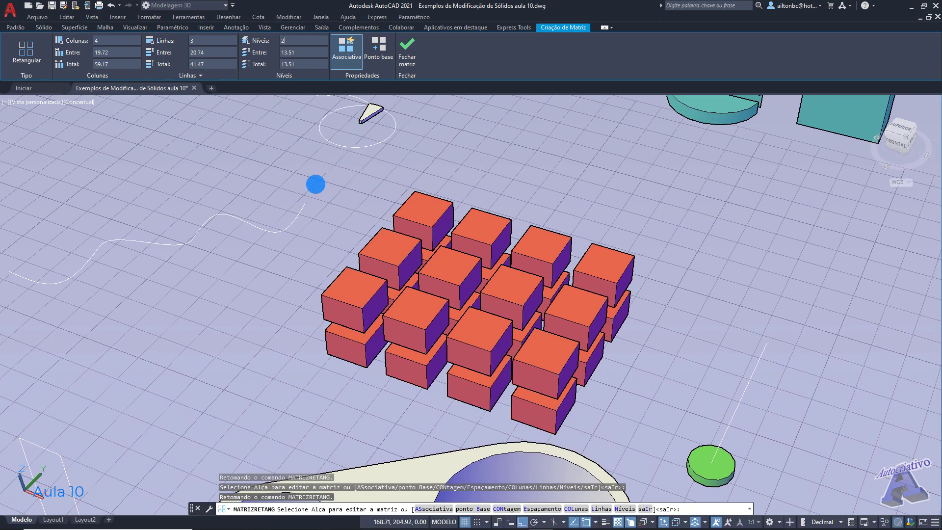
- Set the number of rows in the box array to 6 and finish the array
left_click(197, 53)
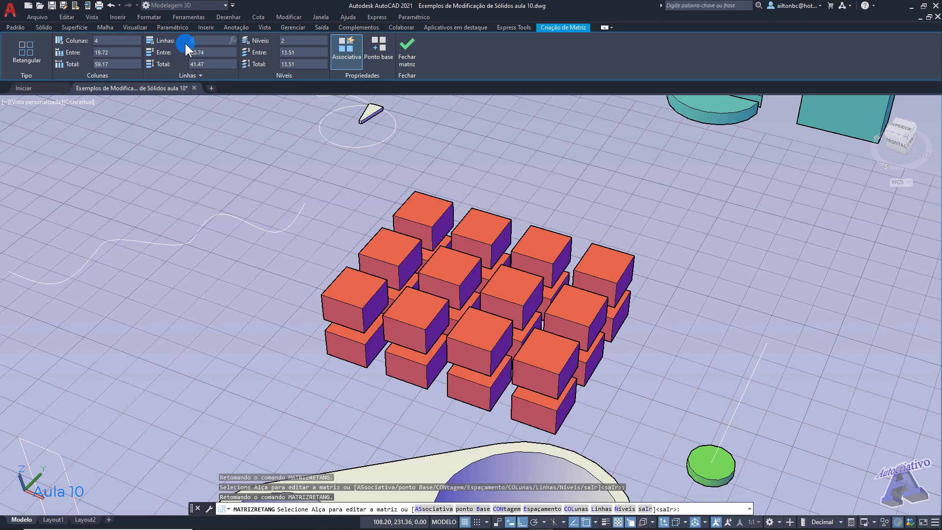
left_click(214, 53)
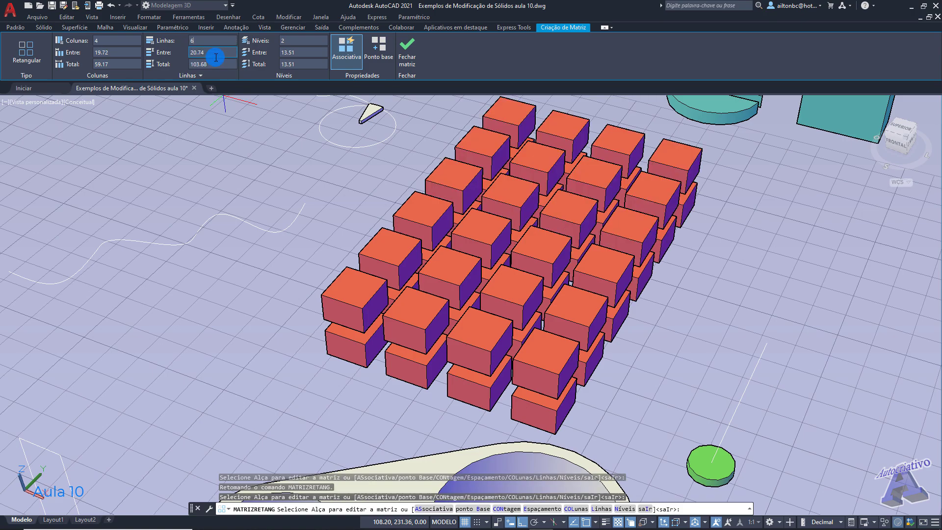
middle_click_drag(665, 195, 621, 253, "shift")
left_click(189, 53)
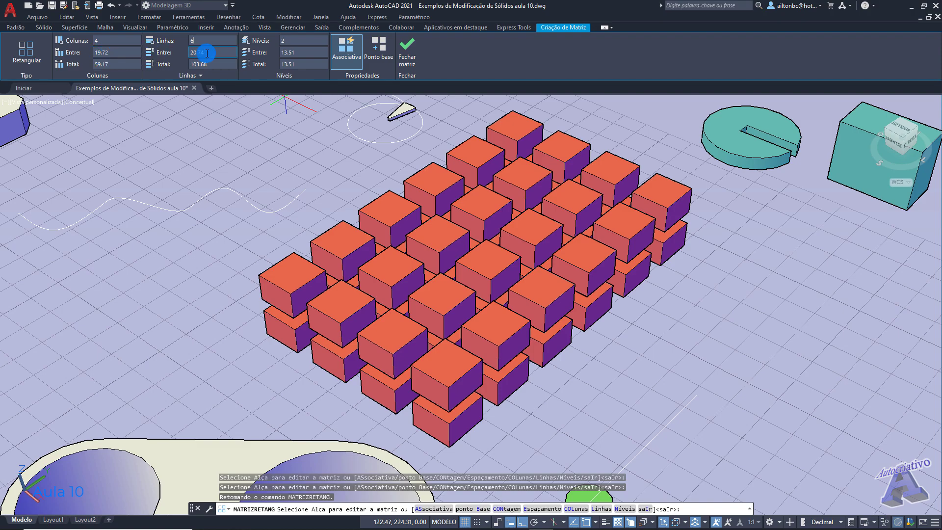
left_click(408, 58)
middle_click_drag(657, 340, 469, 314)
key("Return")
- Move the green disc and its attached line about 70 units along the X axis, away from the box array
scroll(504, 344, "up", 2)
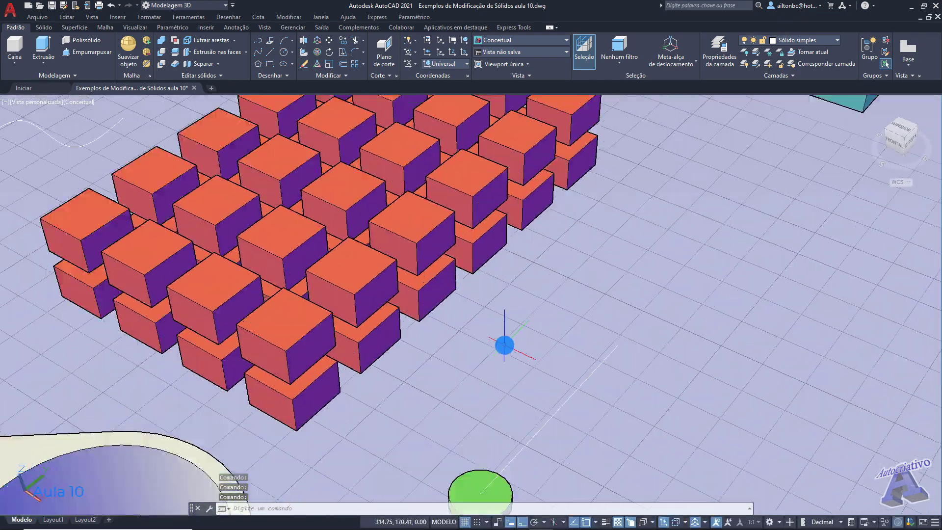
middle_click_drag(504, 344, 433, 226)
scroll(461, 366, "down", 4)
left_click(493, 366)
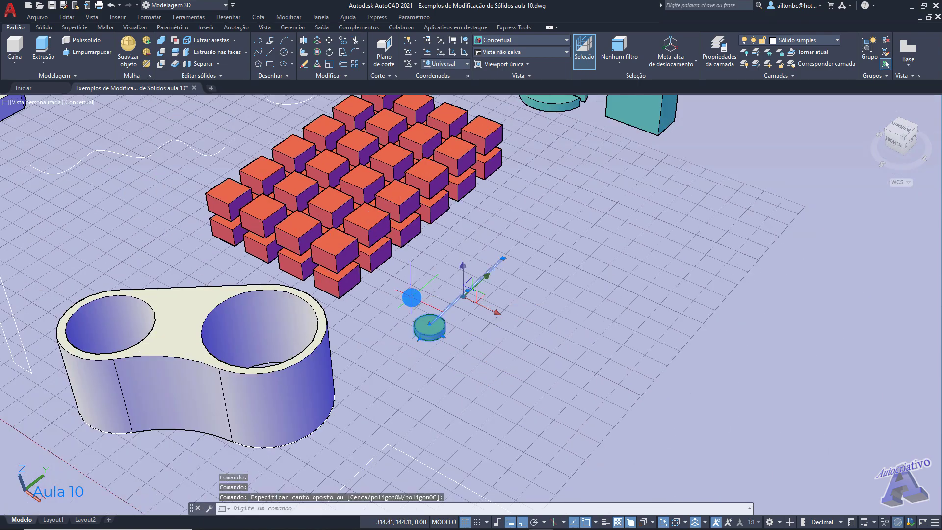
left_click(484, 309)
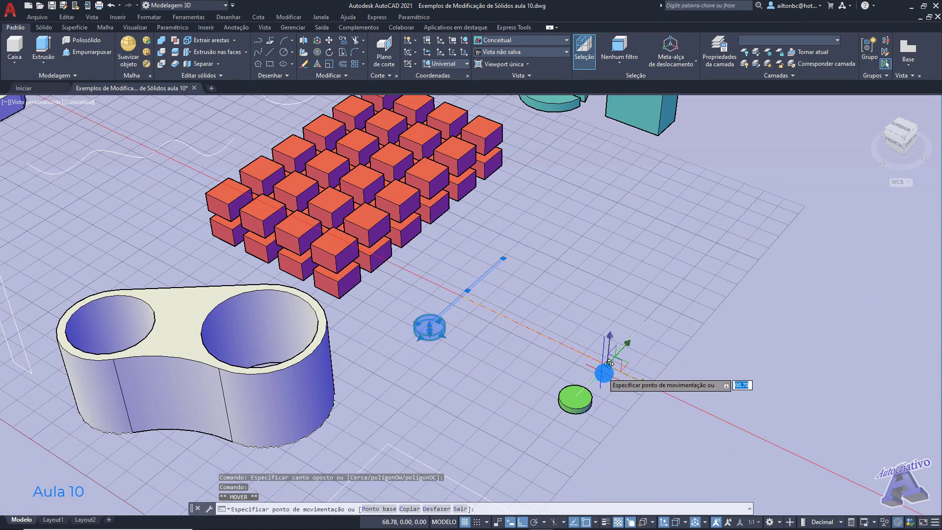
key("Escape")
- Create a polar array of the green disc, centred on the far end of the attached line
middle_click_drag(663, 378, 415, 307)
scroll(490, 325, "up", 3)
scroll(415, 294, "down", 2)
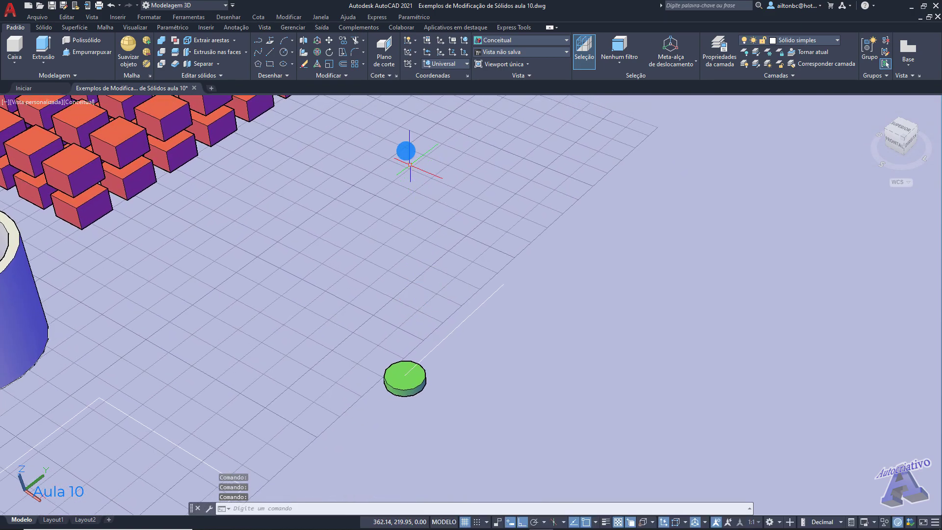
left_click(364, 62)
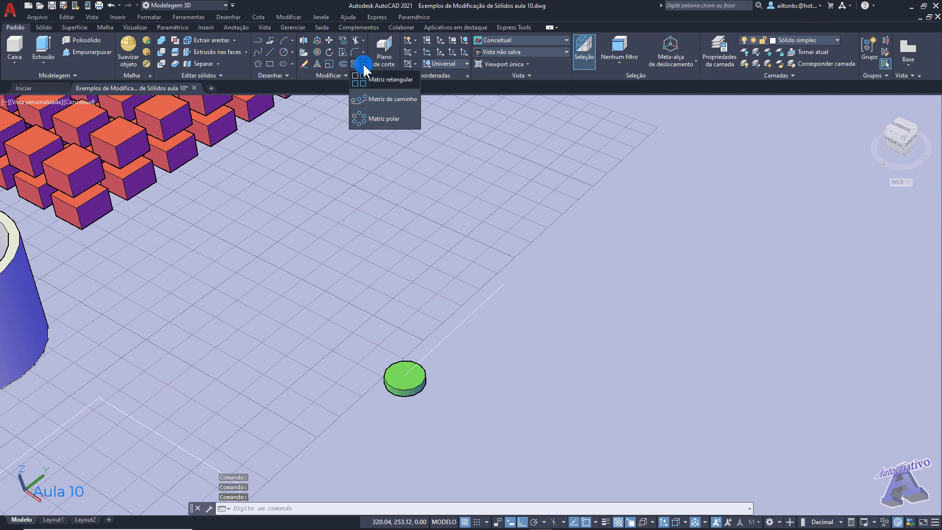
left_click(382, 119)
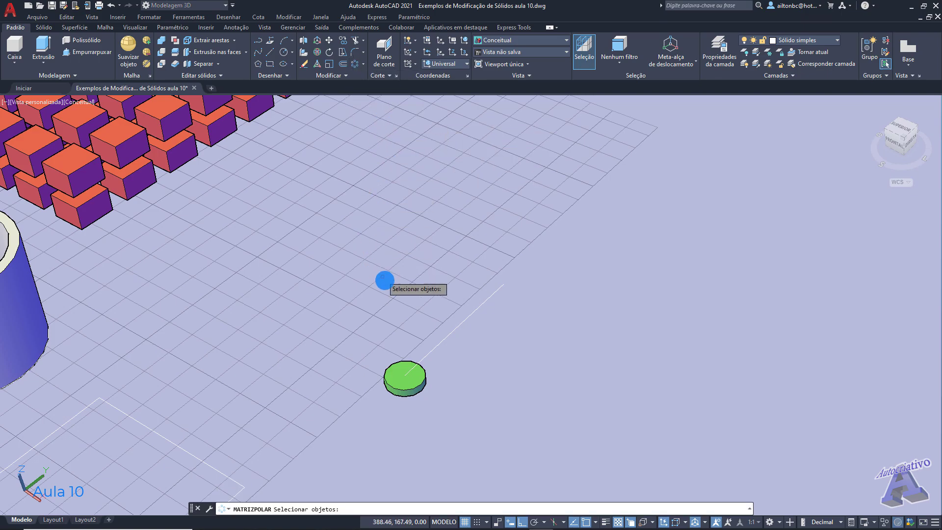
left_click(398, 364)
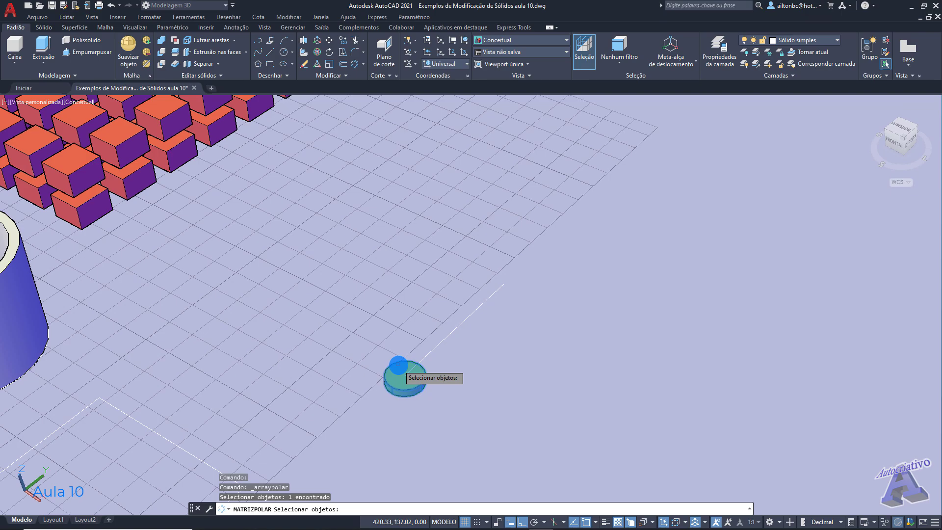
key("Return")
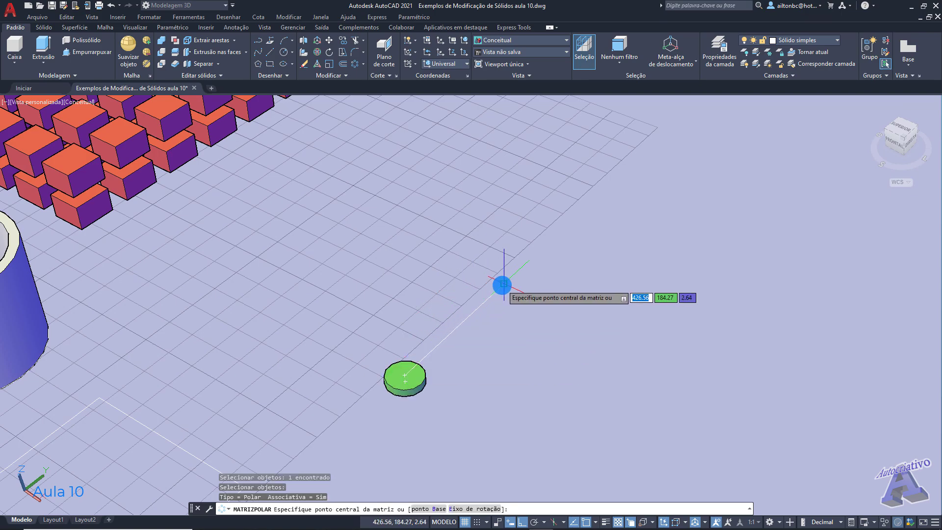
left_click(503, 285)
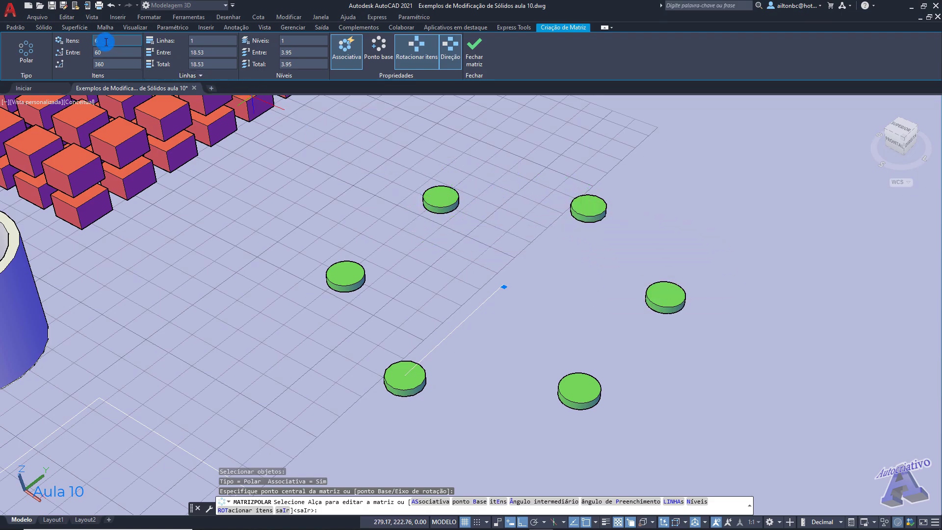
- Set the polar array of green discs to 20 items and 3 levels
key("Return")
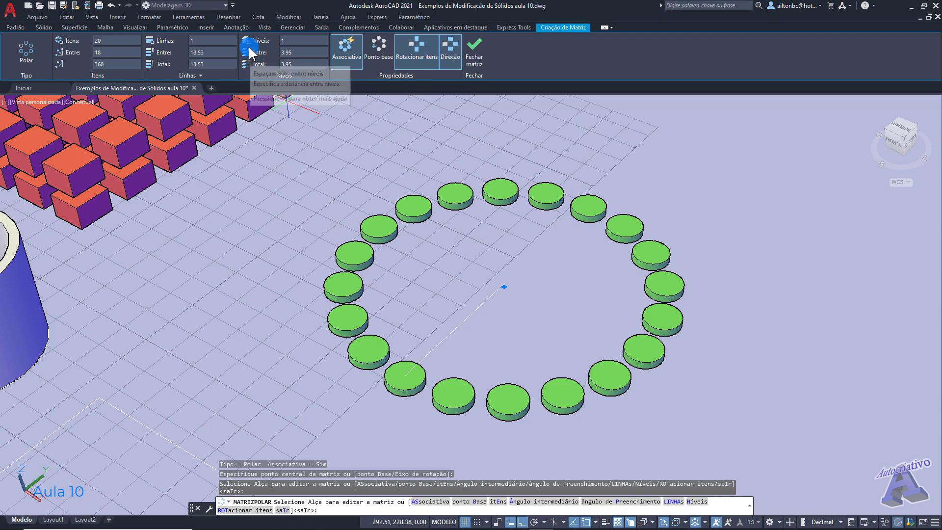
left_click(285, 40)
type("3")
key("Return")
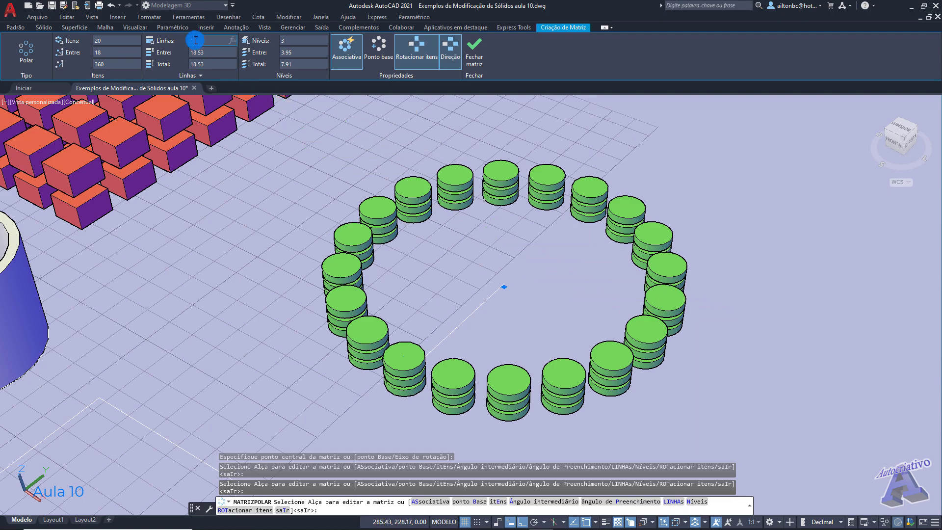
- Set the polar array to 2 rows and finish the array
type("2")
key("Return")
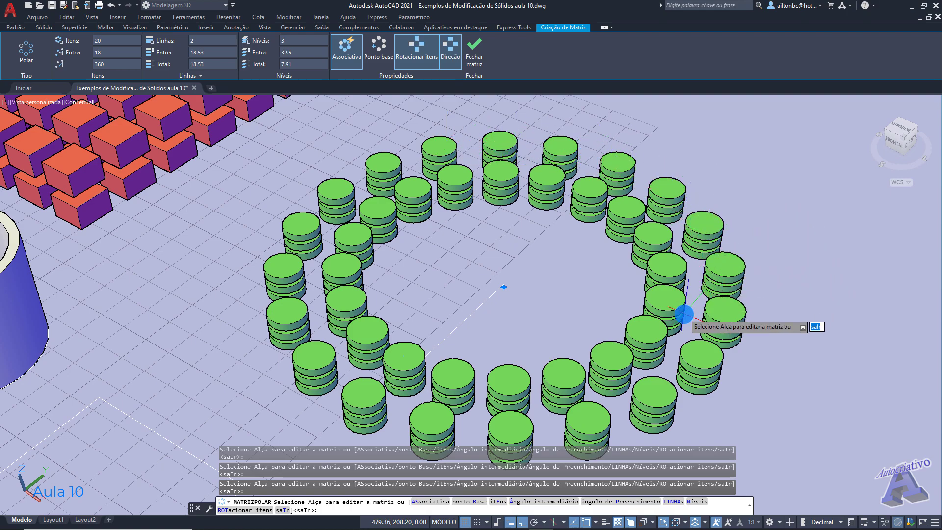
left_click(472, 59)
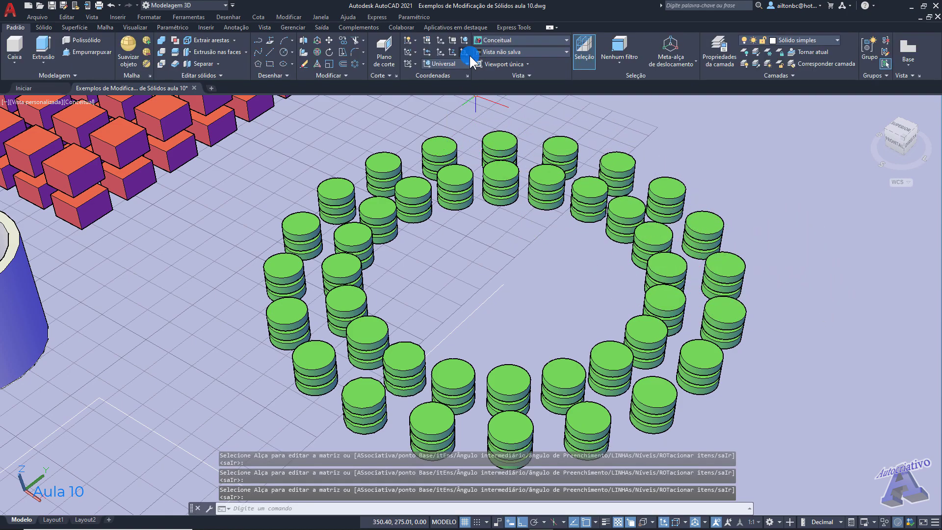
- Try a path array of the rectangular stair tread along the inclined line, using the default spacing
scroll(559, 274, "down", 5)
middle_click_drag(447, 204, 417, 249)
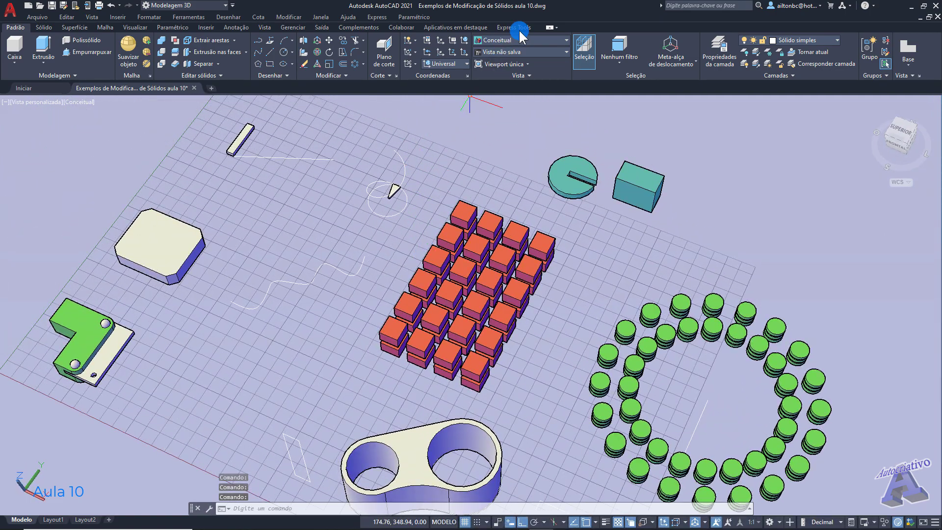
mouse_move(401, 198)
middle_mouse_down("shift")
mouse_move(414, 190)
mouse_move(311, 261)
mouse_move(452, 259)
mouse_move(554, 270)
middle_mouse_up("shift")
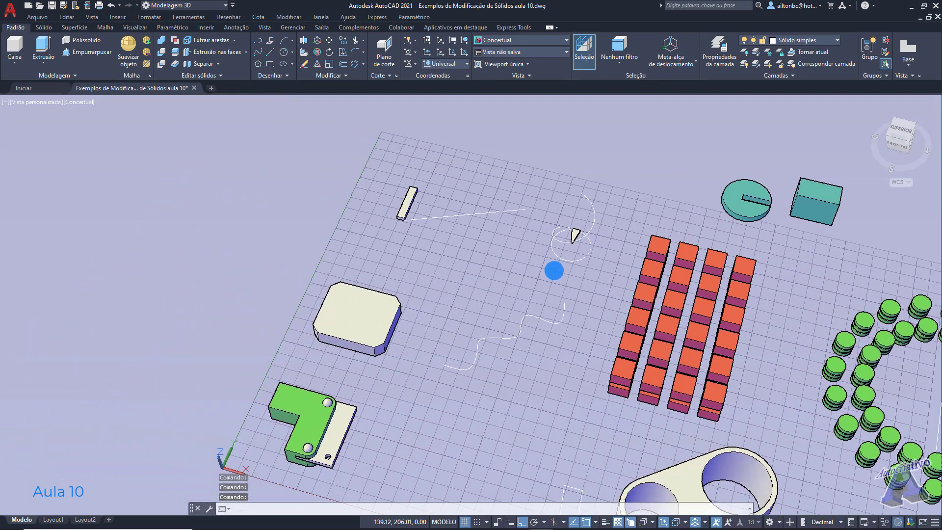
middle_click_drag(435, 227, 493, 227, "shift")
middle_click_drag(439, 356, 466, 277)
scroll(397, 315, "up", 4)
mouse_move(394, 318)
middle_mouse_down("shift")
mouse_move(318, 309)
mouse_move(414, 288)
mouse_move(438, 250)
mouse_move(423, 230)
mouse_move(397, 245)
middle_mouse_up("shift")
middle_click_drag(392, 252, 354, 337)
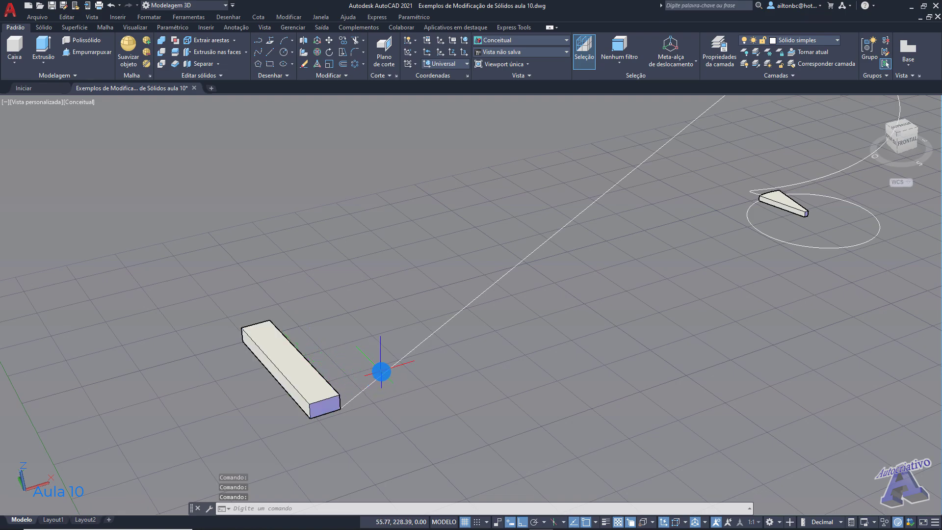
left_click(364, 64)
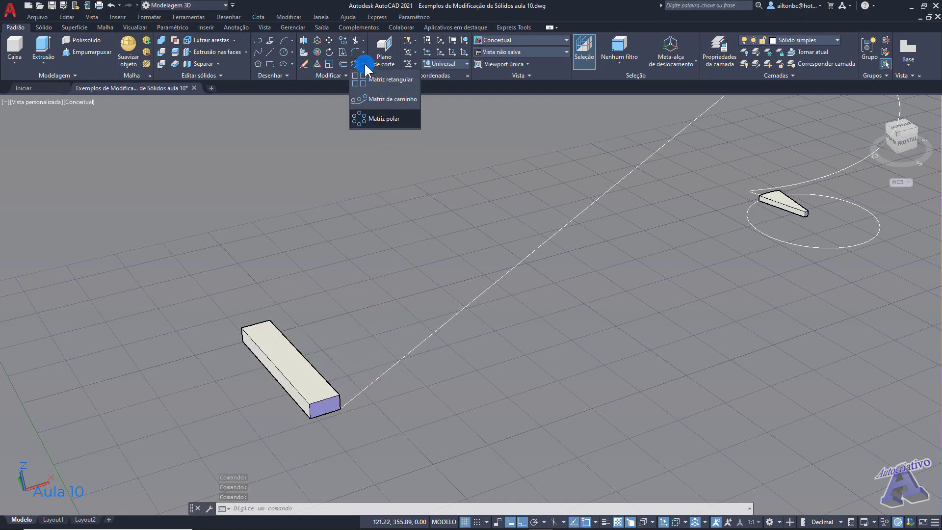
left_click(382, 98)
left_click(294, 353)
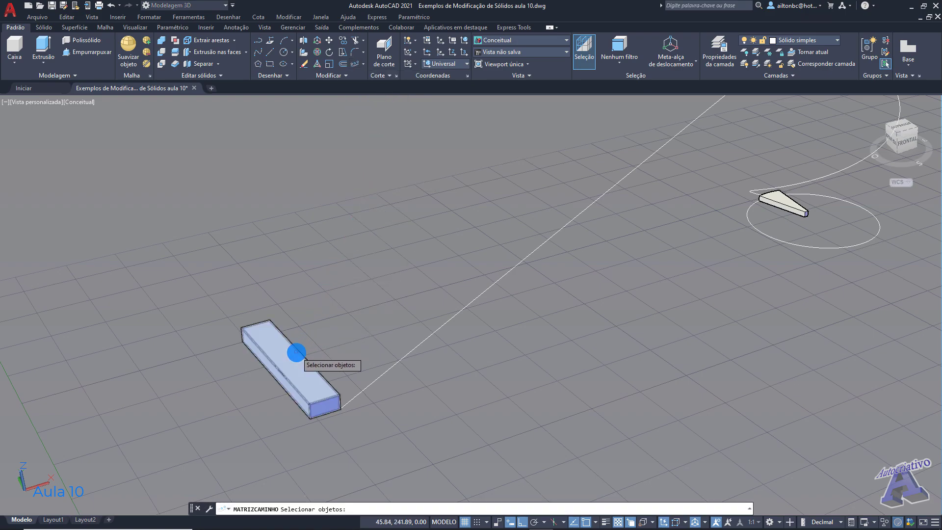
right_click(286, 351)
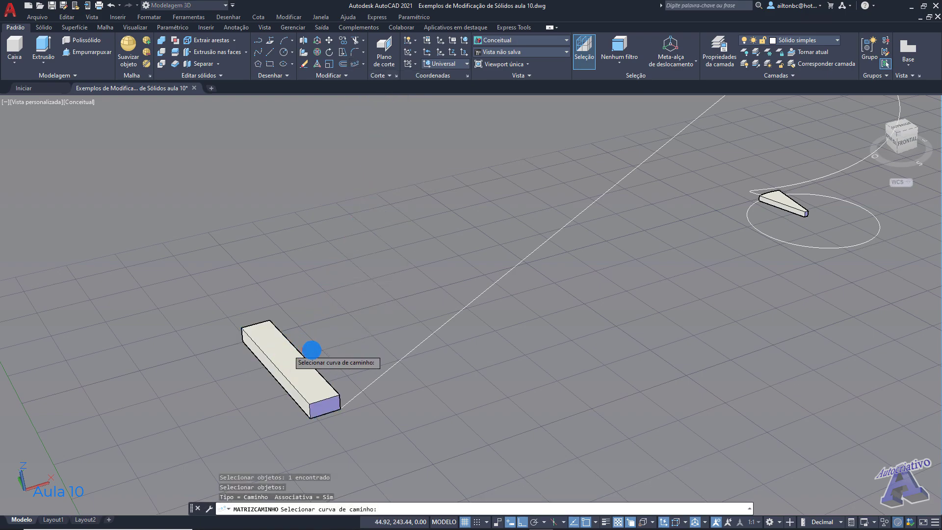
left_click(411, 350)
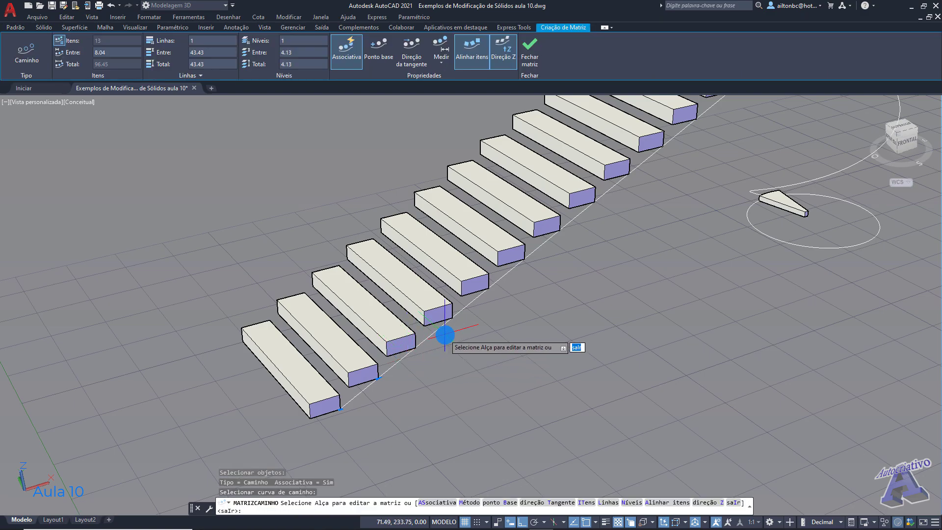
- Inspect the spacing between the arrayed treads, leave the array editing and undo the path array
scroll(444, 332, "down", 2)
mouse_move(452, 328)
middle_mouse_down("shift")
mouse_move(469, 317)
mouse_move(433, 329)
mouse_move(414, 314)
mouse_move(467, 320)
middle_mouse_up("shift")
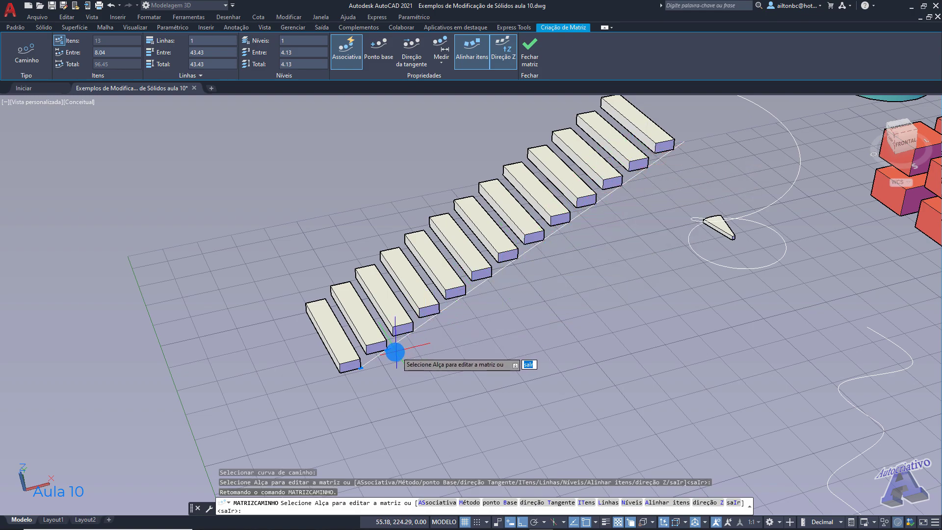
scroll(388, 354, "up", 2)
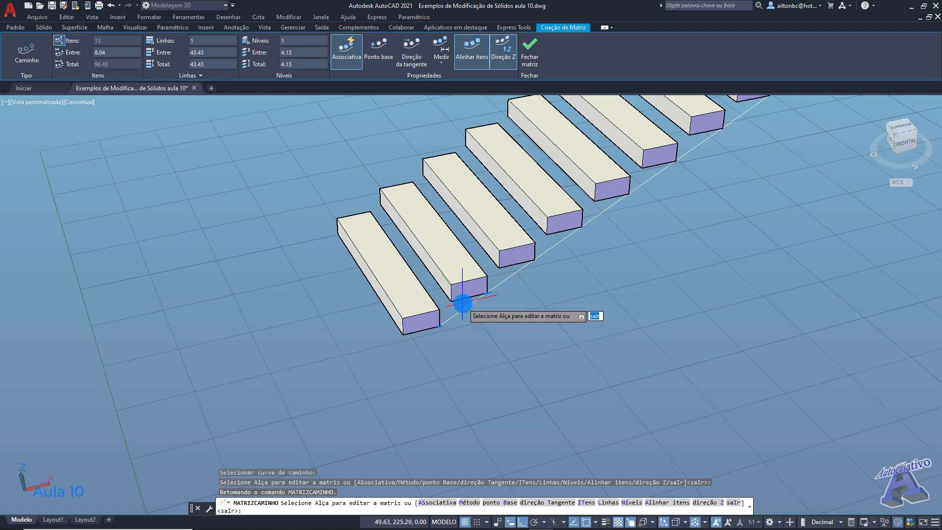
key("Escape")
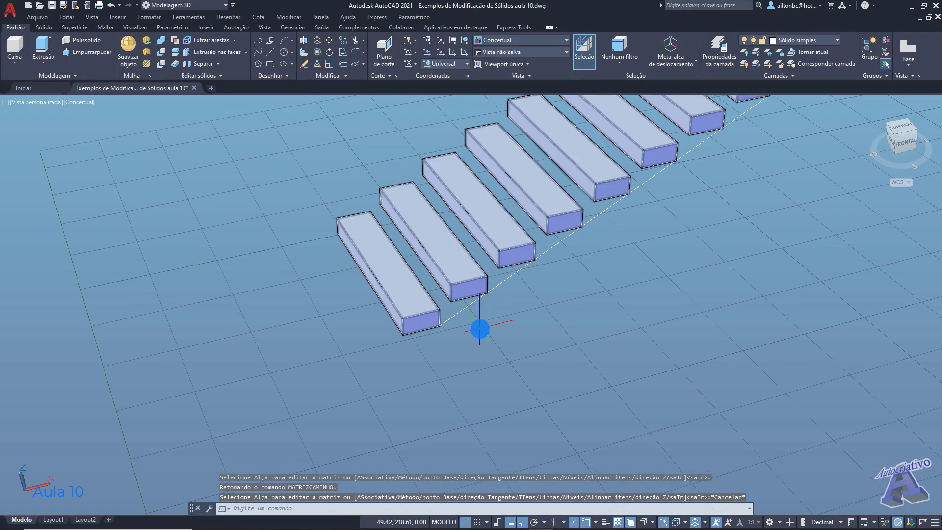
key("ctrl+z")
- Measure the diagonal of the tread's end face from its lower corner to the opposite upper corner
middle_click_drag(360, 362, 419, 290)
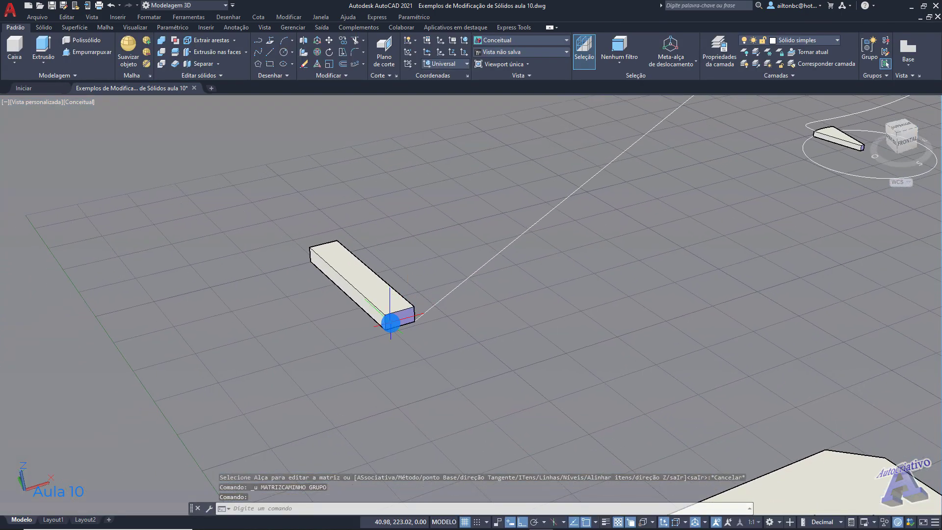
scroll(389, 322, "up", 2)
type("dis")
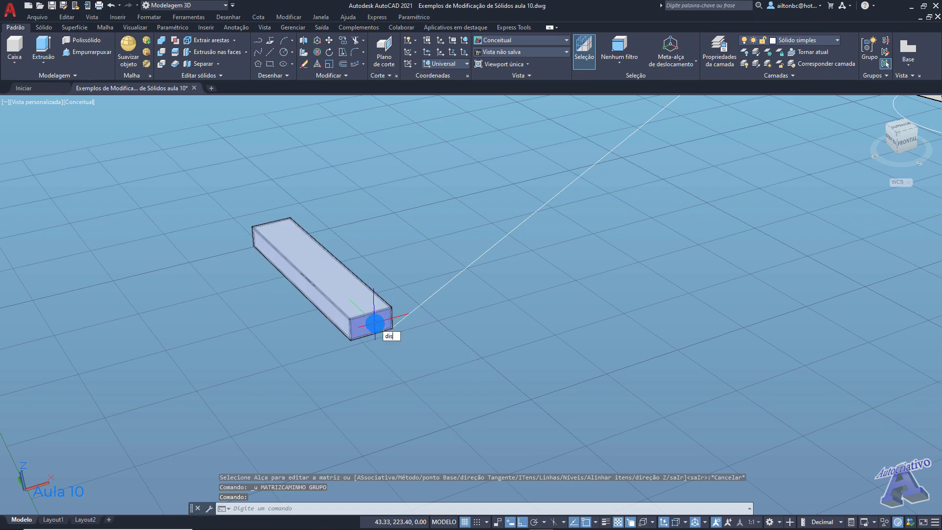
key("Return")
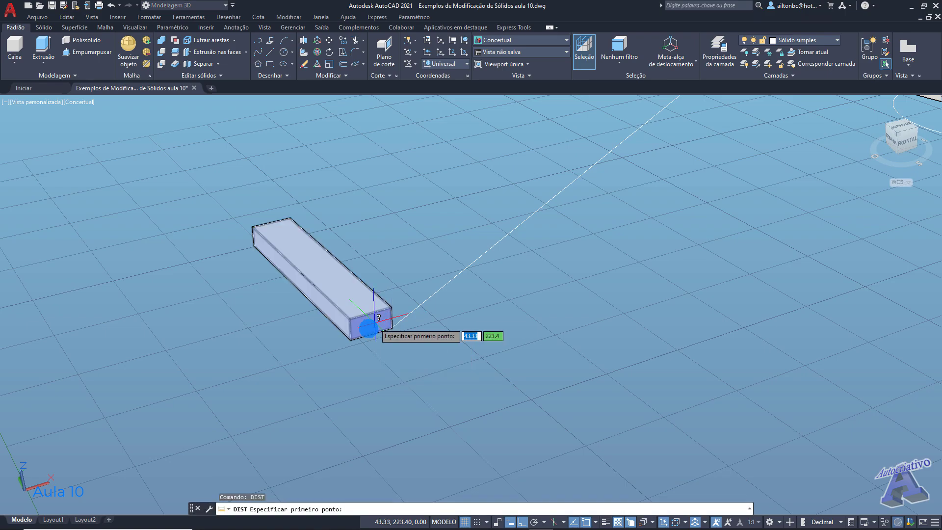
scroll(369, 328, "up", 4)
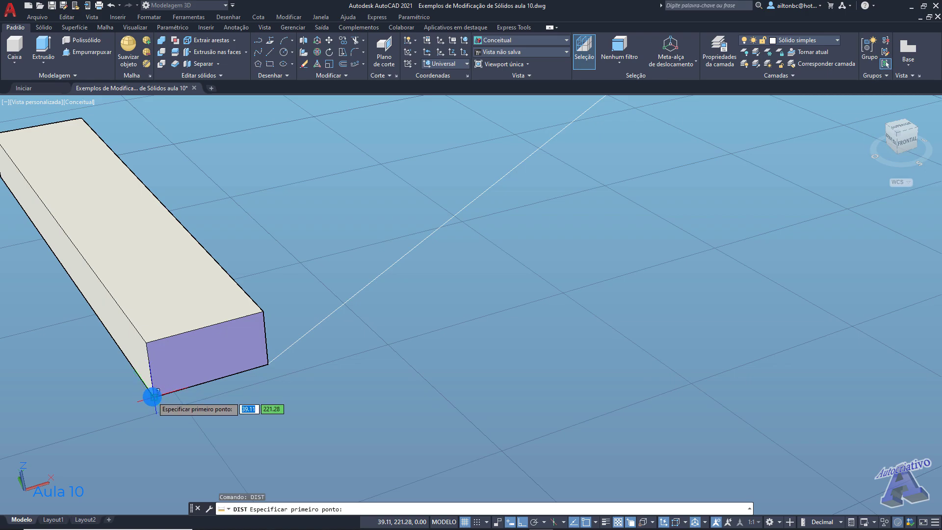
left_click(152, 396)
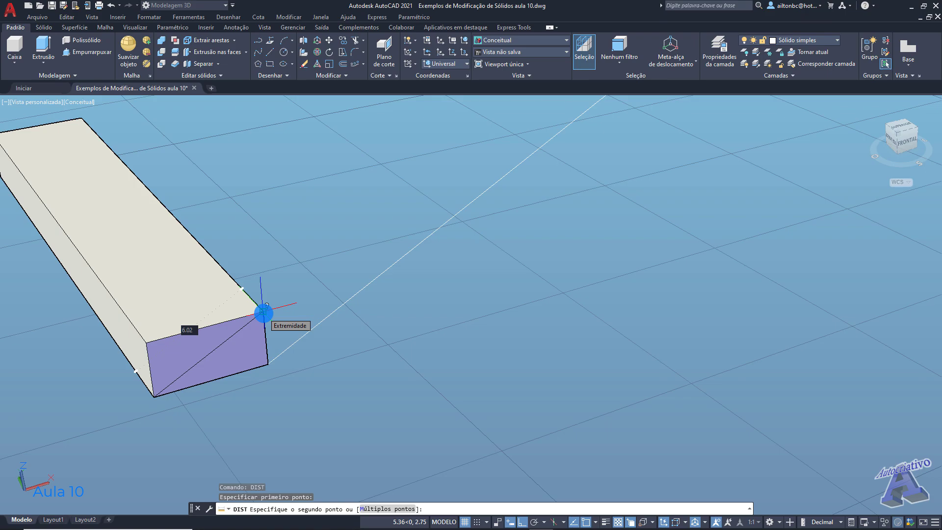
key("Escape")
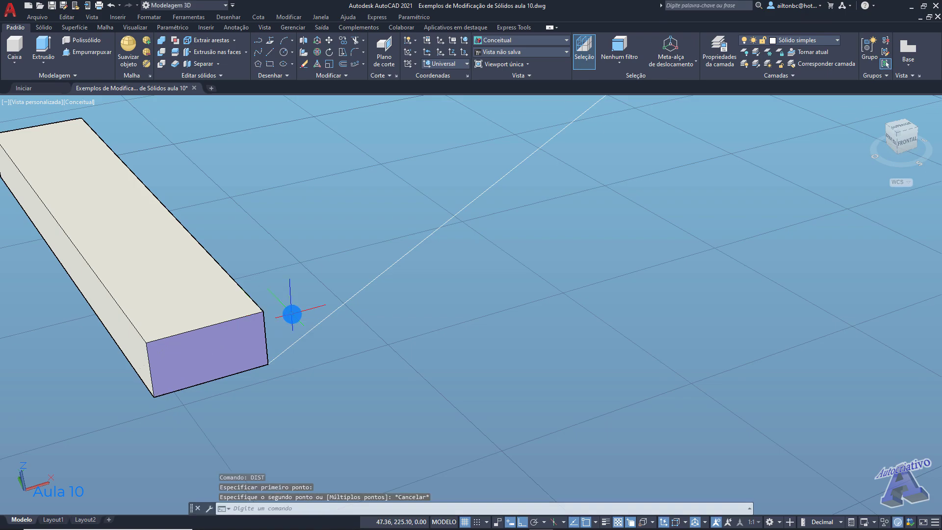
- Create a path array of the rectangular stair tread along the inclined line
middle_click_drag(289, 295, 320, 274)
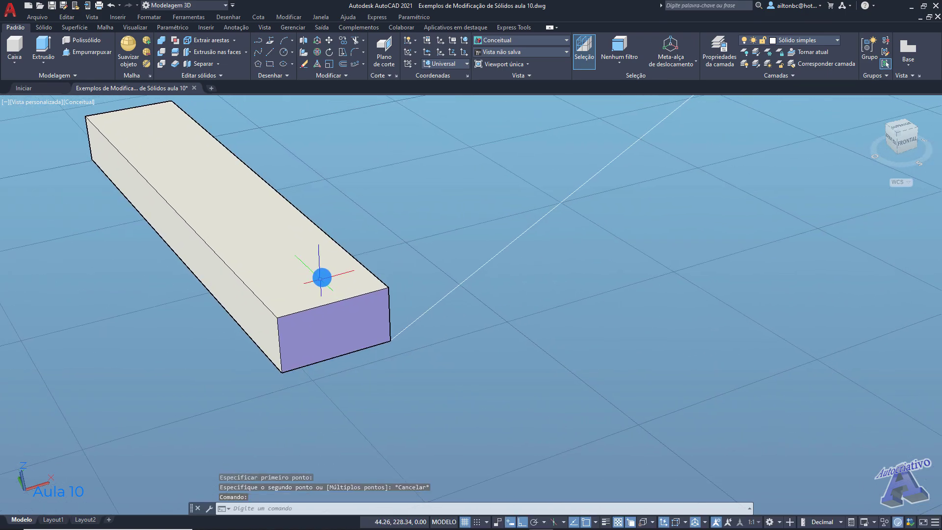
left_click(363, 66)
left_click(376, 97)
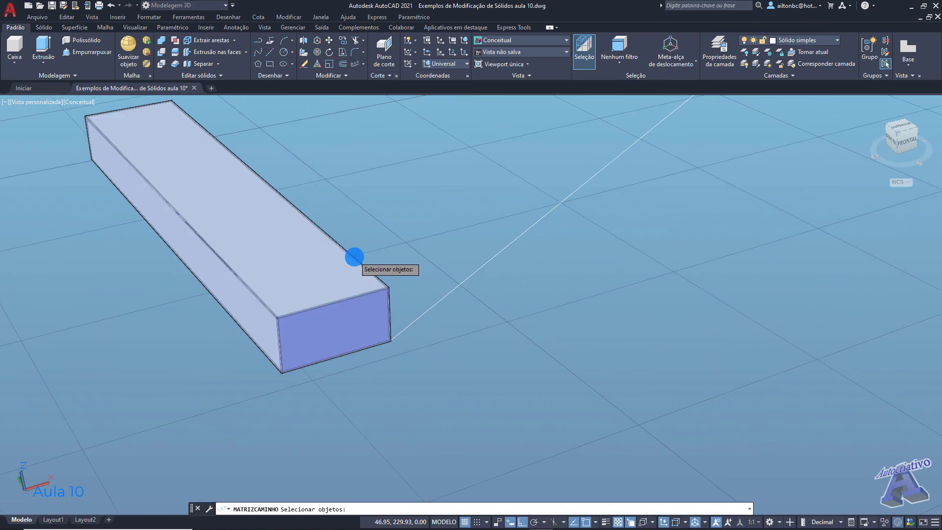
left_click(353, 258)
key("Return")
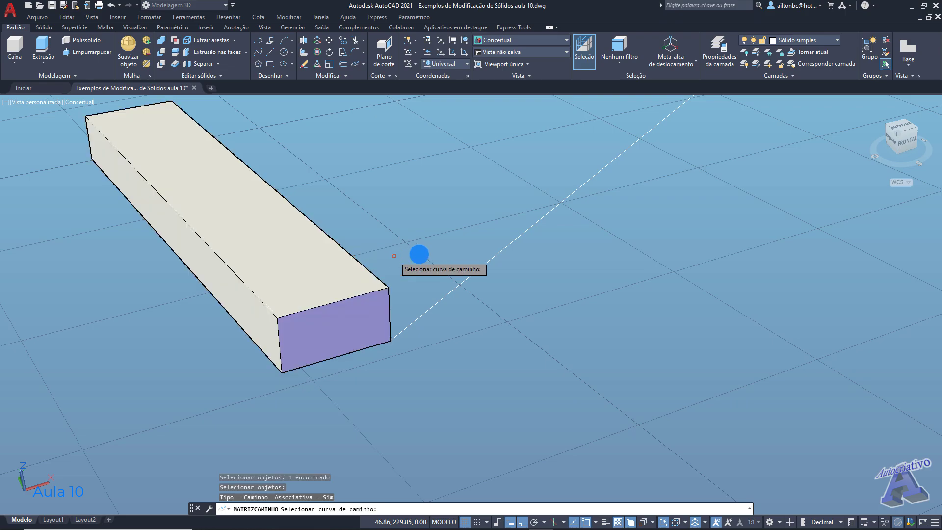
left_click(496, 254)
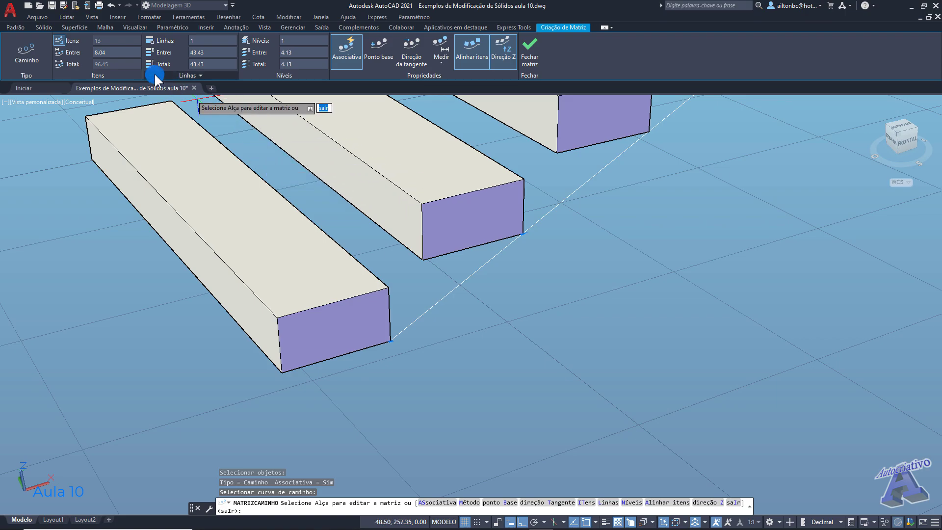
- Set the spacing between the arrayed treads to 6.02 and finish the straight staircase array
left_click(100, 53)
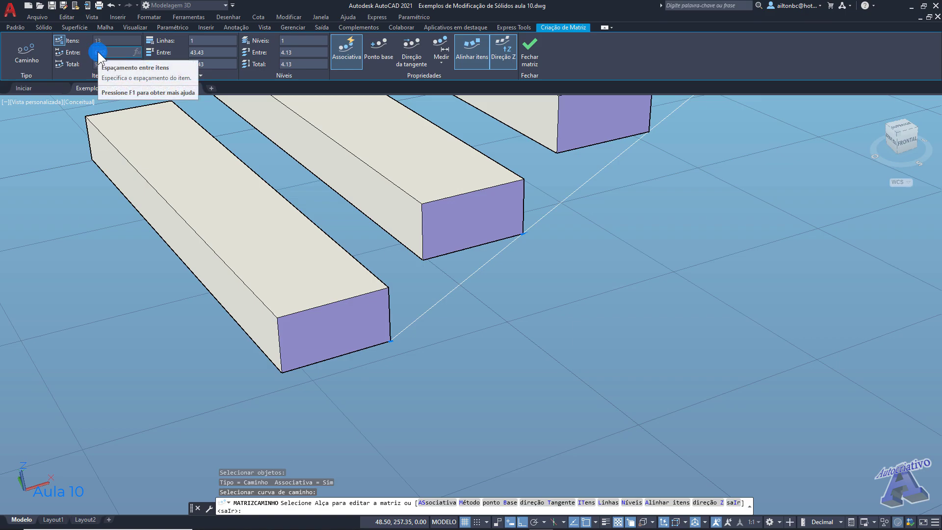
left_click(203, 50)
key("Return")
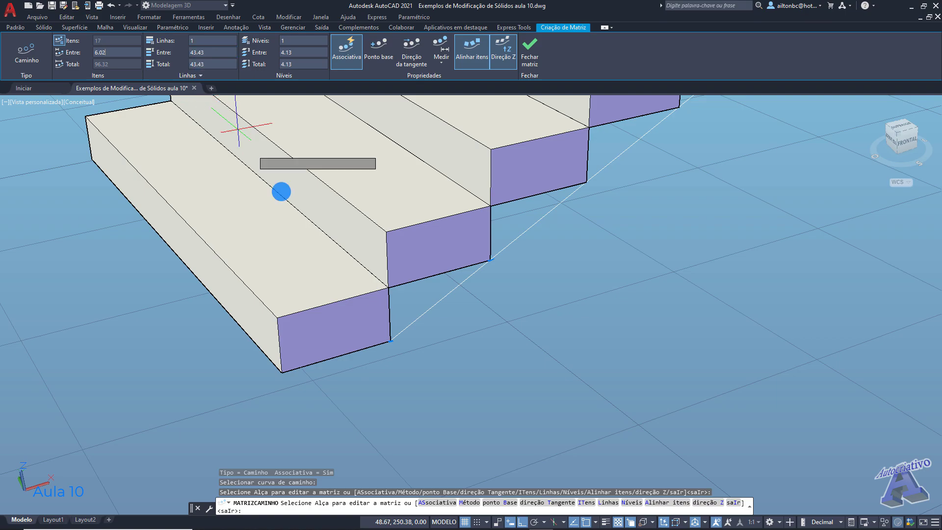
scroll(430, 250, "down", 5)
scroll(430, 249, "down", 6)
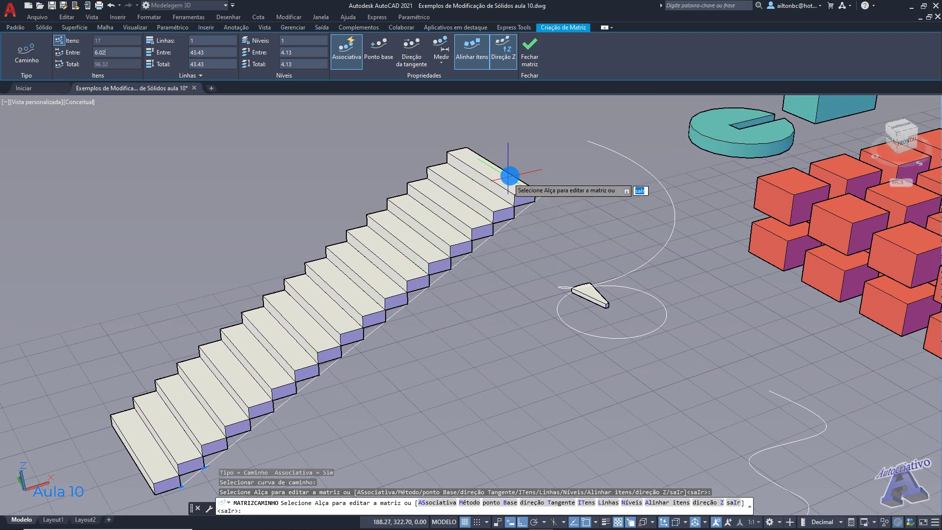
middle_click_drag(271, 343, 305, 307)
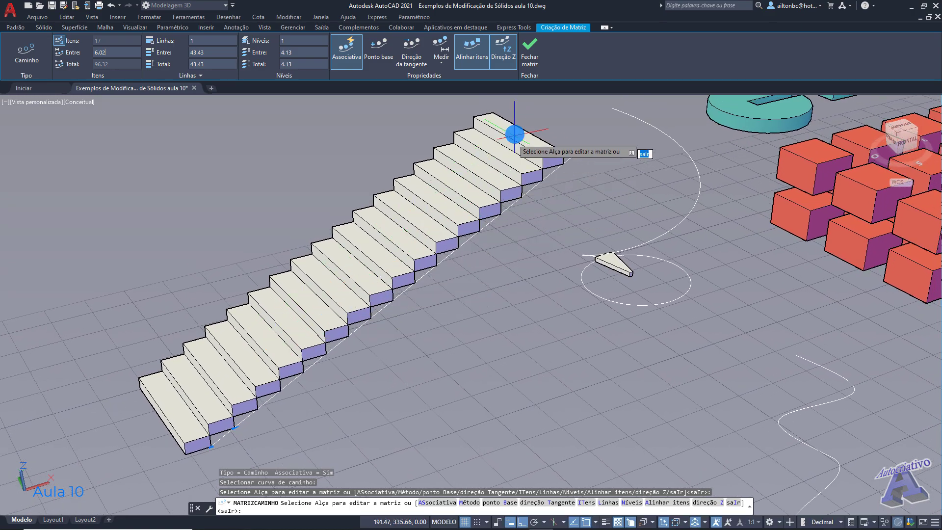
left_click(530, 54)
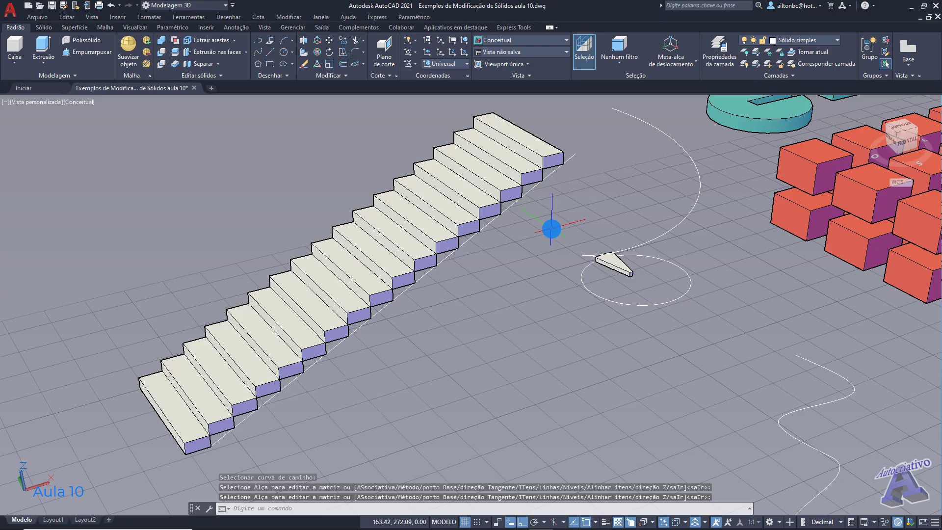
- Create a path array of the wedge-shaped tread along the helix and leave the array editing
middle_click_drag(533, 269, 436, 300, "shift")
scroll(471, 307, "up", 1)
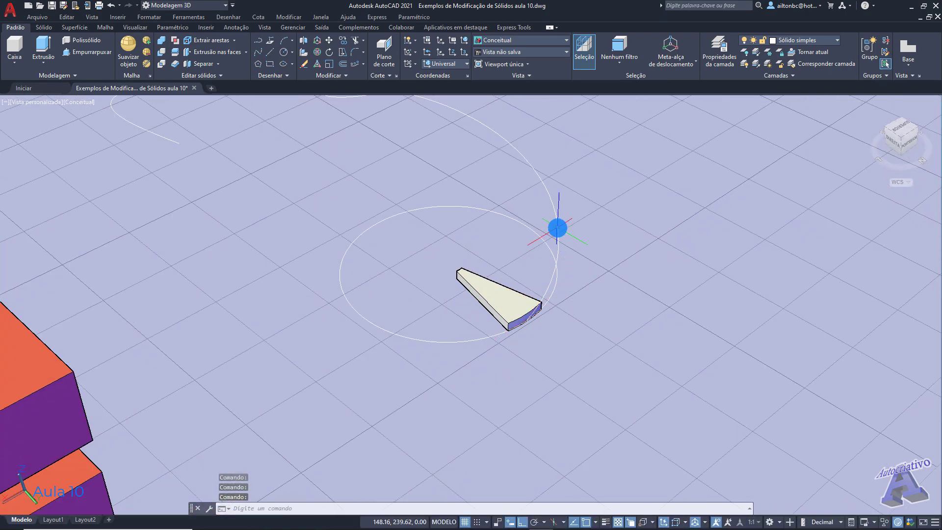
scroll(423, 268, "down", 3)
scroll(458, 238, "up", 1)
middle_click_drag(459, 238, 465, 250, "shift")
middle_click_drag(457, 205, 477, 249)
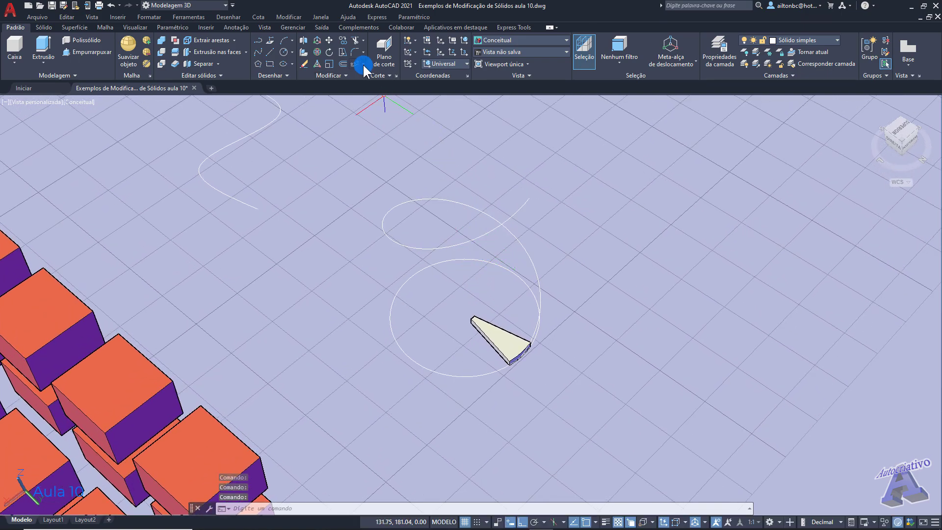
left_click(364, 64)
left_click(392, 100)
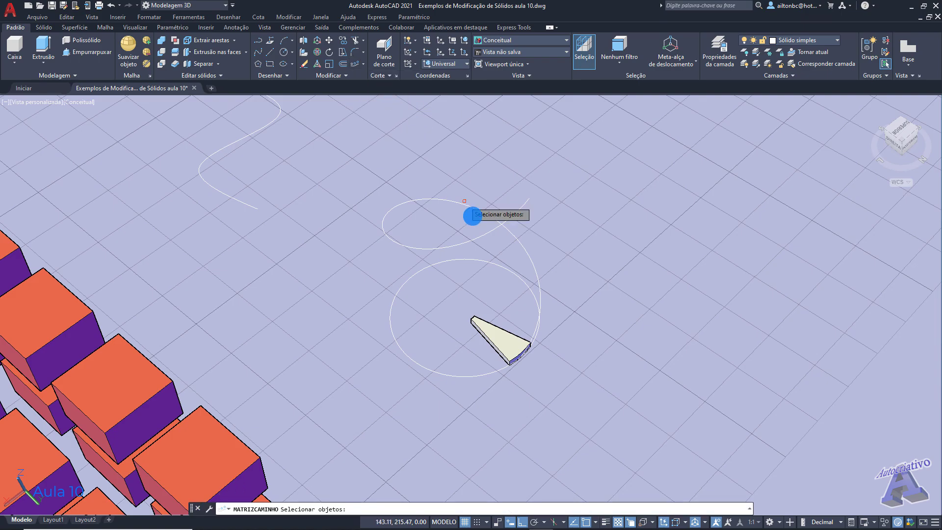
left_click(512, 334)
key("Return")
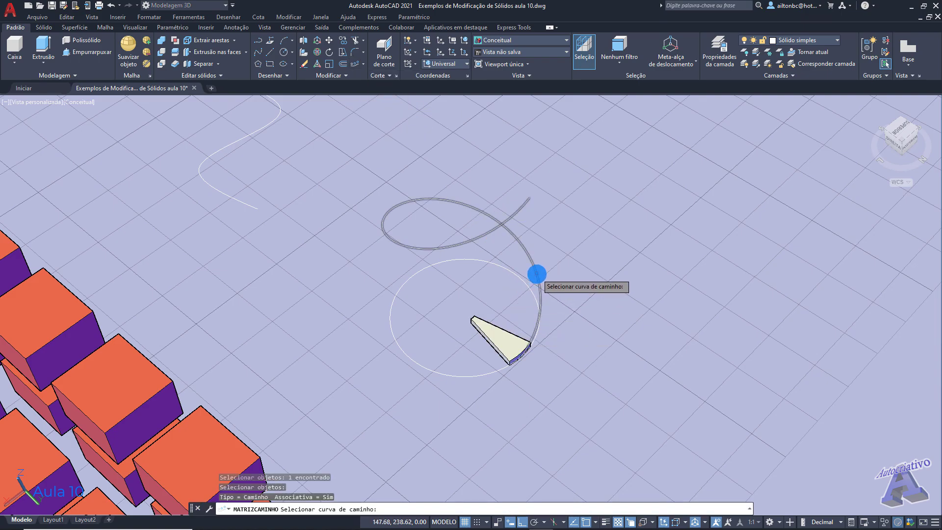
left_click(537, 274)
mouse_move(564, 322)
middle_mouse_down()
mouse_move(541, 311)
mouse_move(509, 320)
mouse_move(452, 263)
mouse_move(439, 274)
mouse_move(489, 300)
mouse_move(523, 298)
mouse_move(538, 343)
mouse_move(516, 297)
mouse_move(437, 301)
mouse_move(475, 351)
mouse_move(505, 311)
mouse_move(511, 320)
middle_mouse_up()
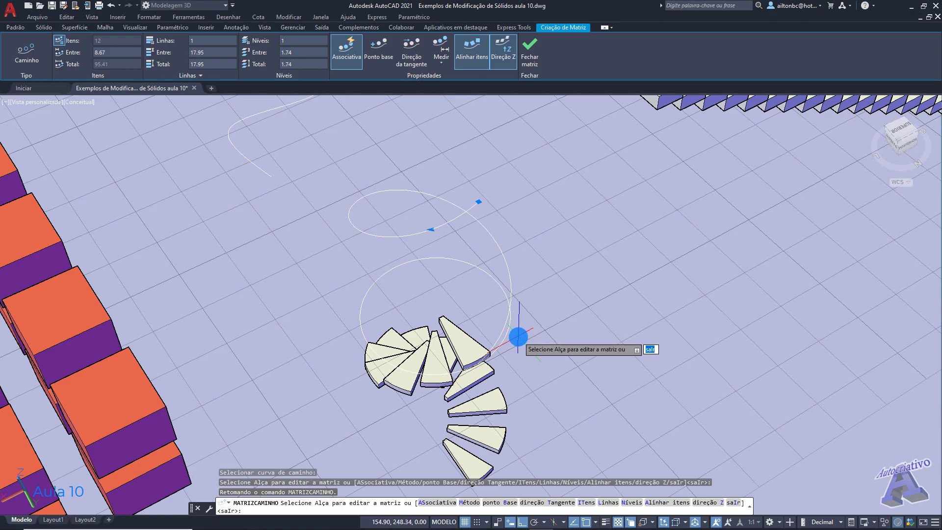
key("Escape")
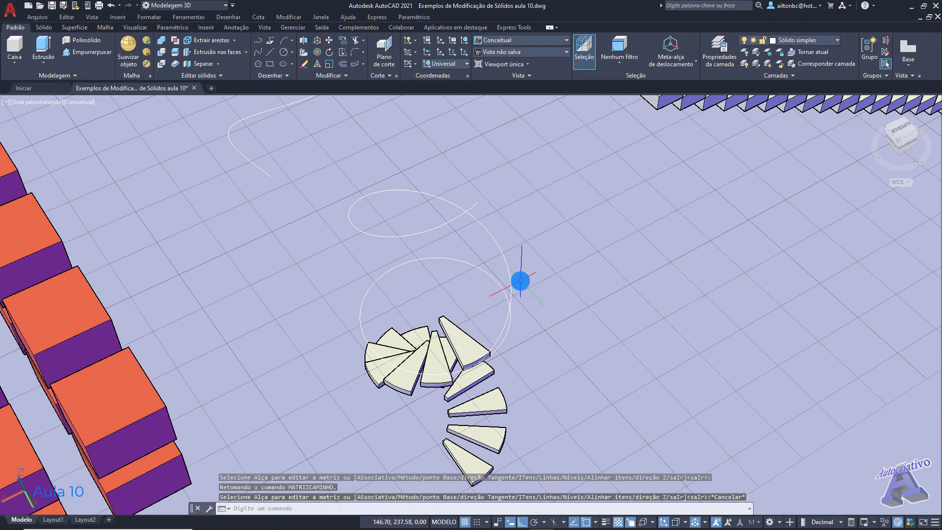
mouse_move(545, 281)
middle_mouse_down("shift")
mouse_move(522, 280)
mouse_move(522, 292)
mouse_move(549, 280)
mouse_move(537, 273)
middle_mouse_up("shift")
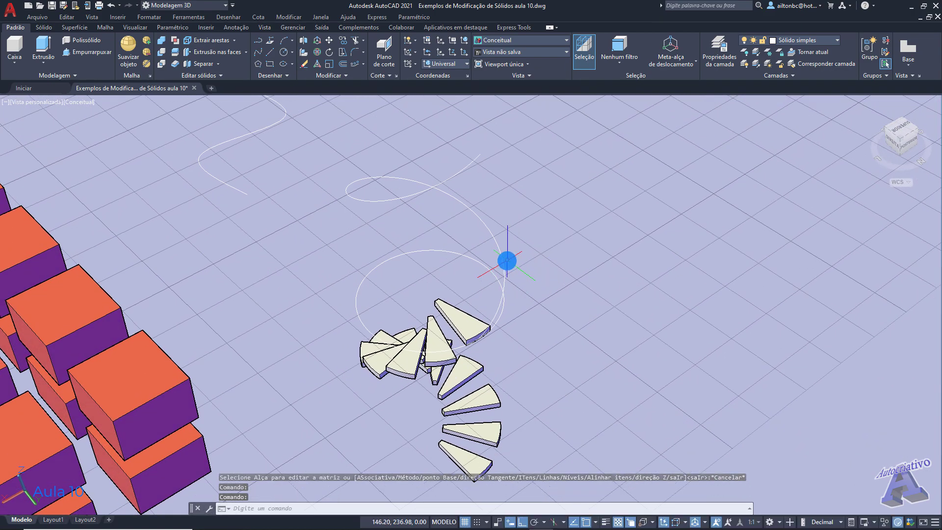
left_click(503, 260)
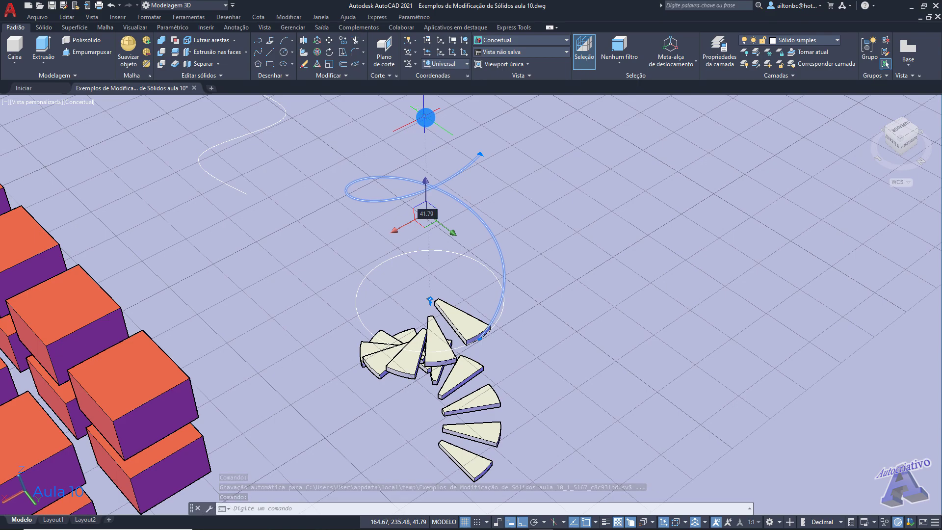
left_click(425, 117)
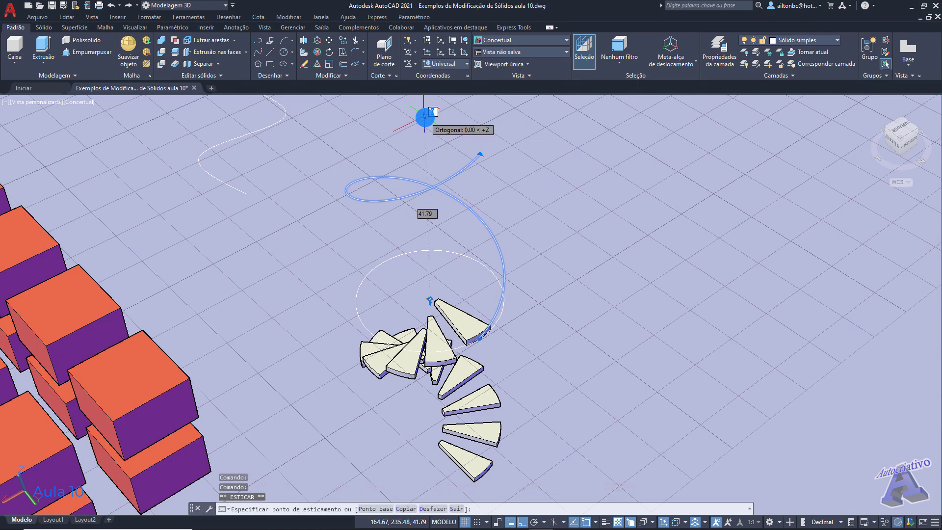
key("Escape")
middle_click_drag(473, 157, 492, 211)
key("Escape")
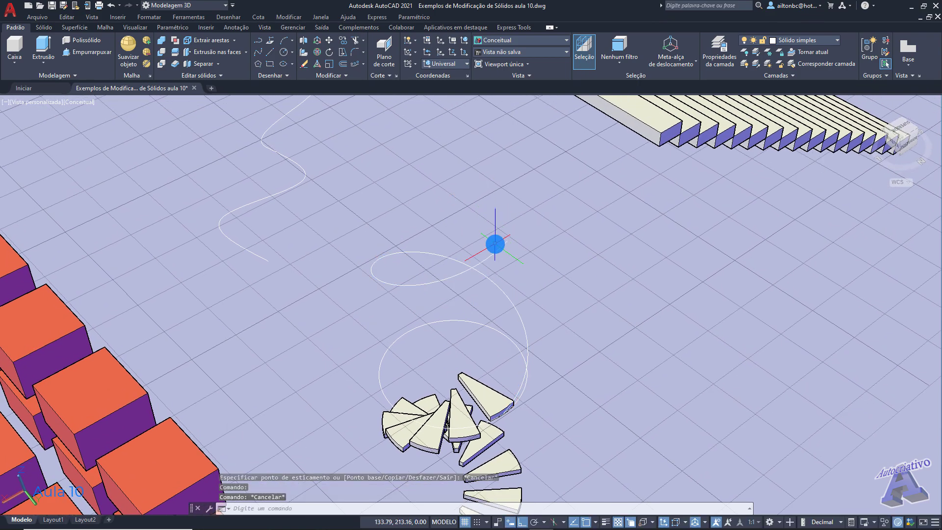
- Reverse the direction of the helix that guides the wedge-shaped tread array
left_click(333, 75)
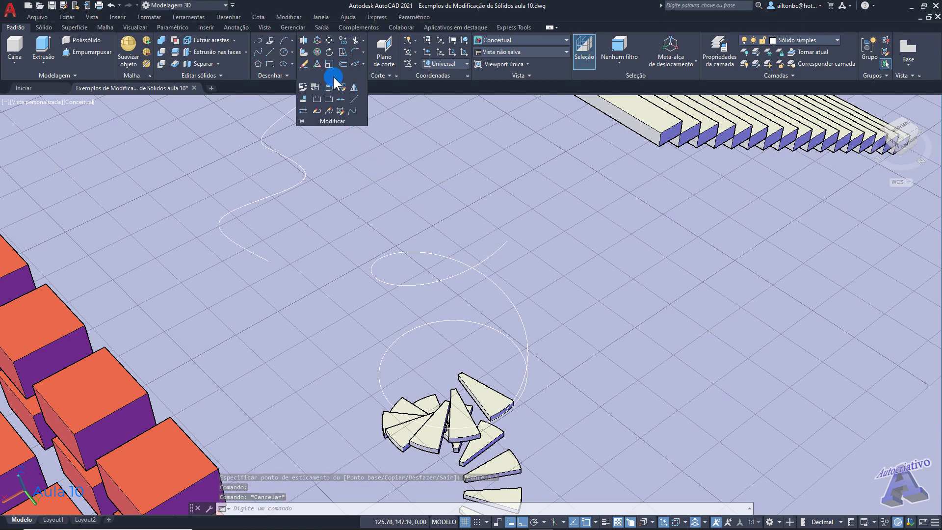
left_click(498, 267)
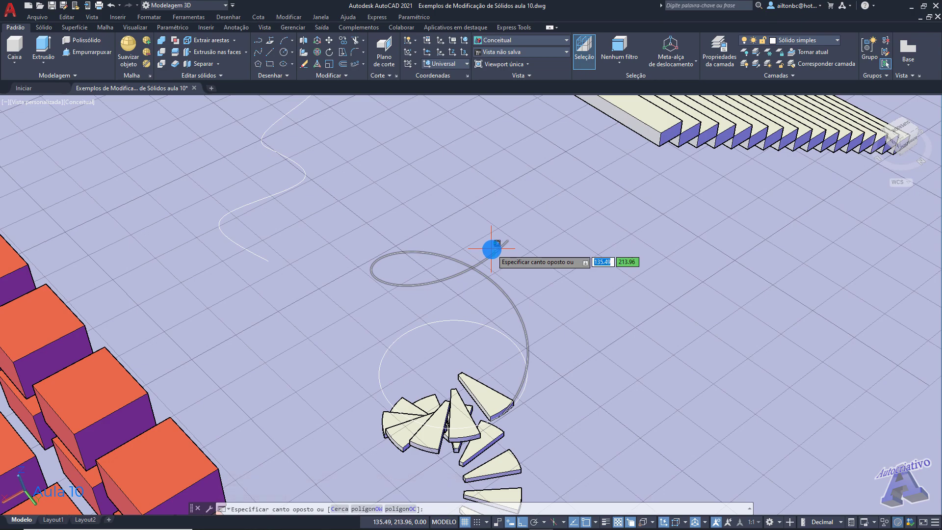
left_click(491, 249)
mouse_move(509, 317)
middle_mouse_down()
mouse_move(511, 286)
mouse_move(516, 331)
mouse_move(518, 322)
middle_mouse_up()
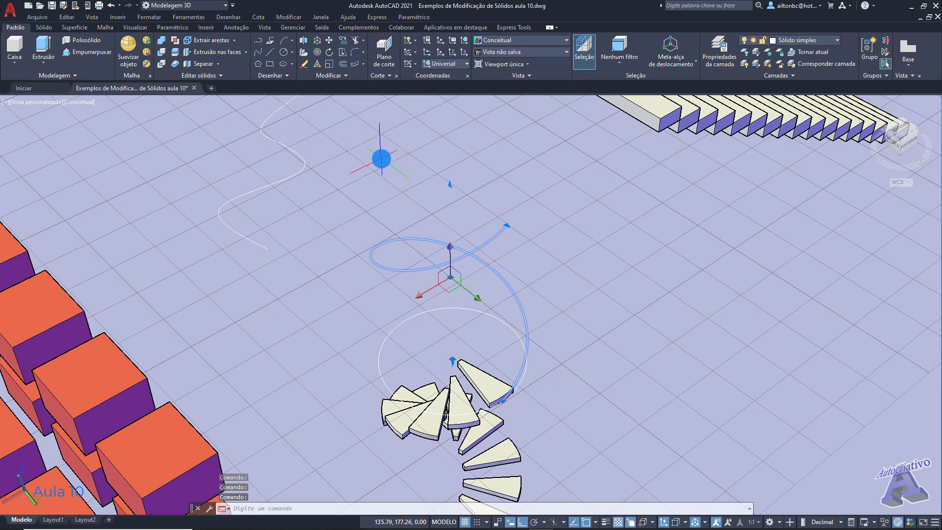
type("n")
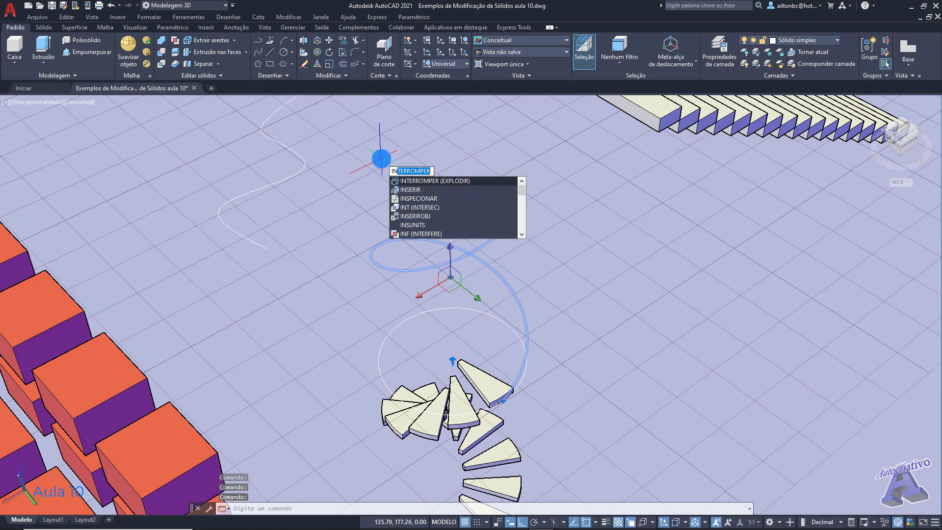
type("ver")
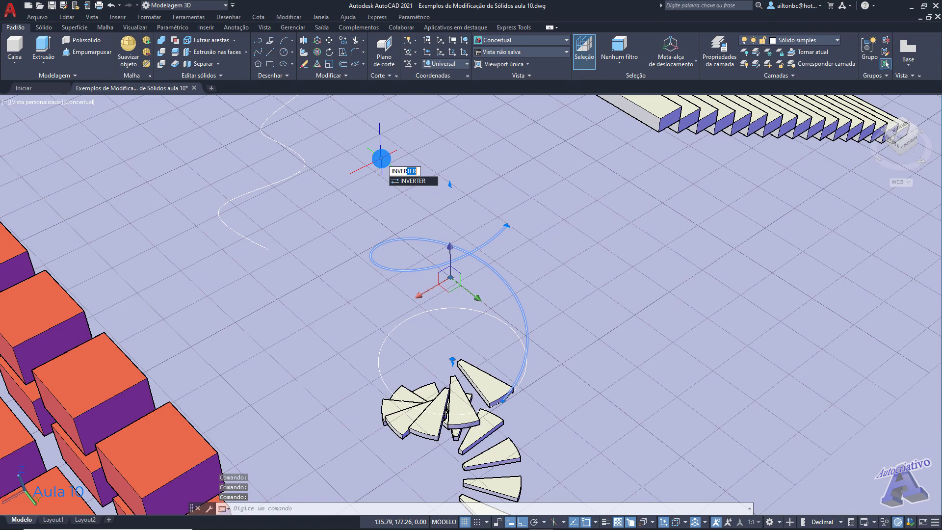
left_click(420, 181)
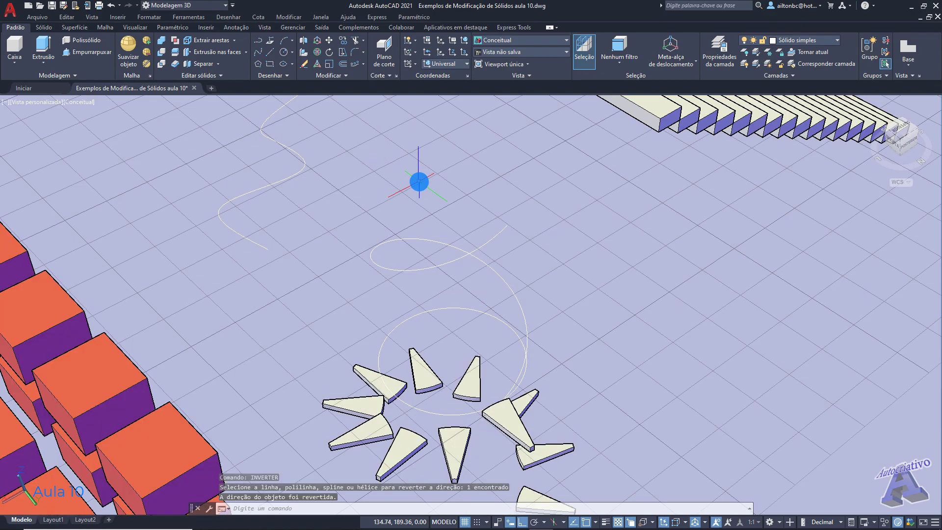
- Delete the wedge-shaped tread array along the helix
middle_click_drag(489, 245, 527, 297, "shift")
left_click(502, 342)
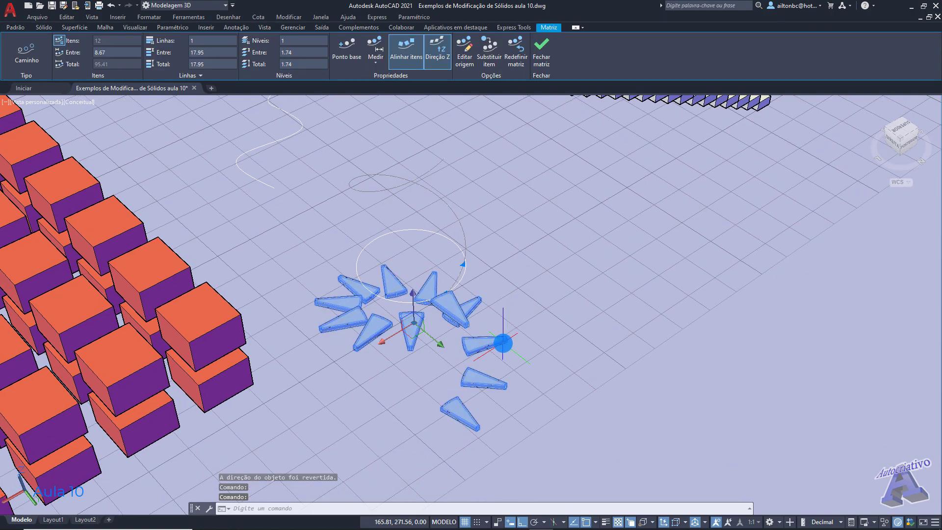
key("Delete")
middle_click_drag(526, 338, 458, 322, "shift")
- Undo the deletion, the helix reversal and the path array until only the single wedge-shaped tread is left
key("ctrl+z")
key("ctrl+z")
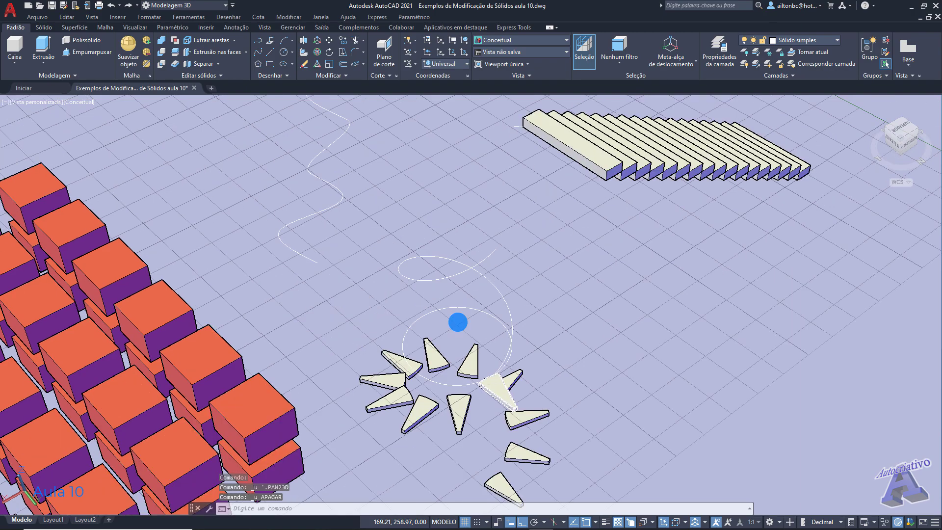
key("ctrl+z")
key("ctrl+z")
key("ctrl+z")
key("ctrl+z")
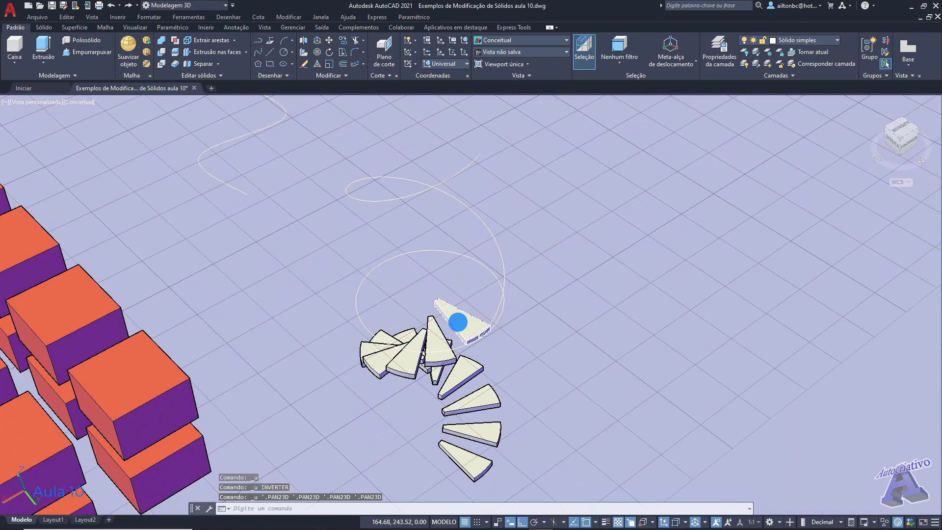
key("ctrl+z")
key("ctrl+z")
key("ctrl+z")
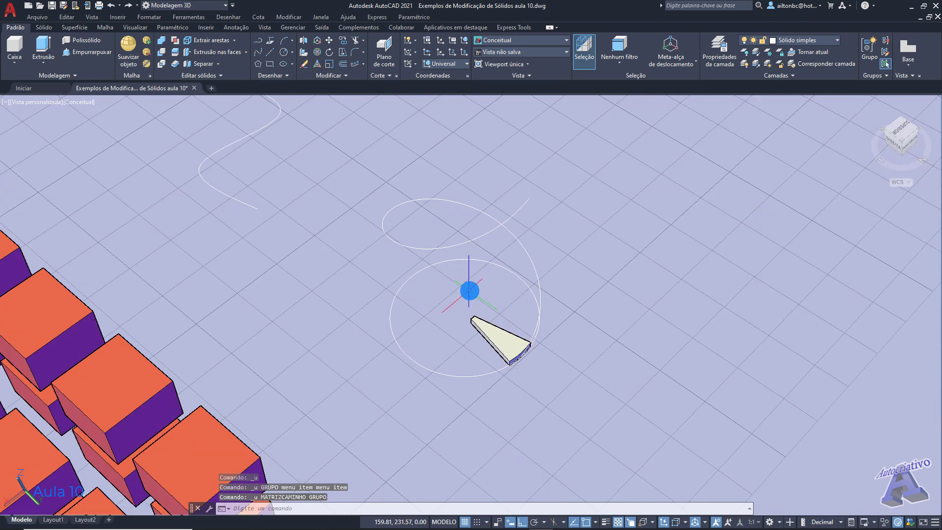
- Reverse the helix's direction and create a path array of the wedge-shaped tread along it
left_click(518, 240)
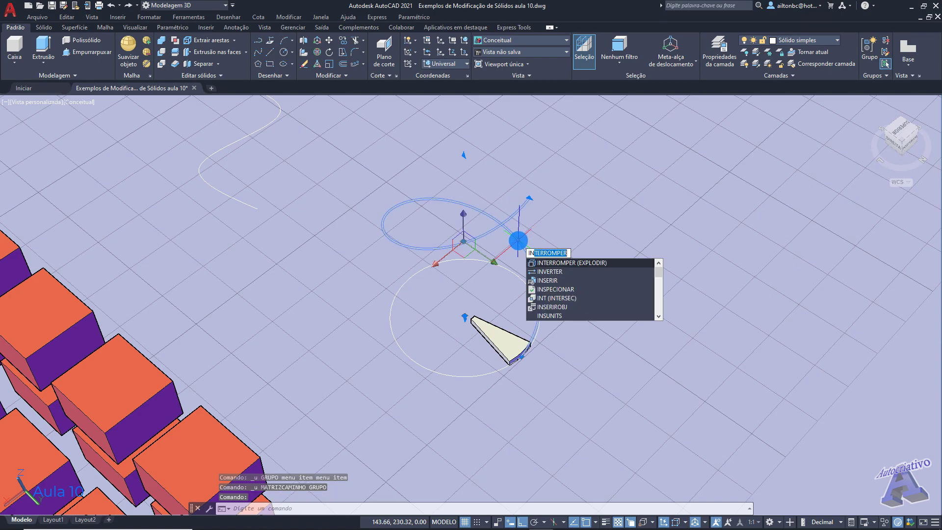
left_click(555, 271)
middle_click_drag(565, 291, 562, 264, "shift")
scroll(491, 245, "up", 2)
left_click(357, 64)
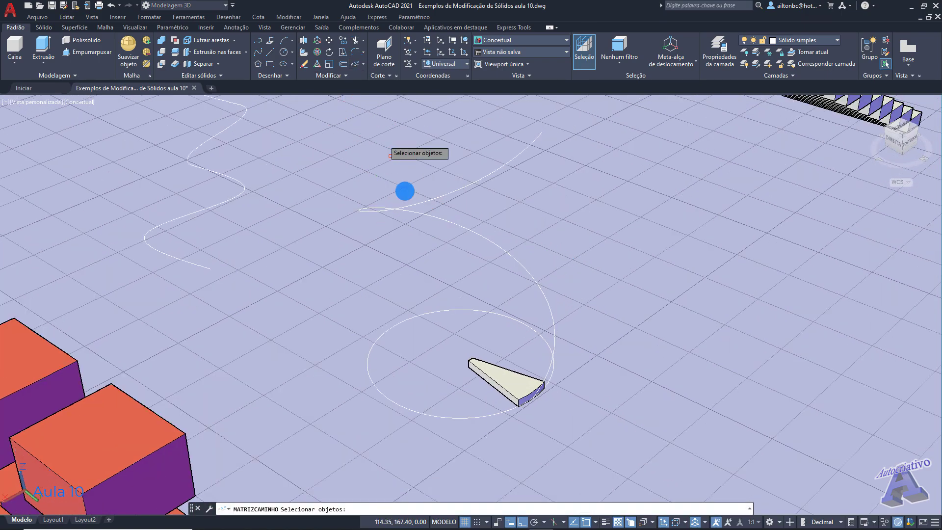
left_click(498, 369)
right_click(498, 370)
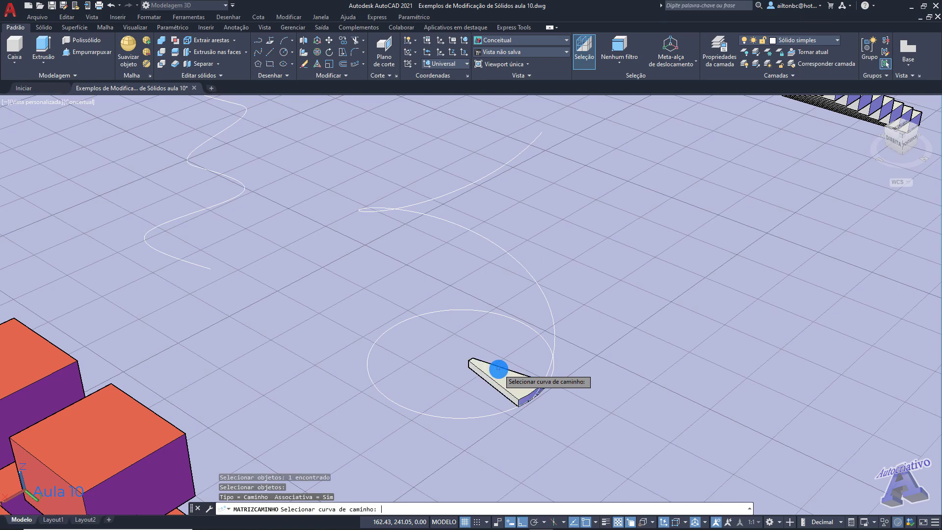
left_click(548, 302)
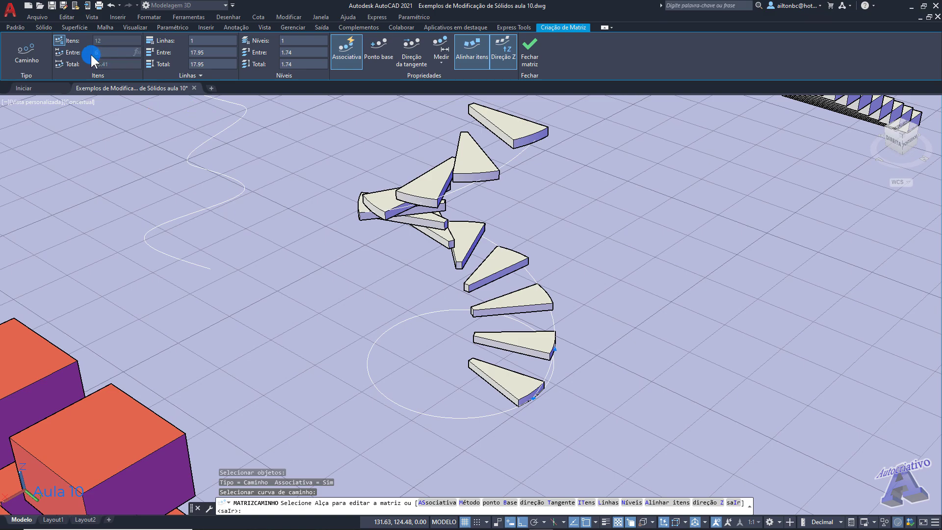
- Set the spacing between the arrayed wedge-shaped treads to 6 and finish the spiral staircase array
type("6")
key("Return")
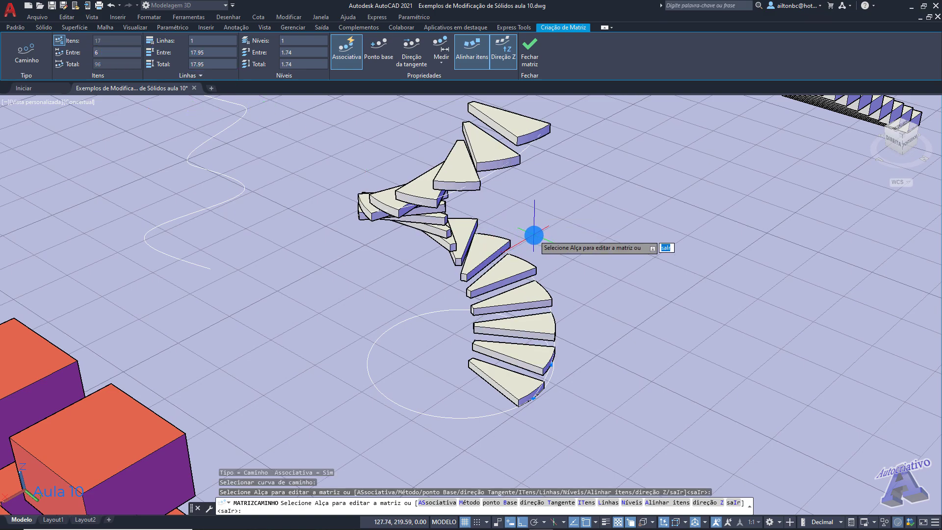
left_click(530, 49)
- Bring the teal slotted disc and box into view and keep the expanded set of Modify tools pinned open
middle_click_drag(568, 223, 442, 399, "shift")
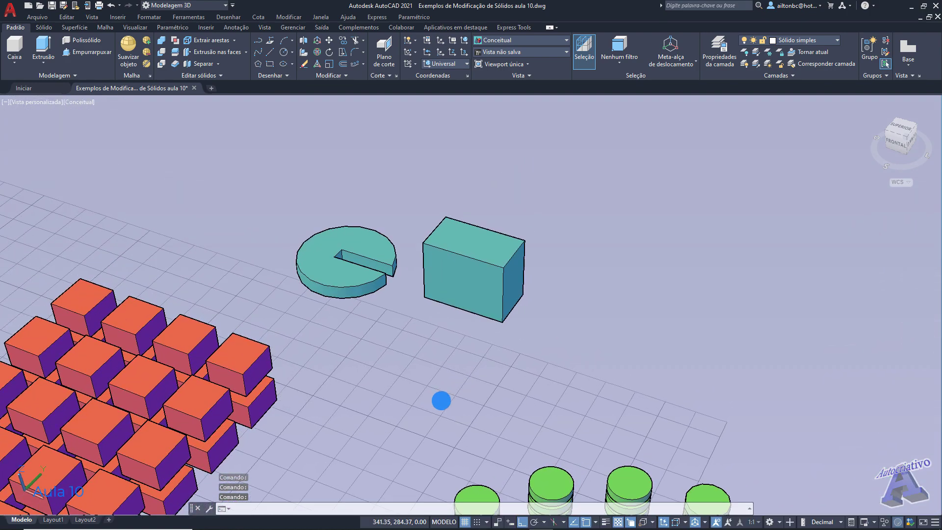
left_click(329, 76)
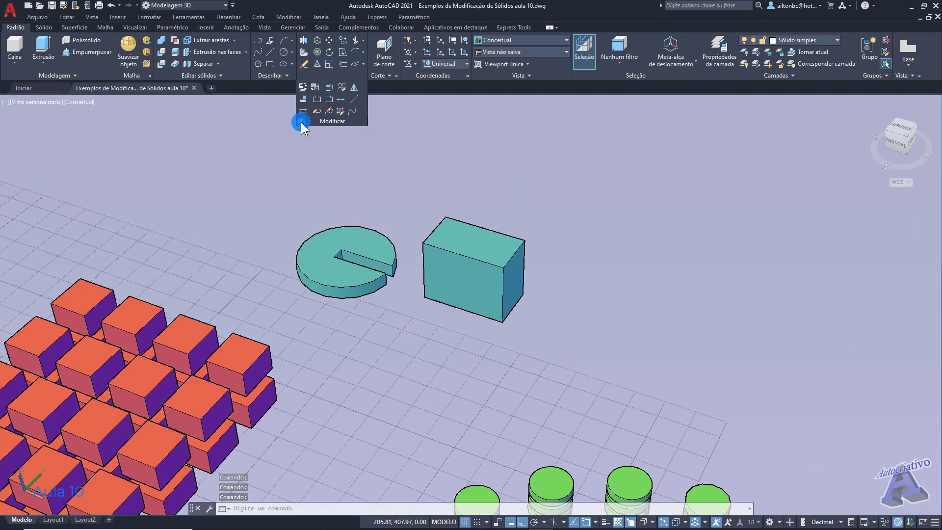
left_click(303, 87)
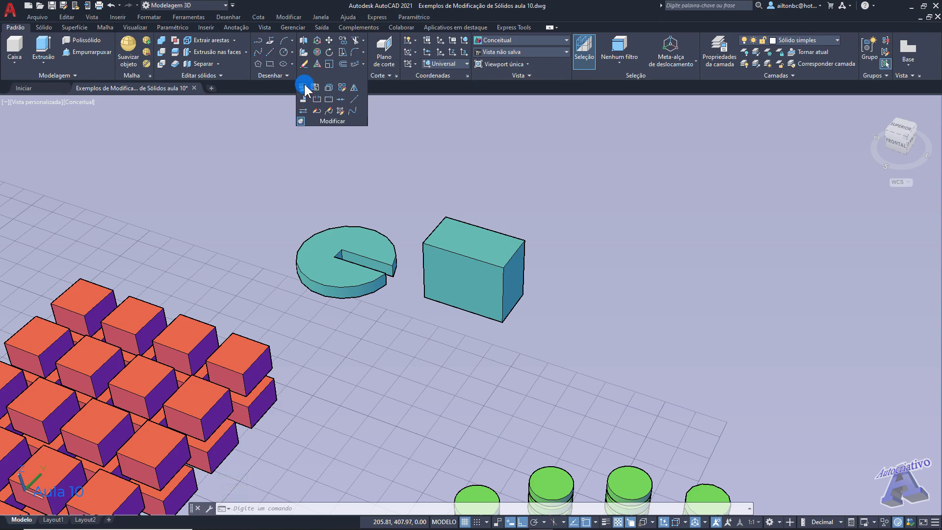
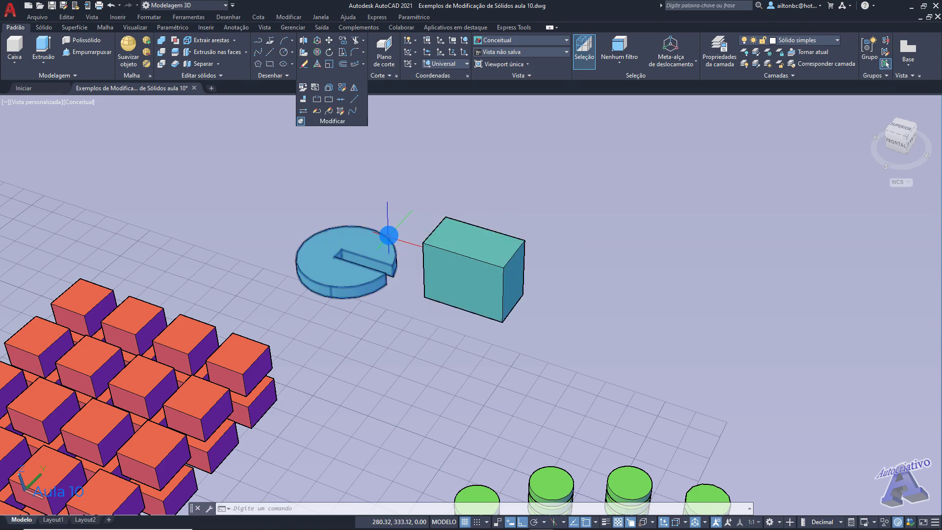
- Explode the teal slotted disc into separate faces and undo the explosion
left_click(329, 91)
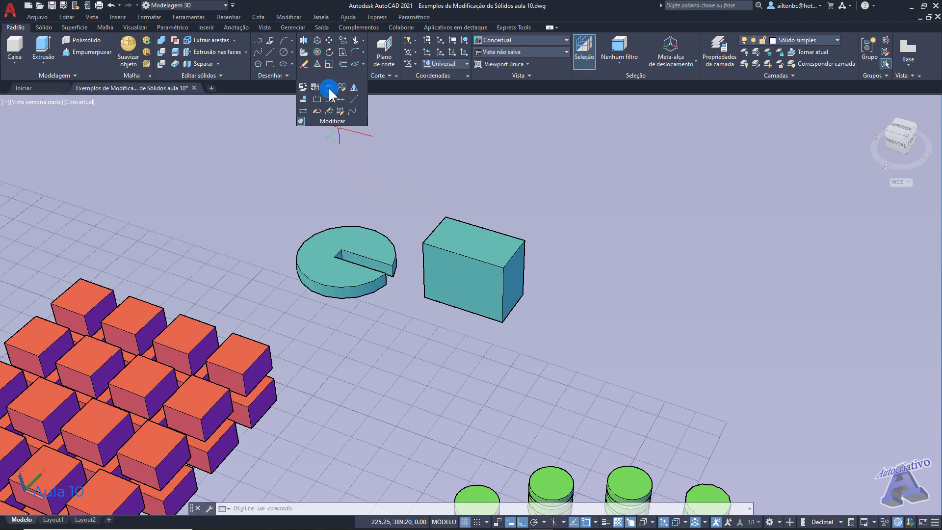
left_click(378, 238)
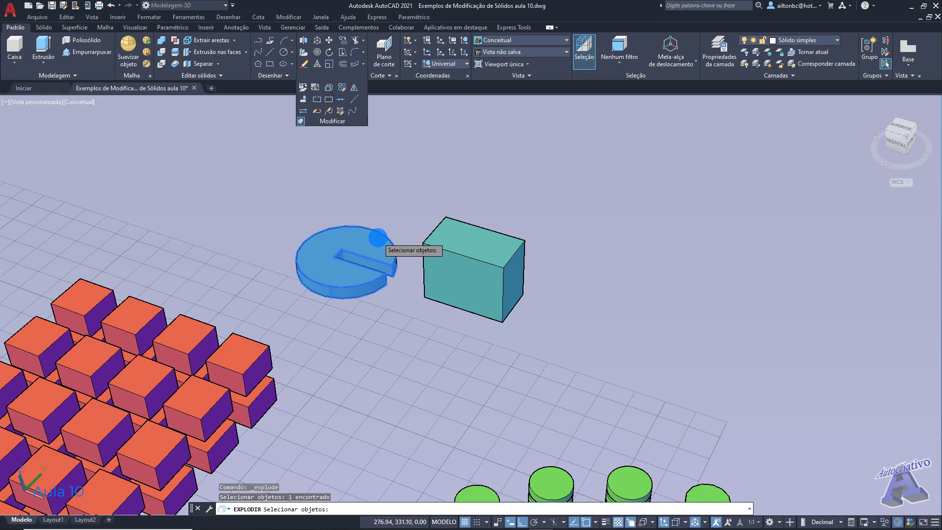
key("Return")
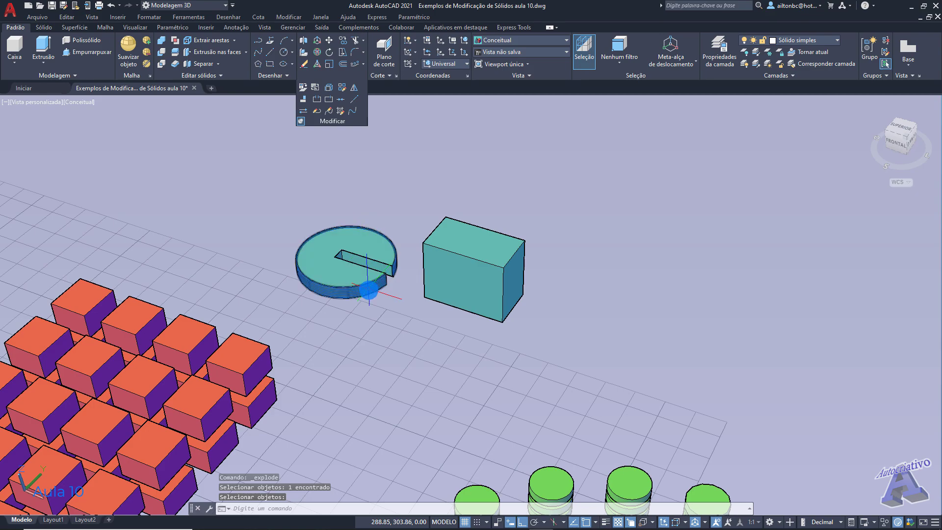
mouse_move(365, 272)
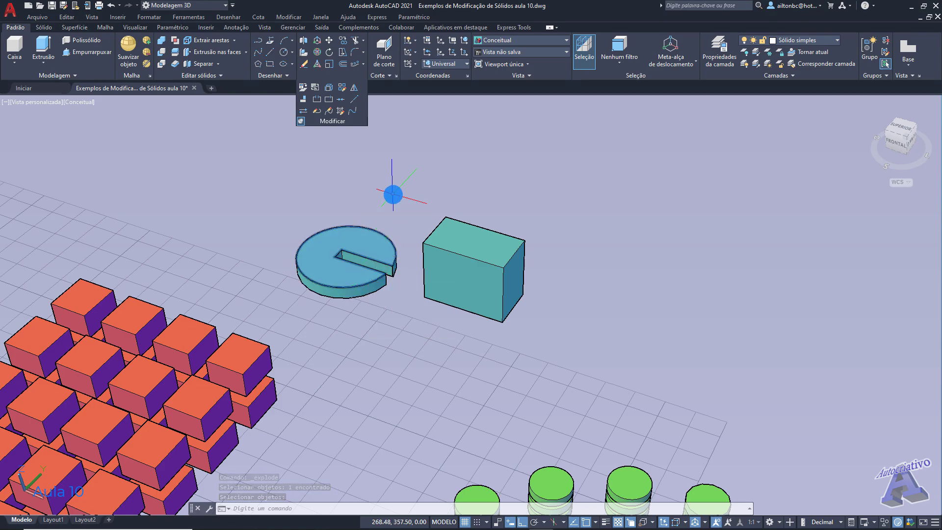
key("ctrl+z")
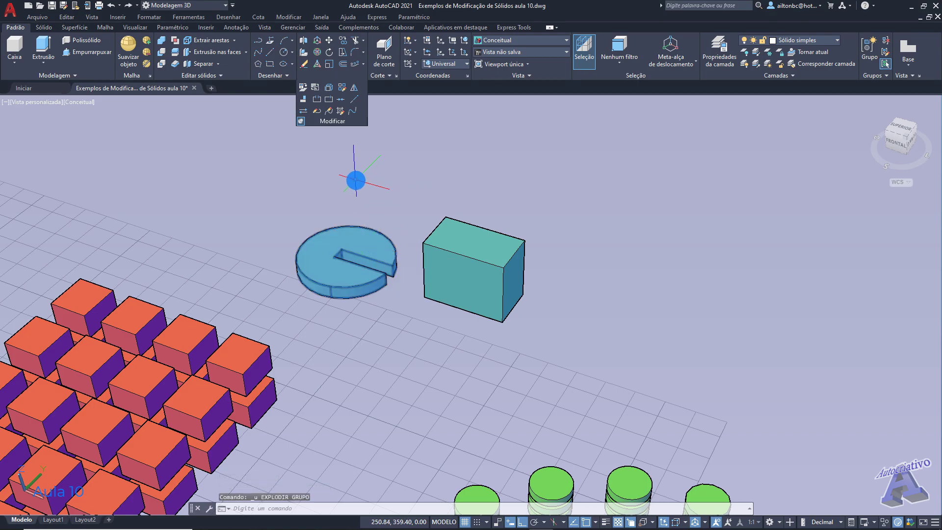
- Start editing the orange box array, review its edit options and exit without changing it
left_click(342, 88)
middle_click_drag(222, 312, 338, 243)
left_click(344, 251)
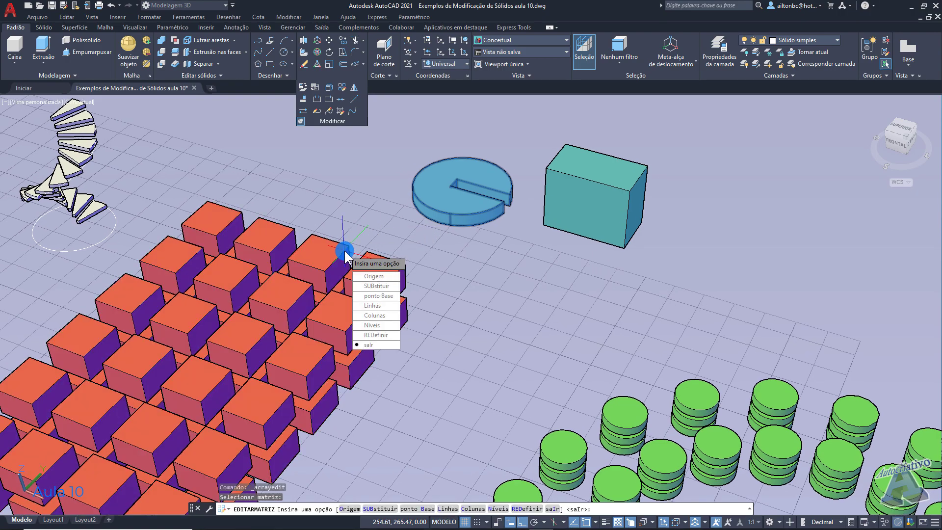
left_click(370, 282)
left_click(370, 345)
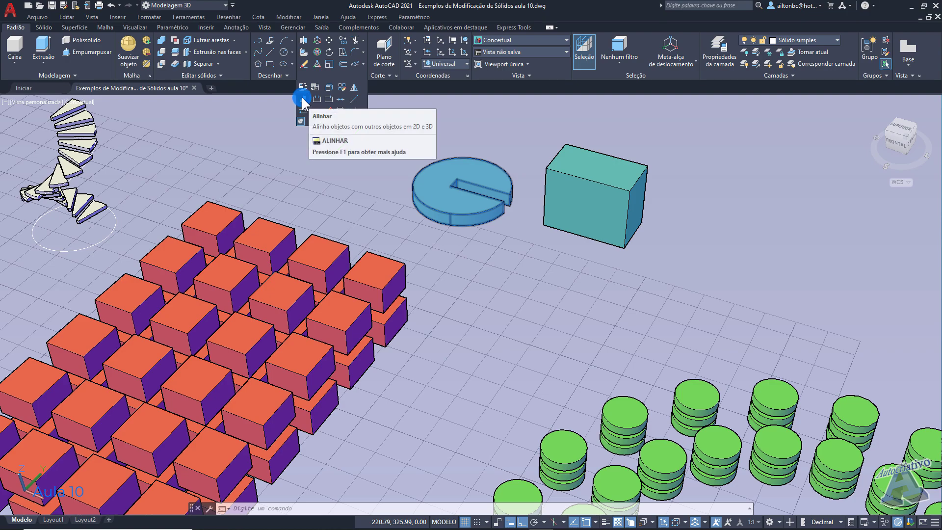
left_click(437, 111)
key("Escape")
middle_click_drag(446, 119, 355, 200)
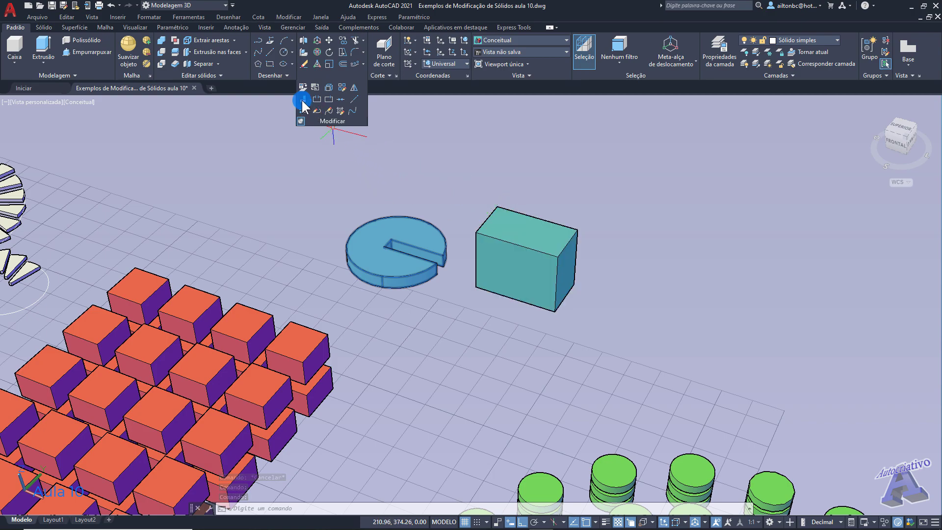
- Set the subobject selection filter to Vertex with the teal slotted disc and box in close view
scroll(441, 243, "up", 2)
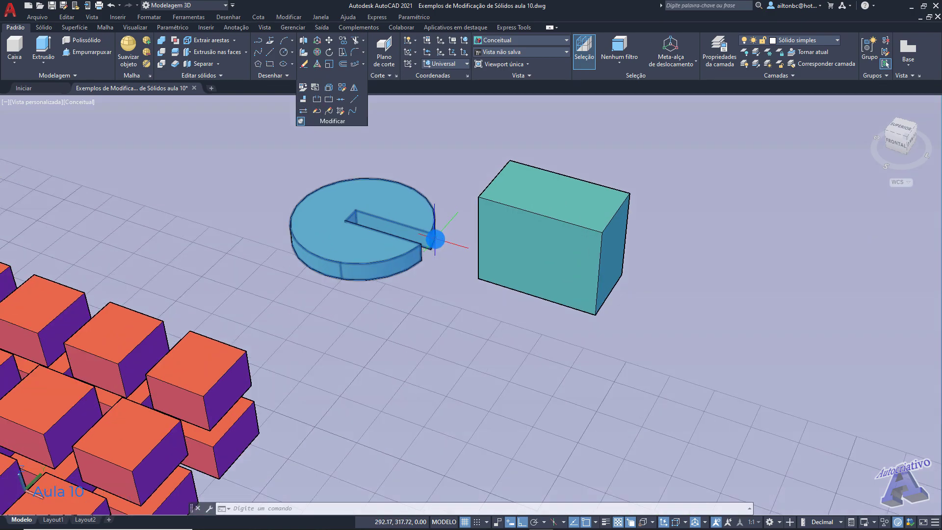
middle_click_drag(431, 207, 400, 225, "shift")
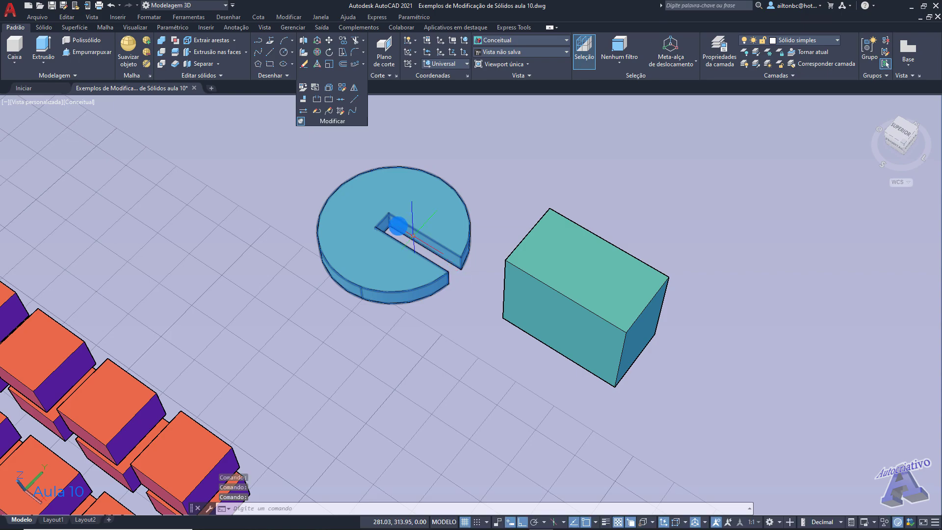
left_click(526, 238)
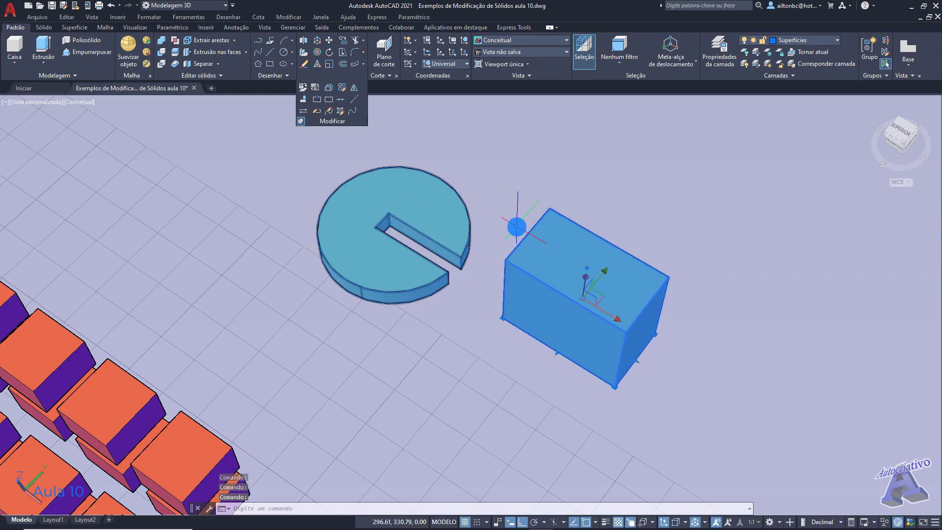
key("Escape")
left_click(621, 63)
left_click(625, 99)
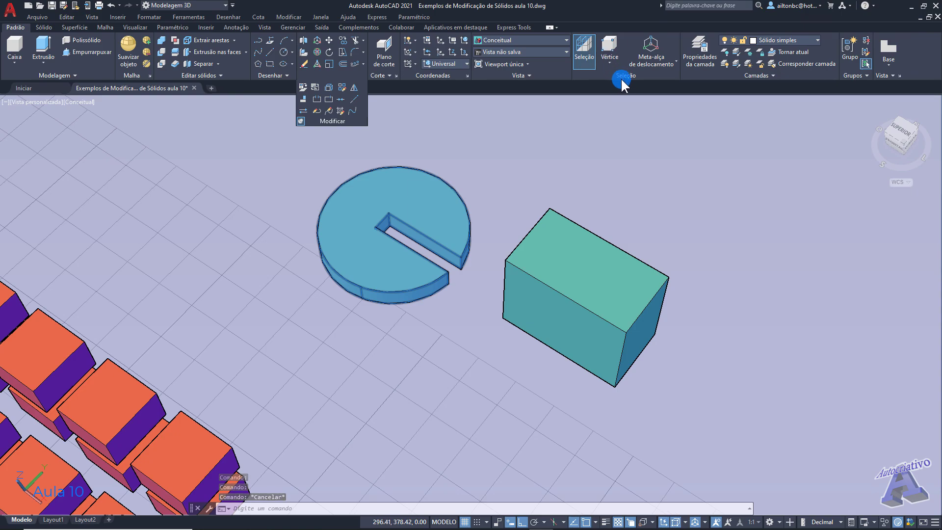
- Set the subobject selection filter to no filter and clear the selection of the slotted disc
left_click(619, 63)
left_click(624, 81)
left_click(454, 189)
key("Escape")
middle_click_drag(503, 187, 505, 238, "shift")
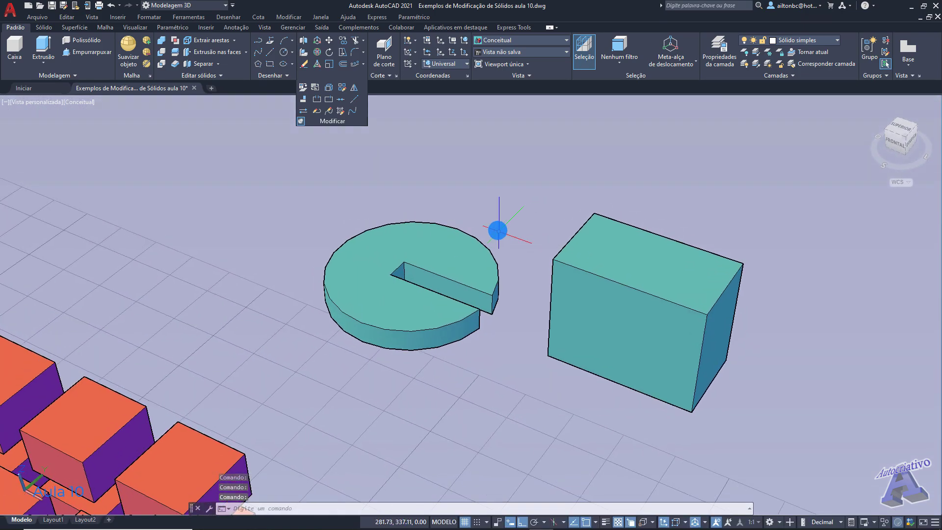
- Align the box's short upper edge nearest the disc with the slot's inner upper edge without scaling, and undo the alignment
left_click(303, 100)
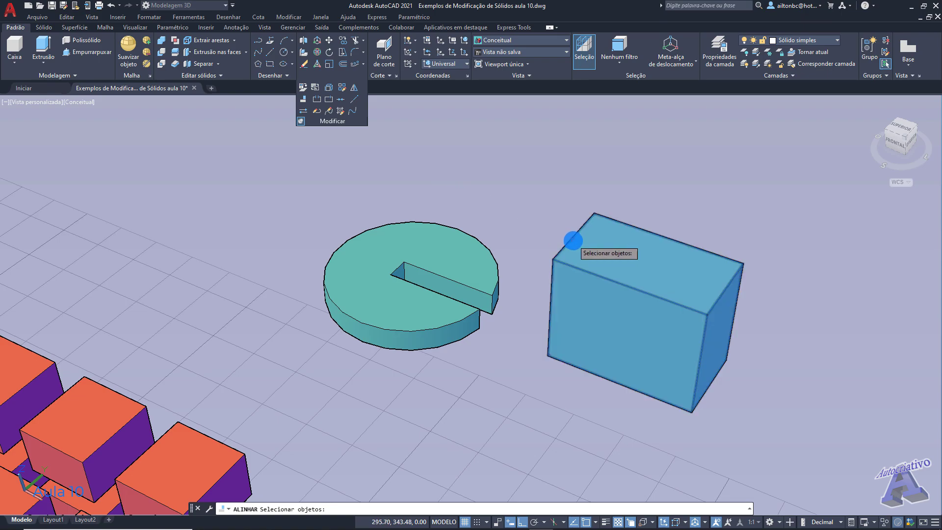
left_click(573, 239)
key("Return")
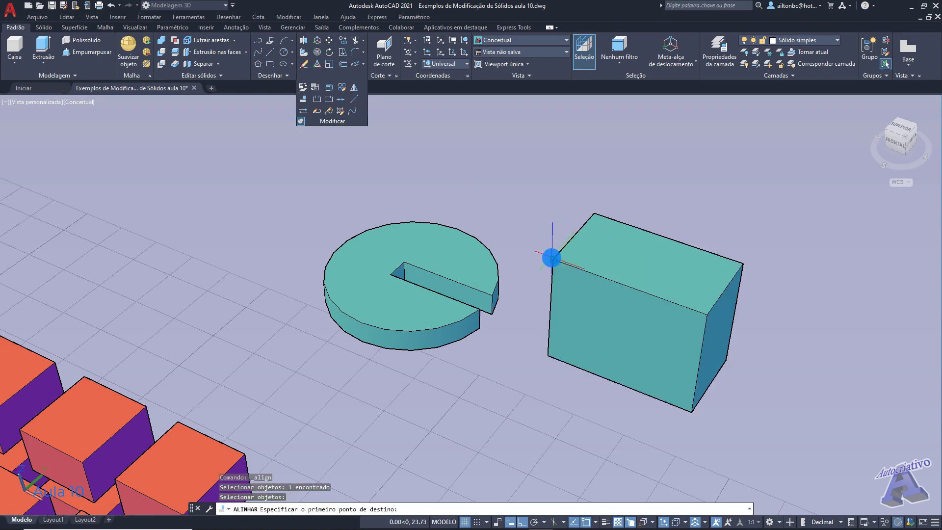
left_click(552, 257)
left_click(391, 275)
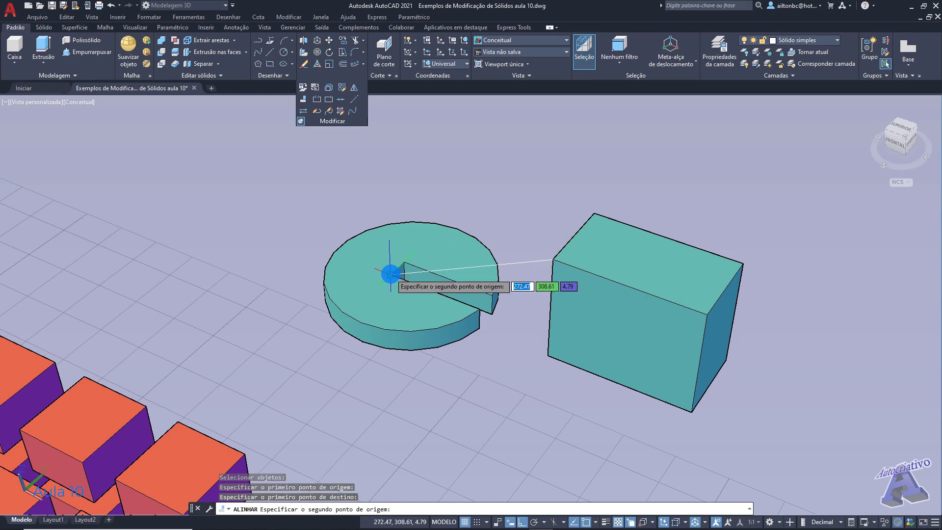
left_click(402, 262)
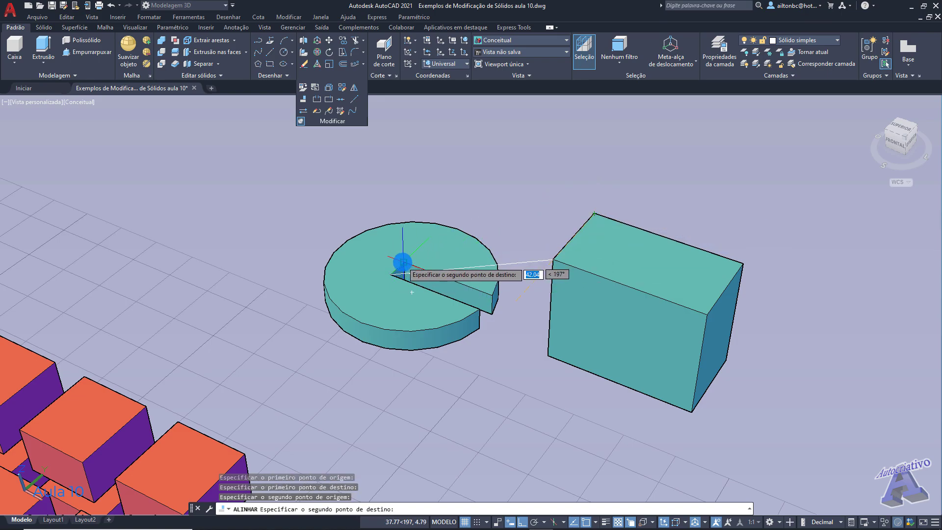
key("Return")
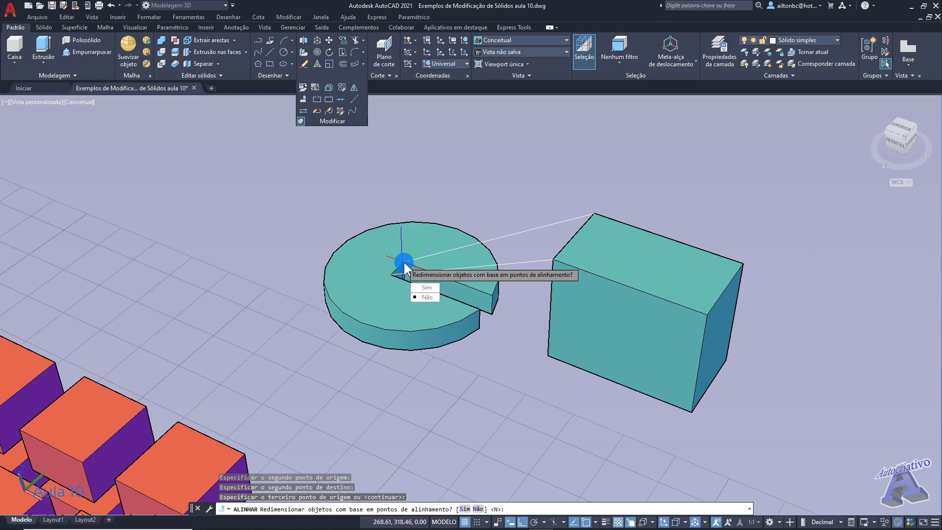
key("Return")
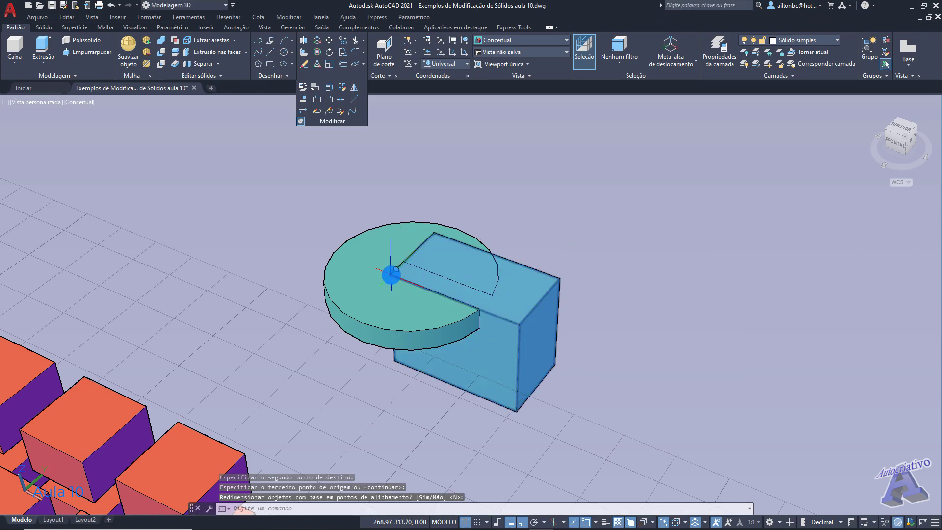
key("ctrl+z")
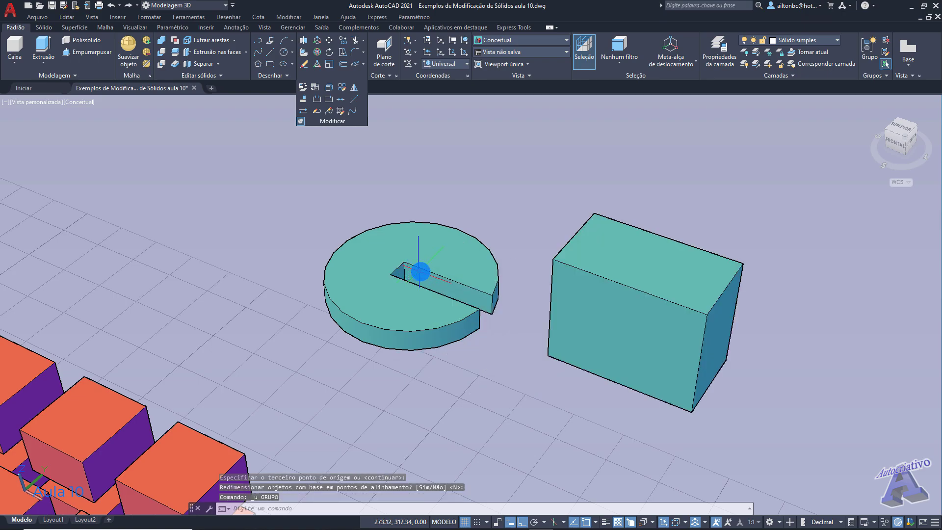
- Align the box's short upper edge nearest the disc with the slot's inner upper edge using two point pairs, scaling the box to fit
left_click(305, 99)
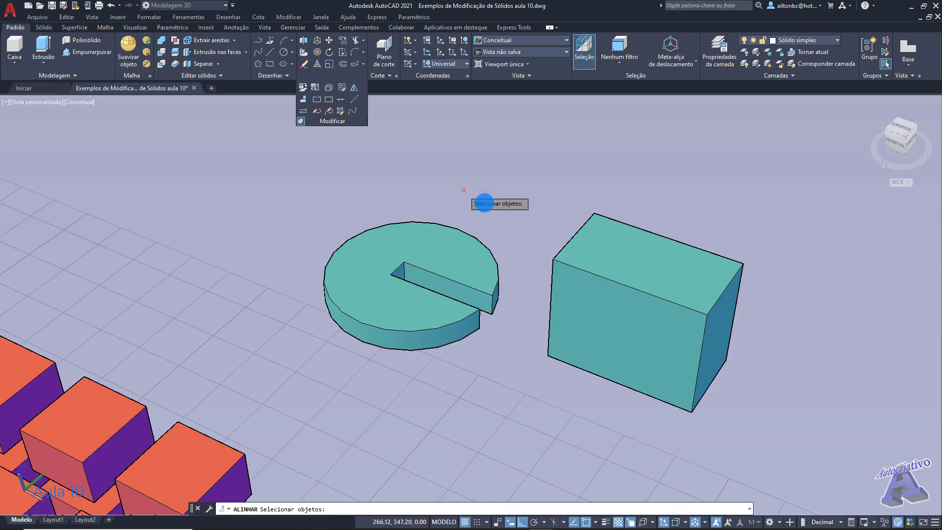
left_click(572, 240)
key("Return")
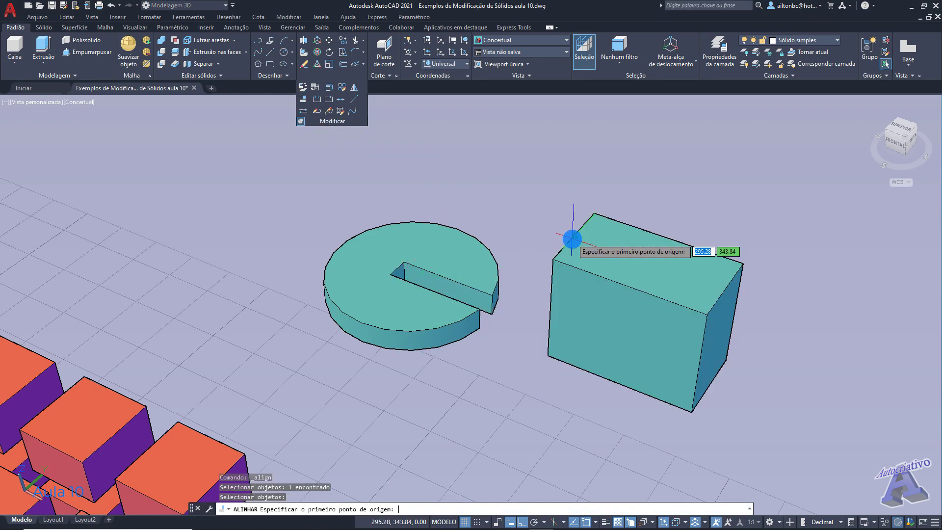
left_click(554, 259)
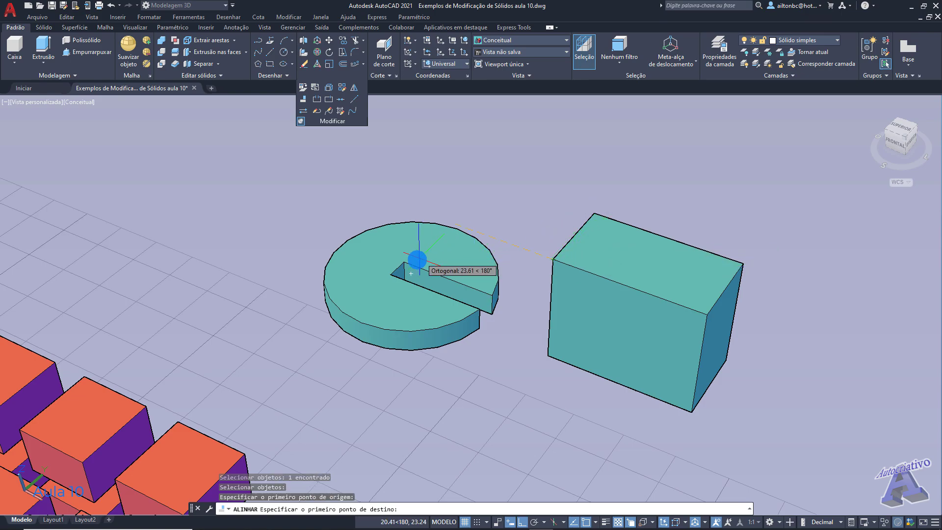
left_click(390, 274)
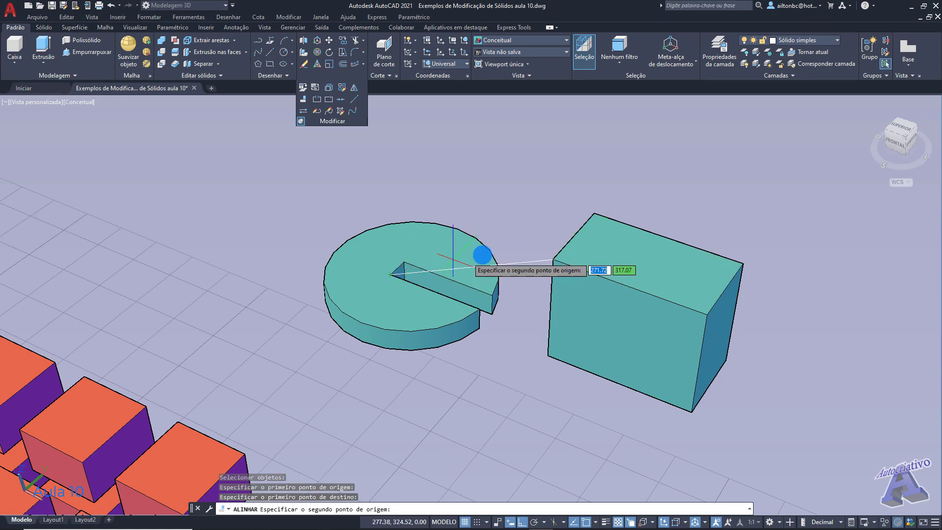
left_click(595, 214)
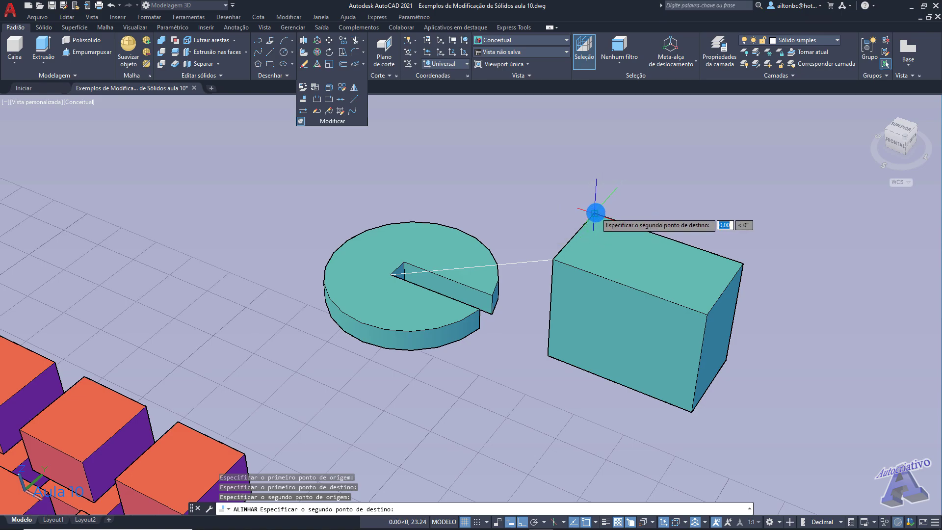
left_click(404, 262)
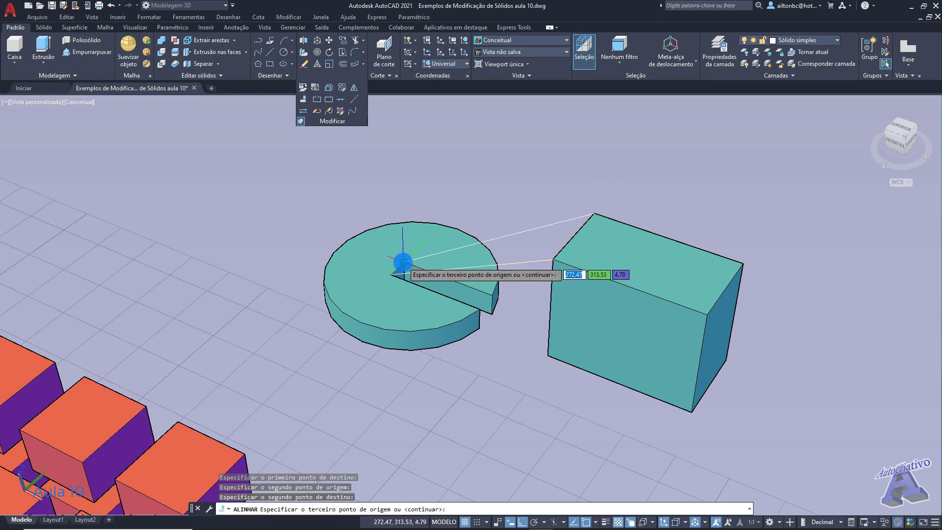
key("Return")
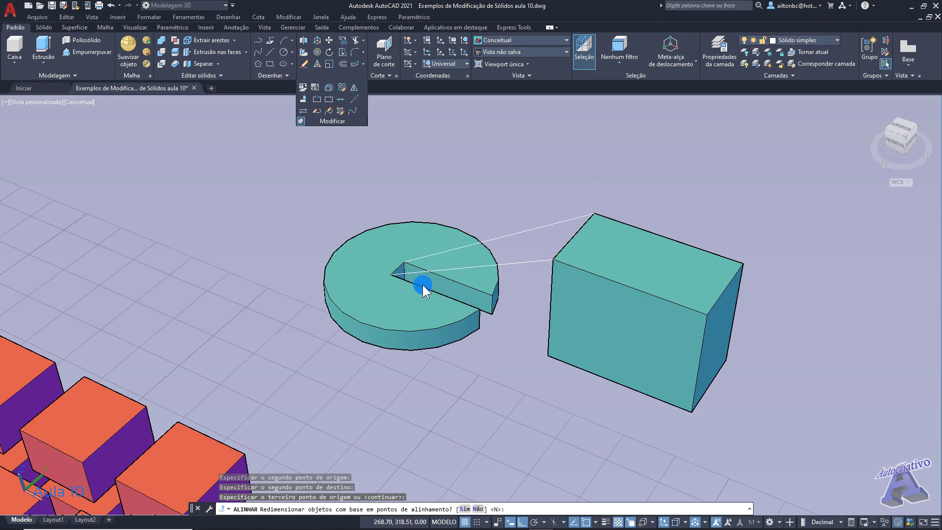
left_click(424, 289)
- Examine the aligned box in the disc's slot and the complete set of modelled examples from an overall 3D view
middle_click_drag(502, 265, 425, 283, "shift")
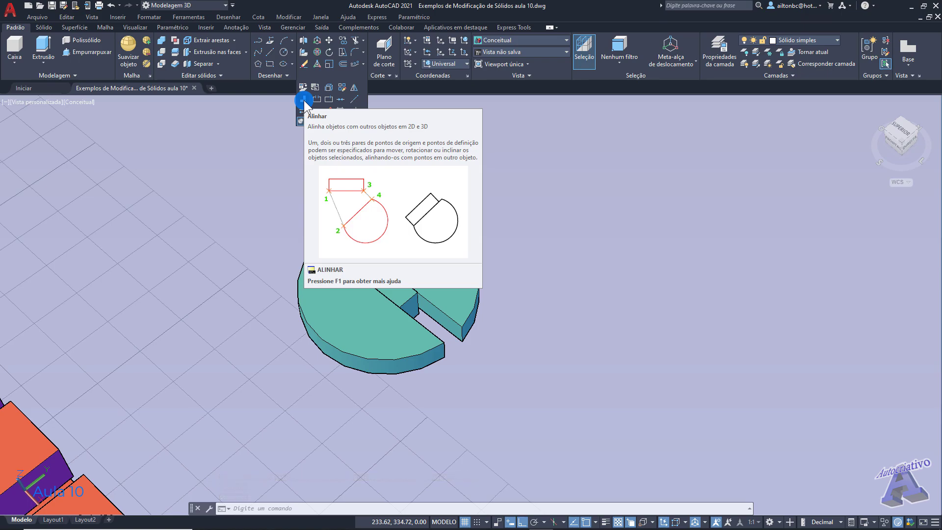
middle_click_drag(457, 183, 448, 211)
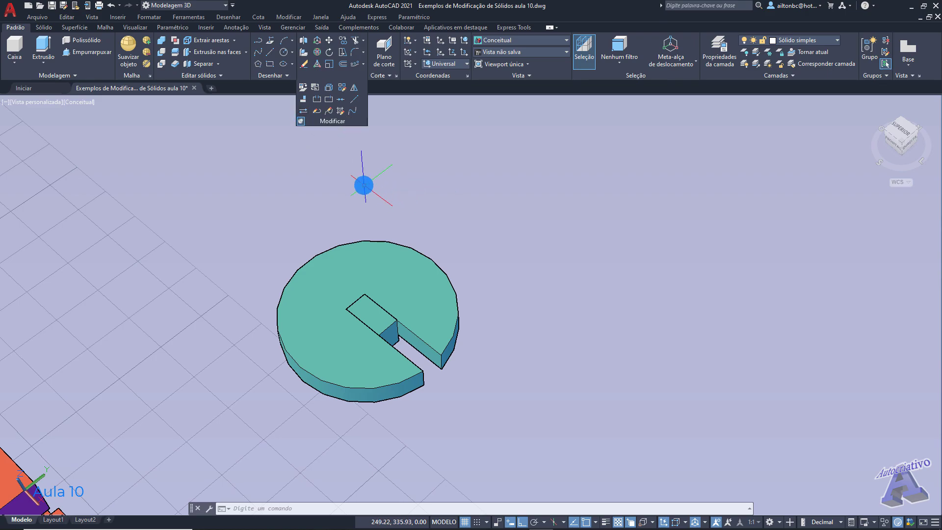
scroll(339, 160, "down", 1)
middle_click_drag(339, 161, 446, 204)
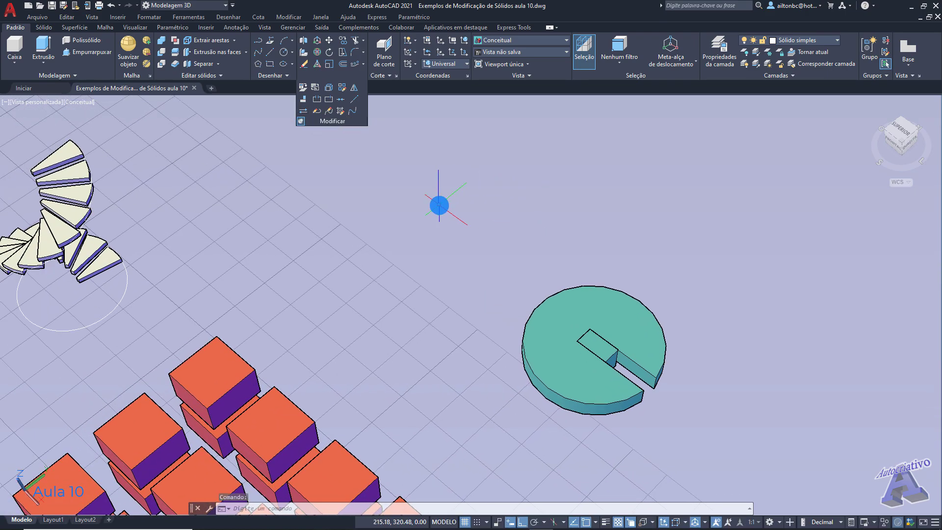
middle_click_drag(213, 215, 346, 277)
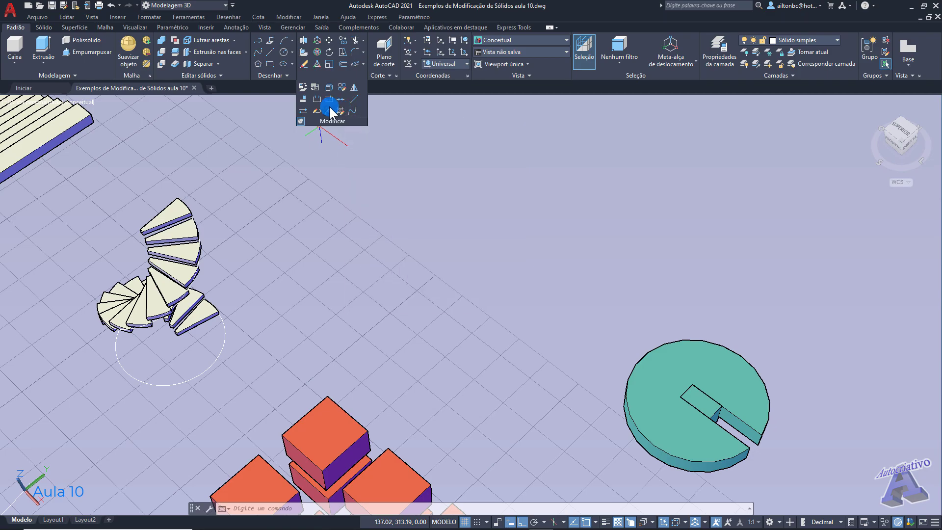
scroll(372, 176, "down", 3)
middle_click_drag(407, 382, 472, 278)
middle_click_drag(313, 349, 406, 321, "shift")
scroll(296, 317, "down", 4)
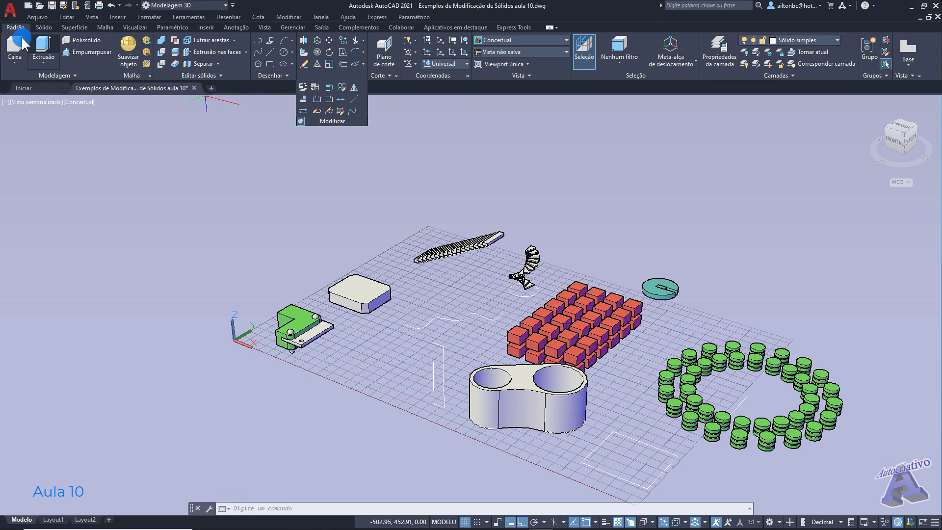
- Look over the variants of the Extrude tool and unpin the expanded set of Modify tools
left_click(13, 58)
left_click(13, 58)
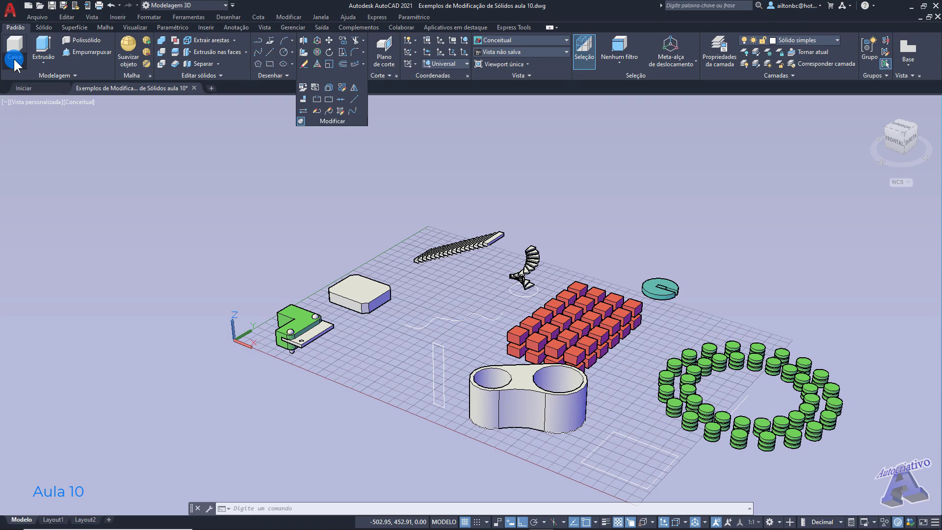
left_click(43, 61)
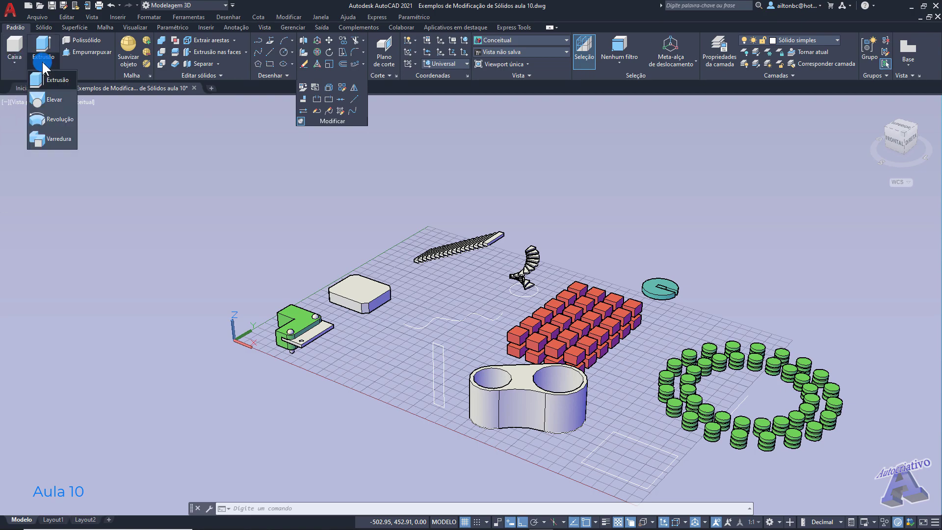
left_click(42, 61)
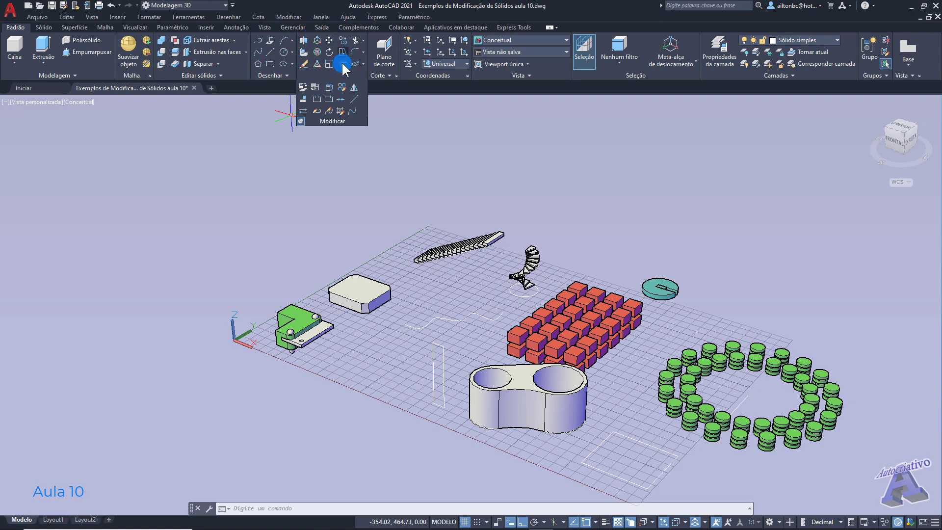
left_click(301, 122)
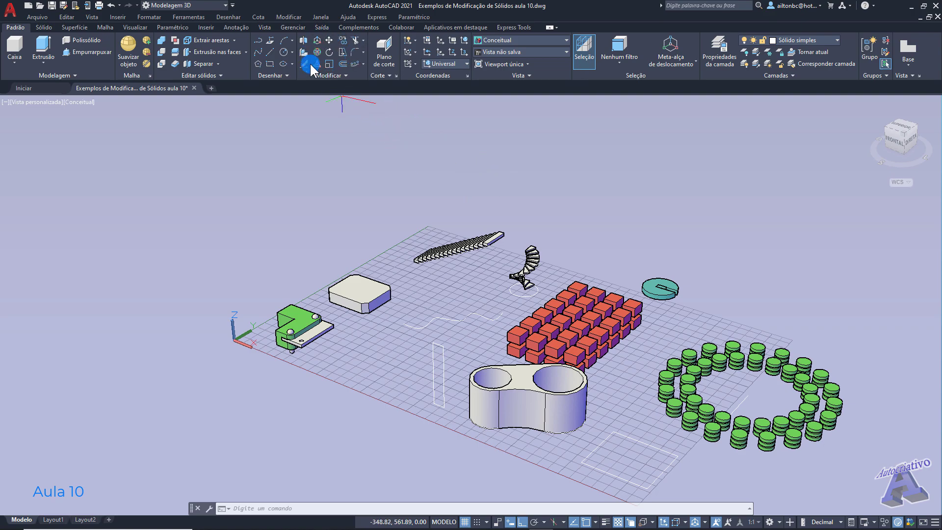
- Look over the additional Draw tools and the Mesh tool set, and return to the standard modelling tools
left_click(286, 73)
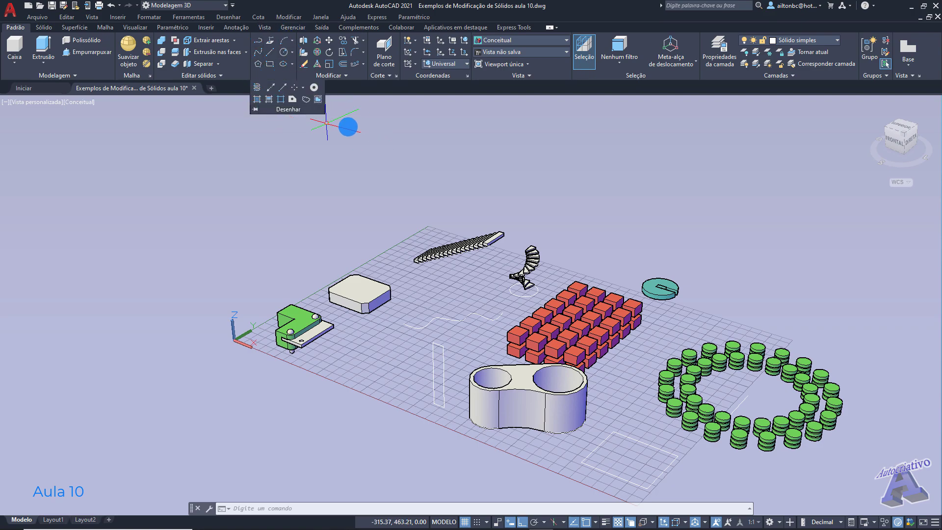
left_click(413, 138)
left_click(398, 141)
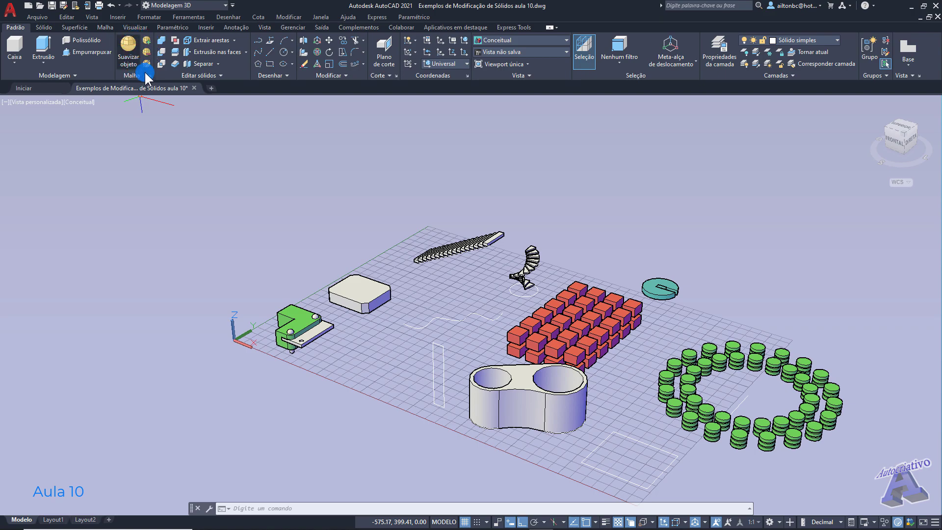
left_click(105, 27)
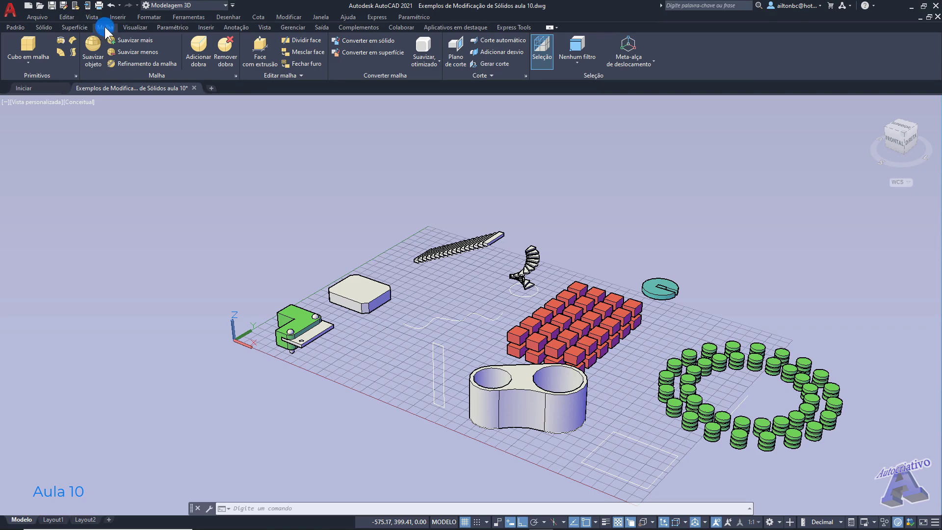
left_click(16, 27)
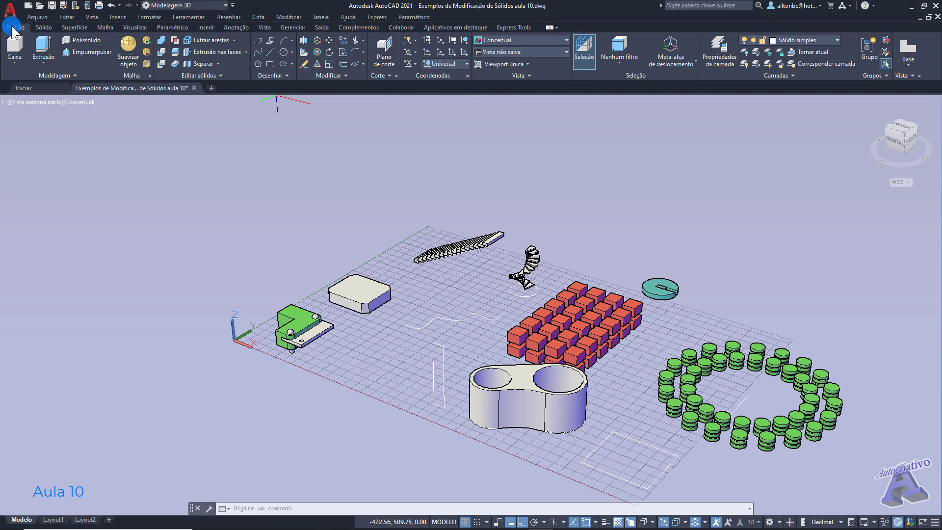
- Review the Solid, Surface, Mesh, Visualize, Parametric, Insert, Annotate, View and Manage tool sets, ending on the standard modelling tools
left_click(43, 28)
left_click(74, 27)
left_click(105, 28)
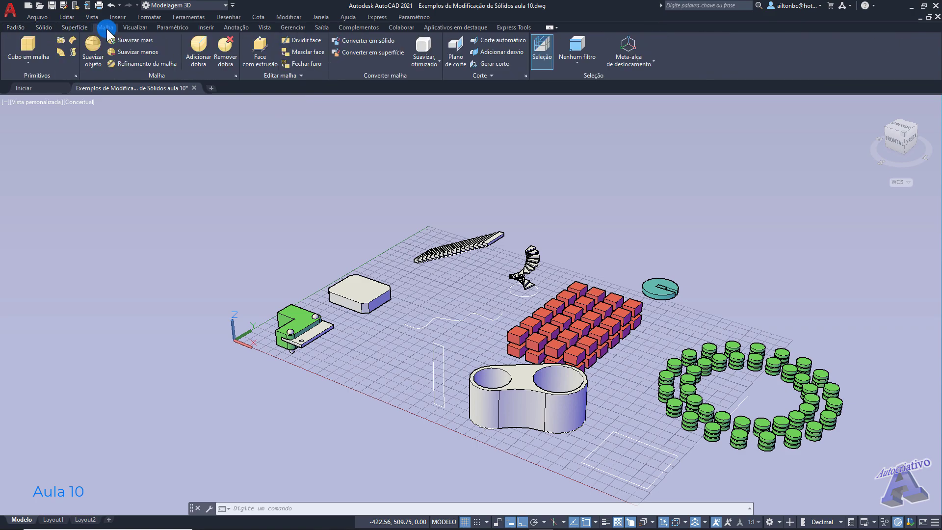
left_click(135, 27)
left_click(172, 27)
left_click(205, 27)
left_click(236, 28)
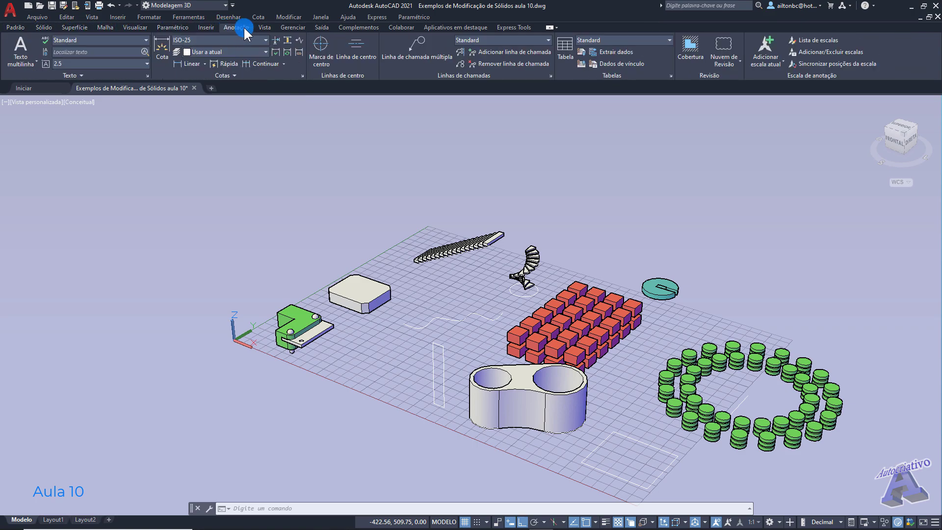
left_click(265, 28)
left_click(293, 28)
left_click(135, 28)
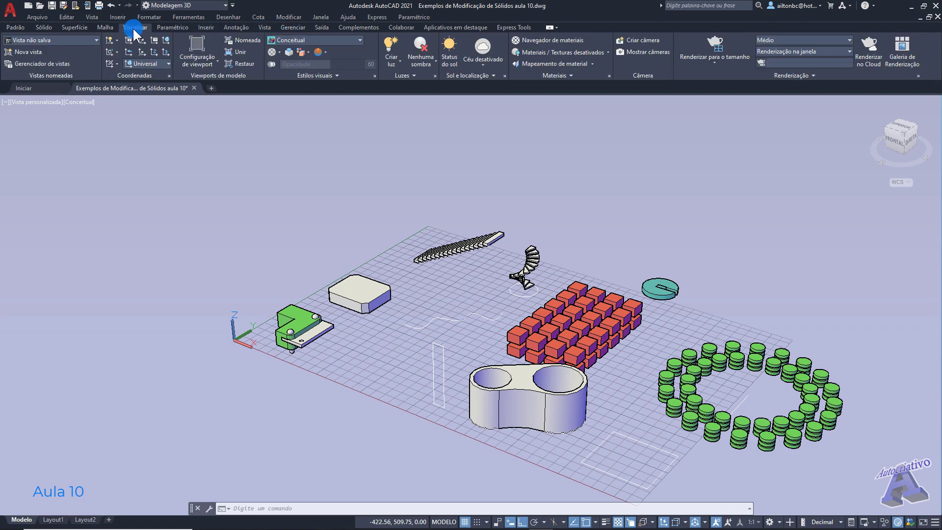
left_click(110, 28)
left_click(75, 27)
left_click(43, 27)
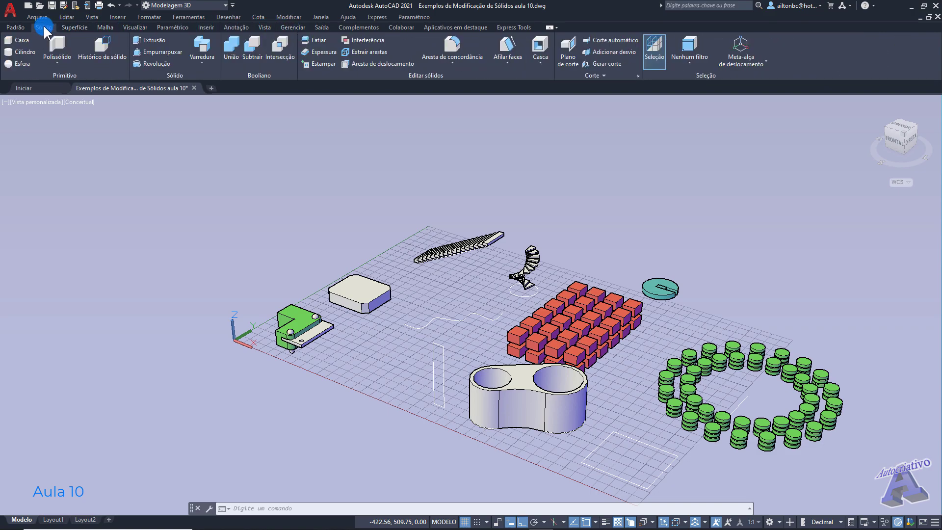
left_click(15, 27)
middle_click_drag(488, 280, 389, 237)
key("Escape")
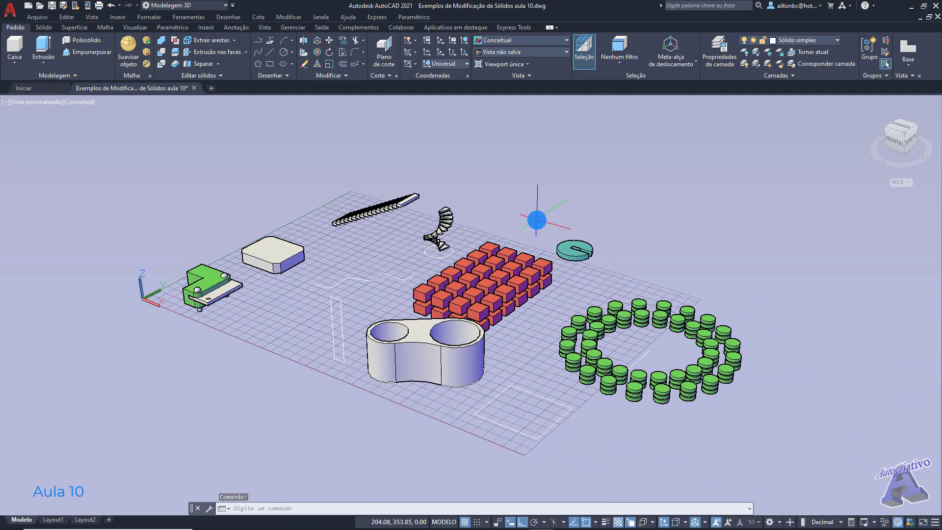